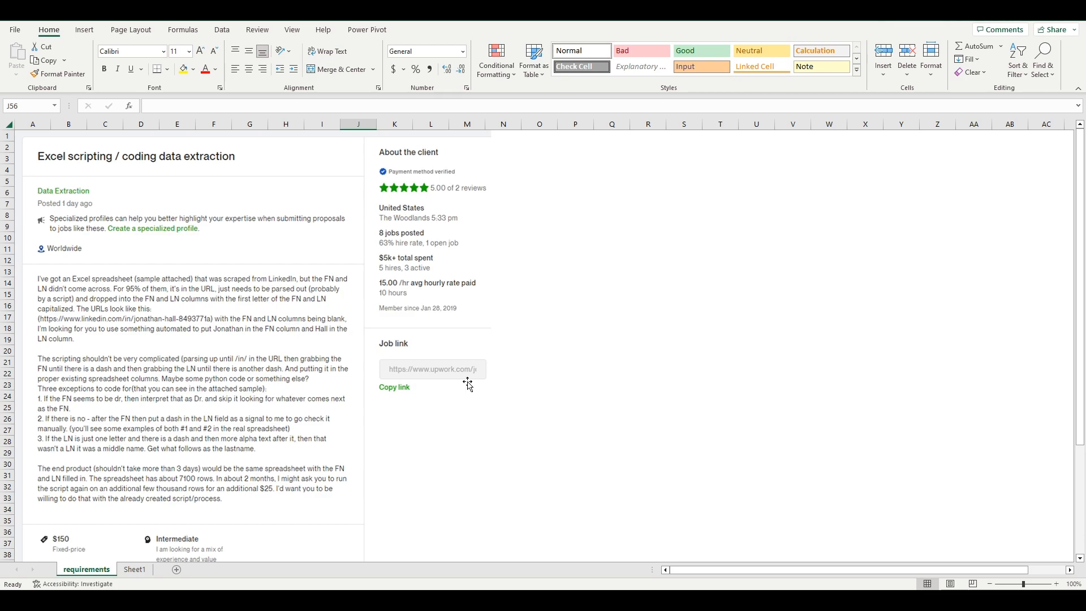
# - Read through the job posting on the requirements sheet and switch to the Raw data workbook
pyautogui.scroll(-4, 468, 385)
pyautogui.scroll(4, 468, 385)
pyautogui.moveTo(403, 599)
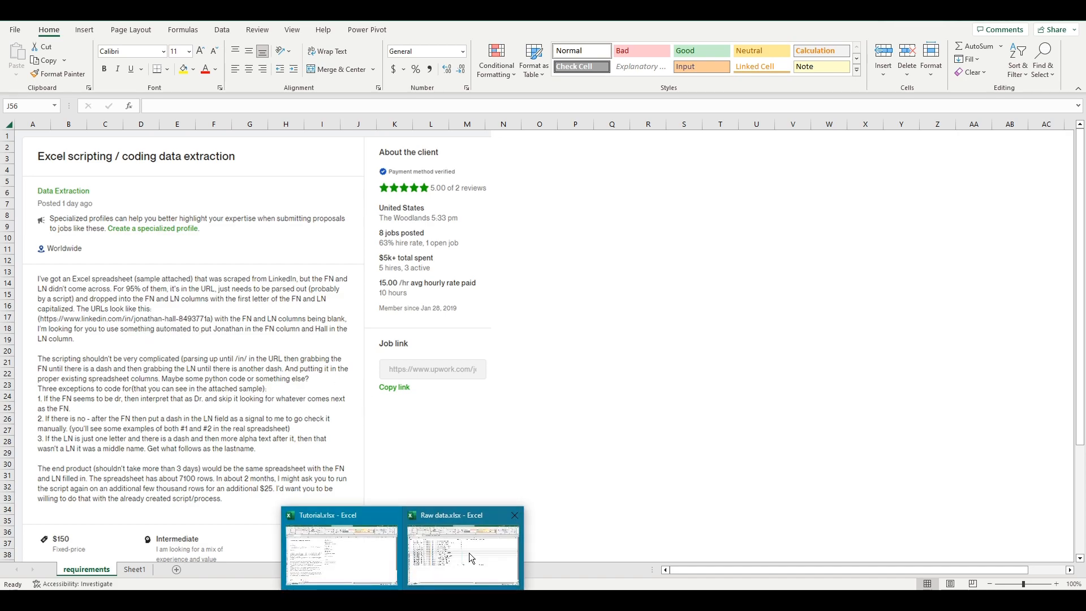
pyautogui.click(470, 552)
pyautogui.click(290, 455)
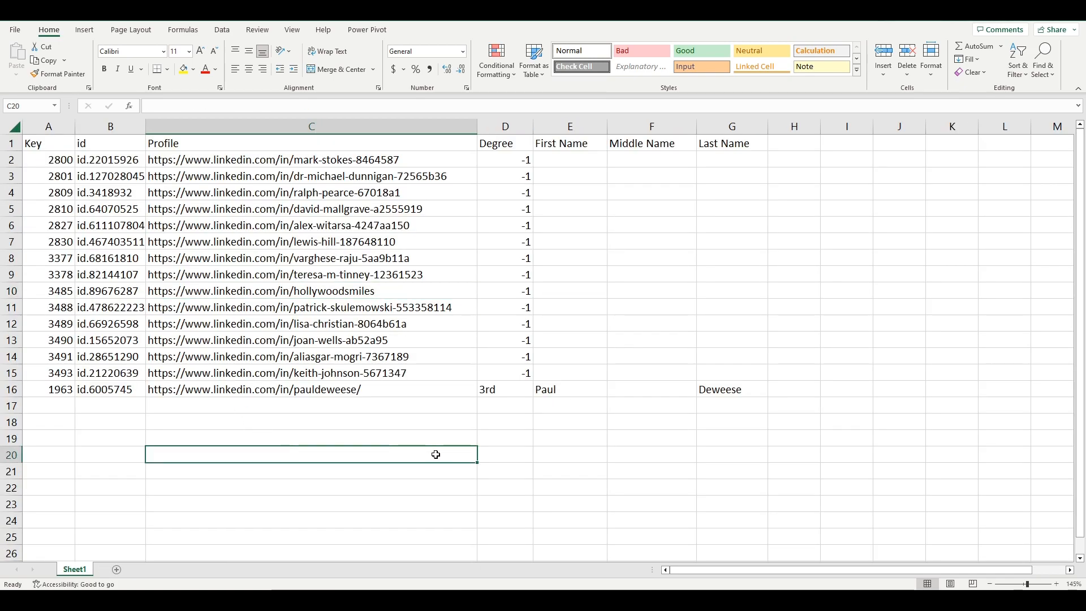
# - Examine the Profile URLs against the job's exceptions: a dr prefix, a middle initial, and names without dashes
pyautogui.moveTo(326, 155); pyautogui.dragTo(318, 389)
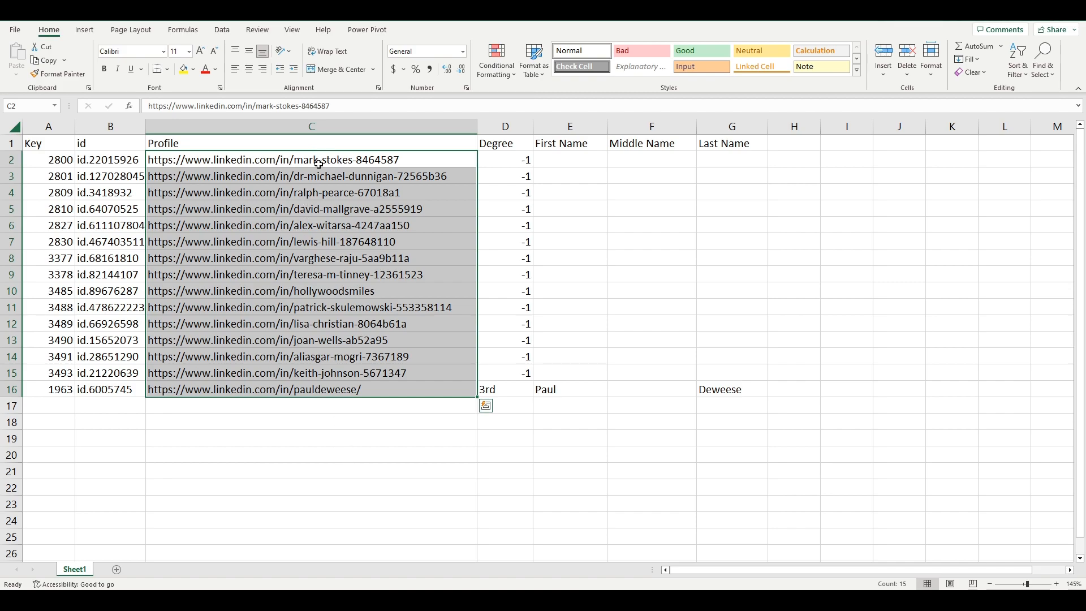
pyautogui.click(344, 423)
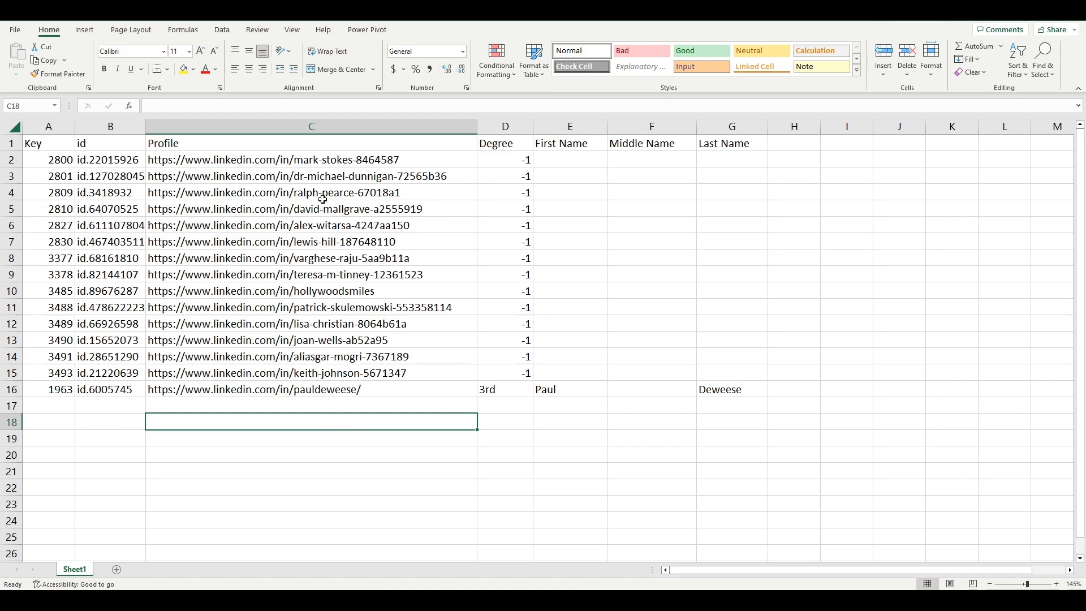
pyautogui.click(313, 180)
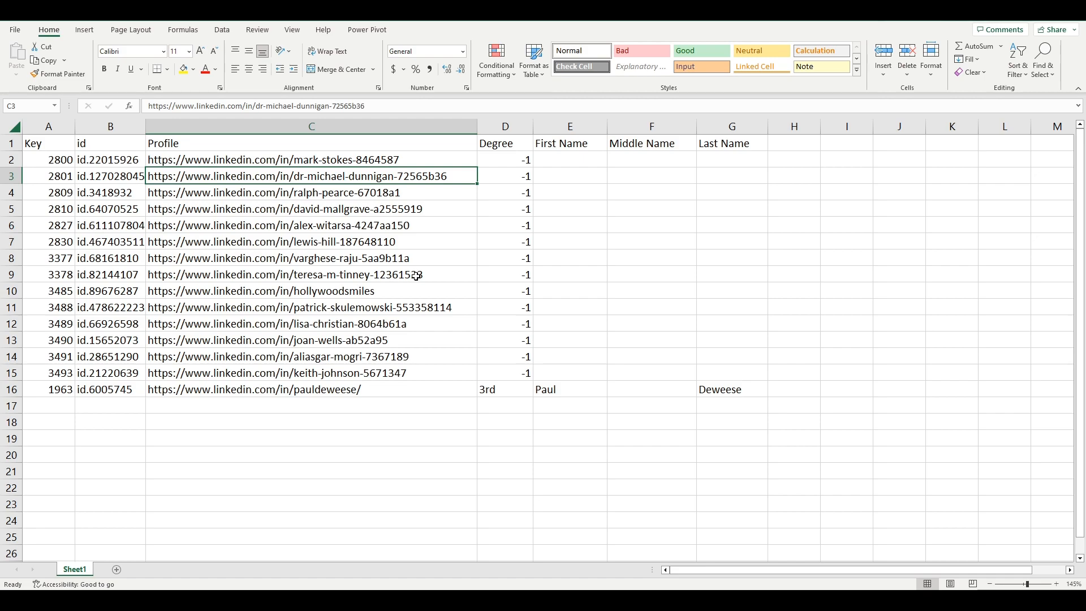
pyautogui.click(401, 293)
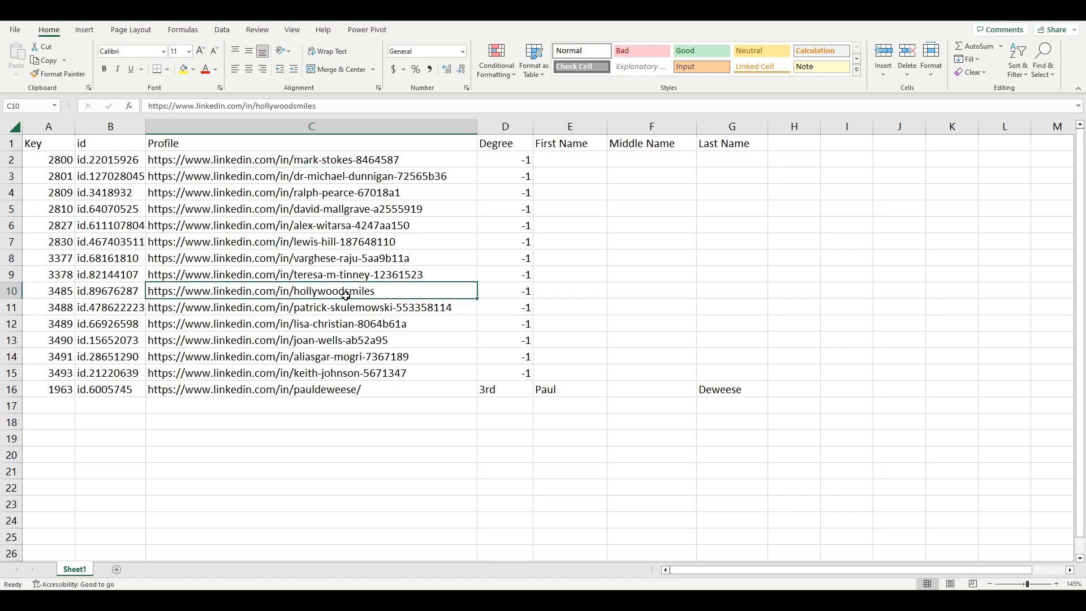
pyautogui.click(344, 395)
pyautogui.click(372, 292)
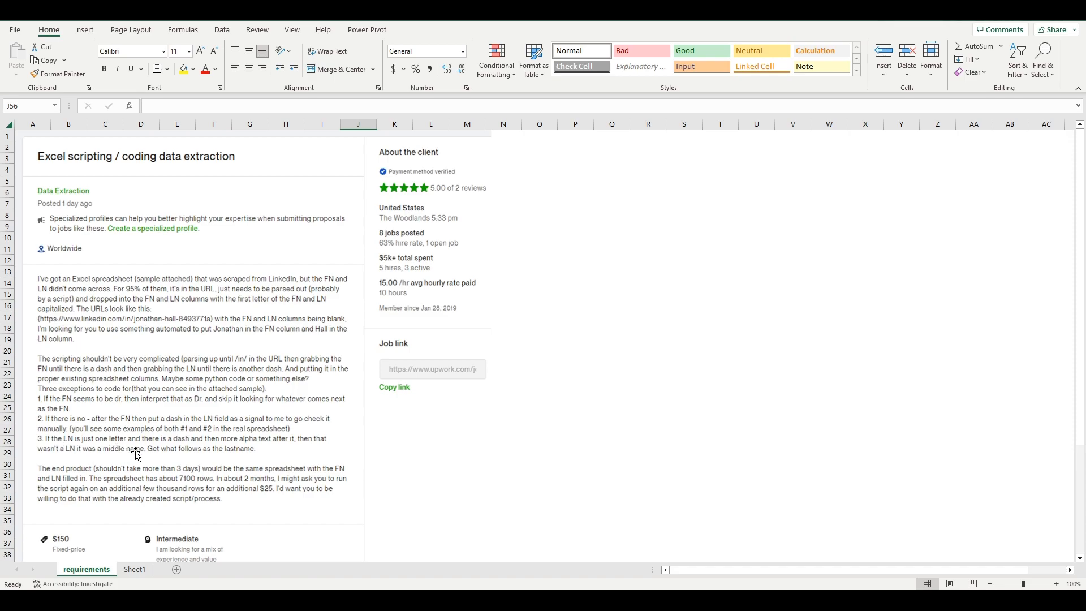
# - Make the Profile URL in cell C9 of the Raw data workbook bold
pyautogui.hotkey('alt', 'Tab')
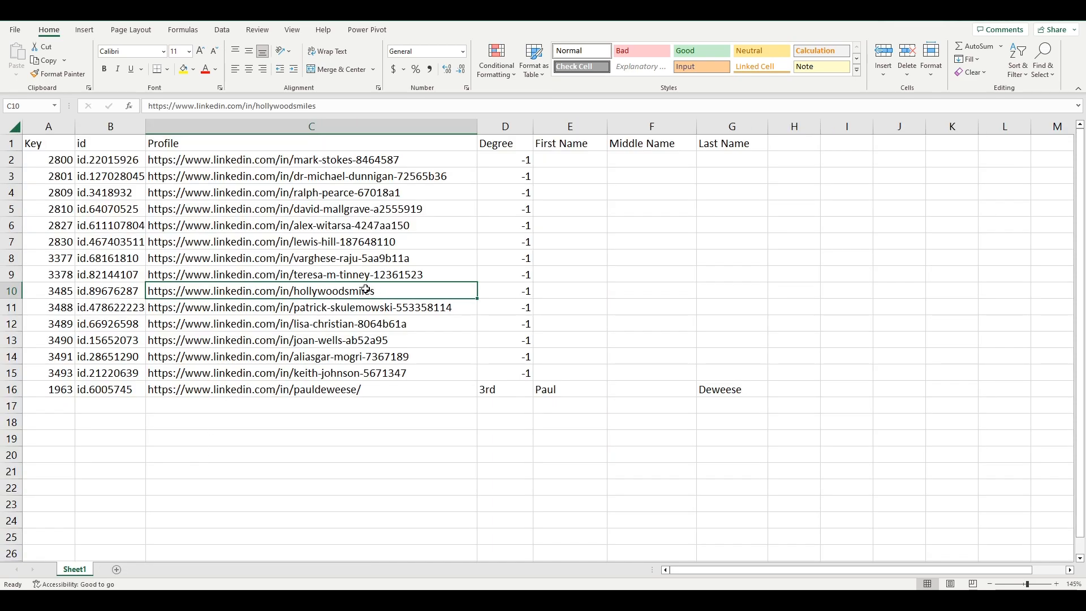
pyautogui.press('Up')
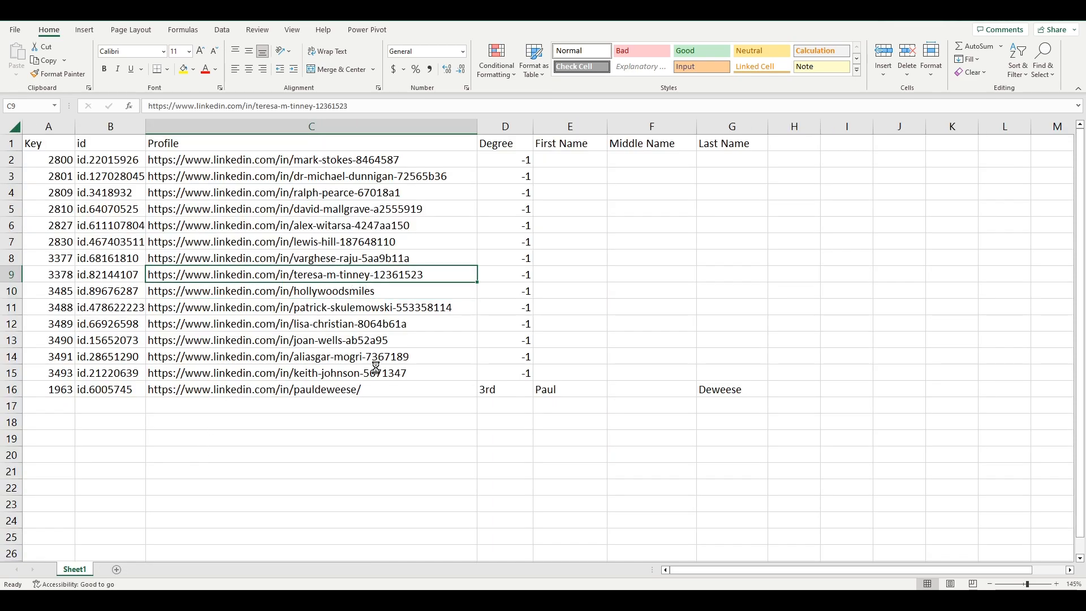
pyautogui.hotkey('ctrl', 'b')
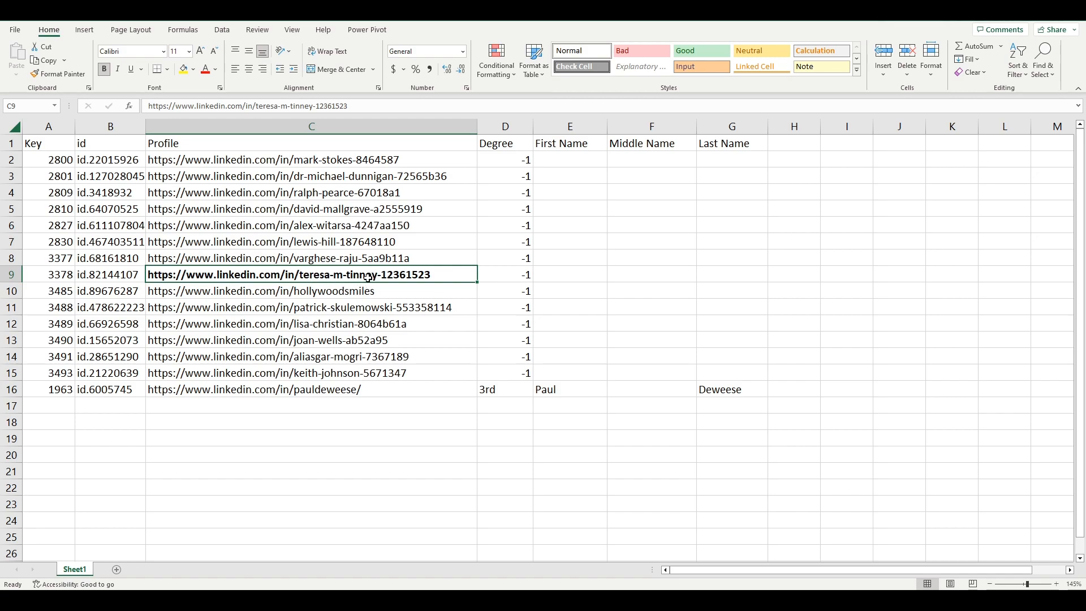
# - On Sheet1 of the Tutorial workbook, import data from a folder, choosing the raw data folder inside PQ6
pyautogui.hotkey('ctrl', 'pageup')
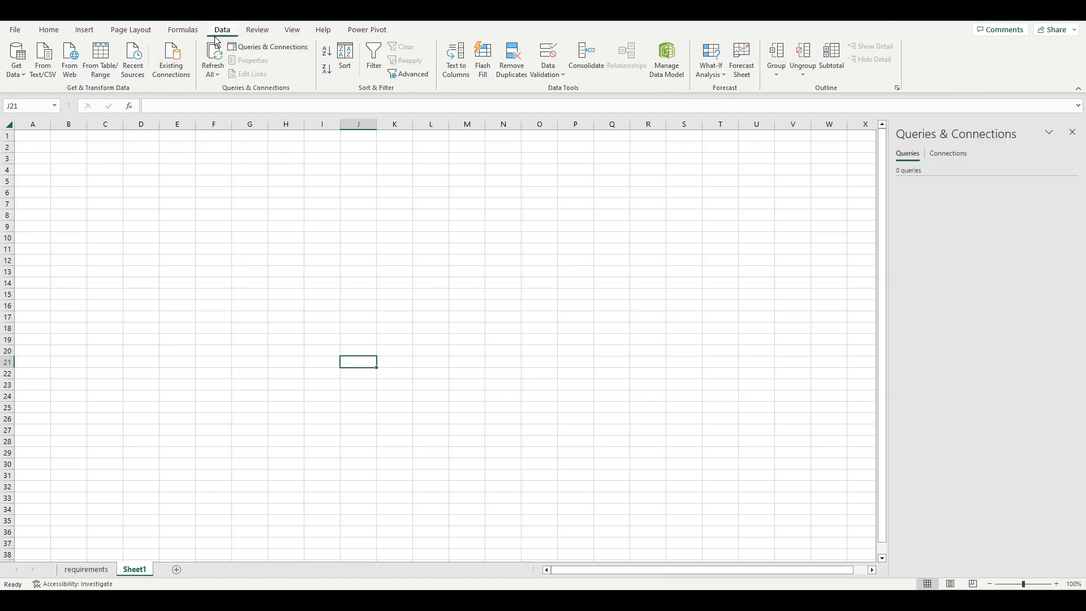
pyautogui.click(17, 61)
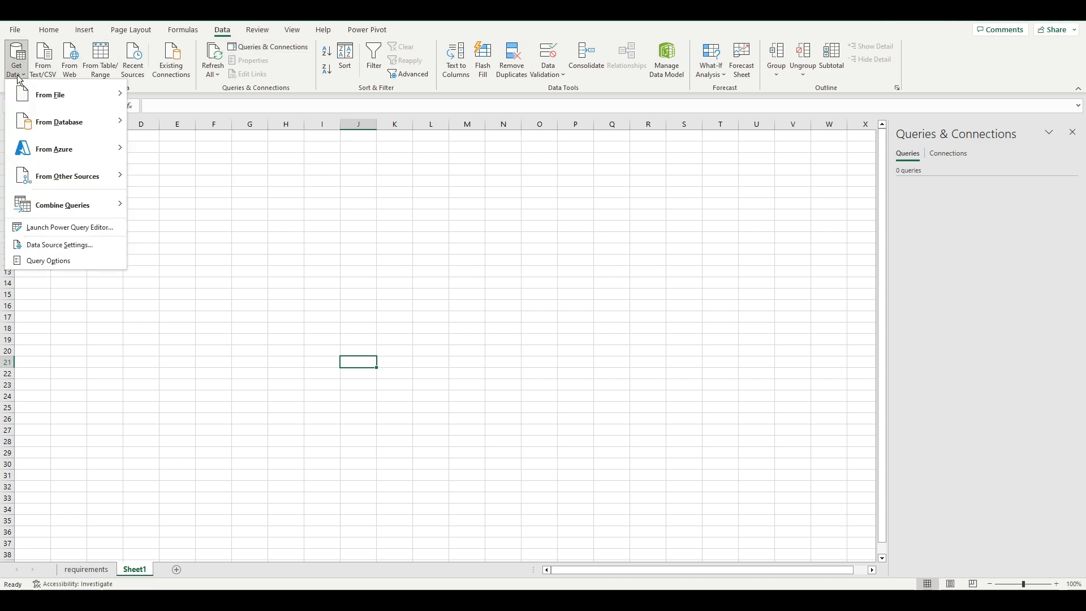
pyautogui.moveTo(54, 95)
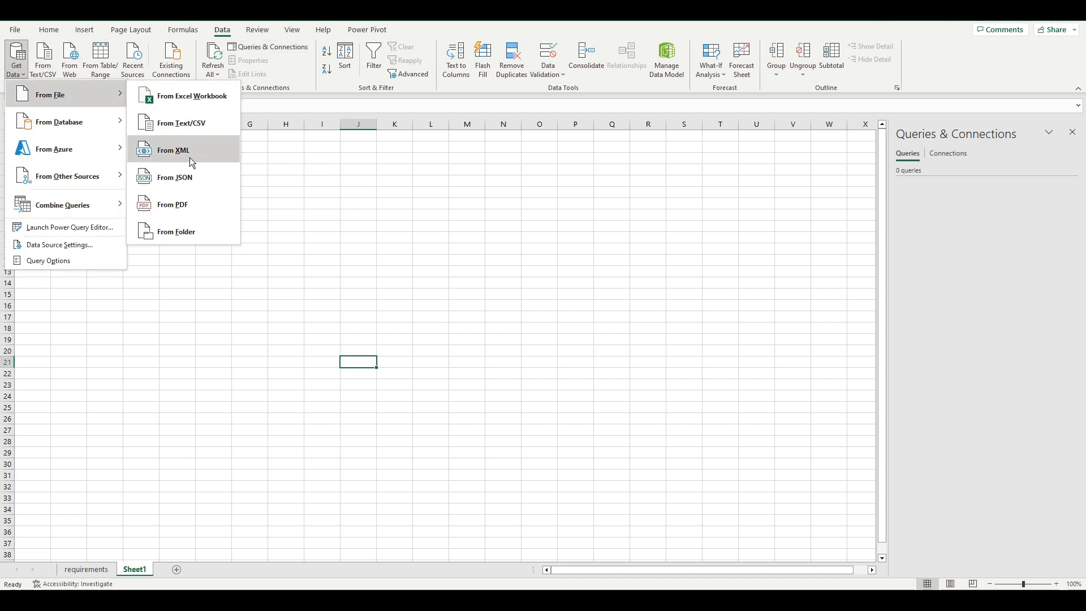
pyautogui.click(169, 232)
pyautogui.doubleClick(194, 90)
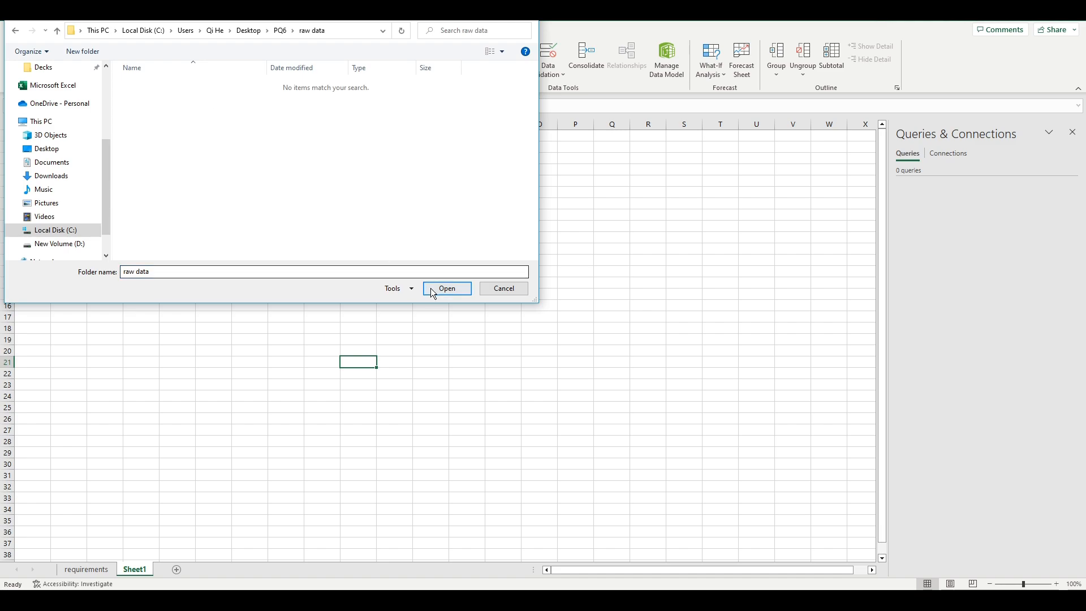
pyautogui.click(446, 289)
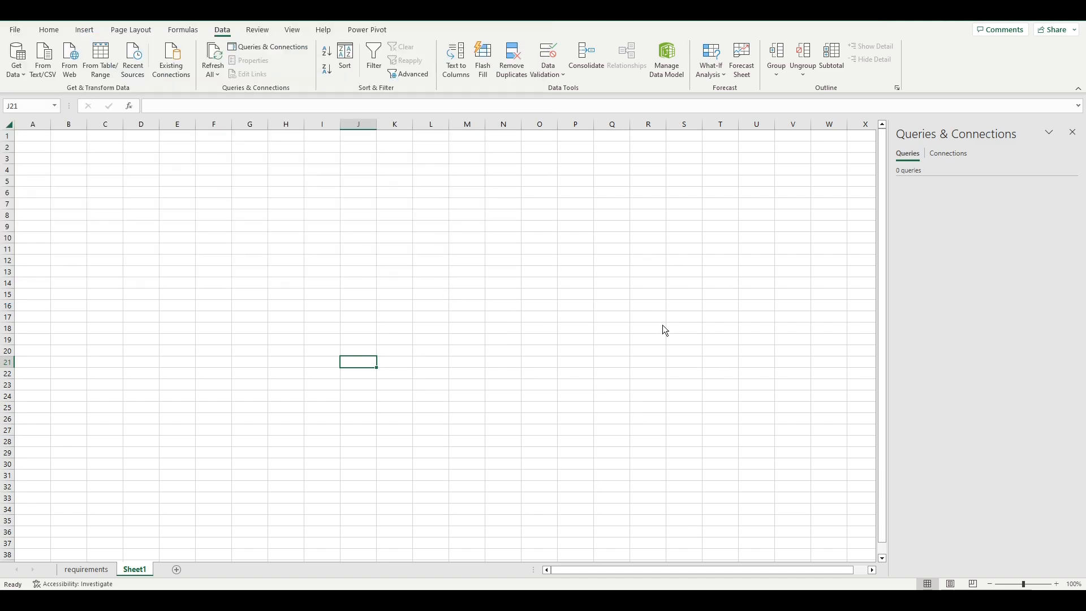
# - Combine and transform the folder's files, using Sheet1 as the object to extract from each file
pyautogui.click(624, 457)
pyautogui.click(616, 473)
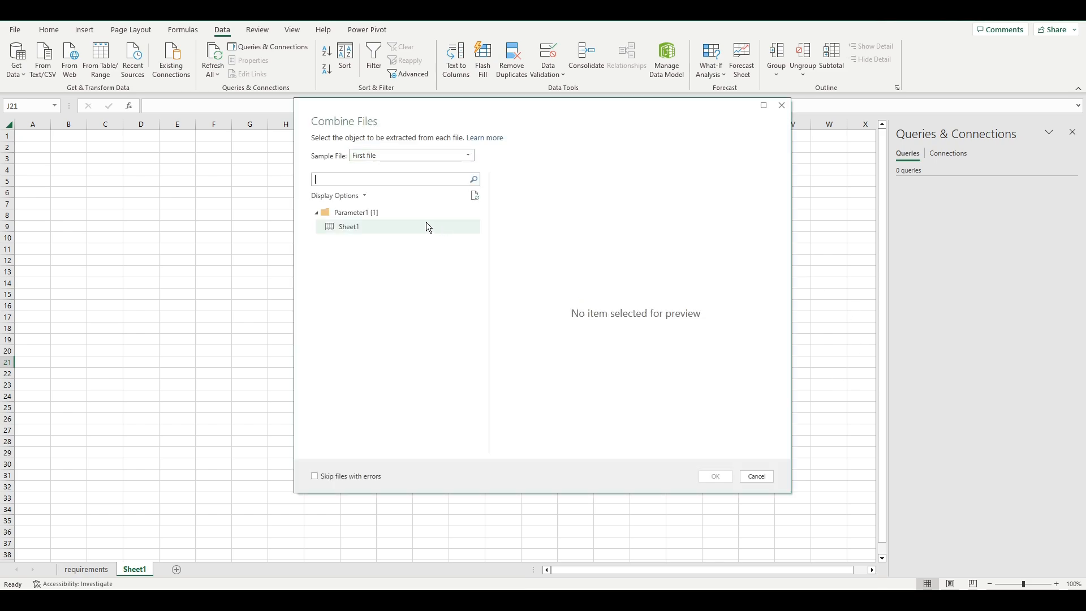
pyautogui.click(352, 226)
pyautogui.click(715, 476)
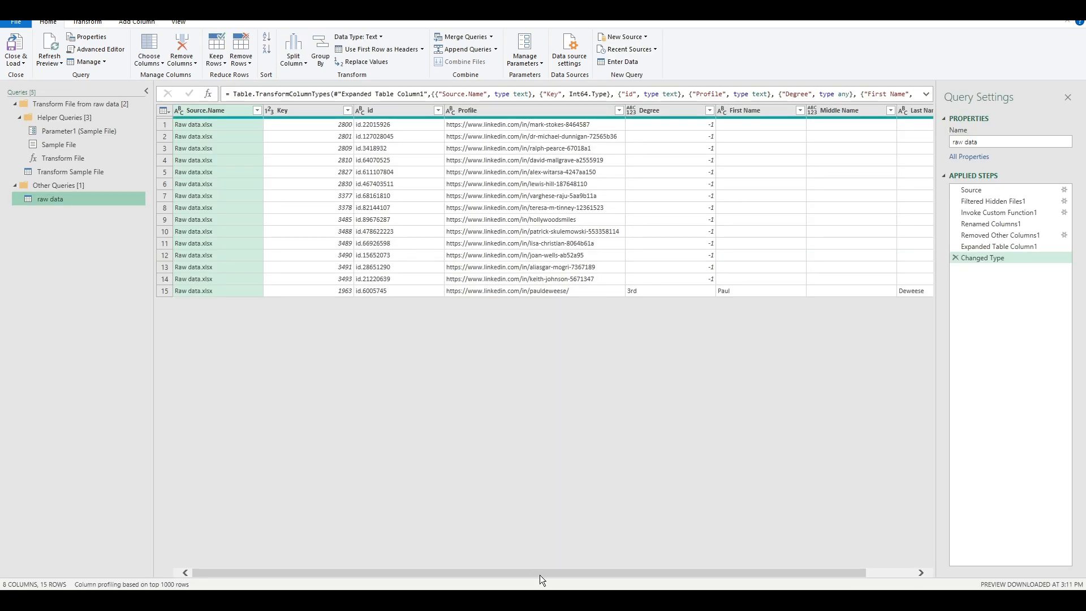
# - Remove the Source.Name, First Name, Middle Name and Last Name columns from the raw data query
pyautogui.hscroll(2, 540, 575)
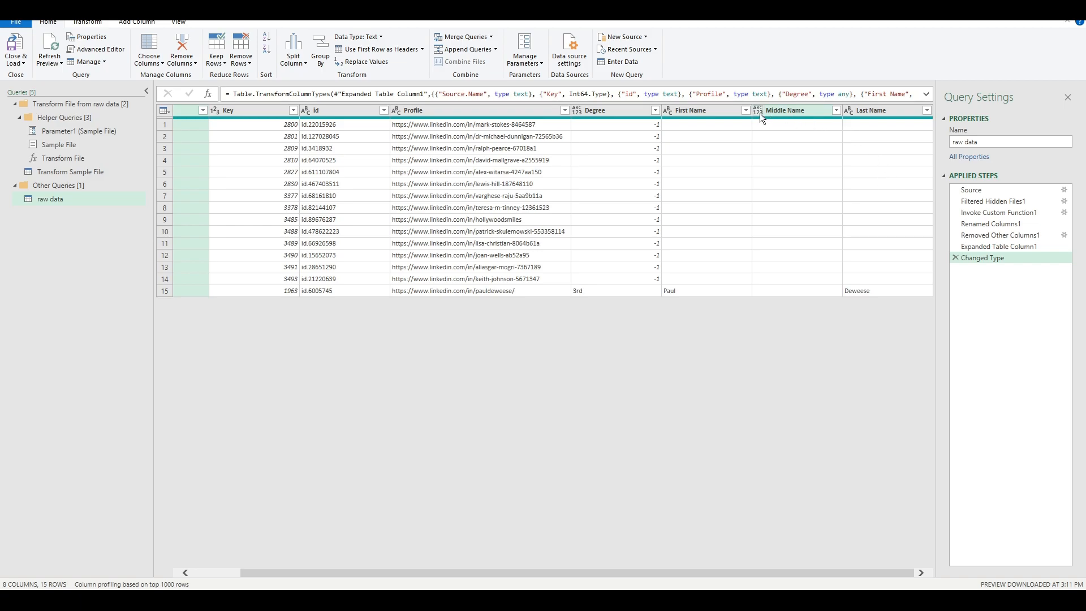
pyautogui.click(719, 112)
pyautogui.keyDown('ctrl'); pyautogui.click(797, 107); pyautogui.keyUp('ctrl')
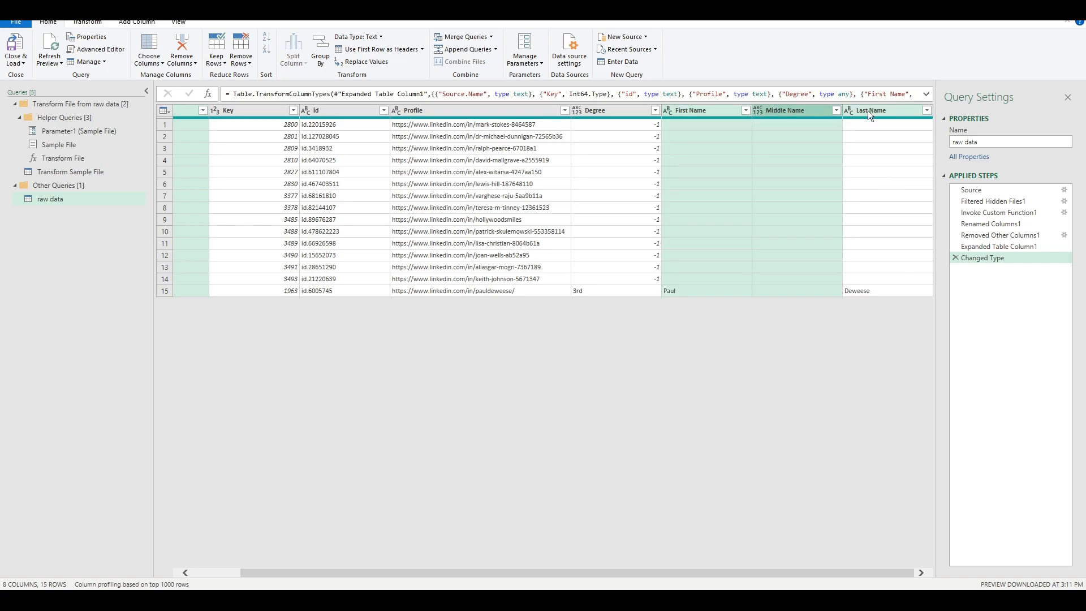
pyautogui.keyDown('ctrl'); pyautogui.click(868, 110); pyautogui.keyUp('ctrl')
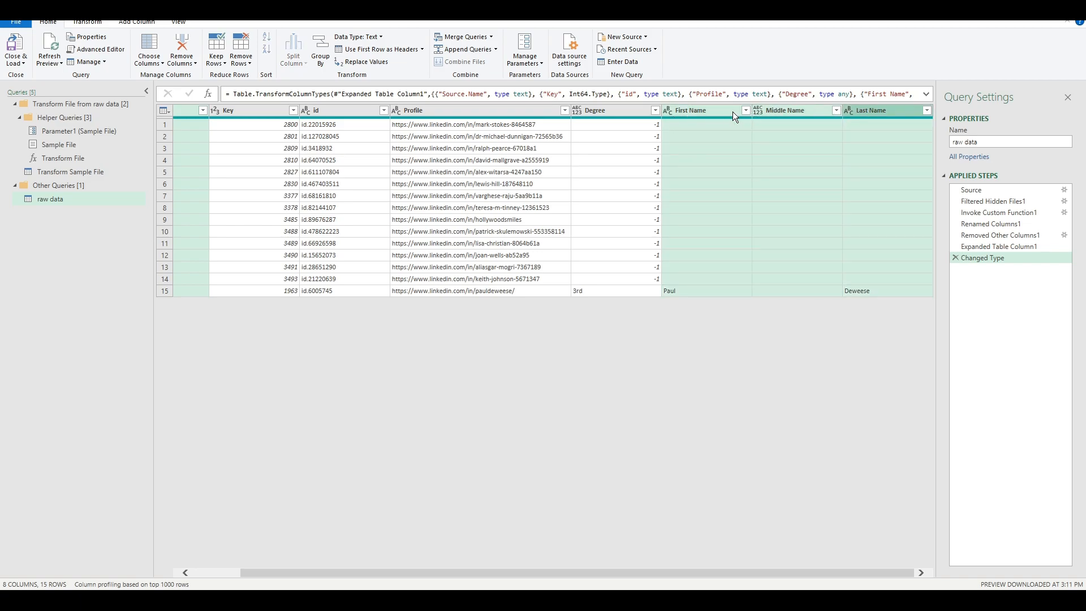
pyautogui.rightClick(720, 112)
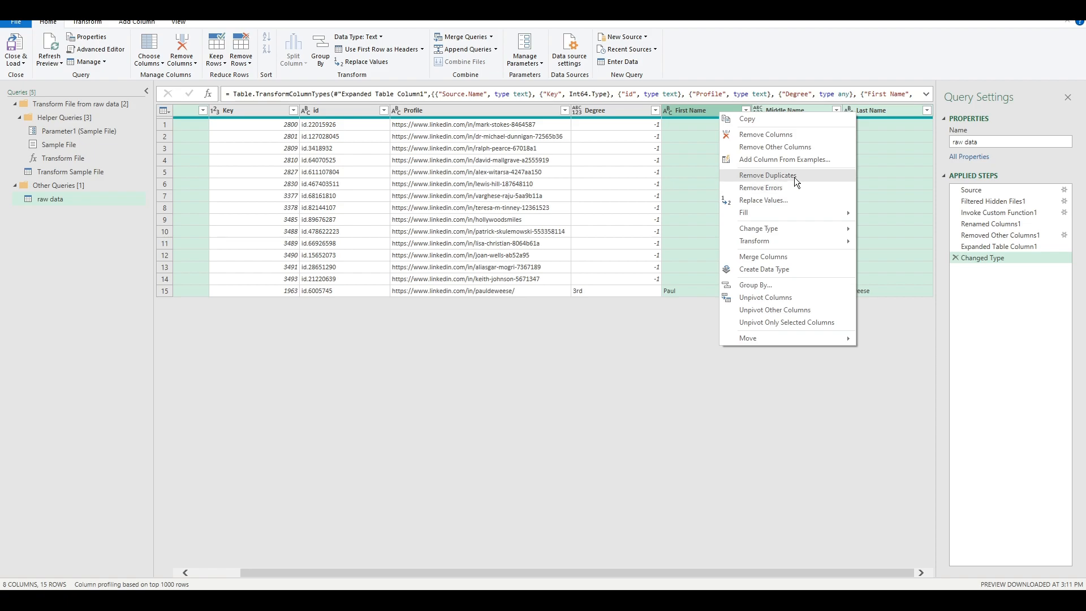
pyautogui.click(797, 134)
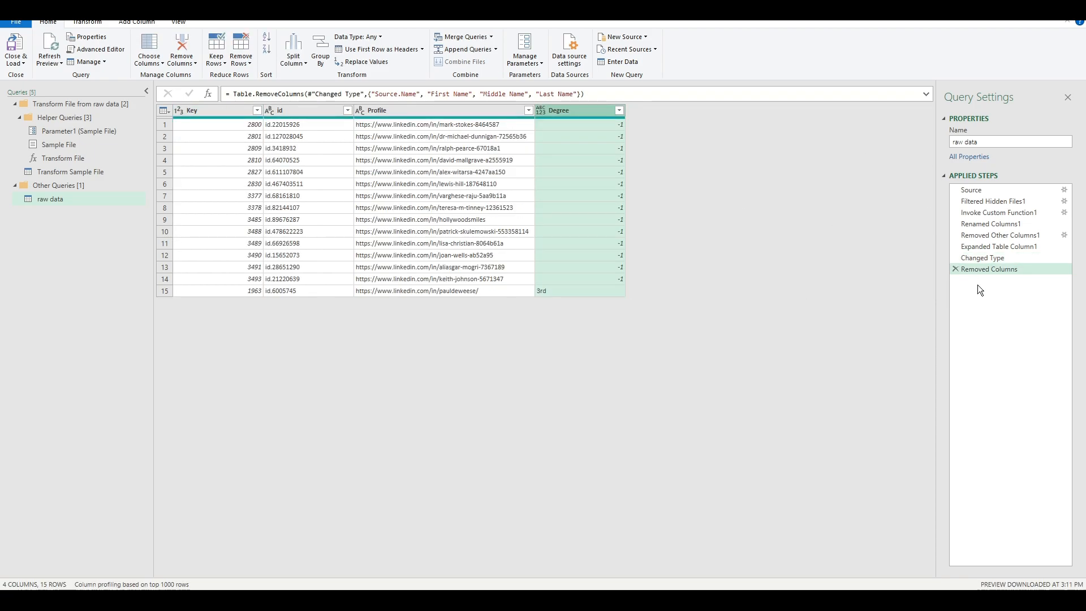
# - Delete the Changed Type step from the query's applied steps and select the Profile column
pyautogui.click(955, 269)
pyautogui.click(596, 323)
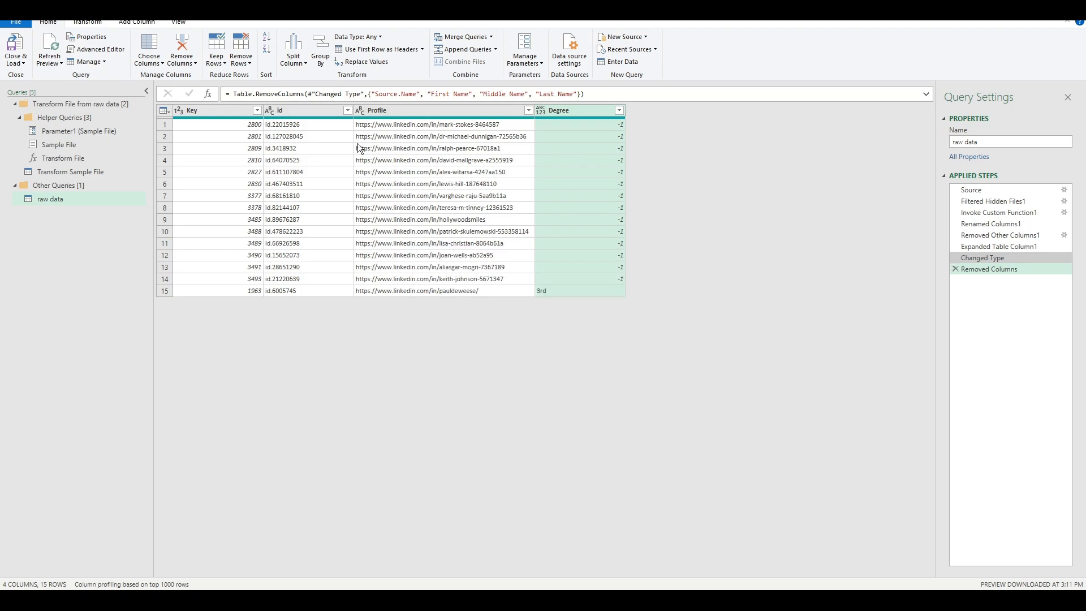
pyautogui.click(449, 110)
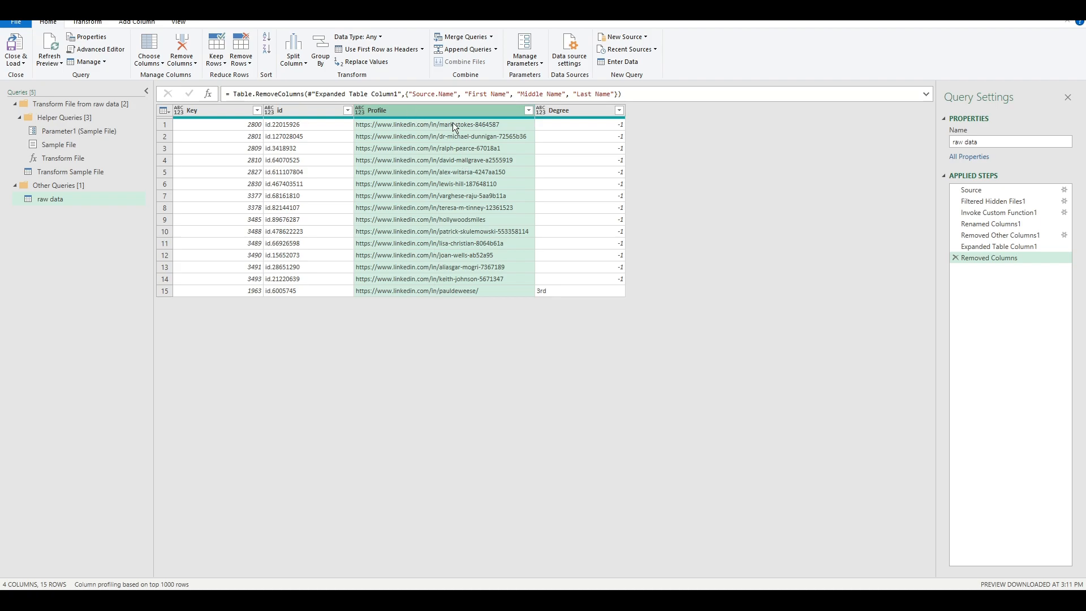
# - Start a custom column named Extract and insert the Profile column into its formula
pyautogui.click(137, 22)
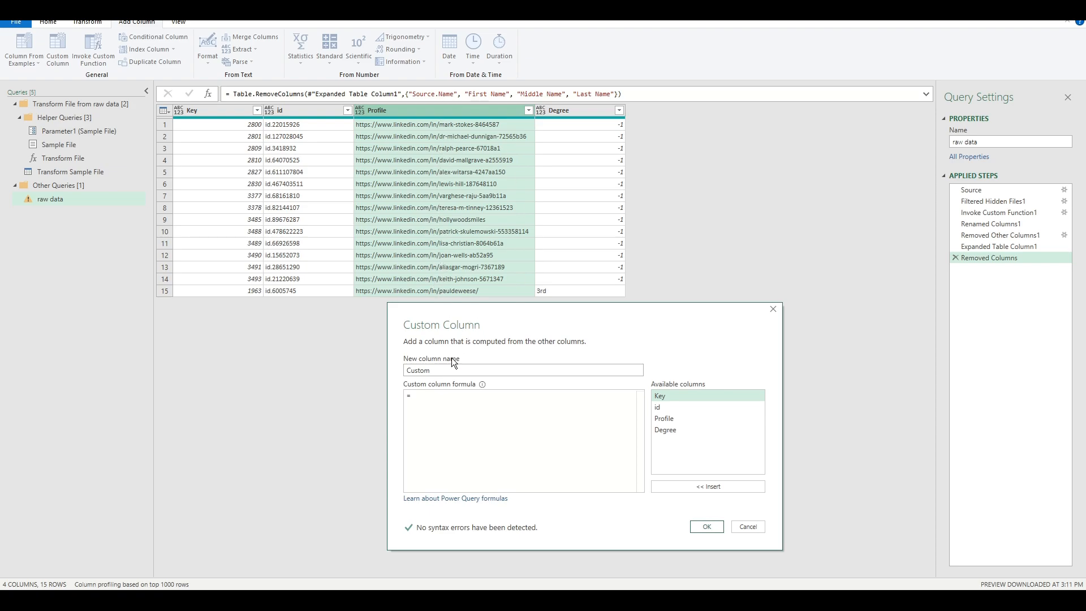
pyautogui.write('Extract')
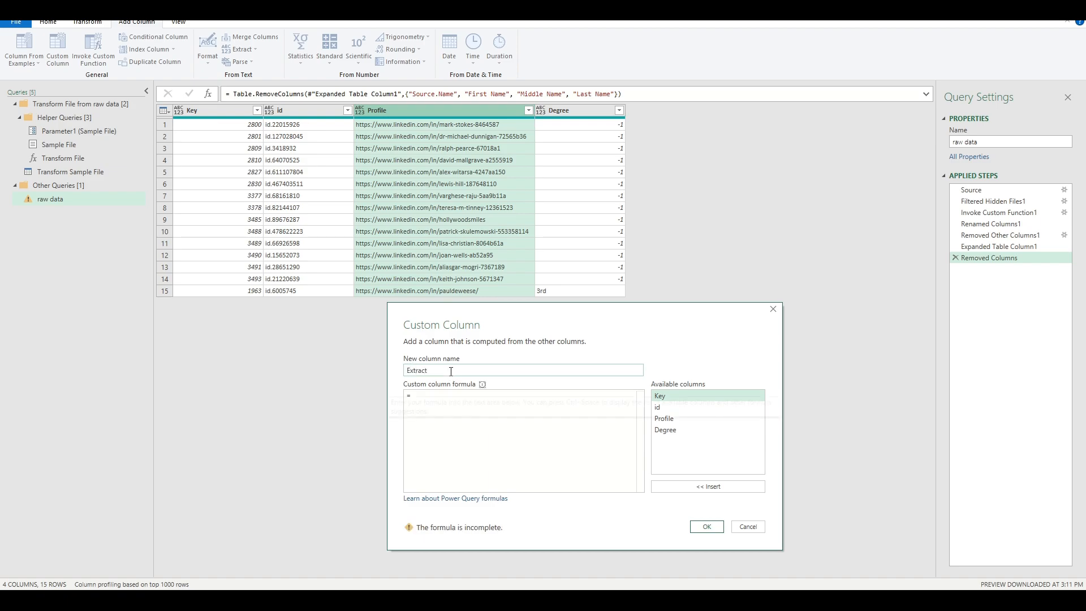
pyautogui.click(468, 426)
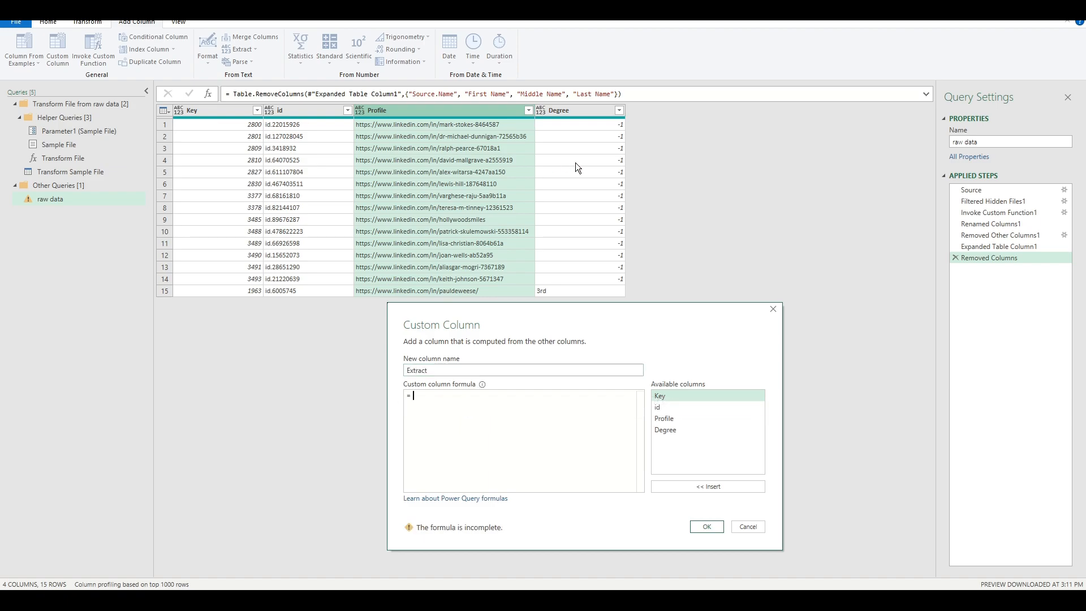
pyautogui.doubleClick(662, 418)
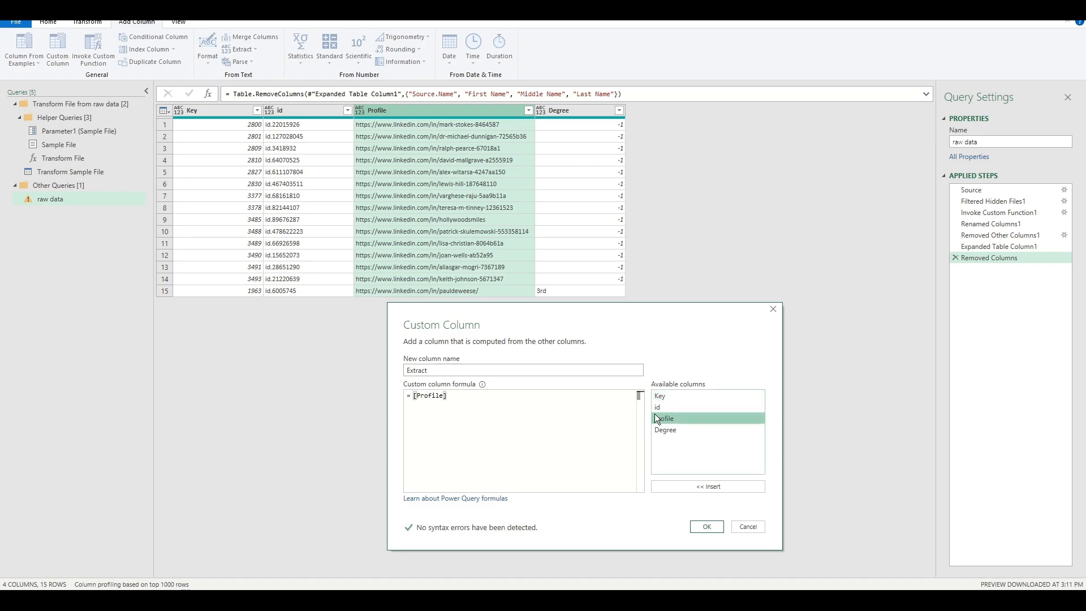
# - Complete the Extract column's formula as each Text.AfterDelimiter([Profile],"/in/")
pyautogui.press('Left')
pyautogui.hotkey('shift', 'Home')
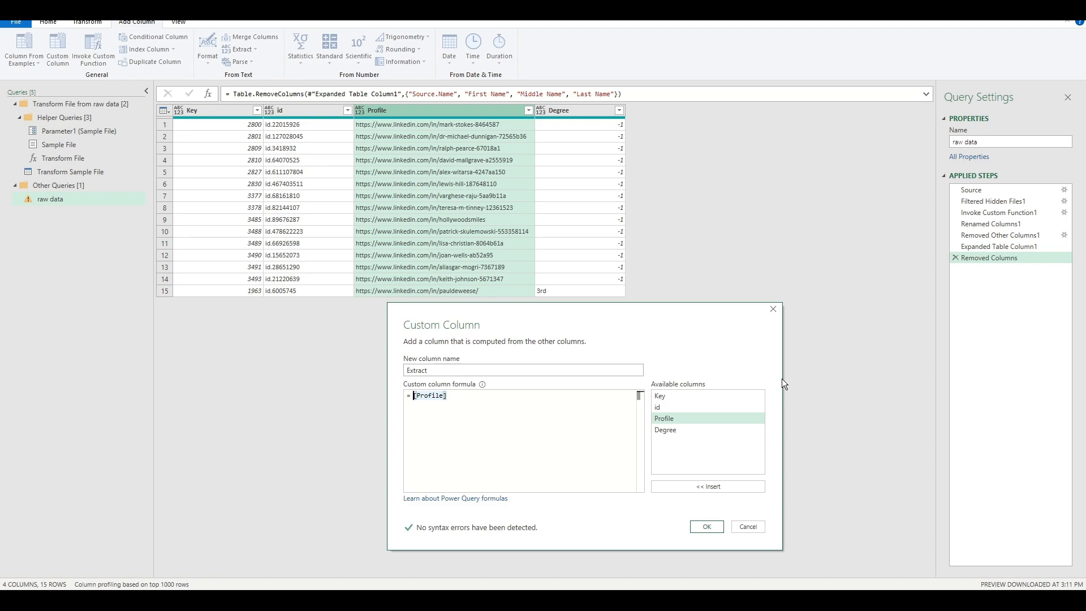
pyautogui.press('Left')
pyautogui.write('each Text.')
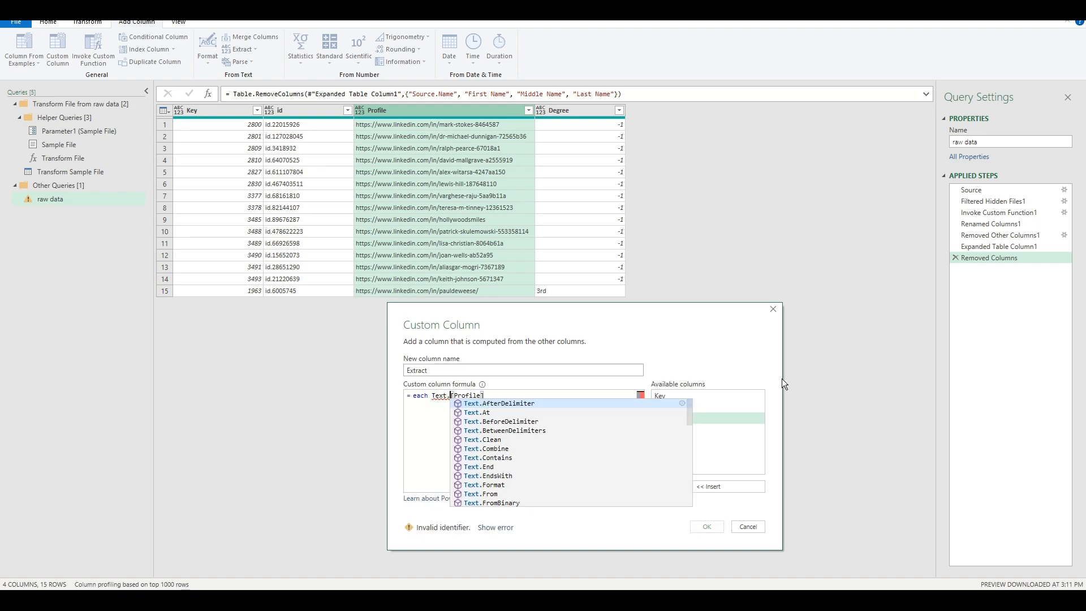
pyautogui.click(566, 402)
pyautogui.click(507, 398)
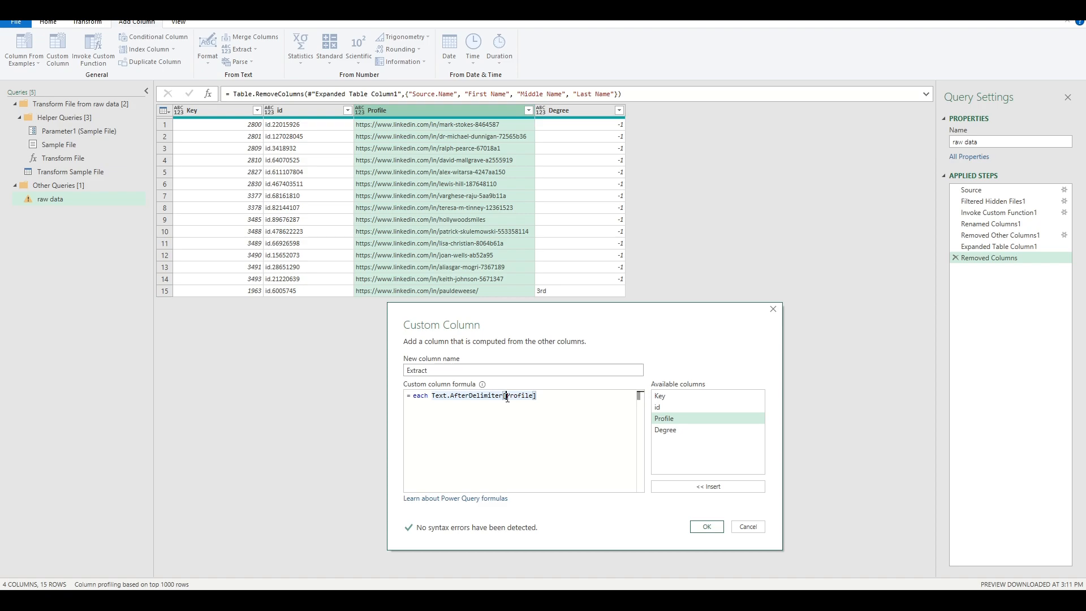
pyautogui.write('(')
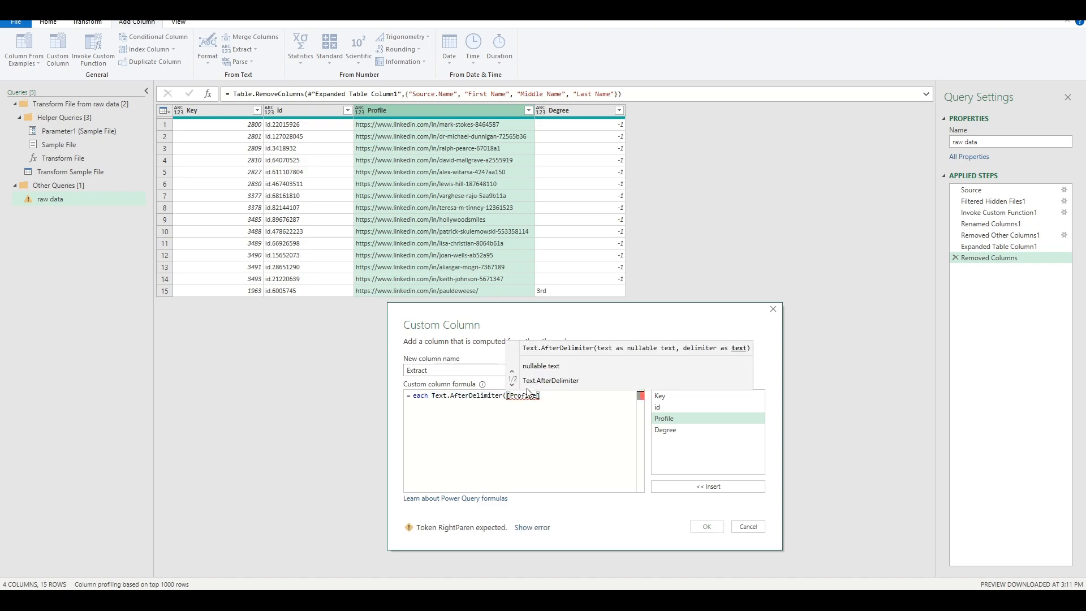
pyautogui.click(581, 407)
pyautogui.write(',')
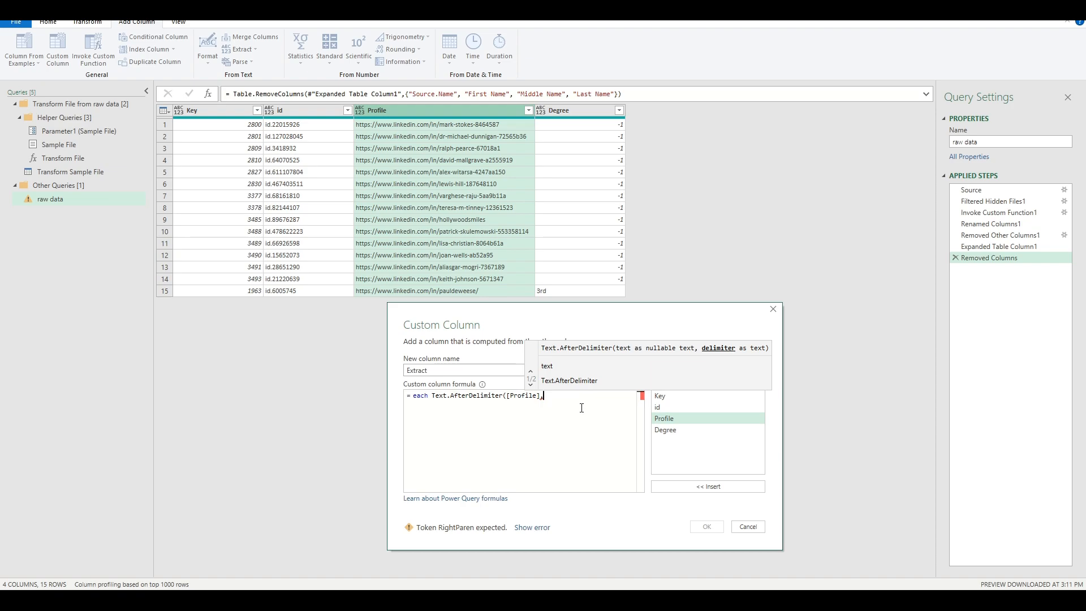
pyautogui.write('"//')
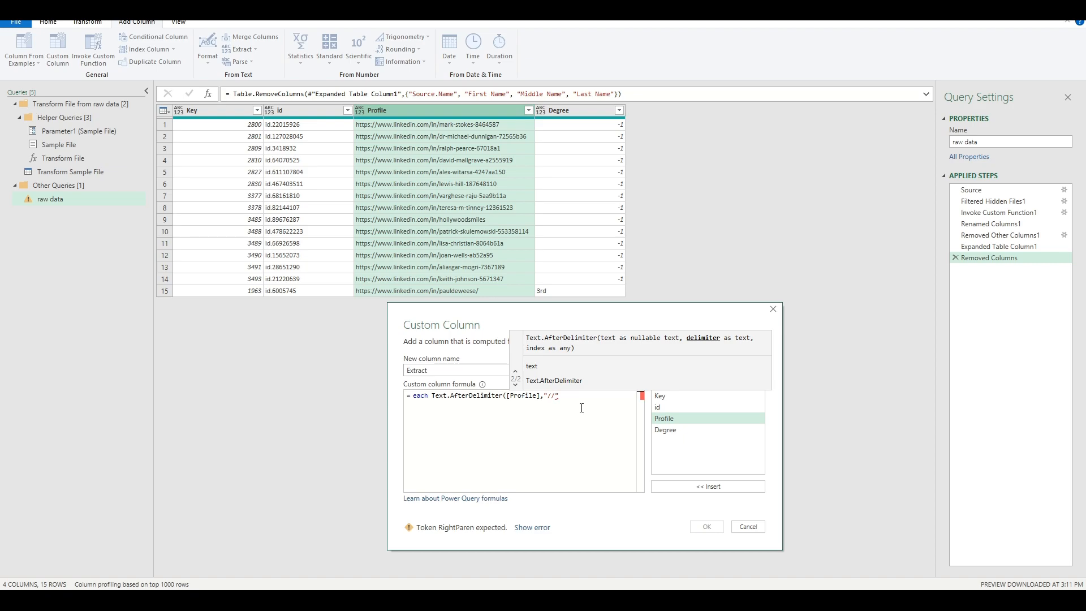
pyautogui.press('Left')
pyautogui.write('in/")')
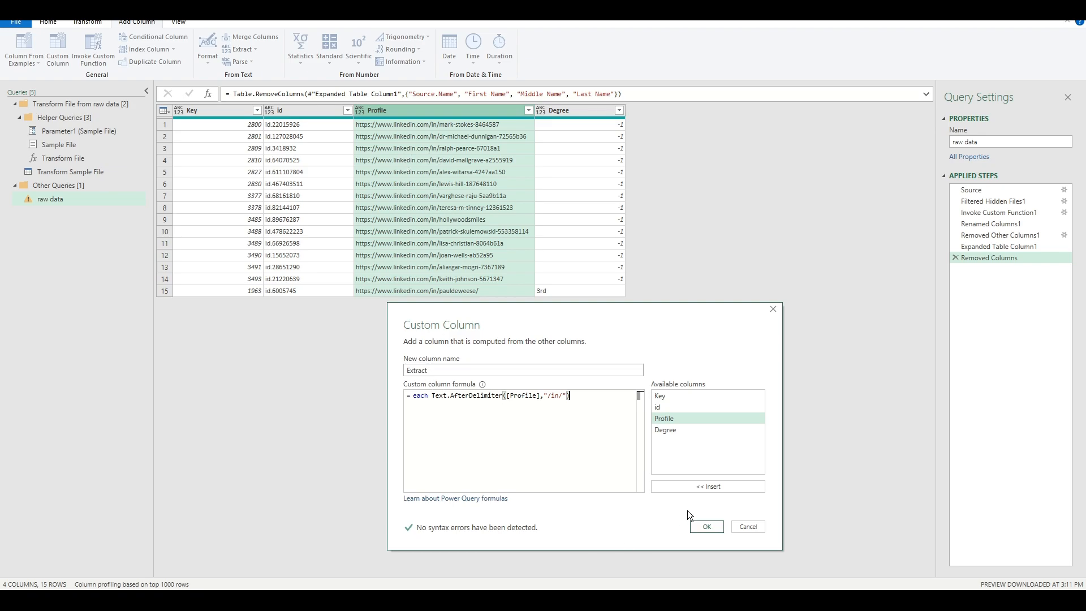
# - Add the Extract column to the query and check its extracted values across several rows
pyautogui.click(707, 526)
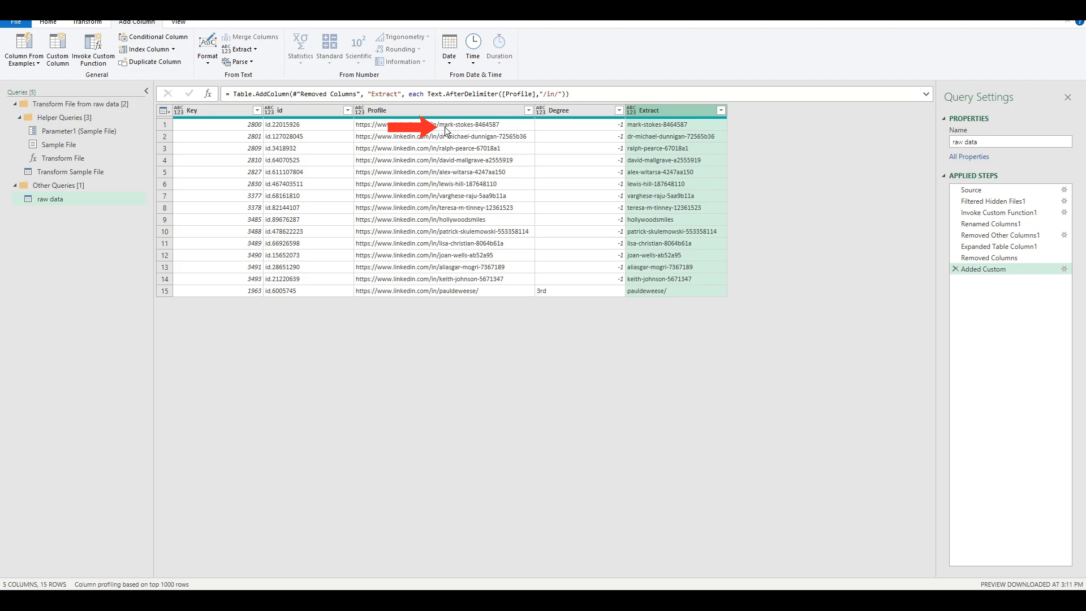
pyautogui.click(680, 127)
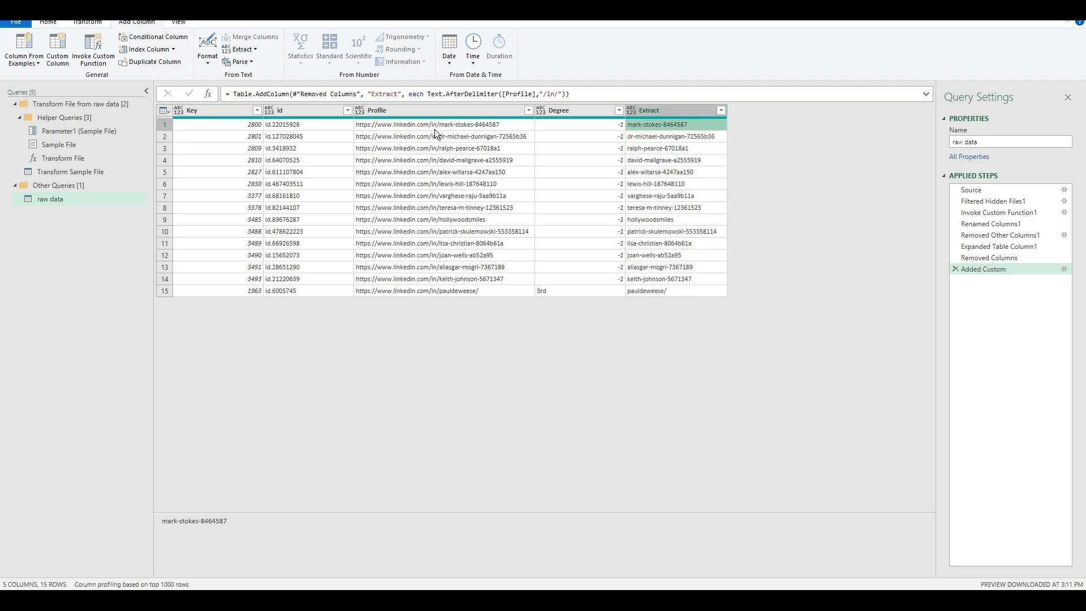
pyautogui.click(656, 135)
pyautogui.click(662, 183)
pyautogui.click(665, 220)
pyautogui.click(666, 267)
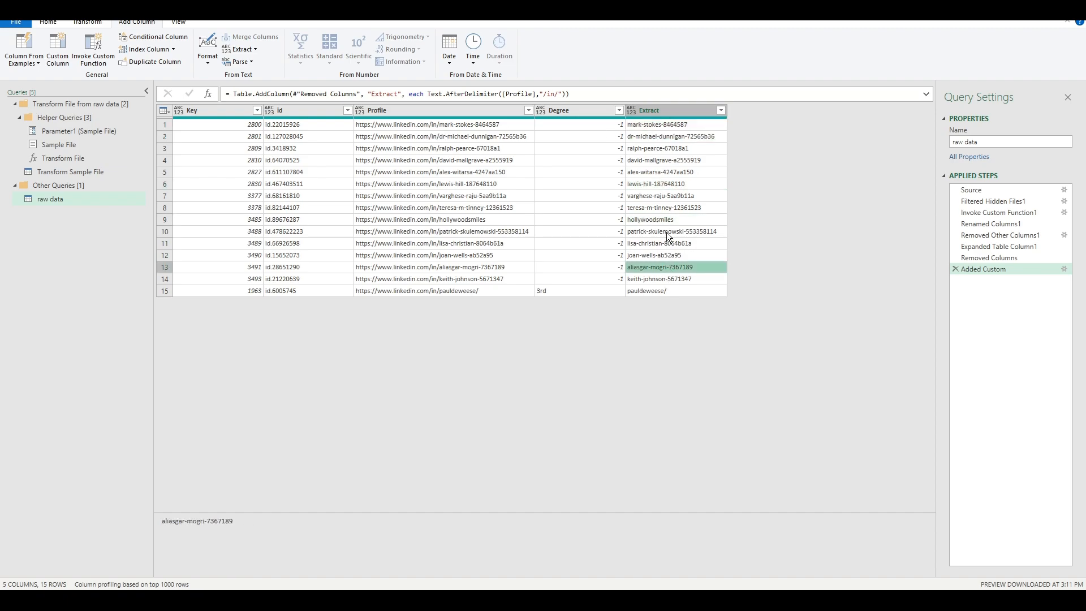
pyautogui.click(671, 138)
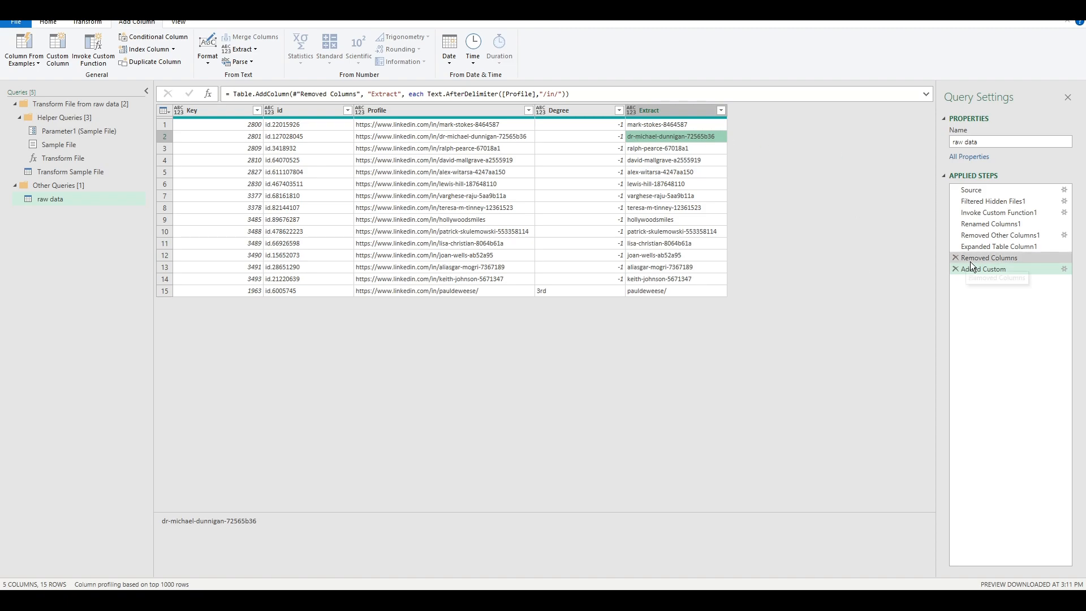
# - Rename the Added Custom step in the raw data query's applied steps as Extract
pyautogui.doubleClick(987, 269)
pyautogui.write('Extract')
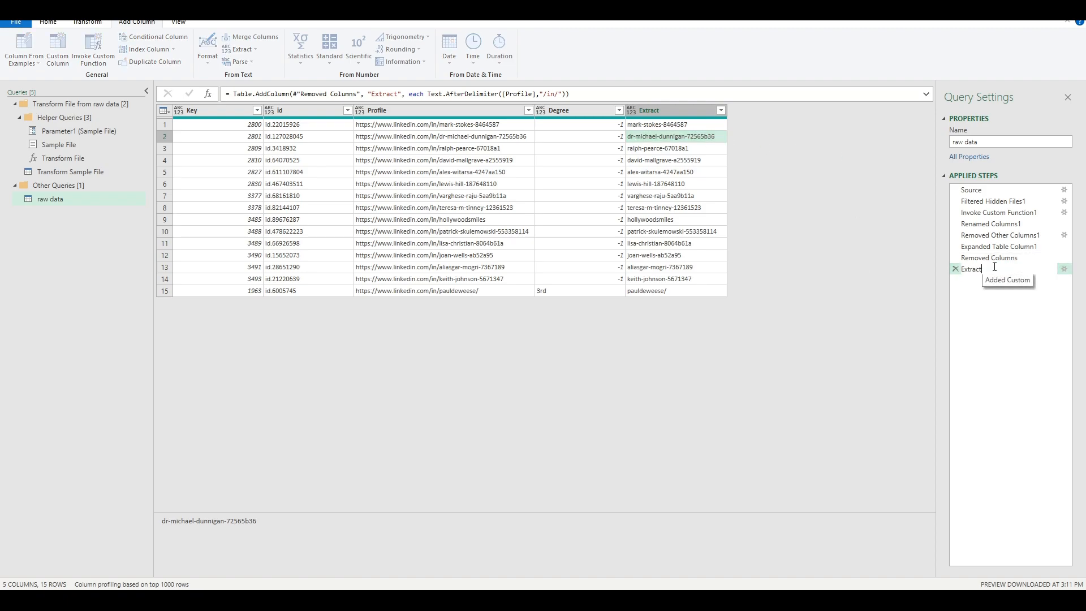
pyautogui.press('Return')
# - In the Extract step's formula, insert if Text.Contains([Profile],"/in/dr-" then between each and Text.AfterDelimiter
pyautogui.click(597, 92)
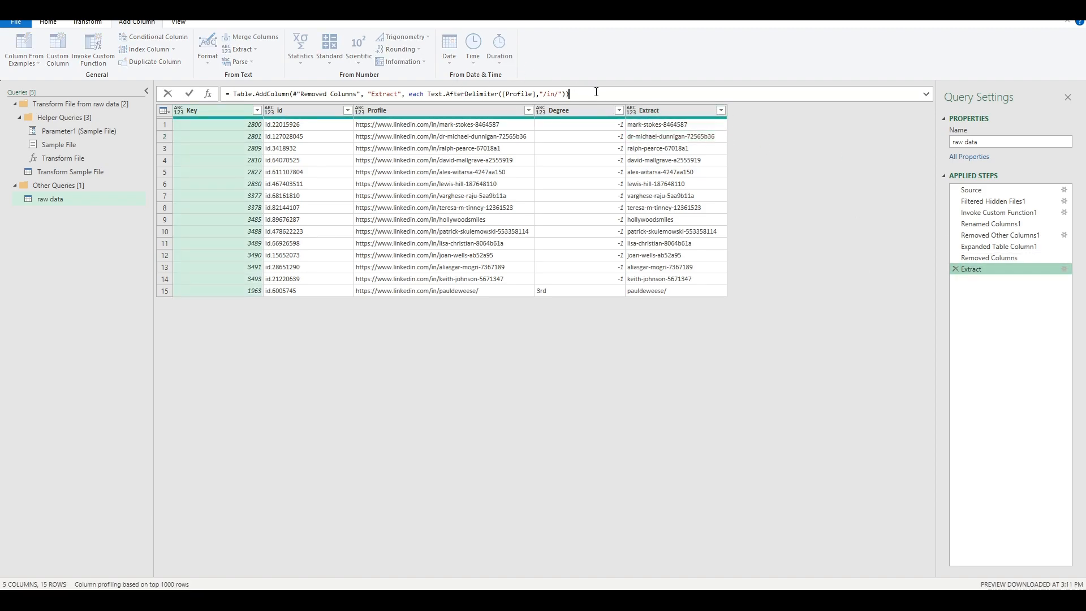
pyautogui.click(927, 94)
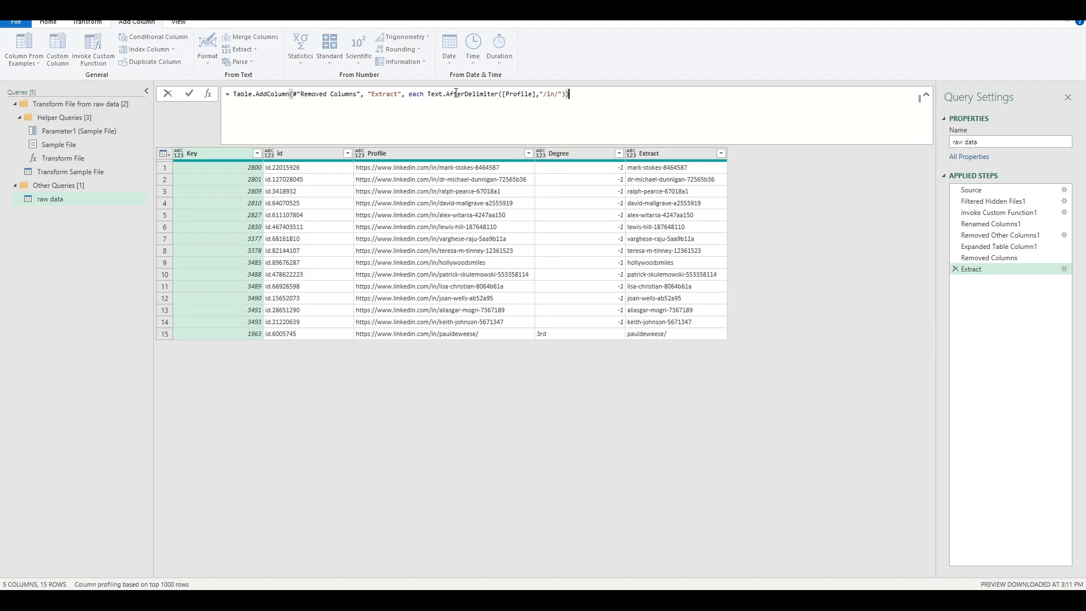
pyautogui.click(426, 95)
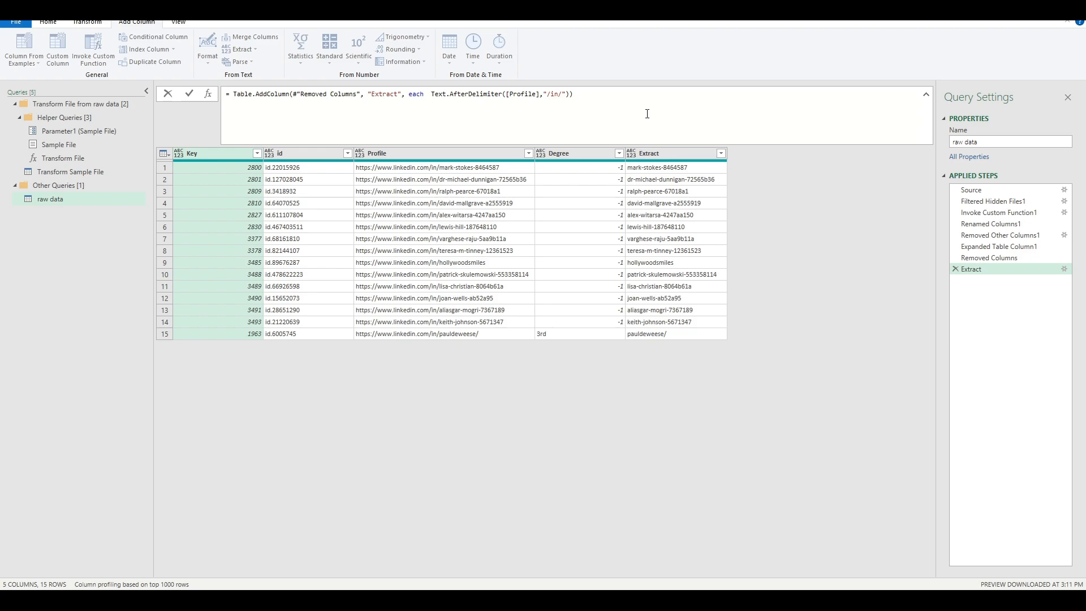
pyautogui.write('if ')
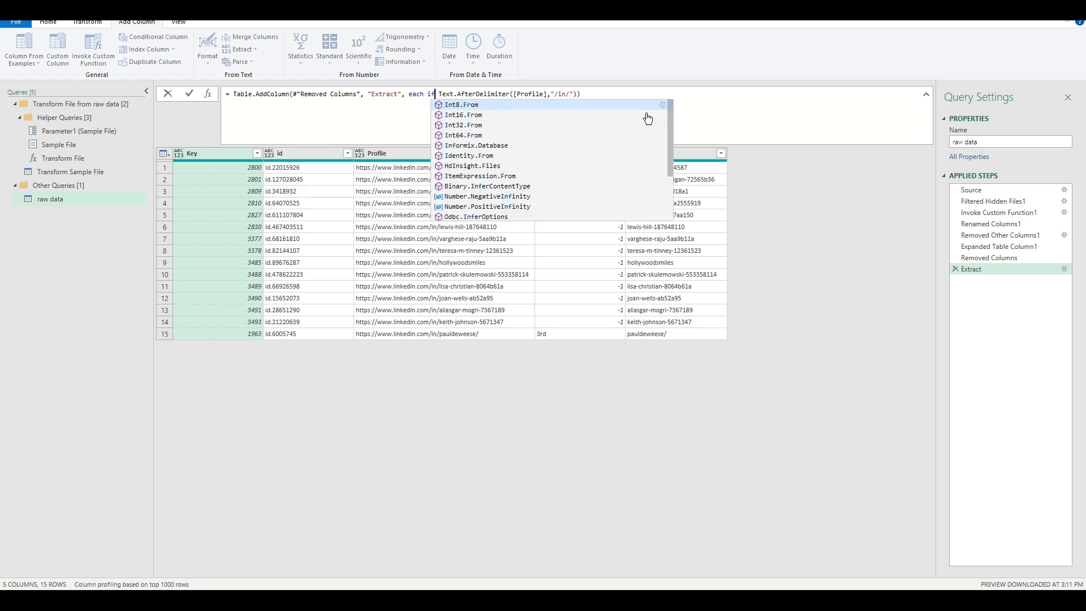
pyautogui.write('Text.Cont')
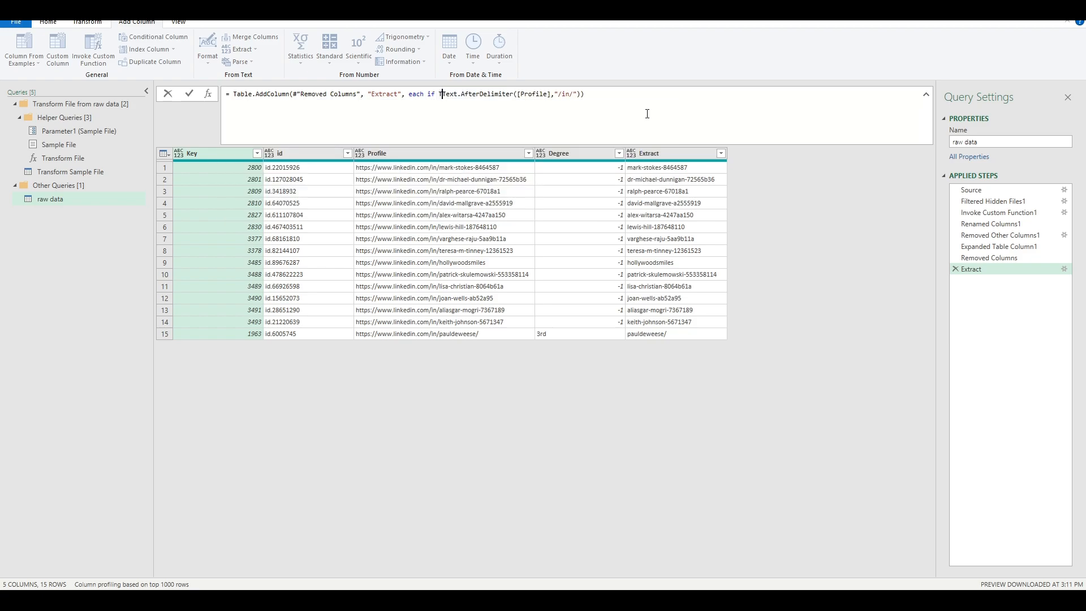
pyautogui.write('ains(')
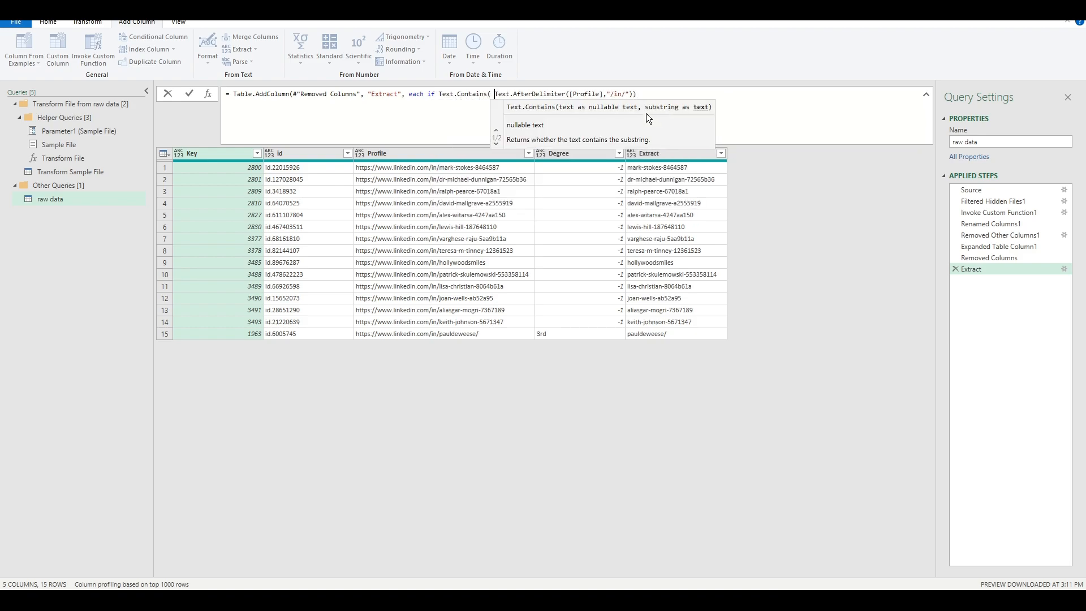
pyautogui.write('[')
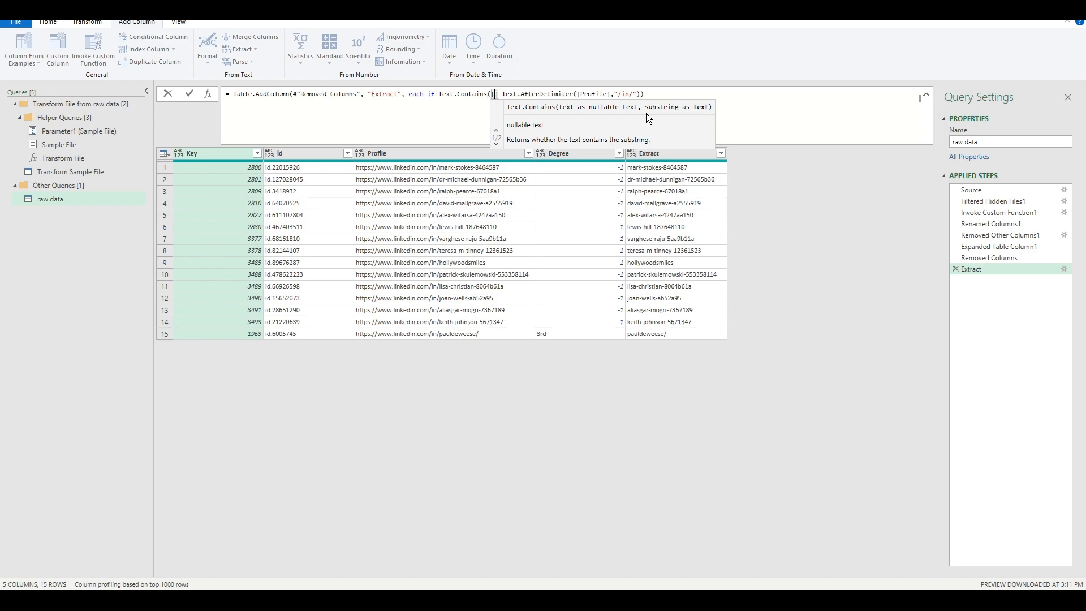
pyautogui.write('Profile')
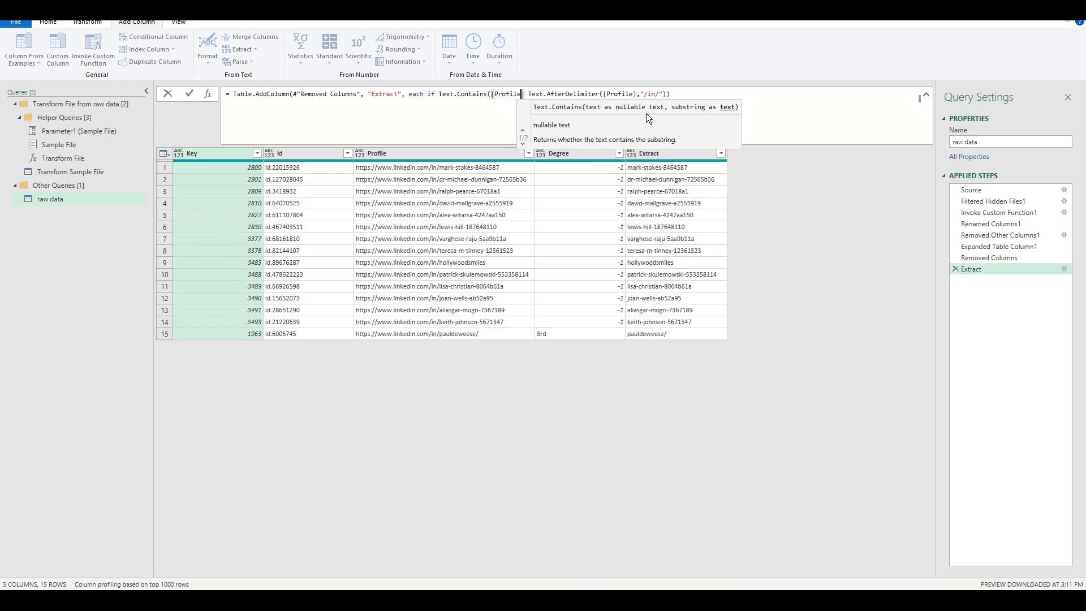
pyautogui.write(']')
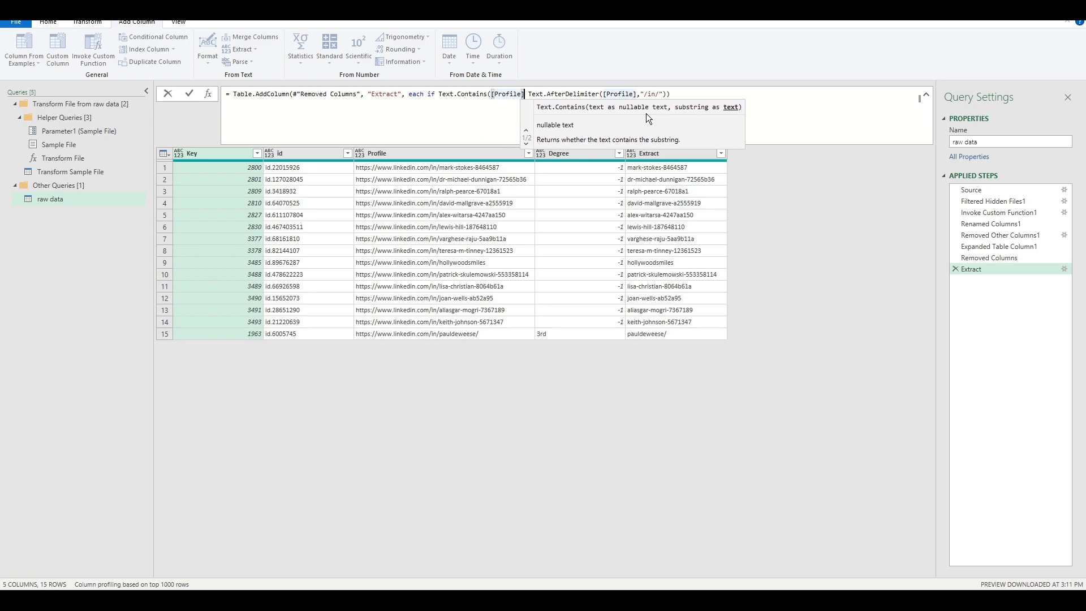
pyautogui.write(',')
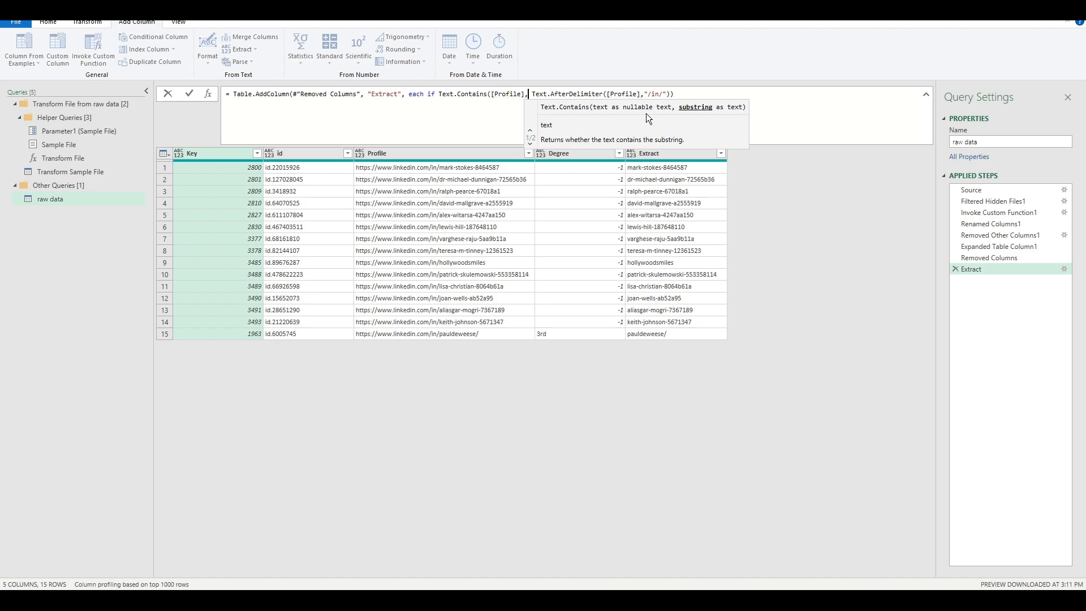
pyautogui.write('"/in/dr-')
pyautogui.press('Right')
pyautogui.press('Right')
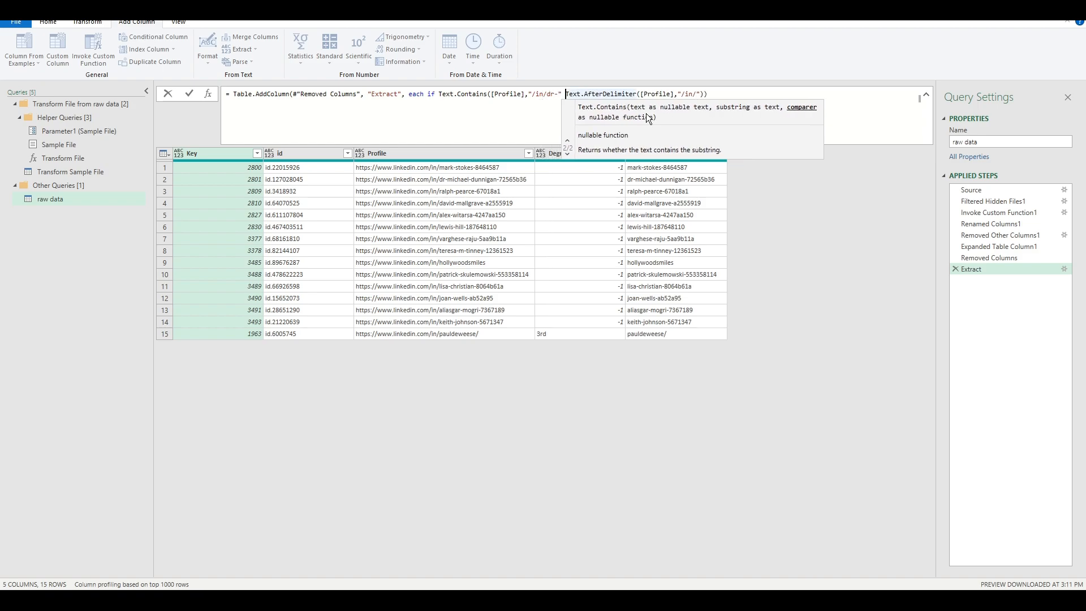
pyautogui.write('then')
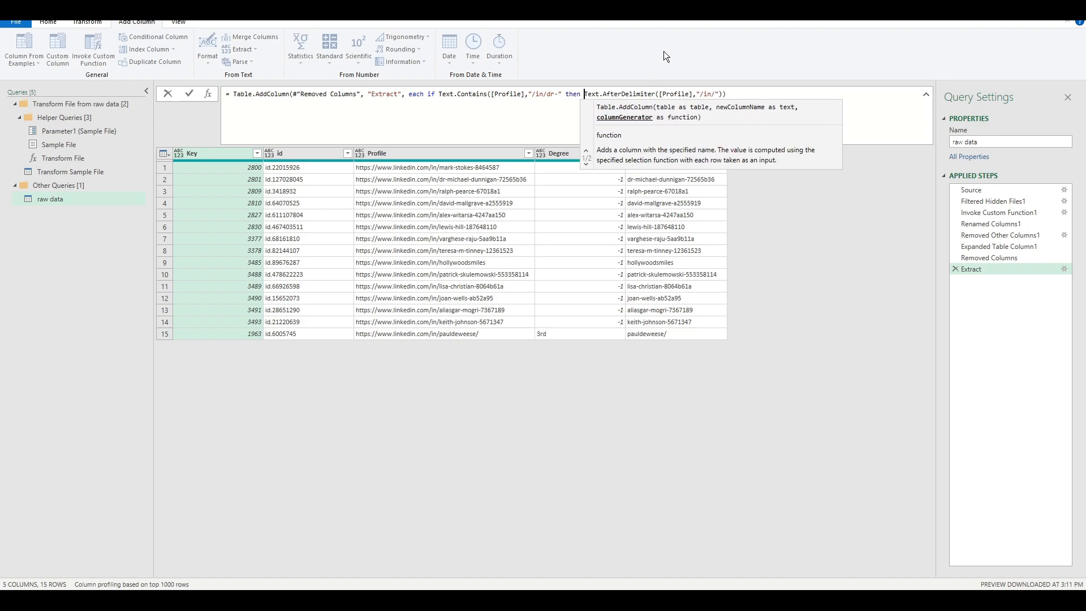
# - Set the then branch's delimiter to "/in/dr-" and add else after that Text.AfterDelimiter expression
pyautogui.click(716, 95)
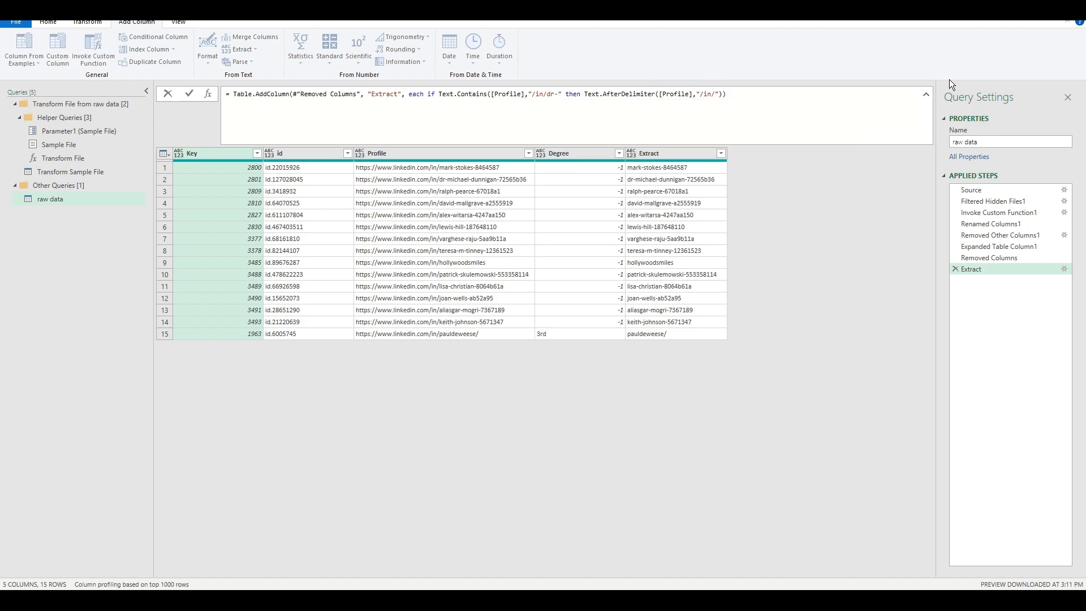
pyautogui.write('dr-')
pyautogui.click(734, 95)
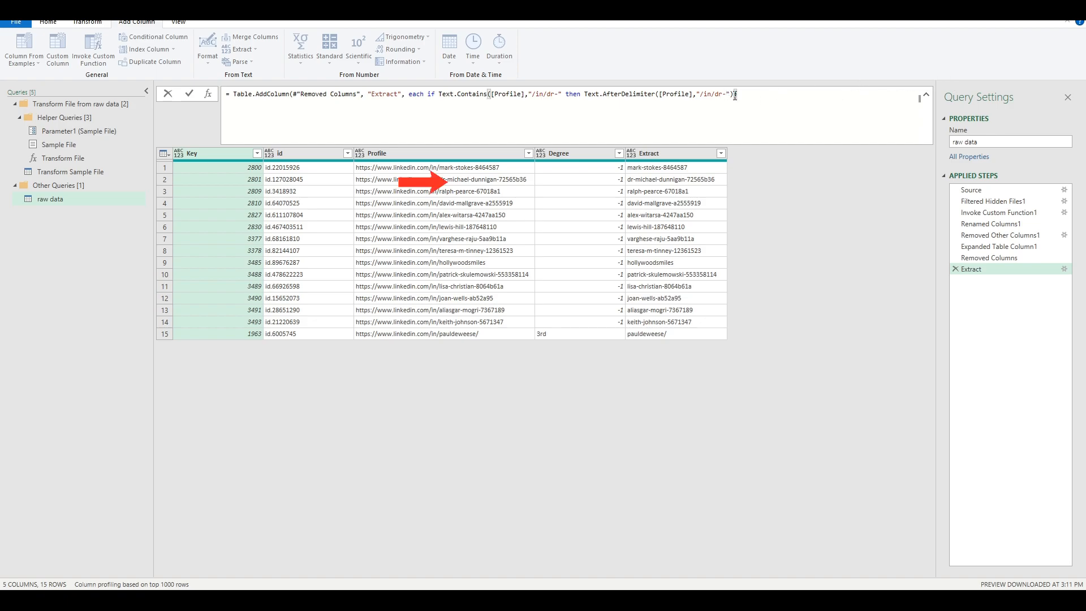
pyautogui.write('else')
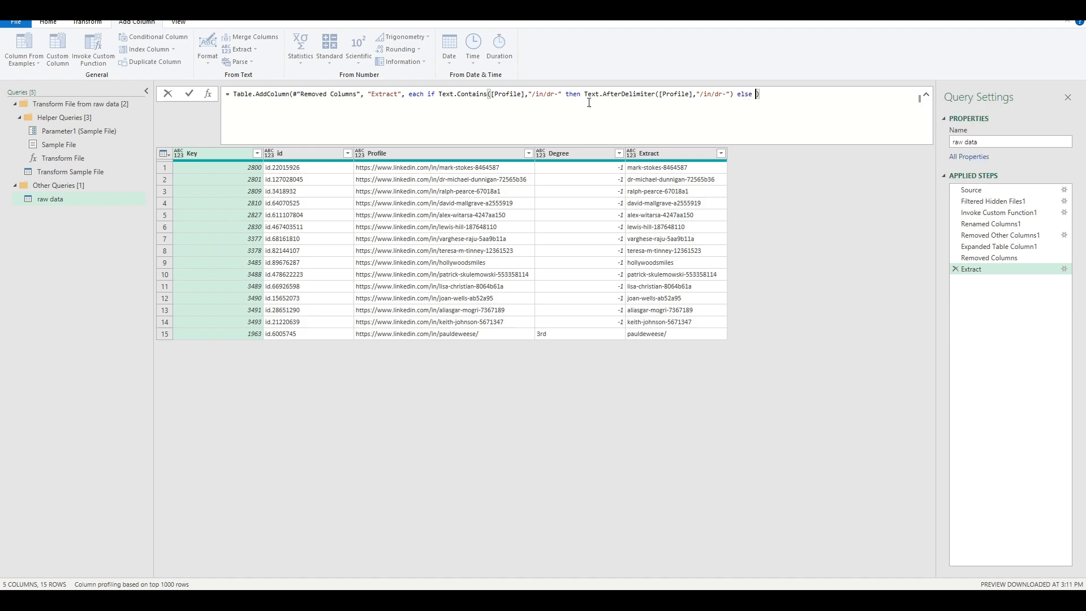
# - Fill the else branch with a copy of the Text.AfterDelimiter expression using the delimiter "/in/" and apply the formula
pyautogui.moveTo(584, 95); pyautogui.dragTo(734, 96)
pyautogui.hotkey('ctrl', 'c')
pyautogui.click(755, 94)
pyautogui.hotkey('ctrl', 'v')
pyautogui.press('Left')
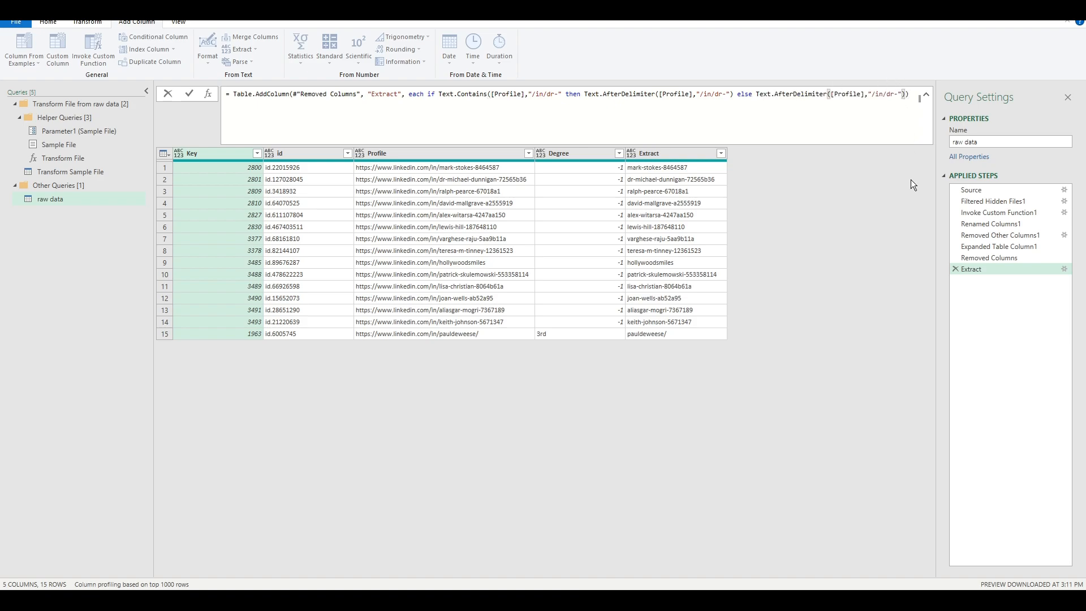
pyautogui.press('Left')
pyautogui.press('BackSpace')
pyautogui.press('BackSpace')
pyautogui.press('BackSpace')
pyautogui.press('Return')
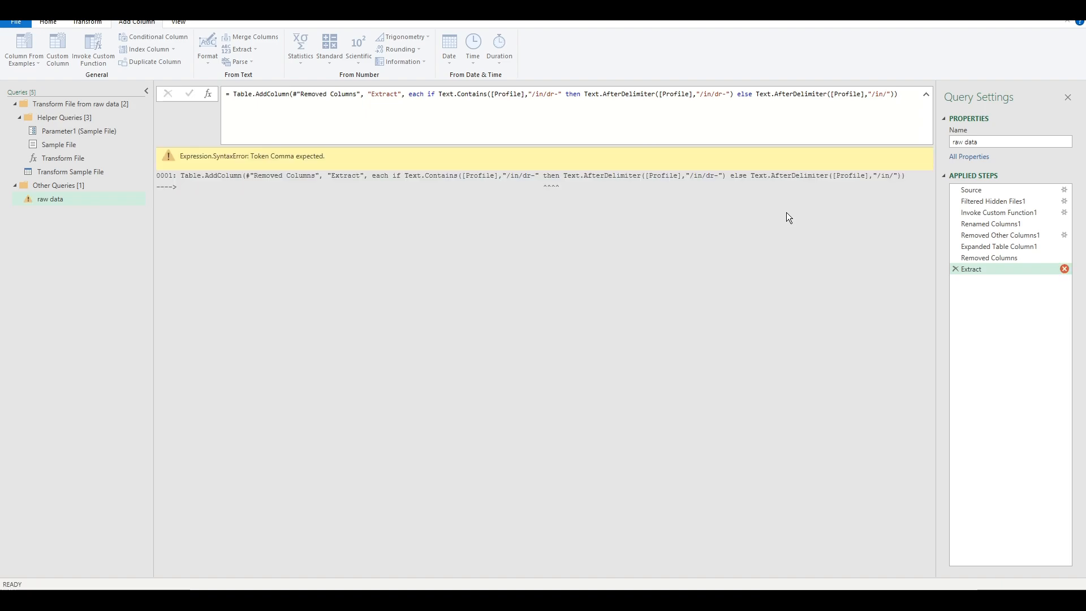
# - Add the missing closing parenthesis after "/in/dr-" in the Text.Contains condition and reapply the formula
pyautogui.click(567, 94)
pyautogui.write(')')
pyautogui.press('Return')
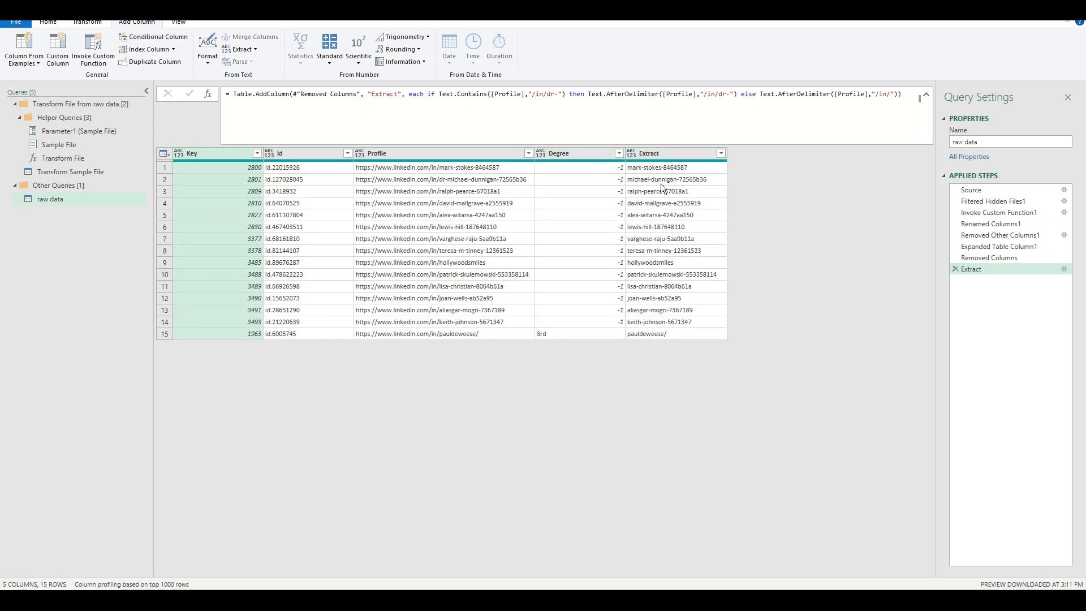
# - Examine the formula's dr- condition and then branch against the Profile and Extract values in the first two rows
pyautogui.moveTo(566, 95); pyautogui.dragTo(435, 94)
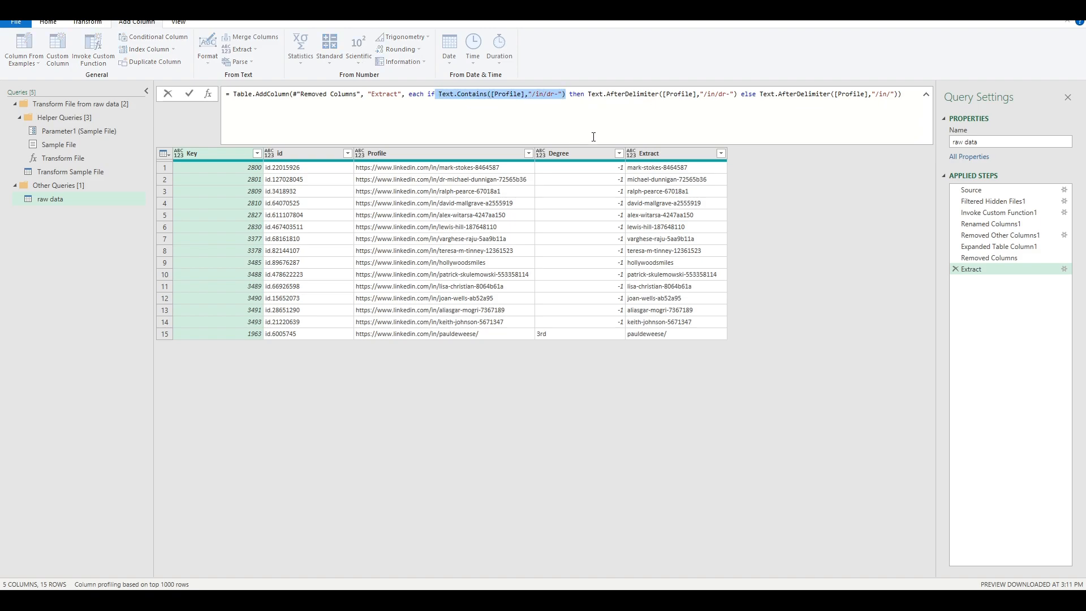
pyautogui.click(501, 176)
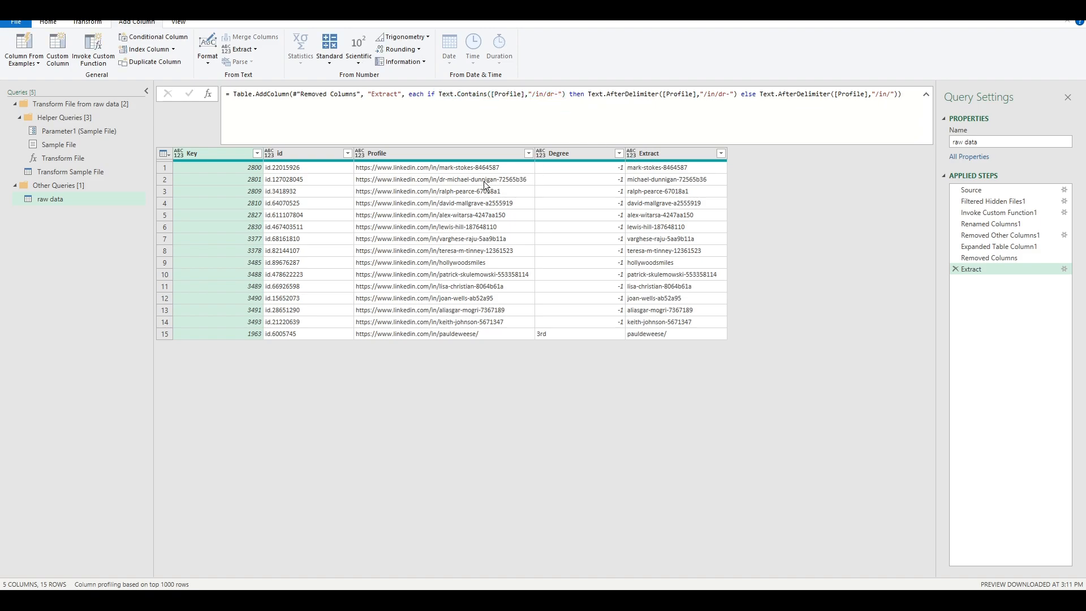
pyautogui.click(436, 180)
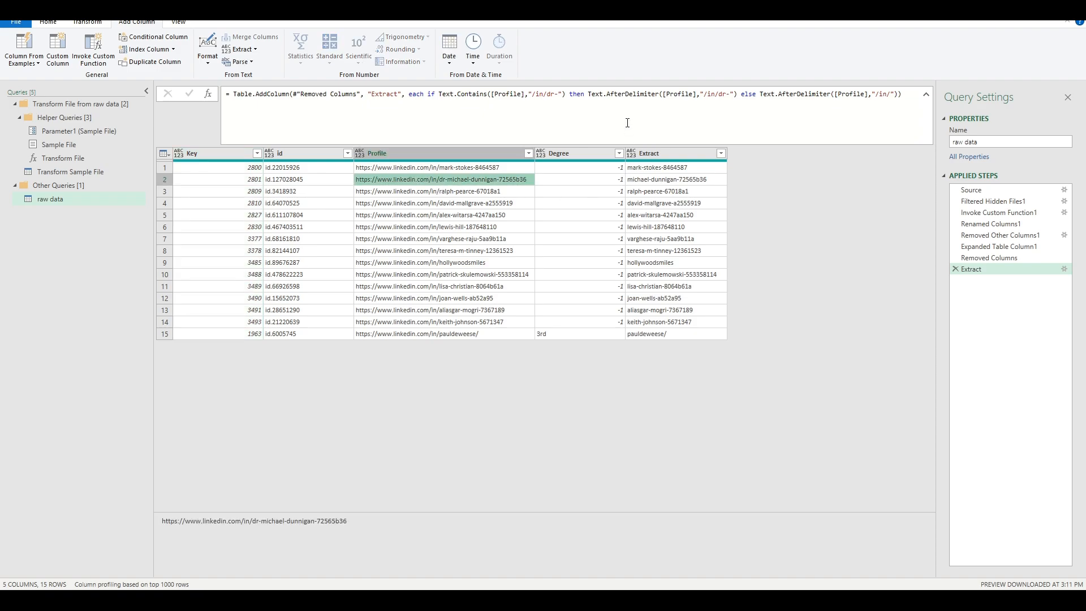
pyautogui.moveTo(731, 95); pyautogui.dragTo(664, 96)
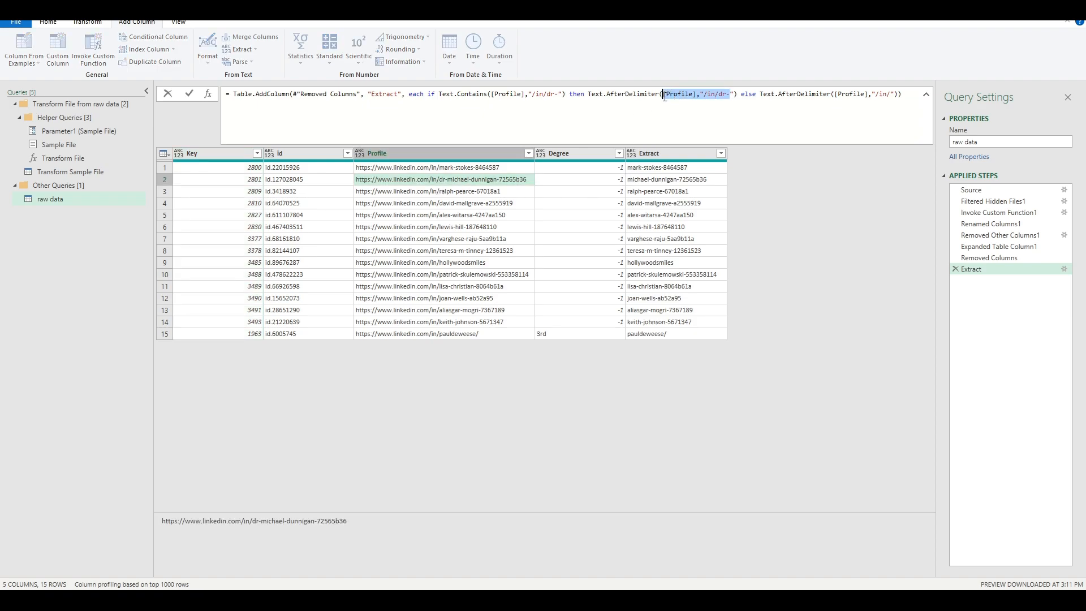
pyautogui.click(661, 179)
pyautogui.click(644, 182)
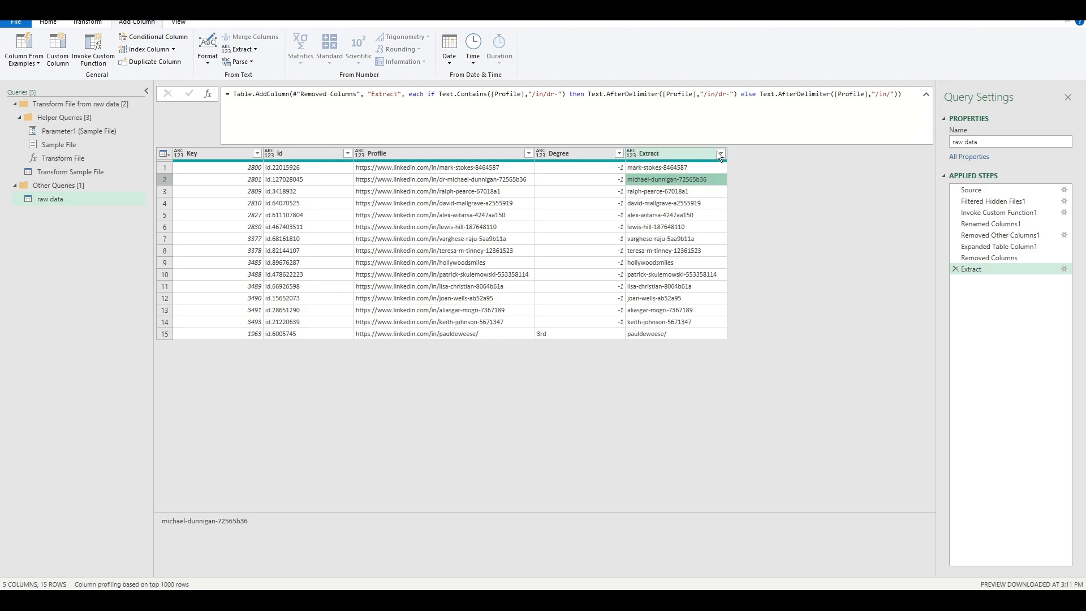
pyautogui.click(643, 166)
pyautogui.click(644, 178)
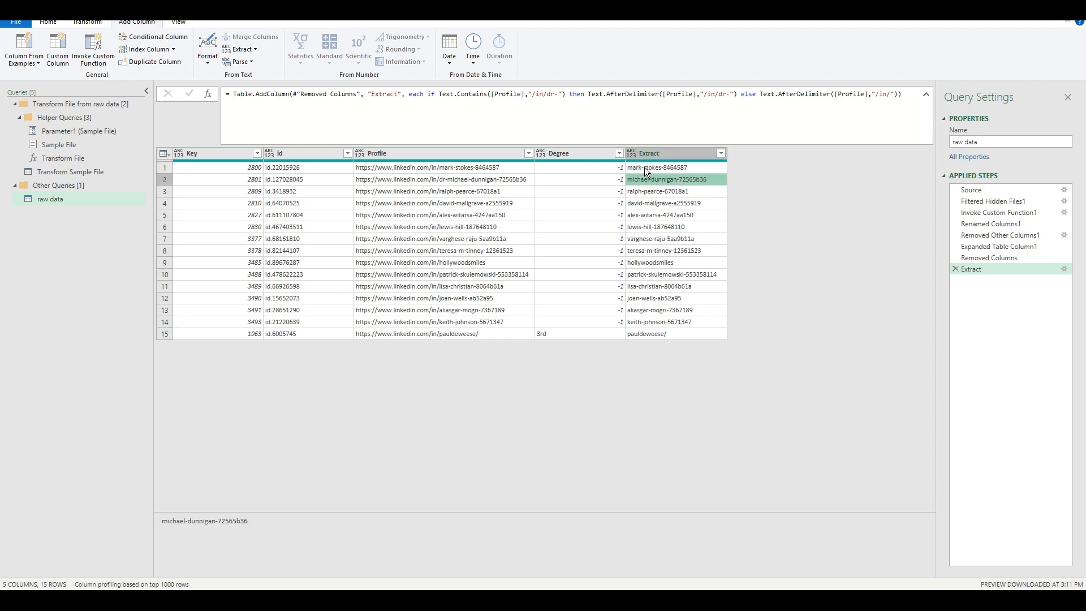
pyautogui.click(646, 167)
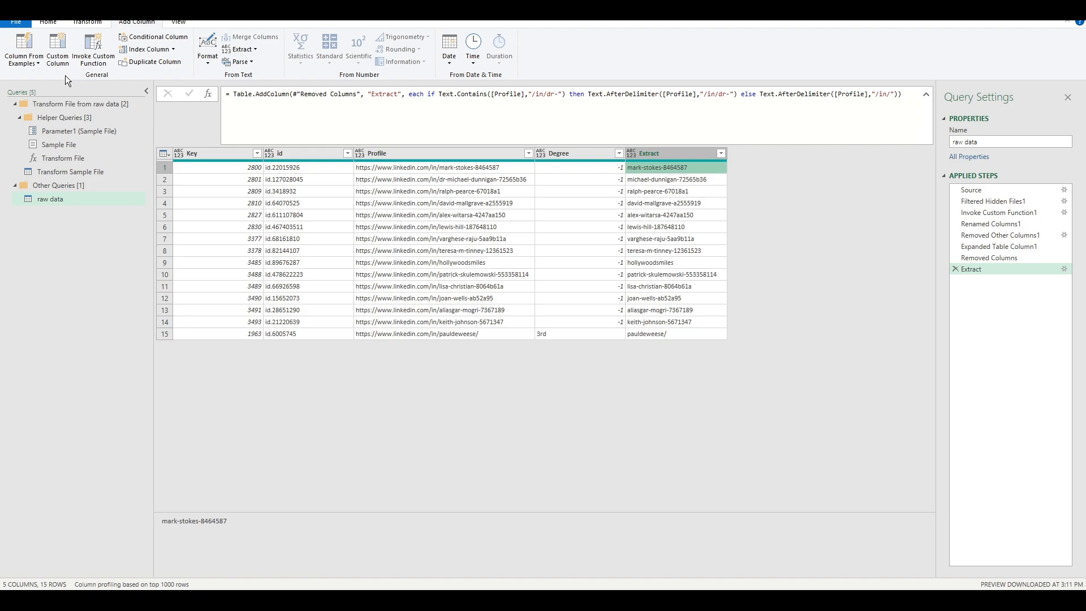
# - Start a custom column named First Name and insert the Extract column into its formula
pyautogui.click(57, 46)
pyautogui.doubleClick(453, 238)
pyautogui.write('First Name')
pyautogui.press('Tab')
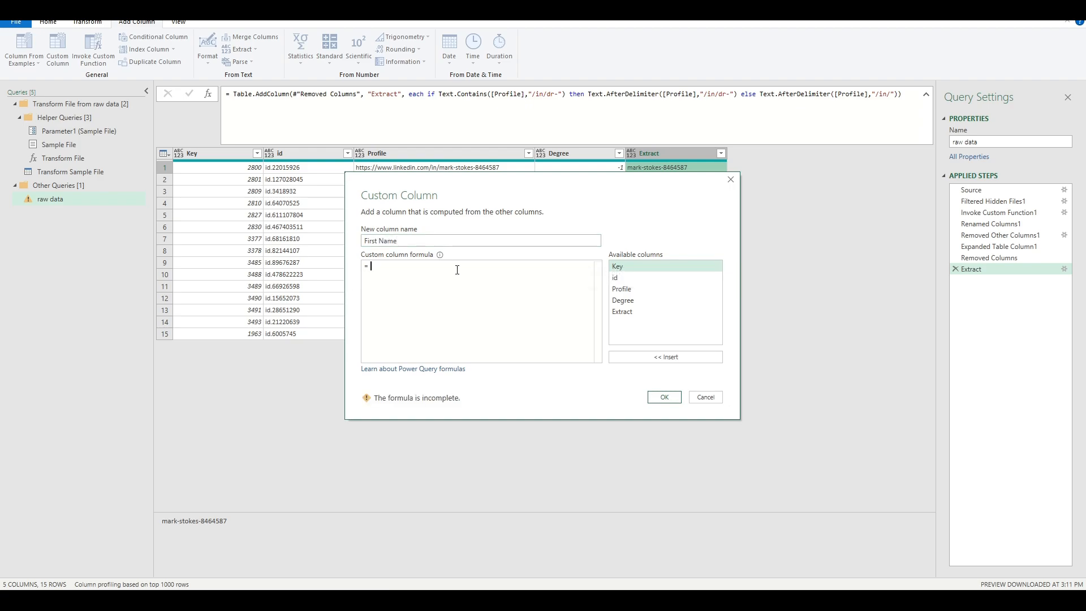
pyautogui.doubleClick(643, 315)
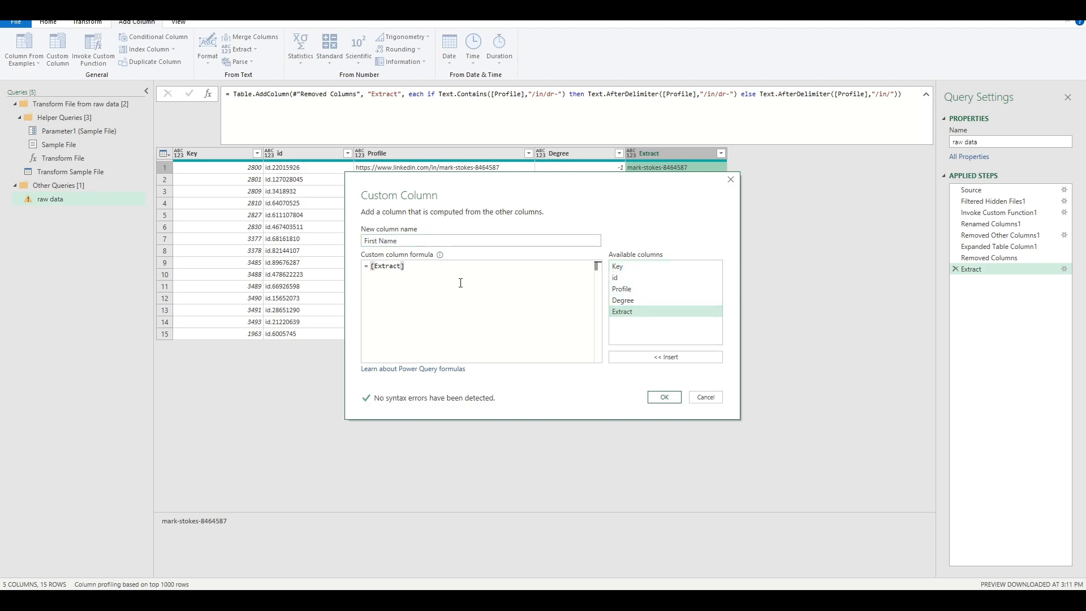
# - Add each Text.BeforeDelimiter in front of [Extract] in the First Name custom column formula
pyautogui.press('Home')
pyautogui.moveTo(690, 179); pyautogui.dragTo(783, 270)
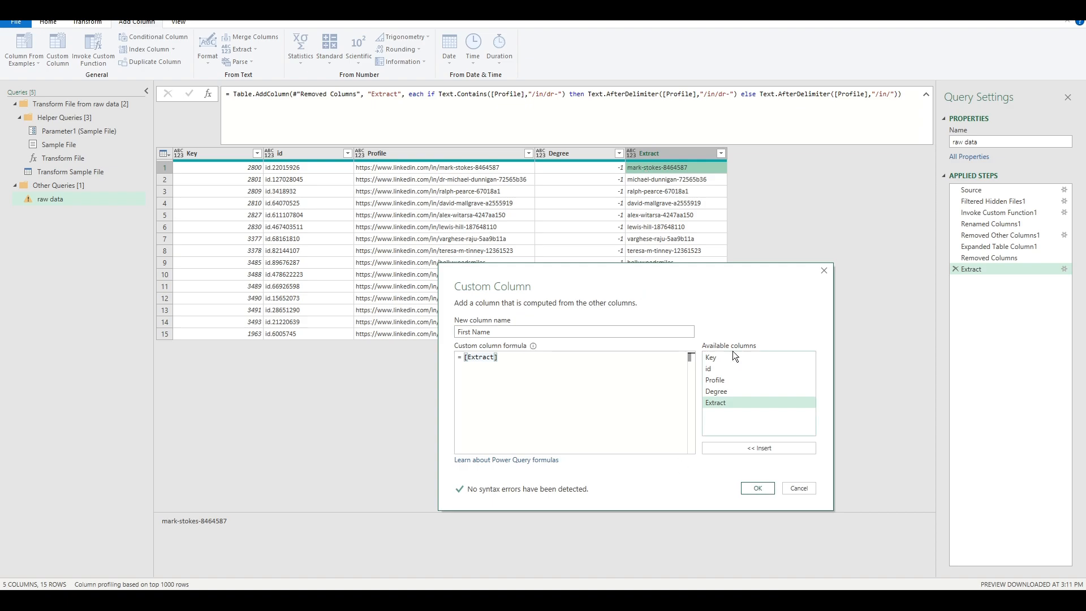
pyautogui.write('each Text.')
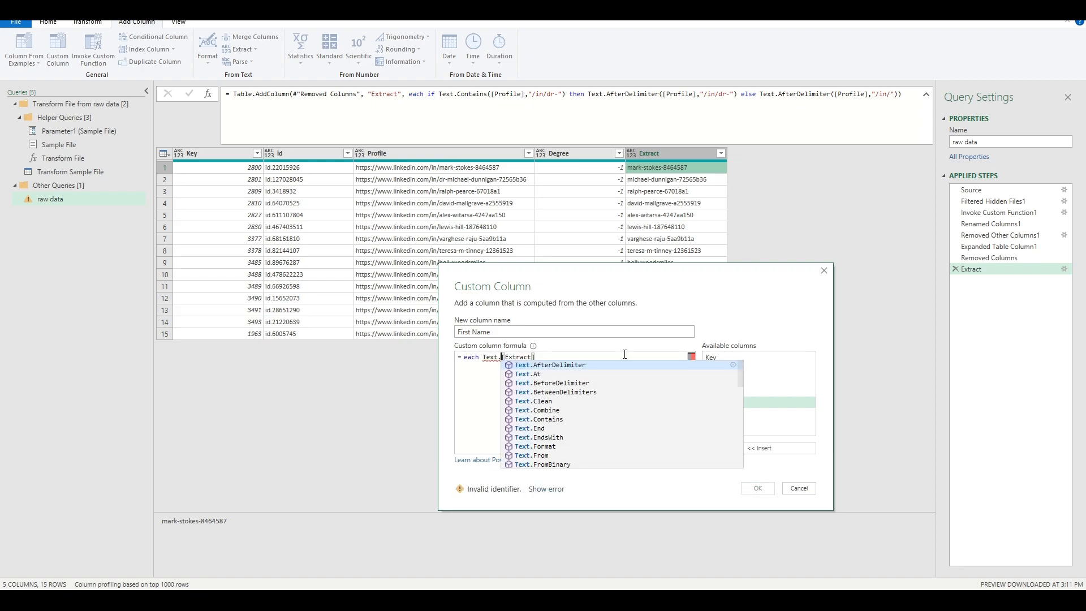
pyautogui.write('Before')
pyautogui.click(608, 365)
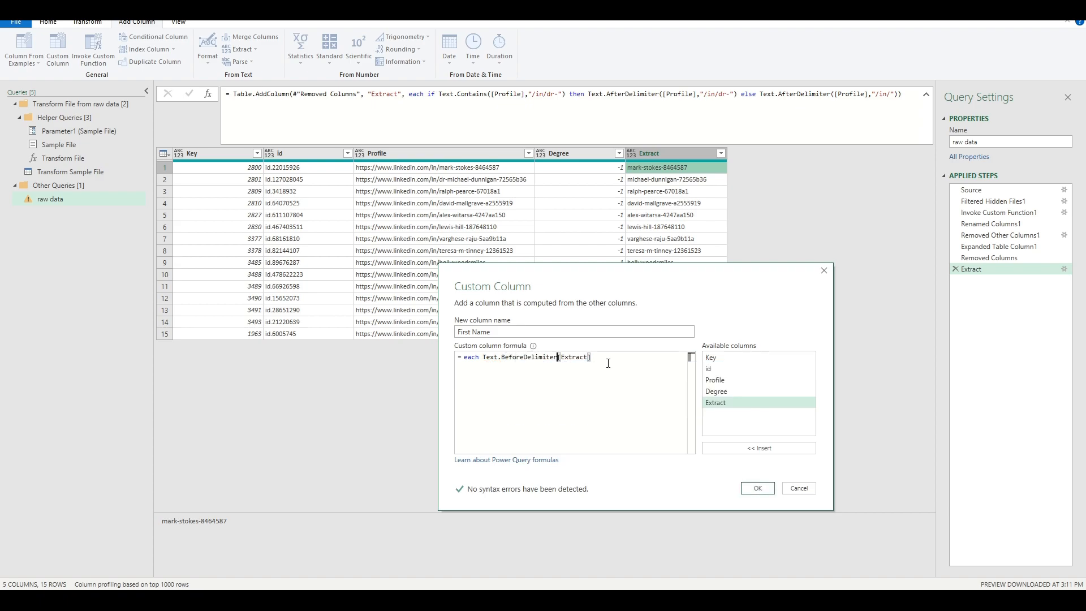
# - Complete the Text.BeforeDelimiter call around [Extract] with the delimiter "-" and create the First Name column
pyautogui.rightClick(608, 364)
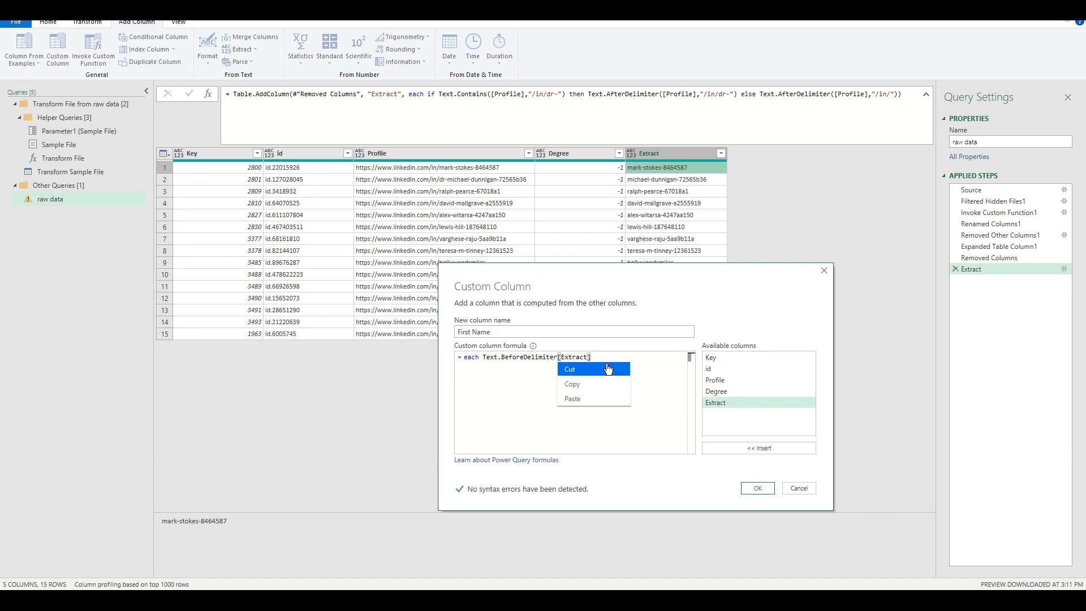
pyautogui.click(558, 357)
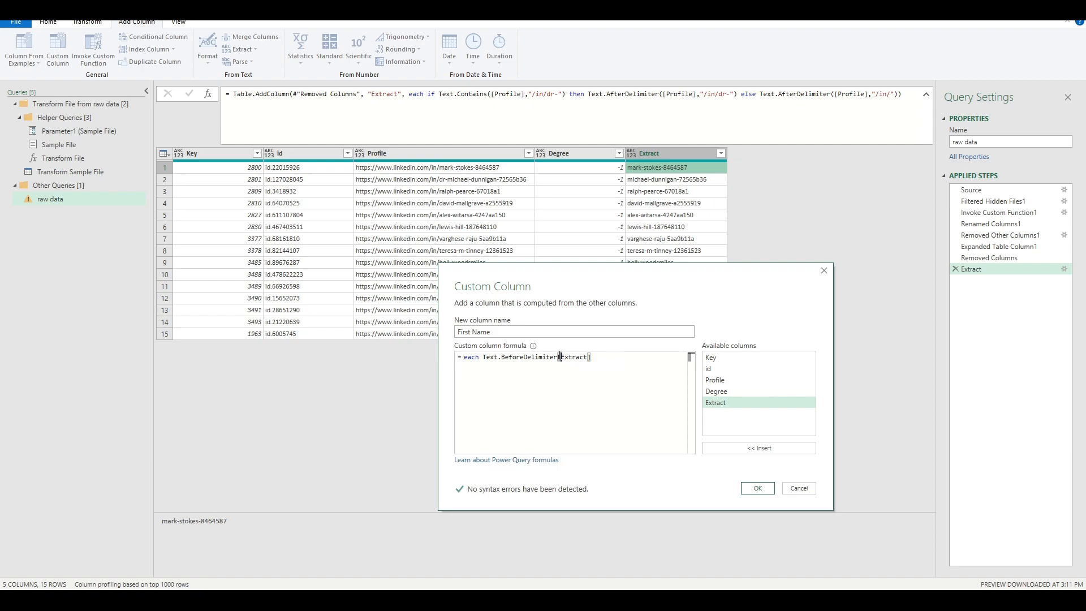
pyautogui.write('(')
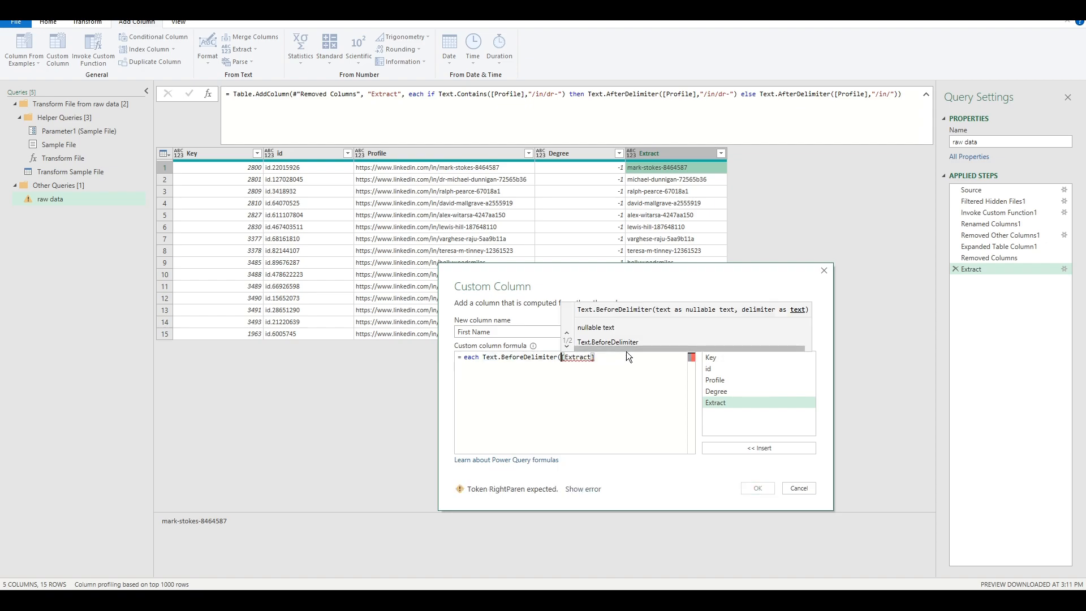
pyautogui.write(',')
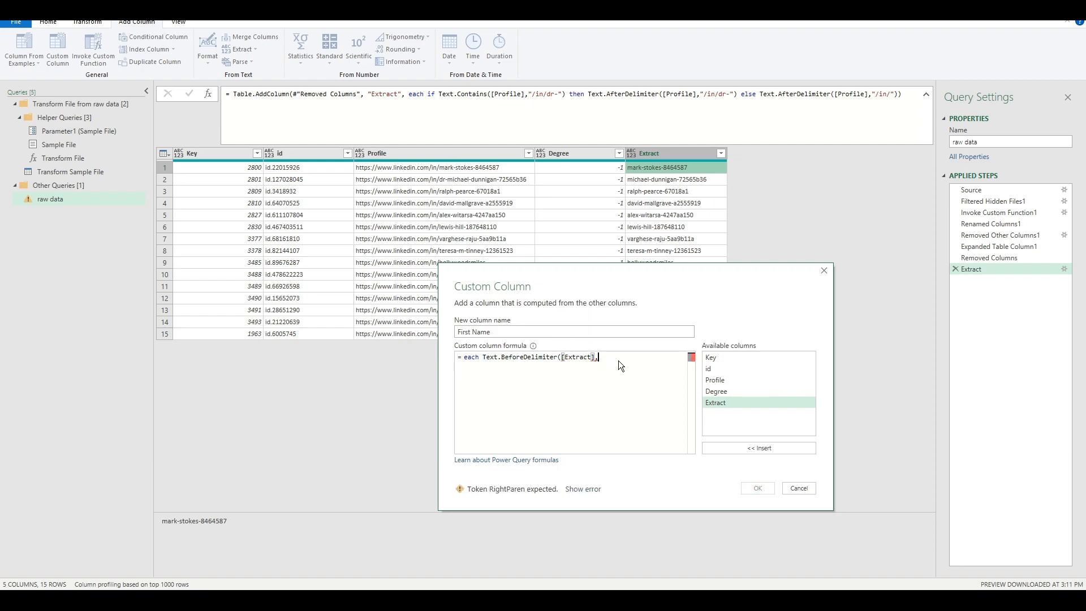
pyautogui.write('"-')
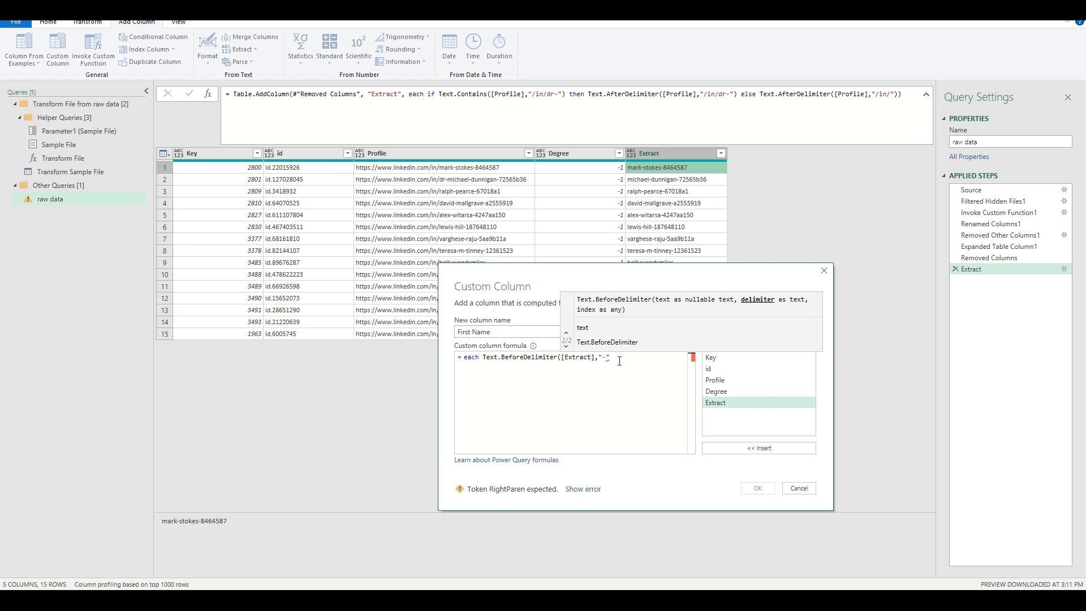
pyautogui.write('")')
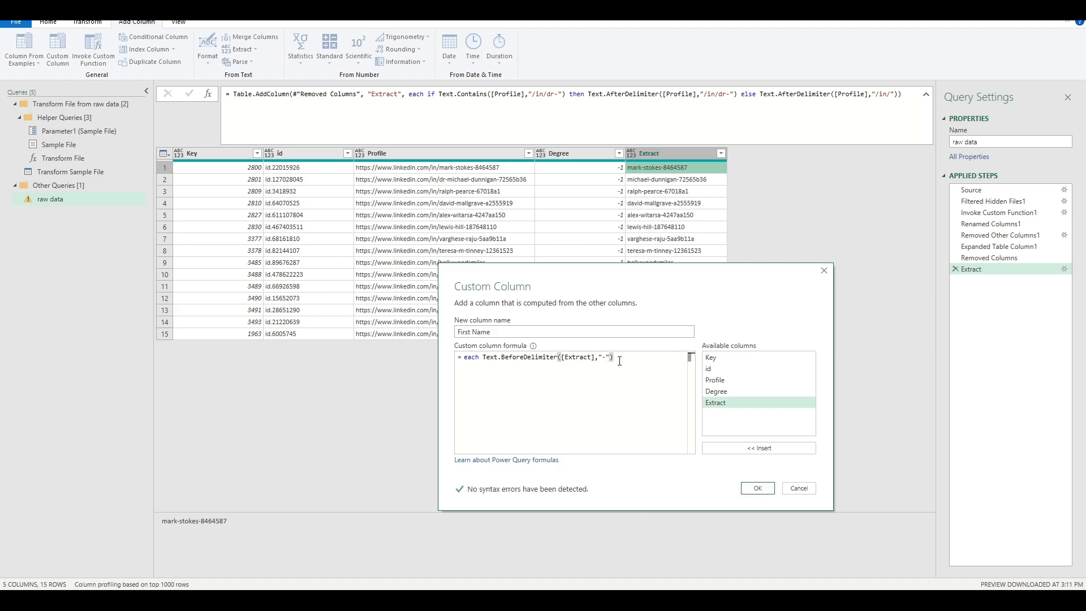
pyautogui.click(755, 487)
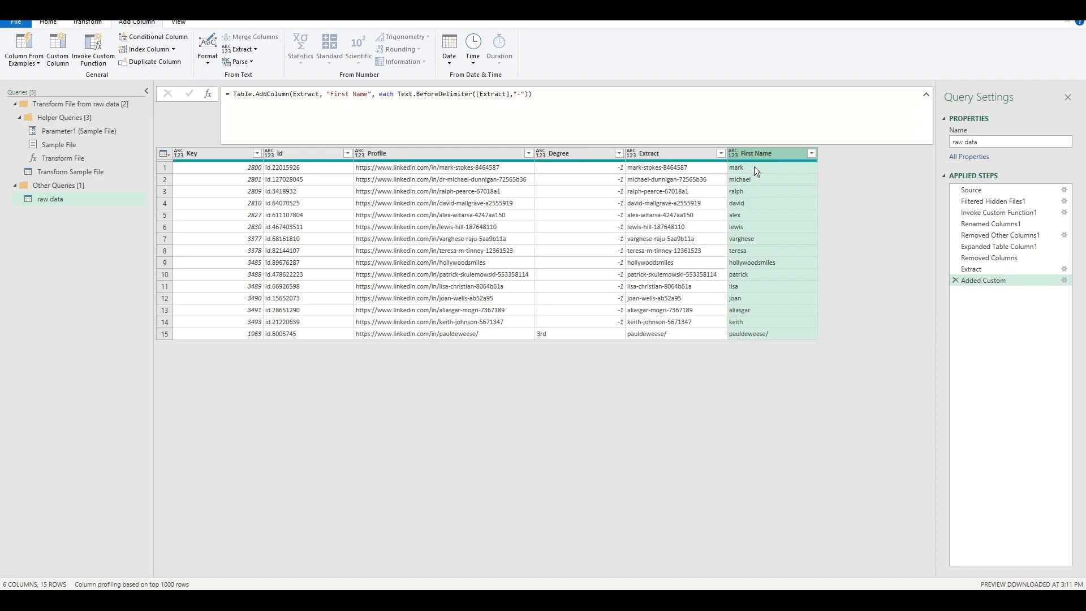
# - Check the Extract values without a hyphen, and insert the condition if Text.Contains([Extract],"-") then before Text.BeforeDelimiter in the First Name formula
pyautogui.click(637, 262)
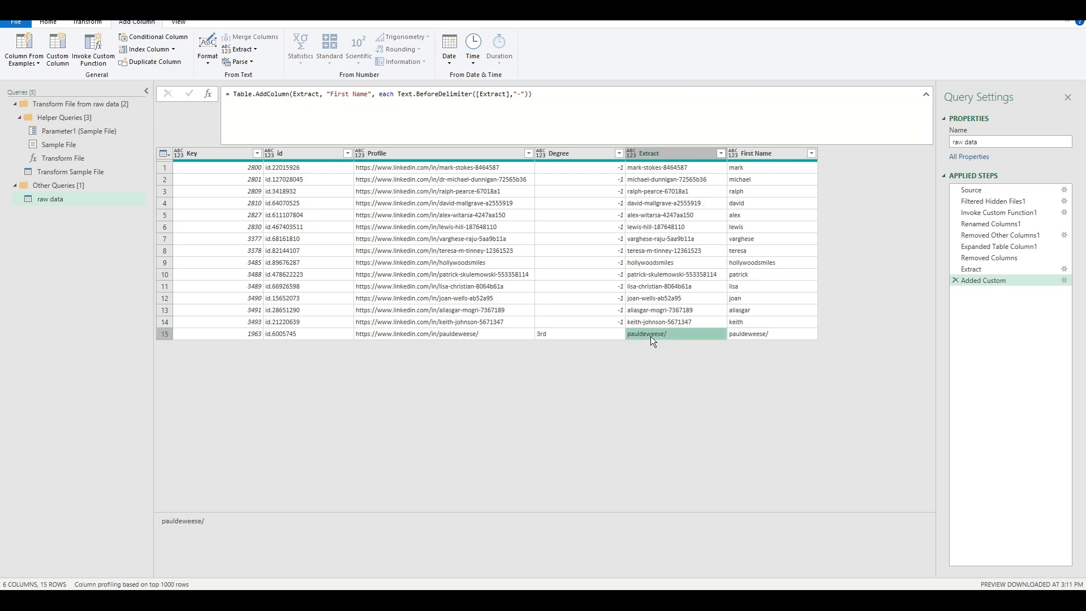
pyautogui.click(692, 333)
pyautogui.click(525, 93)
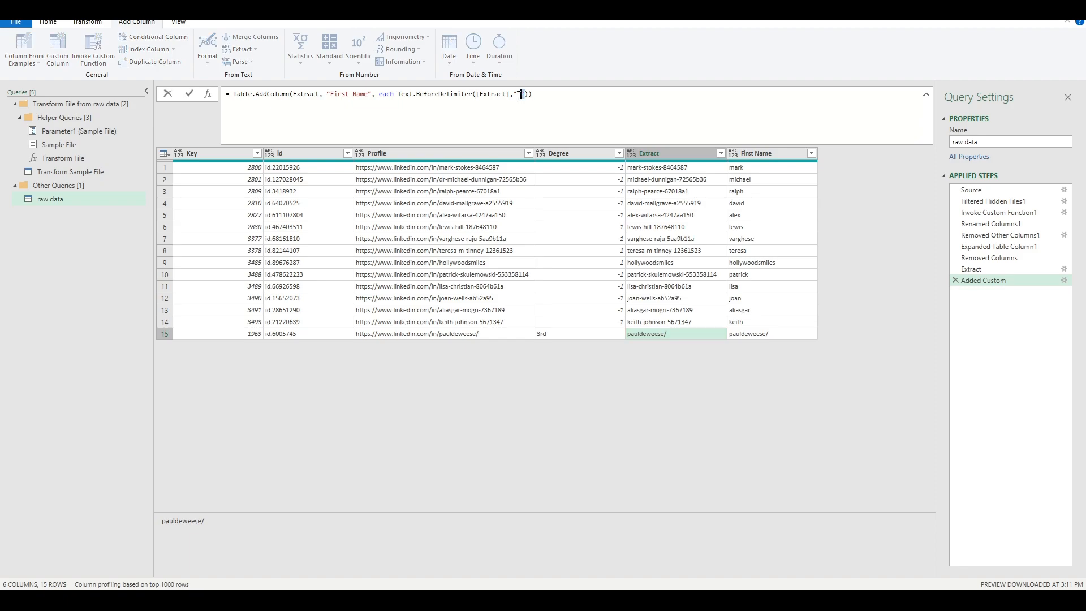
pyautogui.click(530, 94)
pyautogui.press('Left')
pyautogui.press('Left')
pyautogui.press('Left')
pyautogui.press('Left')
pyautogui.press('Left')
pyautogui.press('Left')
pyautogui.press('Left')
pyautogui.press('Left')
pyautogui.press('Left')
pyautogui.press('Left')
pyautogui.press('Left')
pyautogui.press('Left')
pyautogui.press('Left')
pyautogui.press('Left')
pyautogui.press('Left')
pyautogui.press('Left')
pyautogui.press('Left')
pyautogui.press('Left')
pyautogui.write('if')
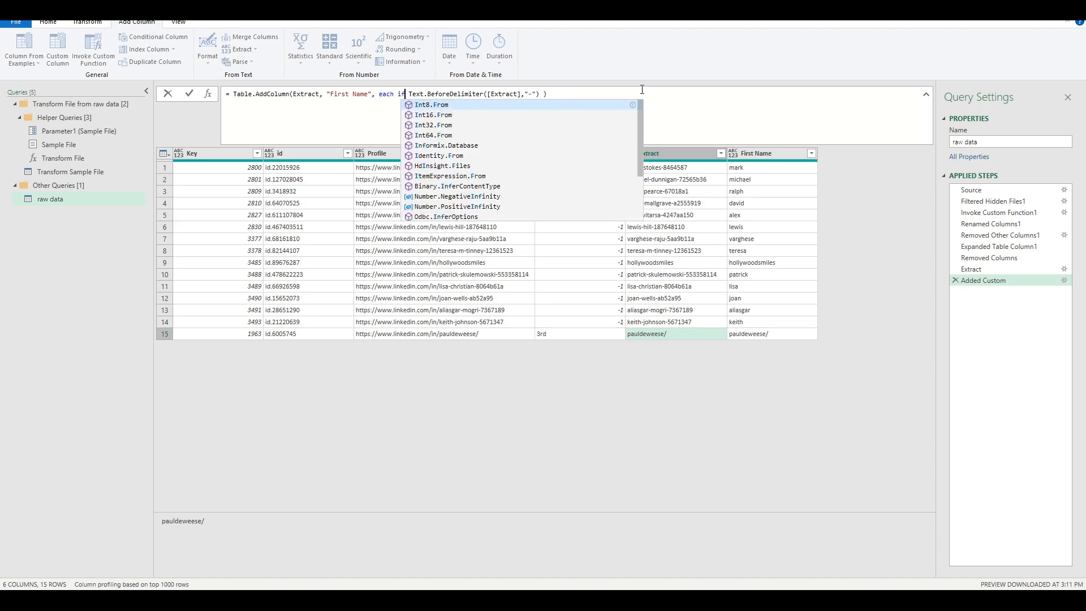
pyautogui.write(' Text.C')
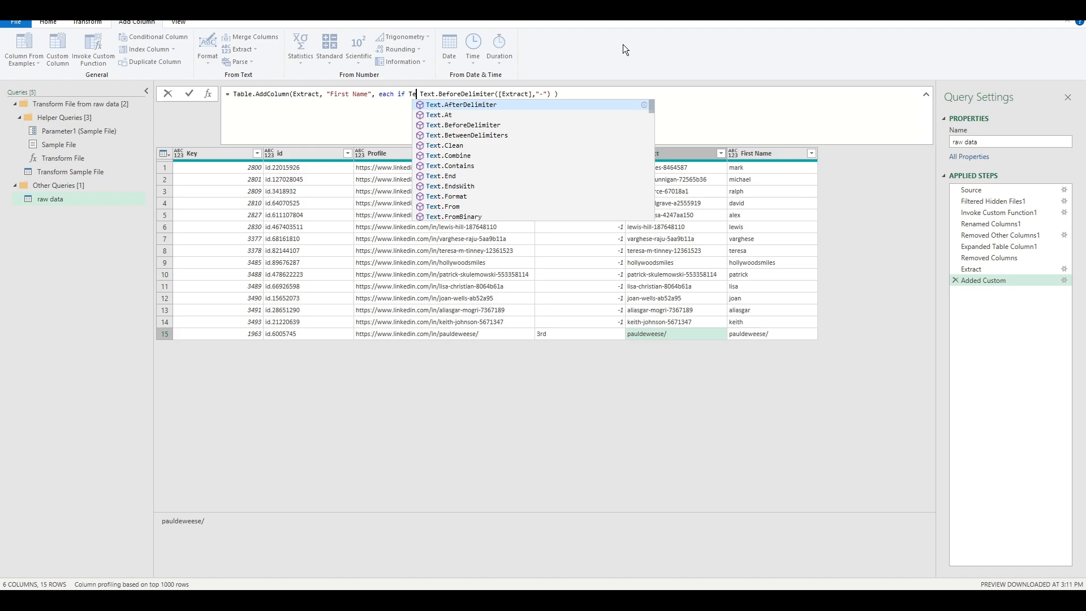
pyautogui.write('ontains')
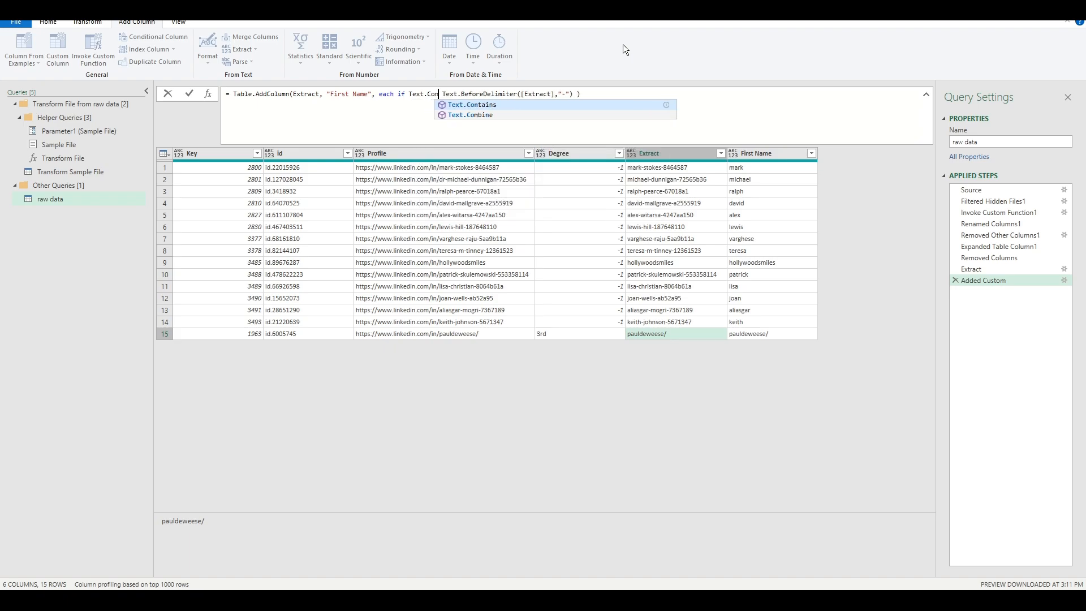
pyautogui.write('([Extract')
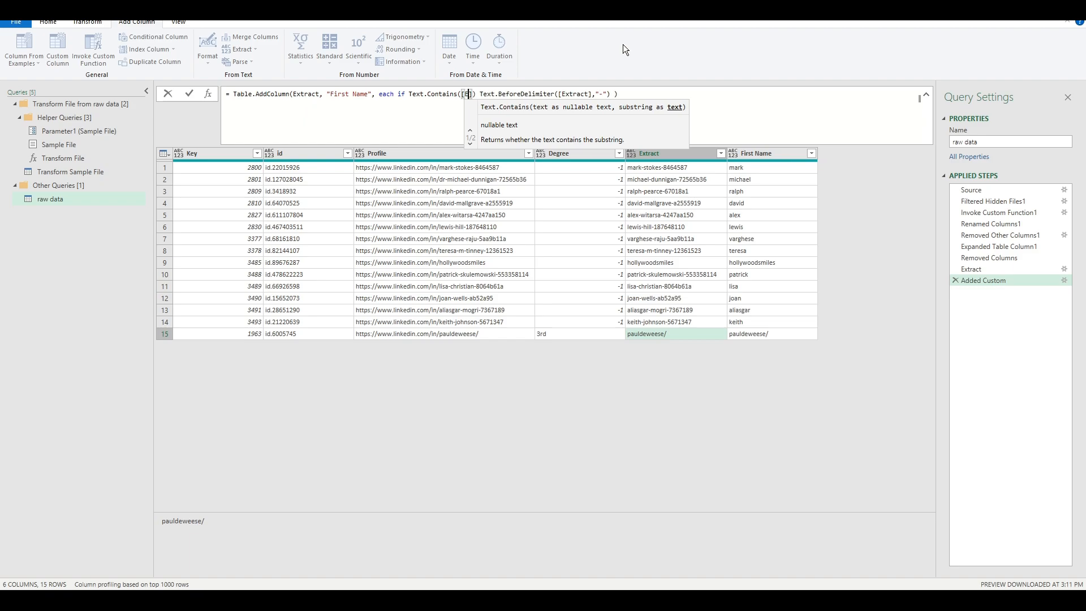
pyautogui.write(']')
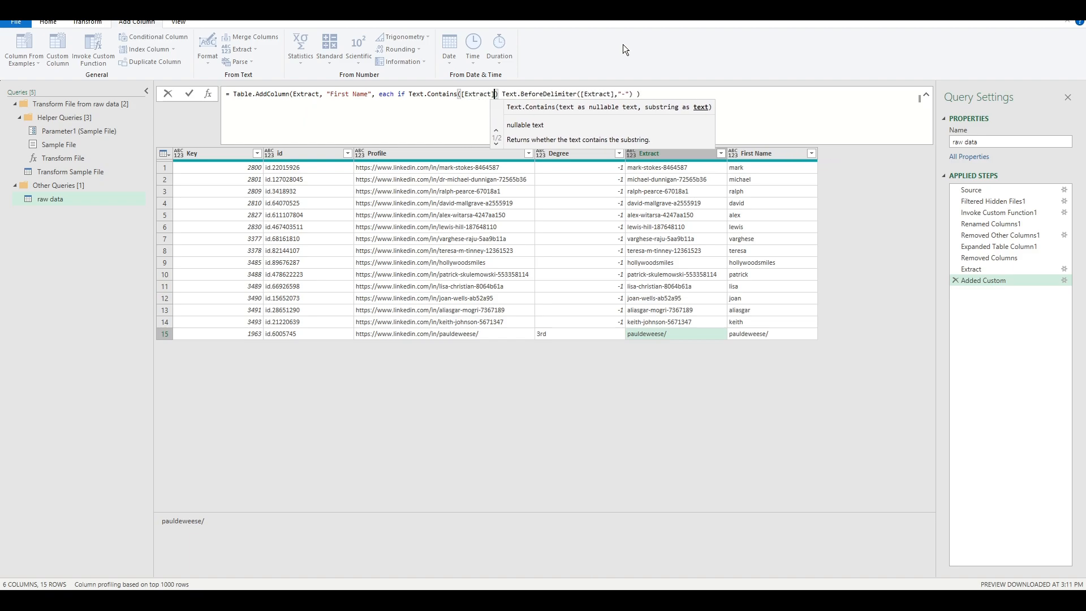
pyautogui.write(',"-")')
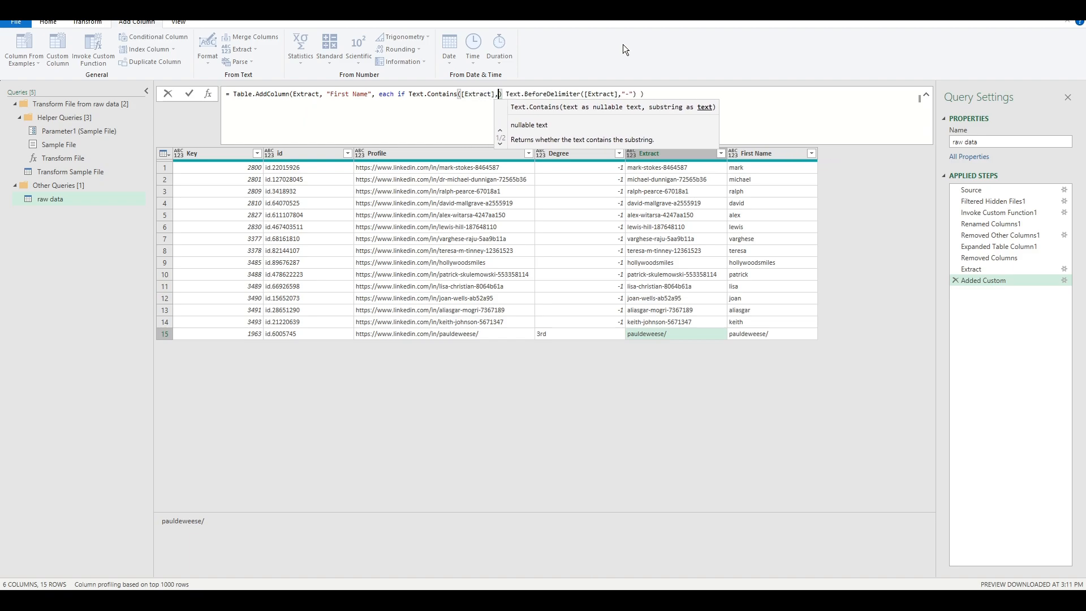
pyautogui.write(' then')
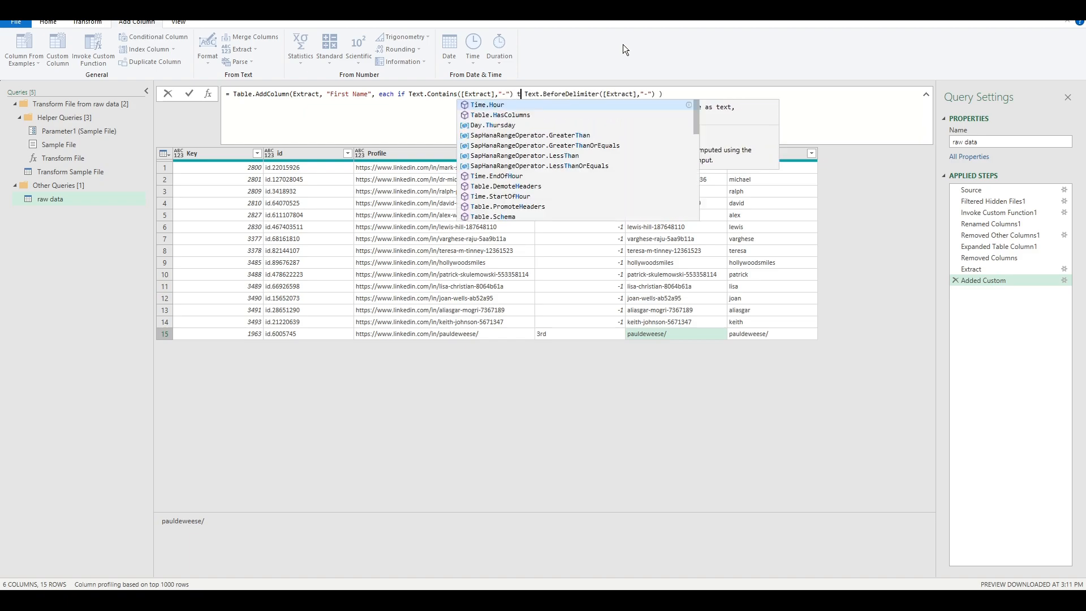
# - Append else "Manual Review" after the Text.BeforeDelimiter call, apply the formula and check the First Name value in row 9
pyautogui.press('Right')
pyautogui.press('Right')
pyautogui.press('Right')
pyautogui.press('Right')
pyautogui.press('Right')
pyautogui.press('Right')
pyautogui.press('Right')
pyautogui.press('Right')
pyautogui.press('Right')
pyautogui.press('Right')
pyautogui.press('Right')
pyautogui.press('Right')
pyautogui.press('Right')
pyautogui.press('Right')
pyautogui.press('Right')
pyautogui.press('Right')
pyautogui.press('Right')
pyautogui.press('Right')
pyautogui.press('Right')
pyautogui.press('Right')
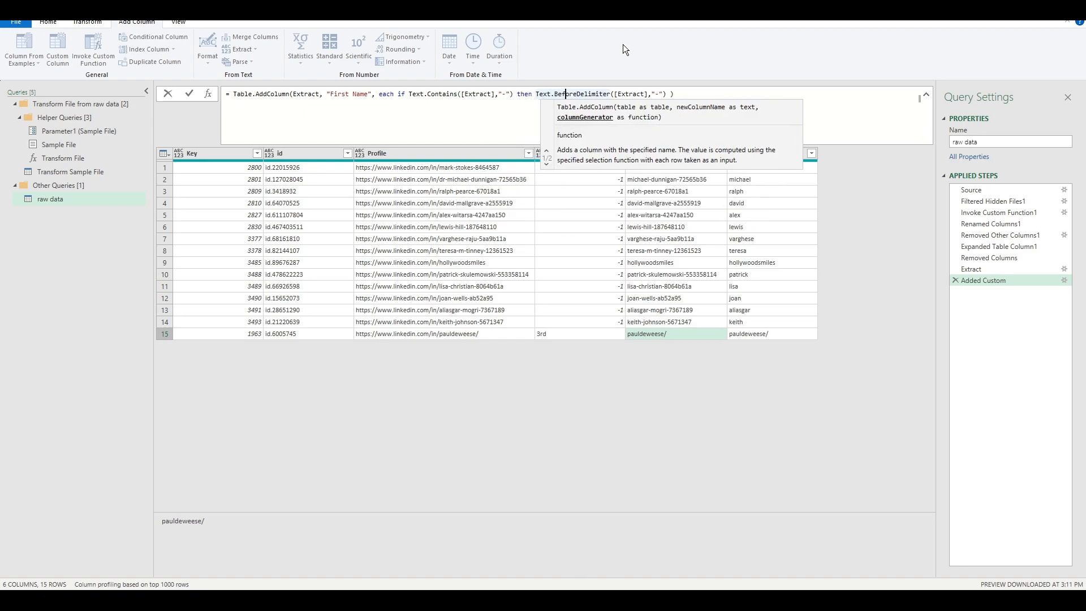
pyautogui.press('Left')
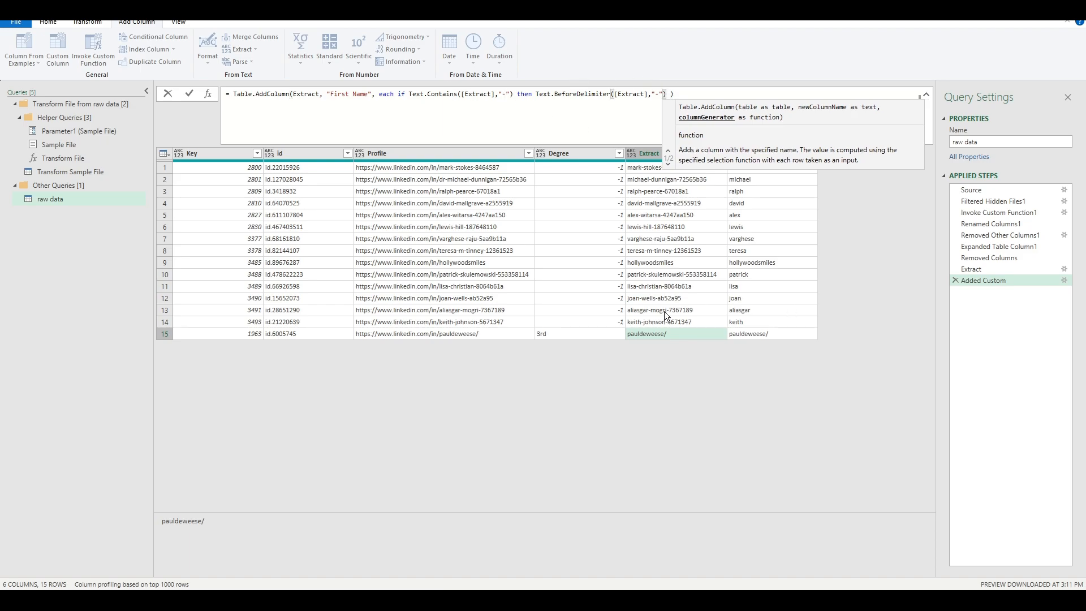
pyautogui.write('else "')
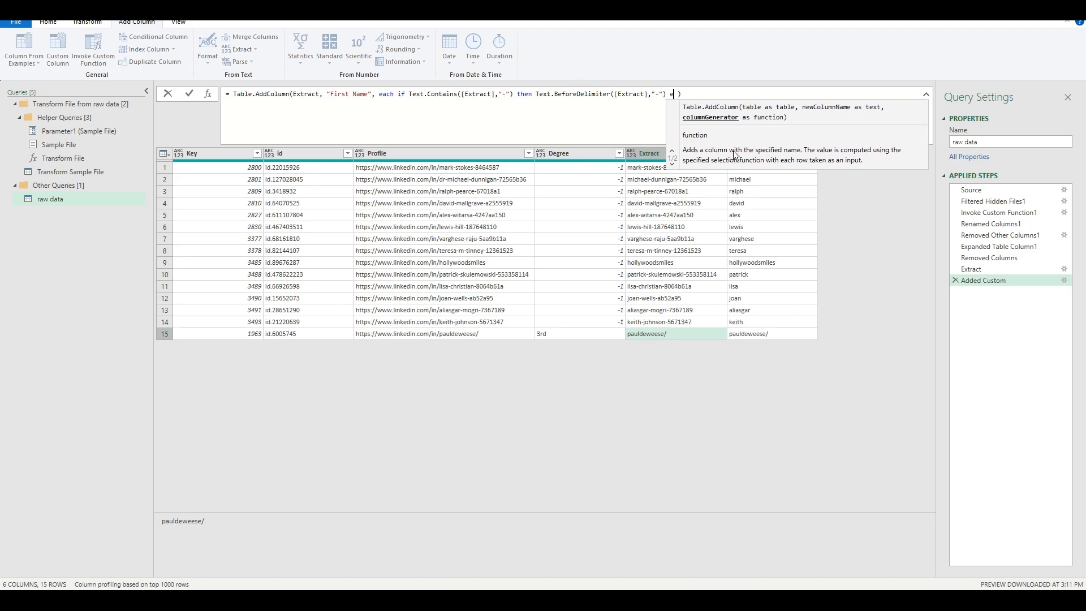
pyautogui.write('Manual Rev')
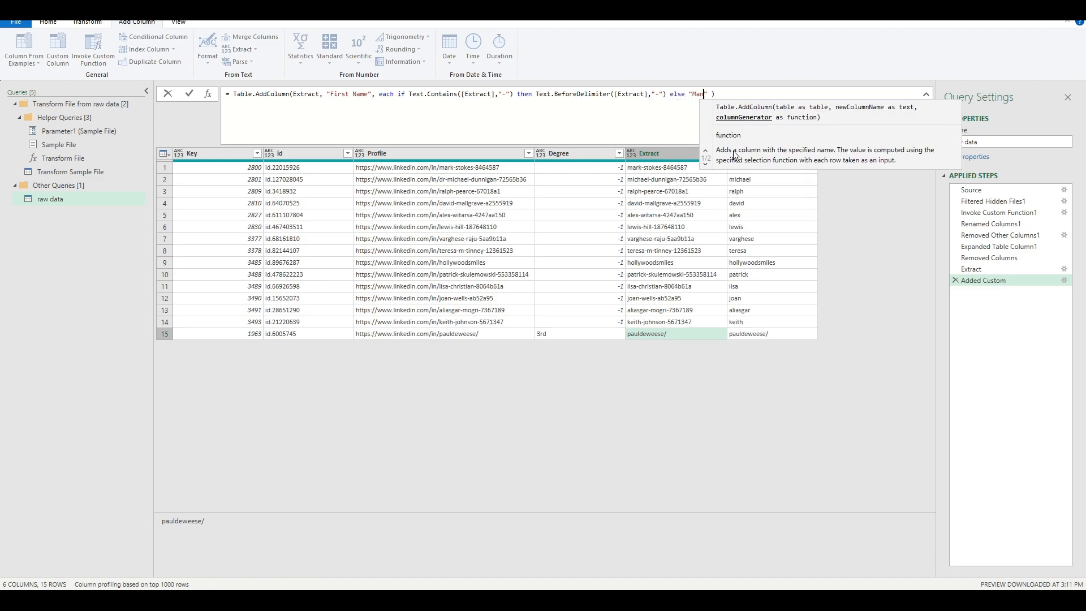
pyautogui.write('iew')
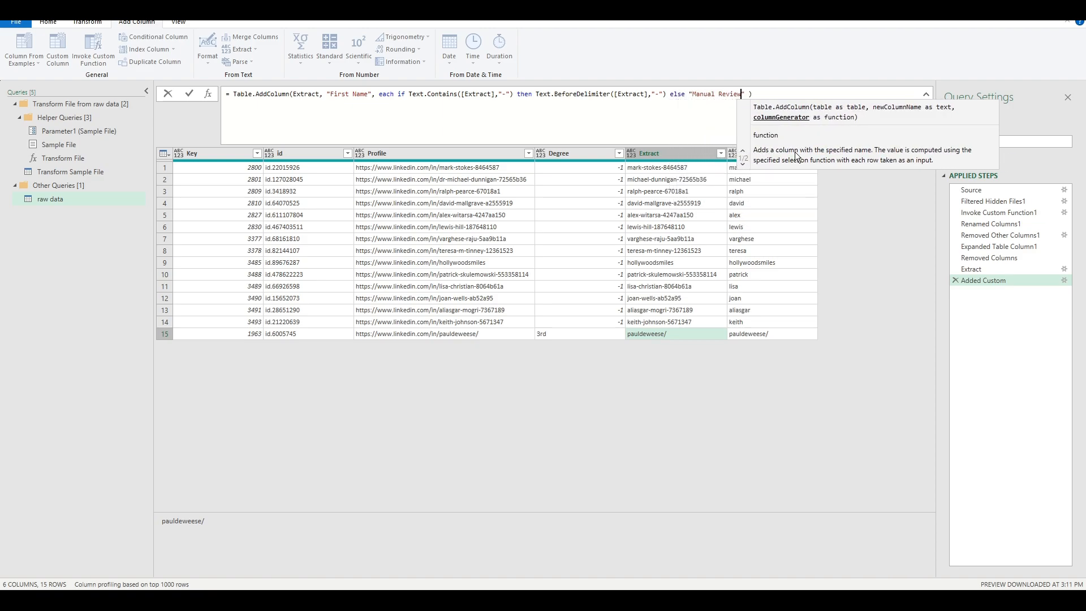
pyautogui.press('Return')
pyautogui.click(758, 262)
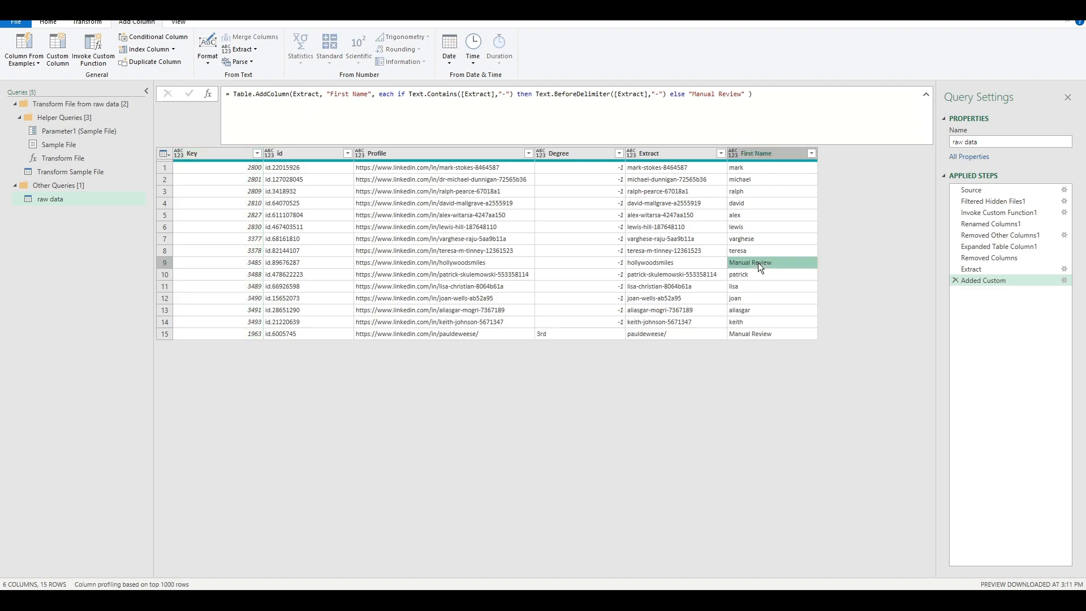
# - Rename the latest applied step, Added Custom, as First Name
pyautogui.click(964, 281)
pyautogui.write('First Name')
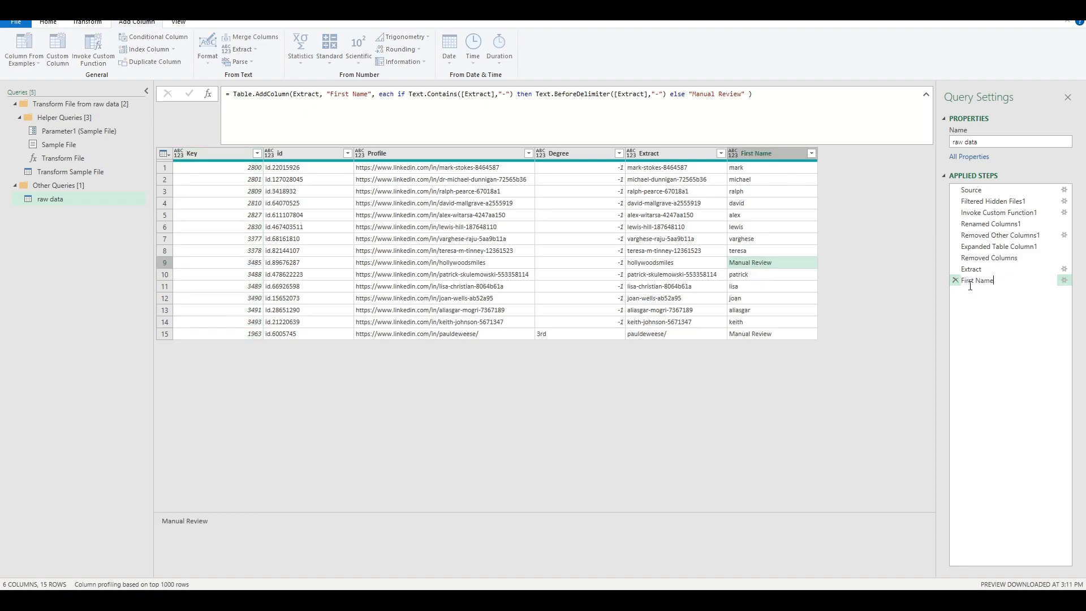
pyautogui.press('Return')
# - Examine the First Name values in rows 9 and 15, and compare them with those in rows 1, 5, 11 and 14
pyautogui.click(742, 262)
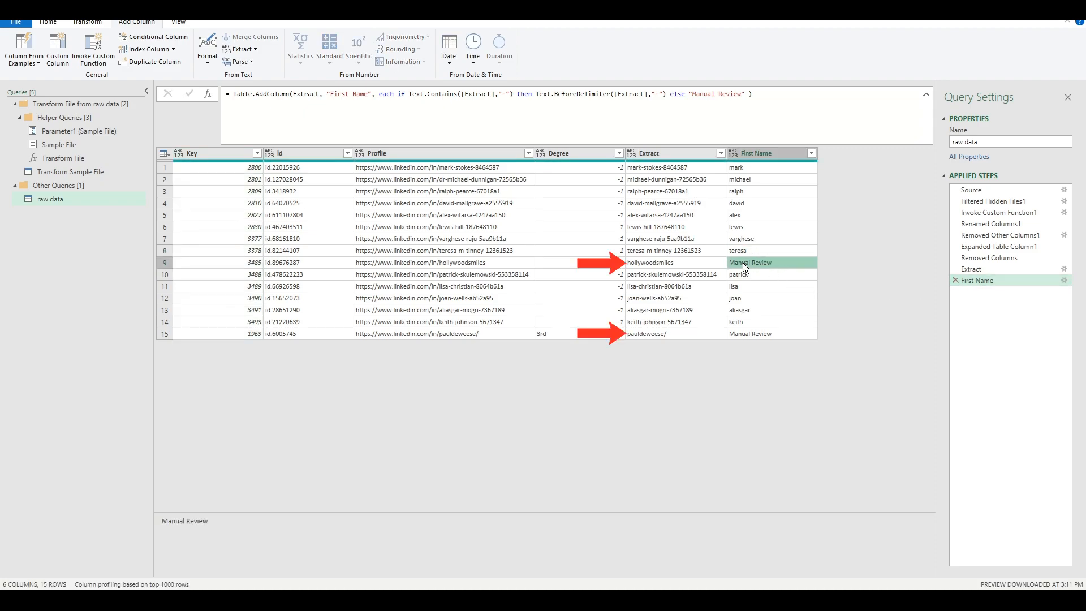
pyautogui.click(748, 332)
pyautogui.click(754, 262)
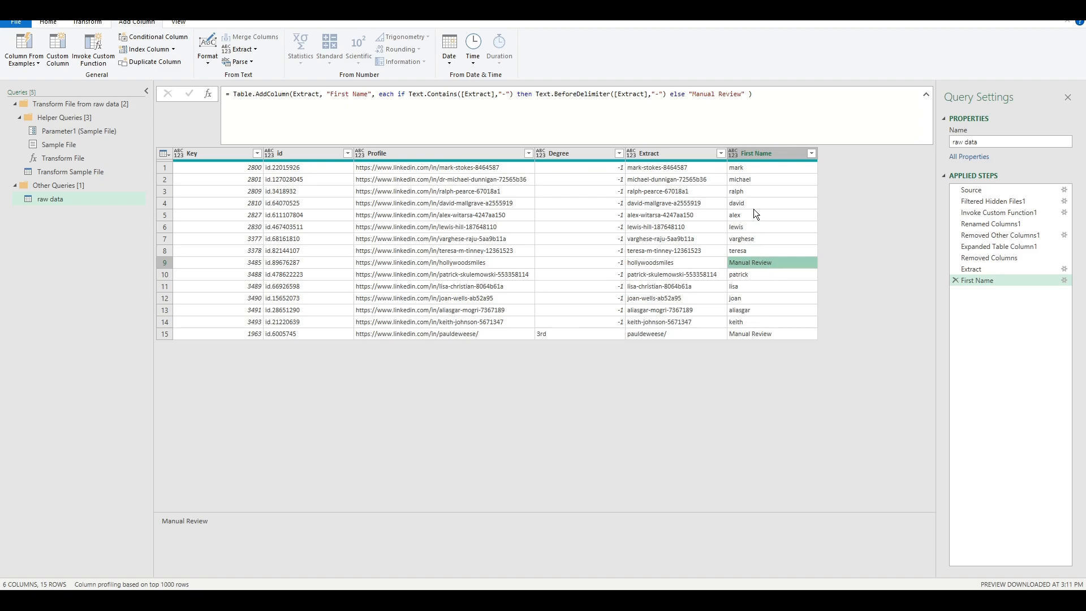
pyautogui.click(749, 169)
pyautogui.click(751, 215)
pyautogui.click(749, 285)
pyautogui.click(752, 321)
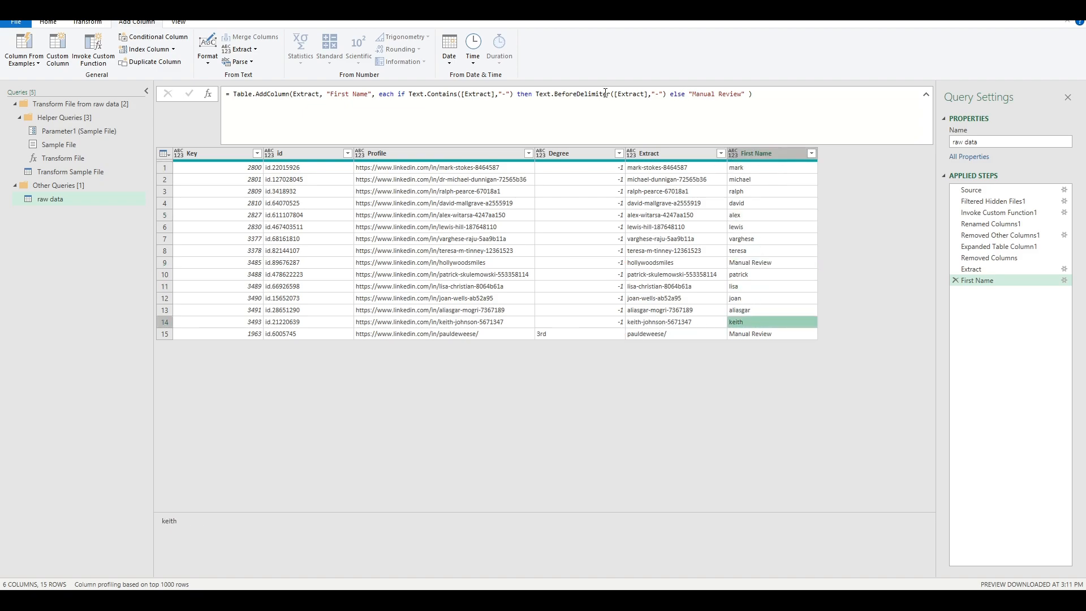
pyautogui.click(744, 152)
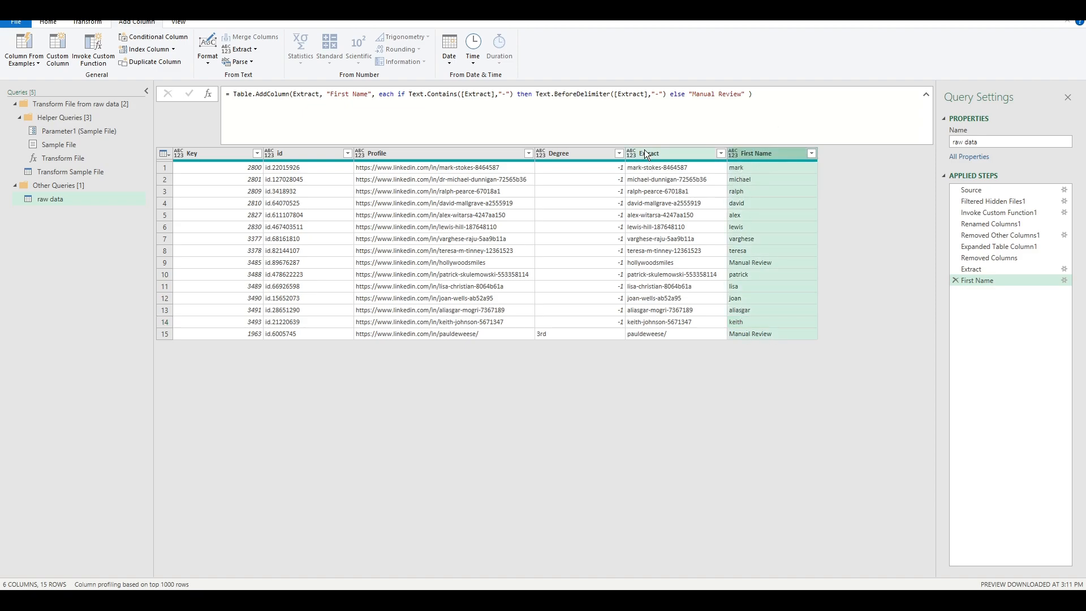
# - Wrap the Text.BeforeDelimiter expression in Text.Proper within the First Name formula and apply it
pyautogui.click(535, 94)
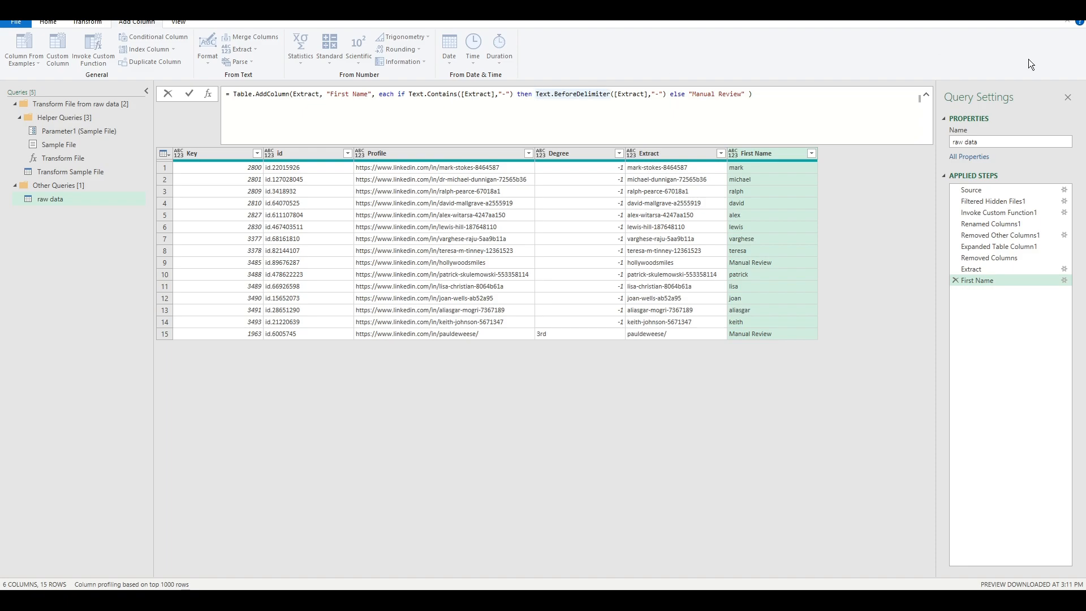
pyautogui.write('Text.Proper(')
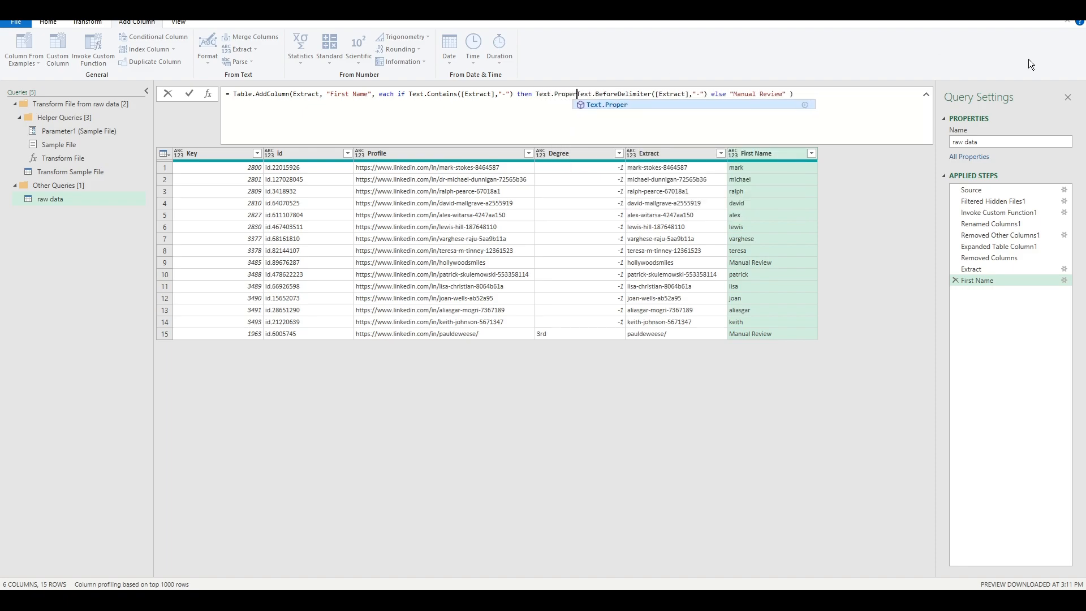
pyautogui.click(710, 93)
pyautogui.write(')')
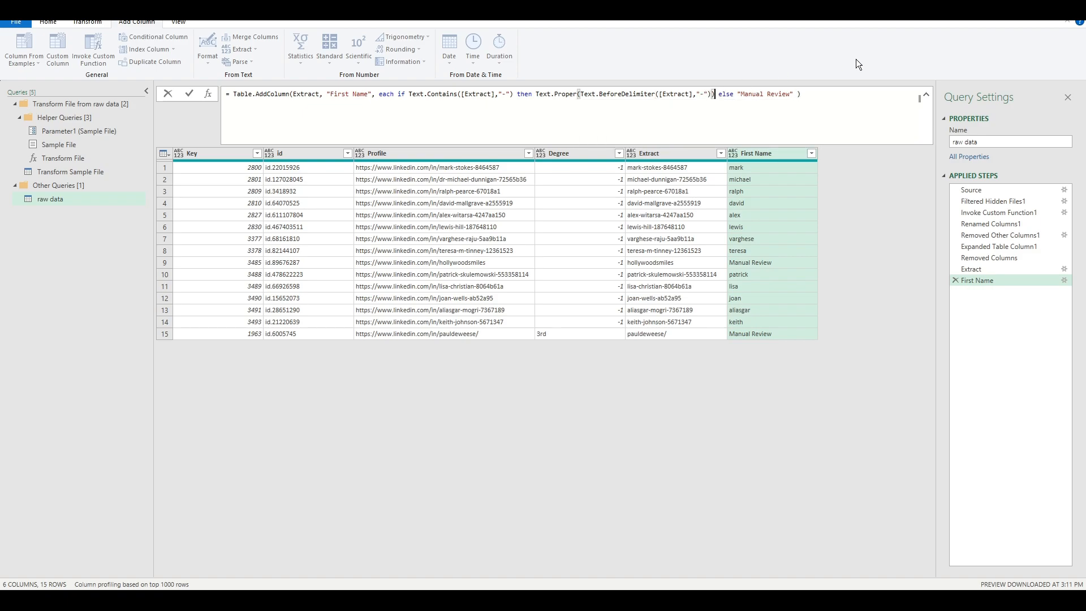
pyautogui.moveTo(714, 94); pyautogui.dragTo(536, 96)
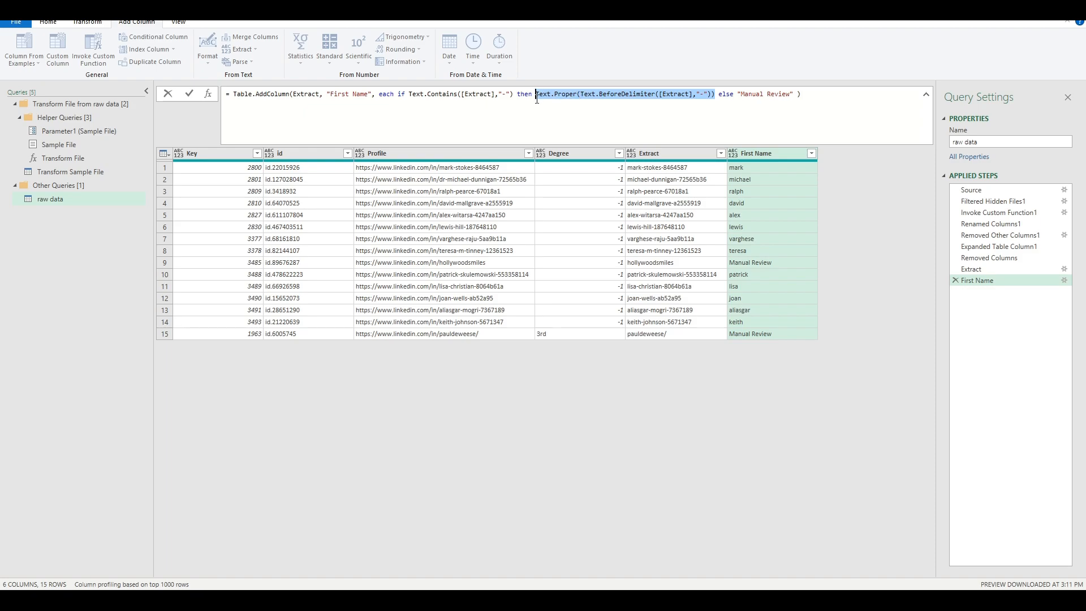
pyautogui.press('Return')
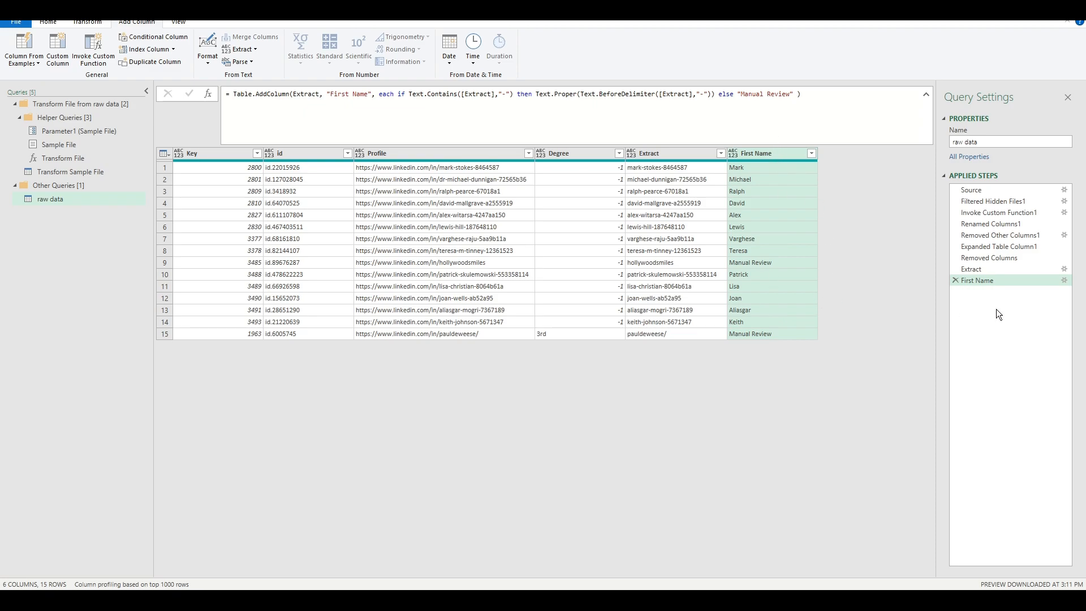
# - Start a new custom column named Last and move its dialog below the data rows
pyautogui.click(62, 49)
pyautogui.doubleClick(398, 242)
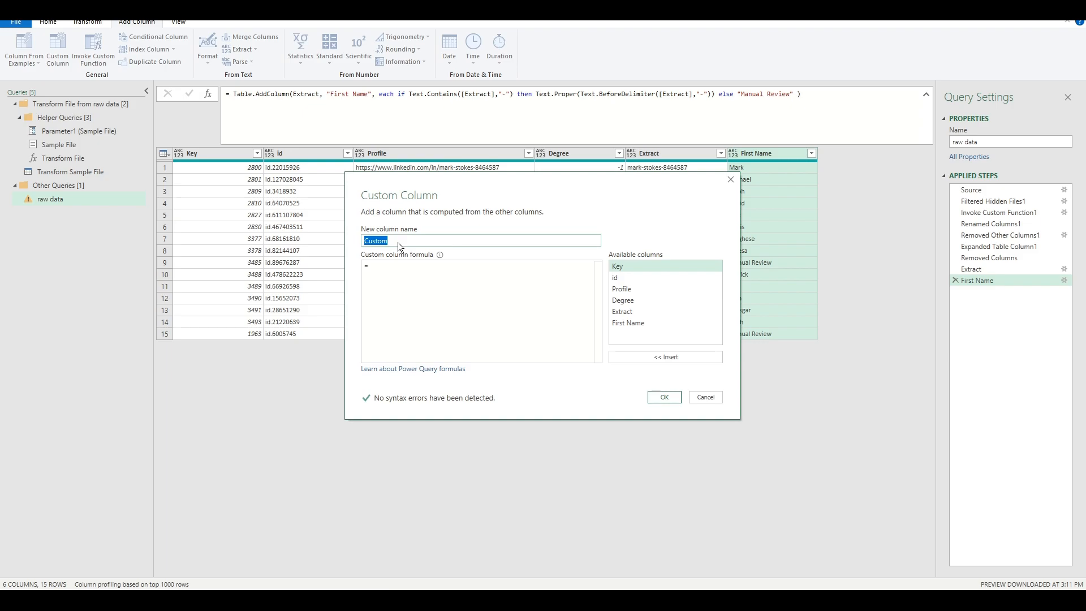
pyautogui.write('Last')
pyautogui.moveTo(432, 178); pyautogui.dragTo(449, 328)
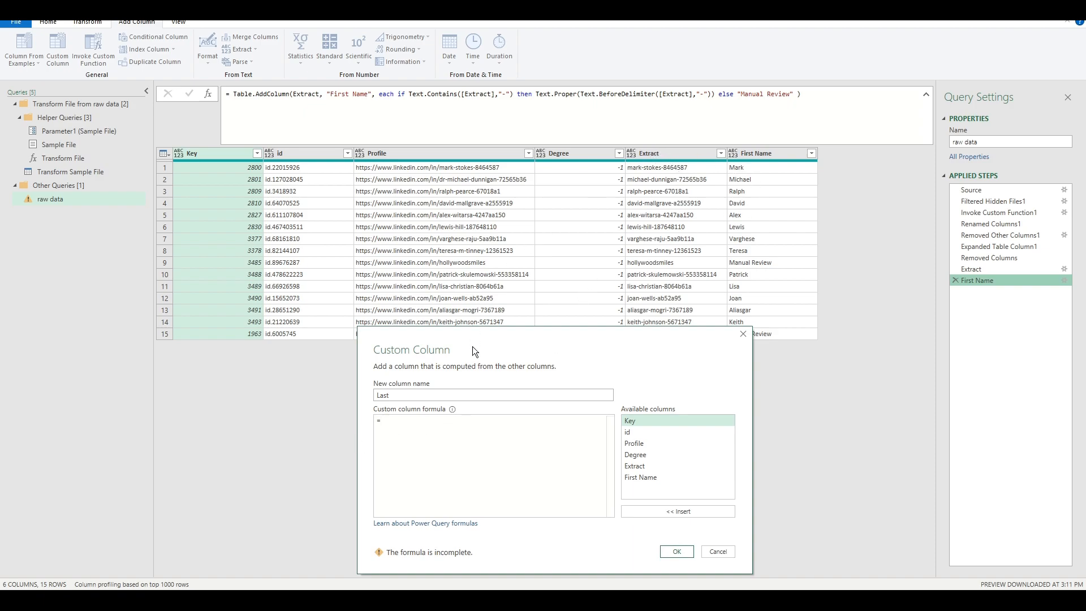
# - Set the Last column's formula to Text.AfterDelimiter([Extract],"-") and create the column
pyautogui.doubleClick(673, 466)
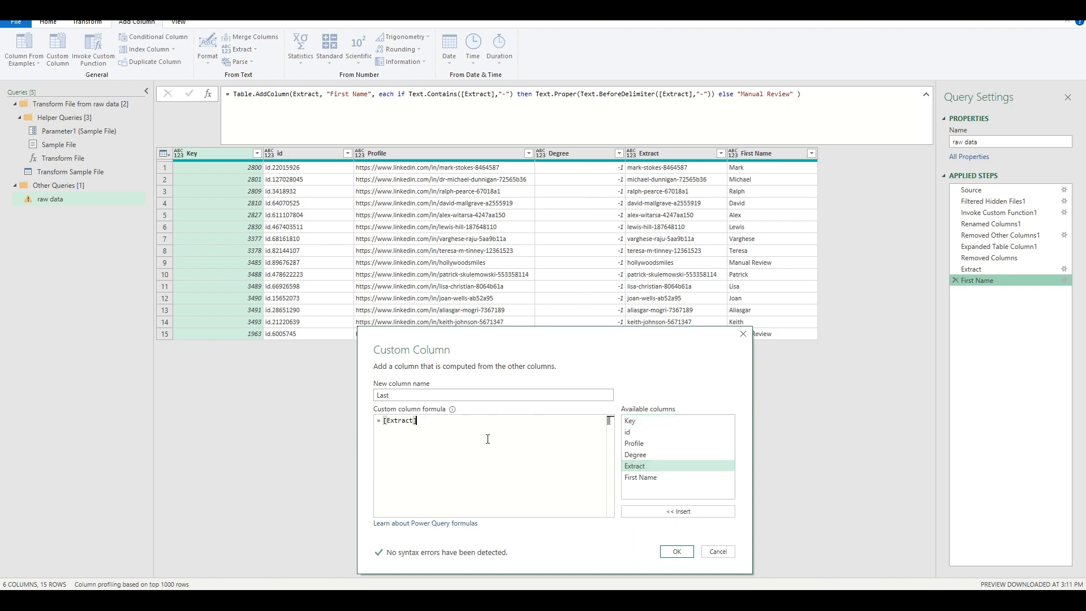
pyautogui.click(386, 422)
pyautogui.press('Left')
pyautogui.write('Text.After')
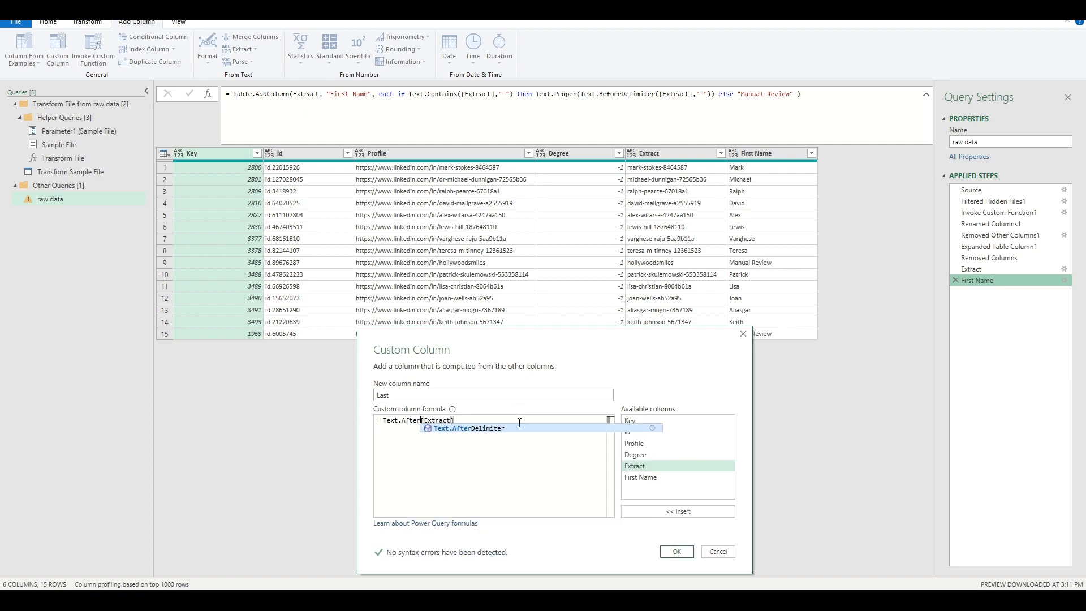
pyautogui.click(519, 428)
pyautogui.write('(')
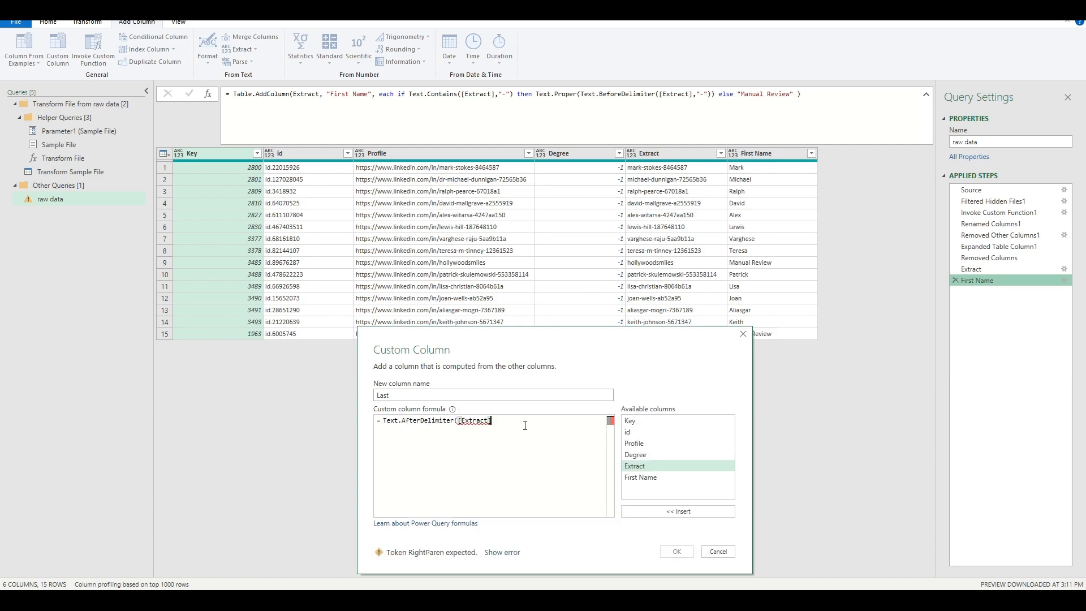
pyautogui.write(',"-')
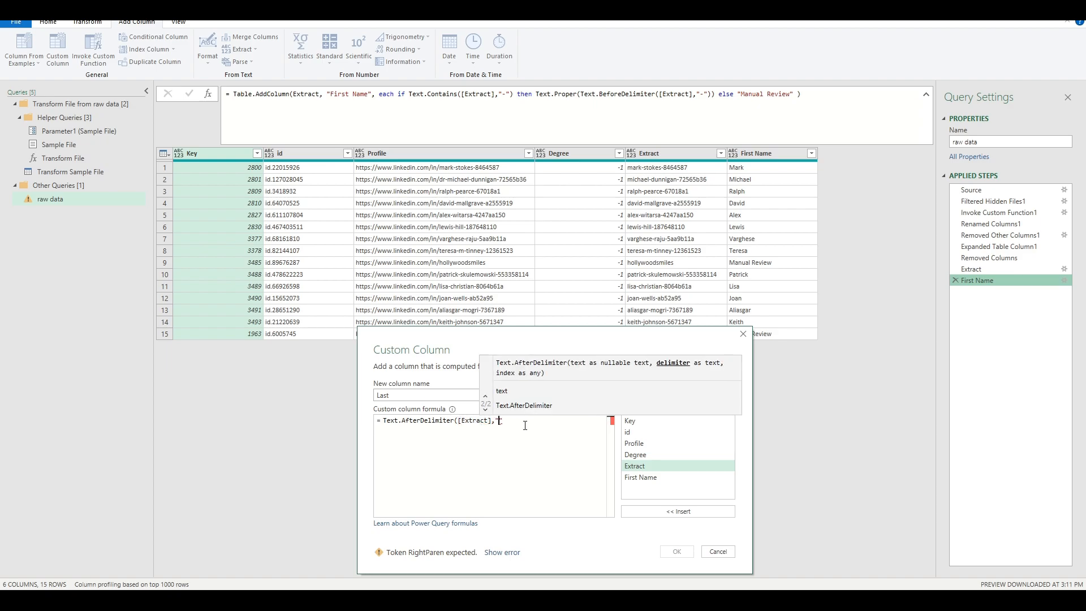
pyautogui.write(')')
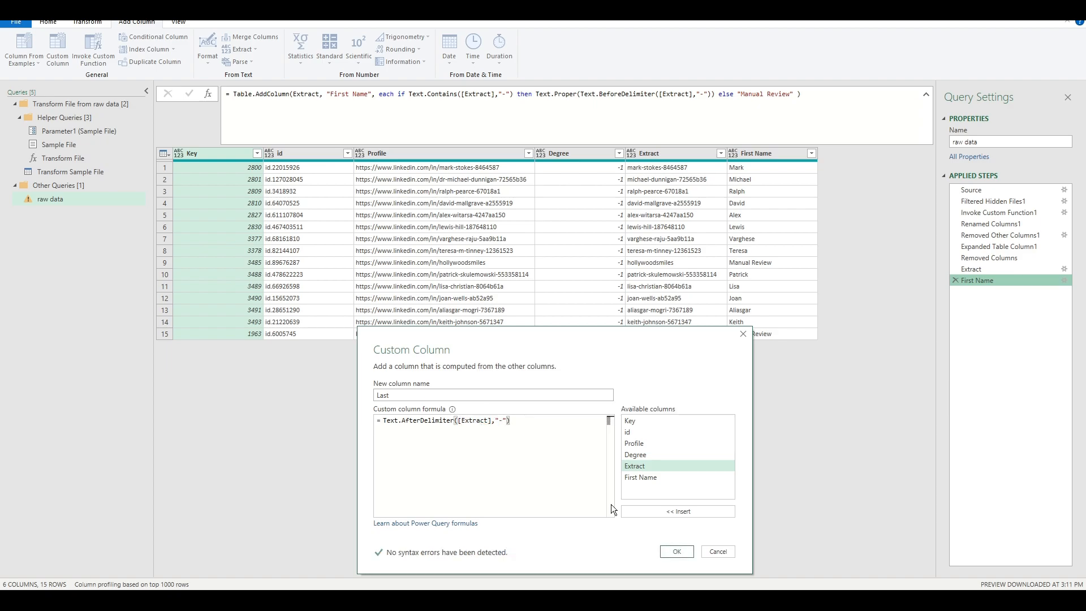
pyautogui.click(688, 552)
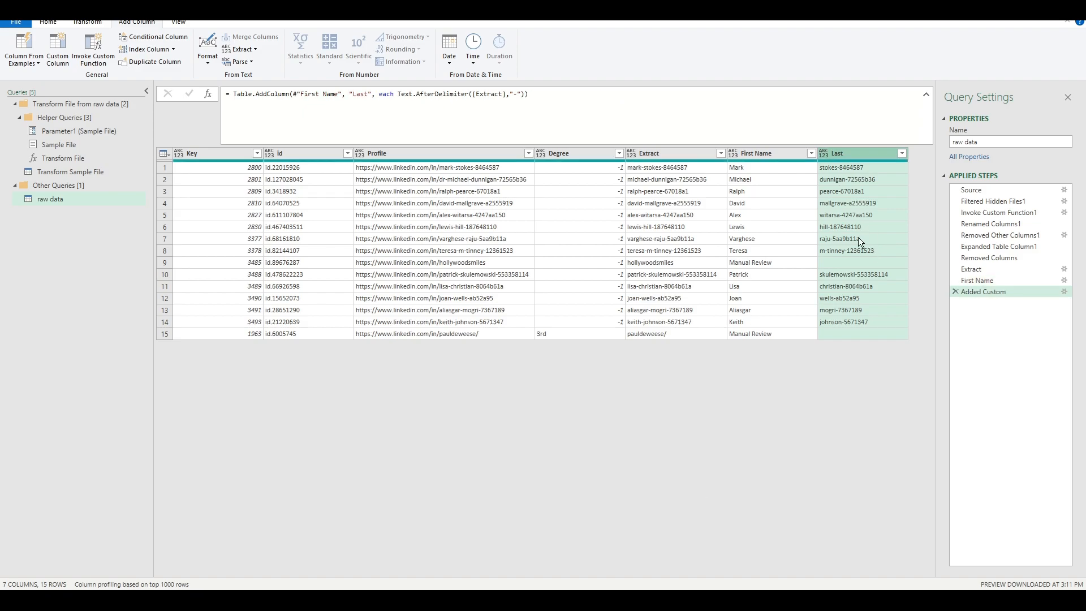
# - Examine the Last column values in rows 1, 2, 3 and 8
pyautogui.click(850, 168)
pyautogui.click(851, 179)
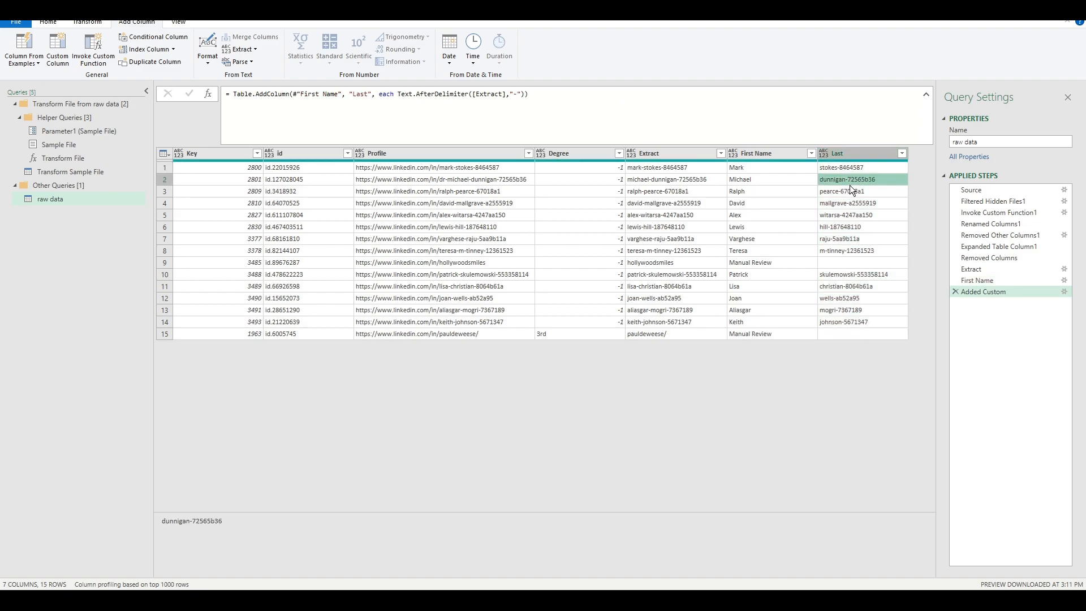
pyautogui.click(847, 191)
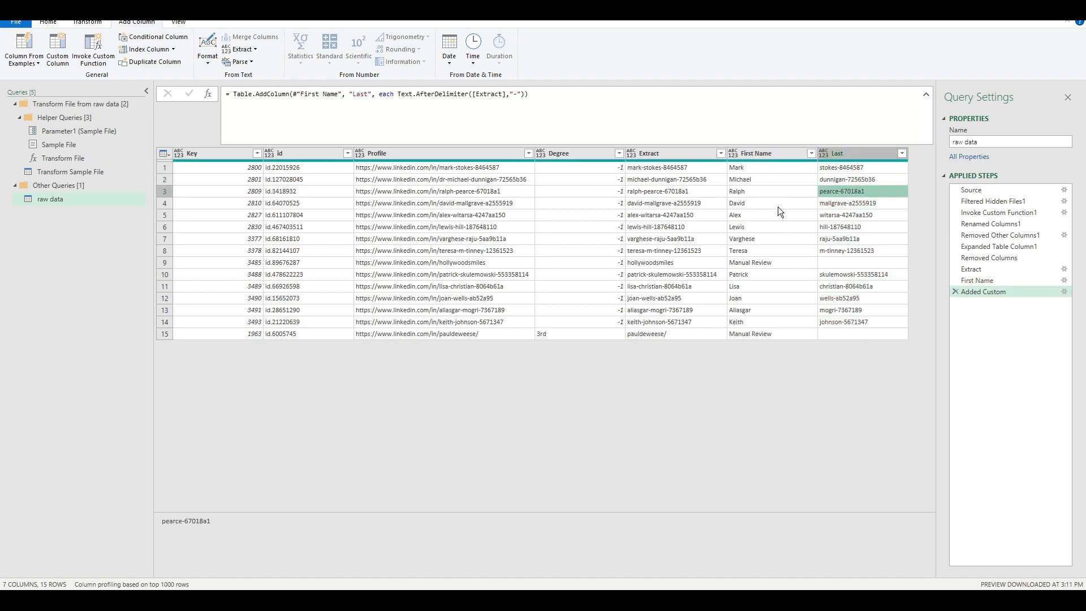
pyautogui.click(836, 249)
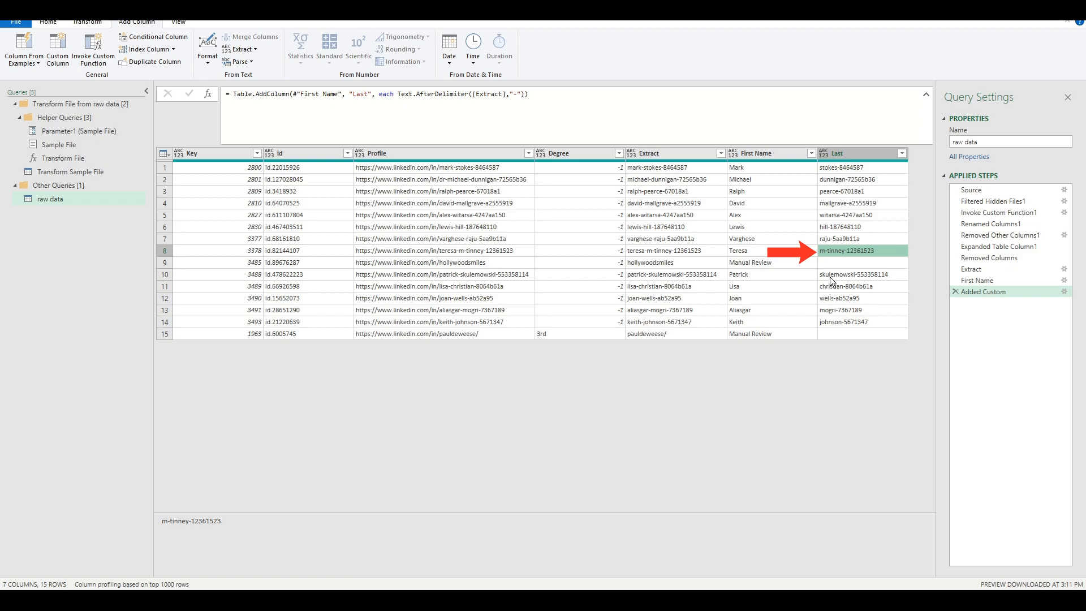
# - Make room for a third argument after the "-" delimiter inside the Last formula's Text.AfterDelimiter call
pyautogui.click(527, 94)
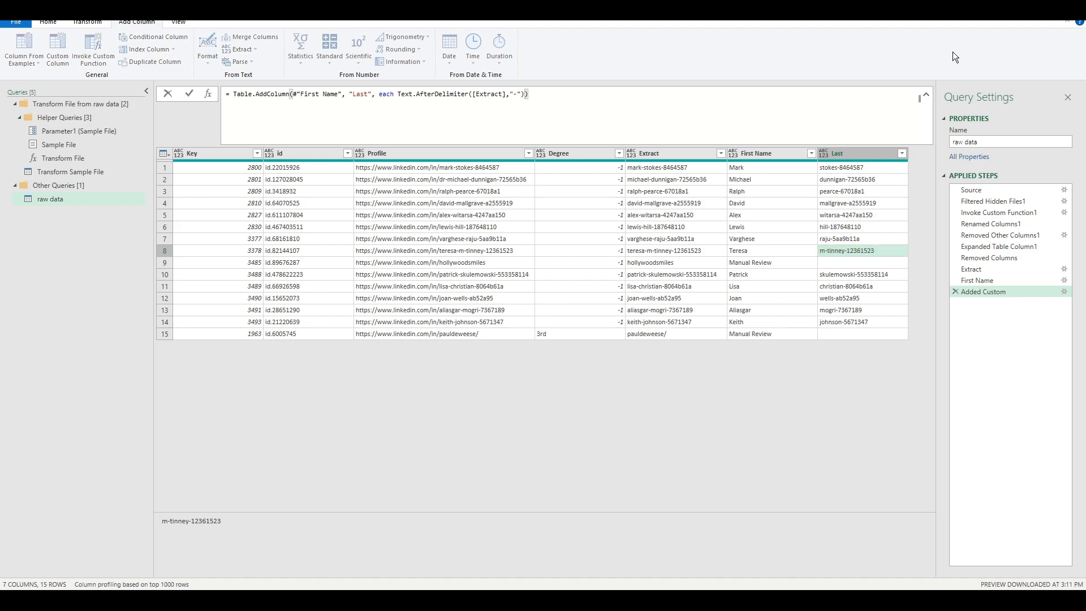
pyautogui.write(',')
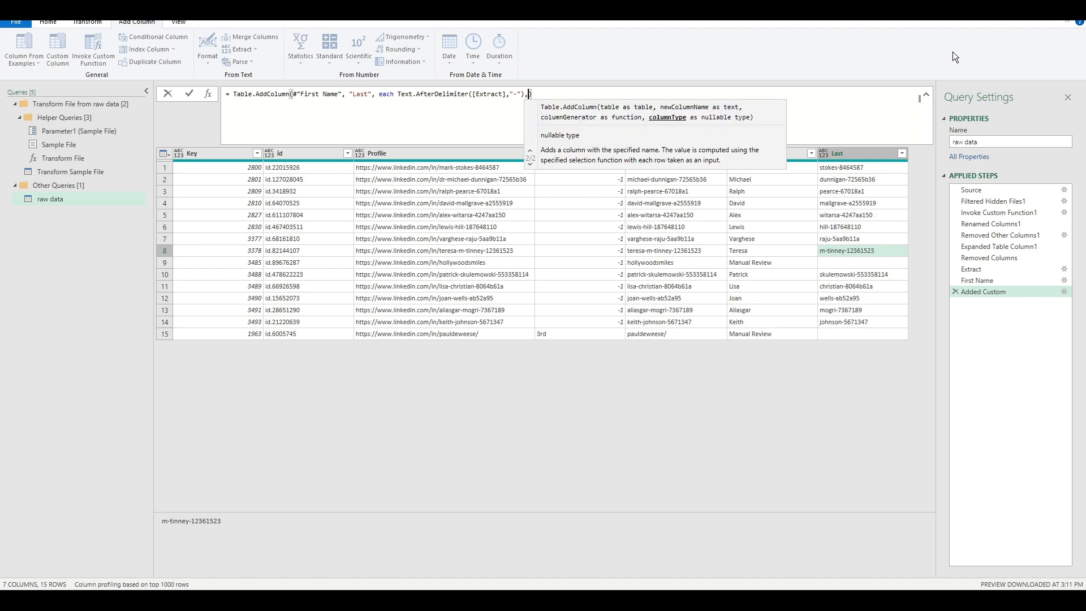
pyautogui.press('BackSpace')
pyautogui.press('BackSpace')
pyautogui.write(',)')
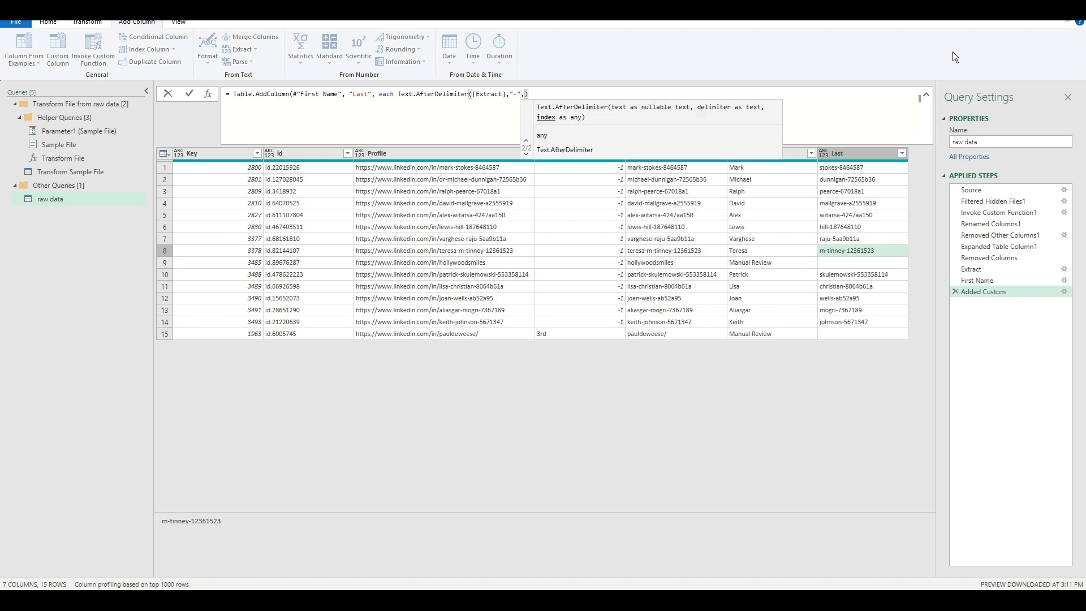
pyautogui.press('Left')
pyautogui.press('Left')
pyautogui.press('Left')
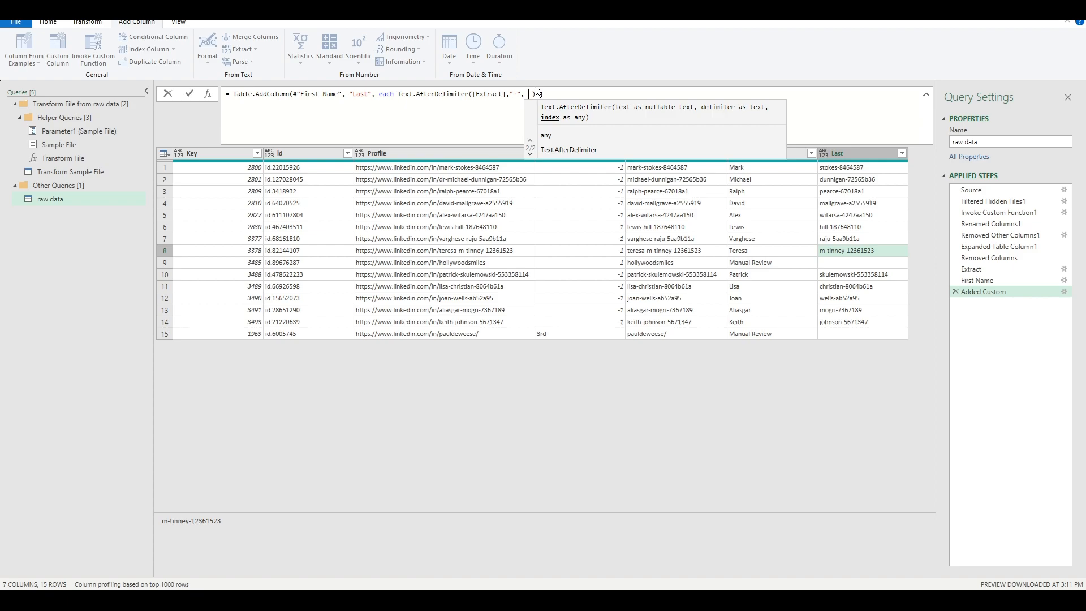
# - Enter {1, RelativePosition.FromEnd} as the index argument of Text.AfterDelimiter in the Last formula
pyautogui.write('{1')
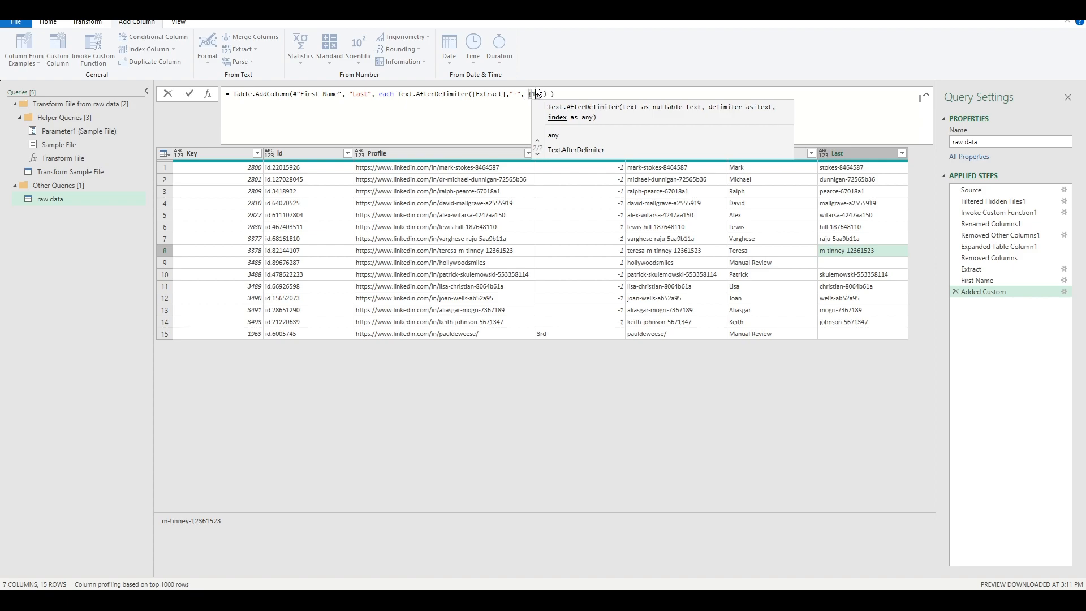
pyautogui.write(', Relat')
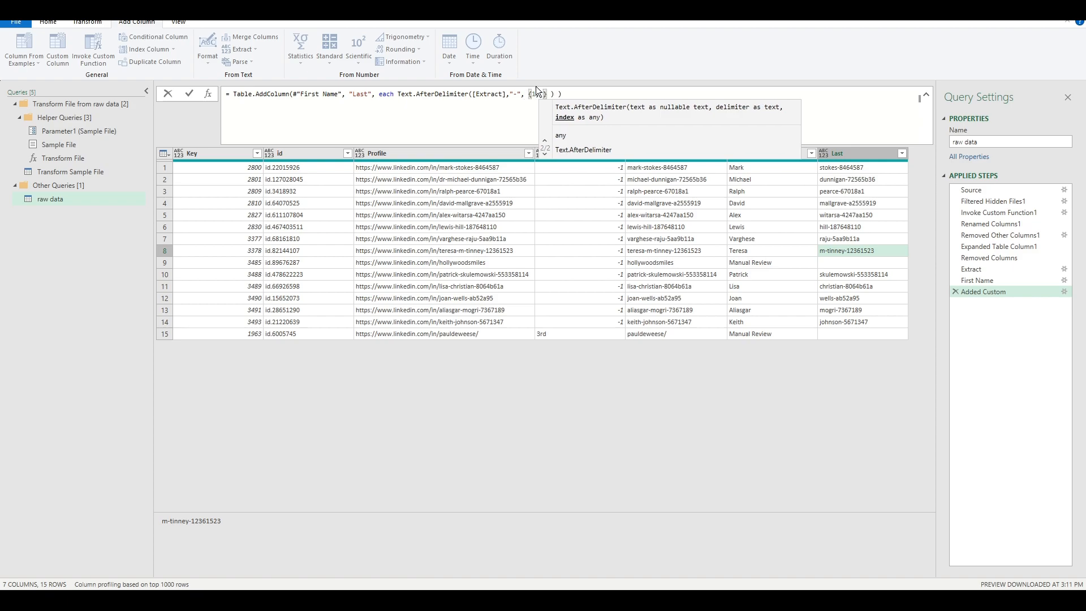
pyautogui.press('Tab')
pyautogui.write('}')
pyautogui.click(643, 95)
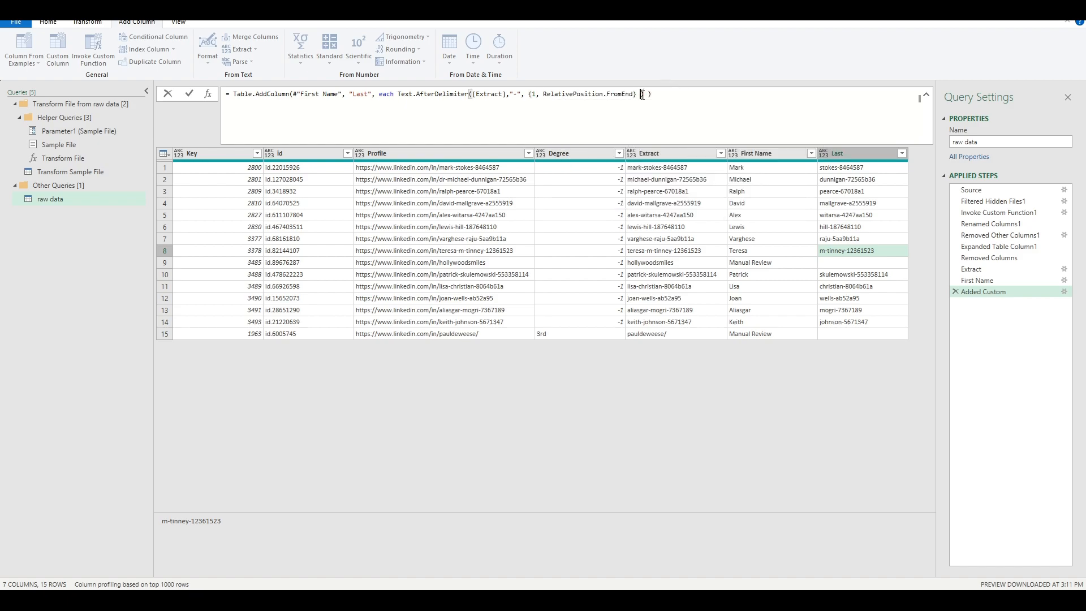
pyautogui.click(525, 95)
pyautogui.moveTo(526, 95); pyautogui.dragTo(632, 95)
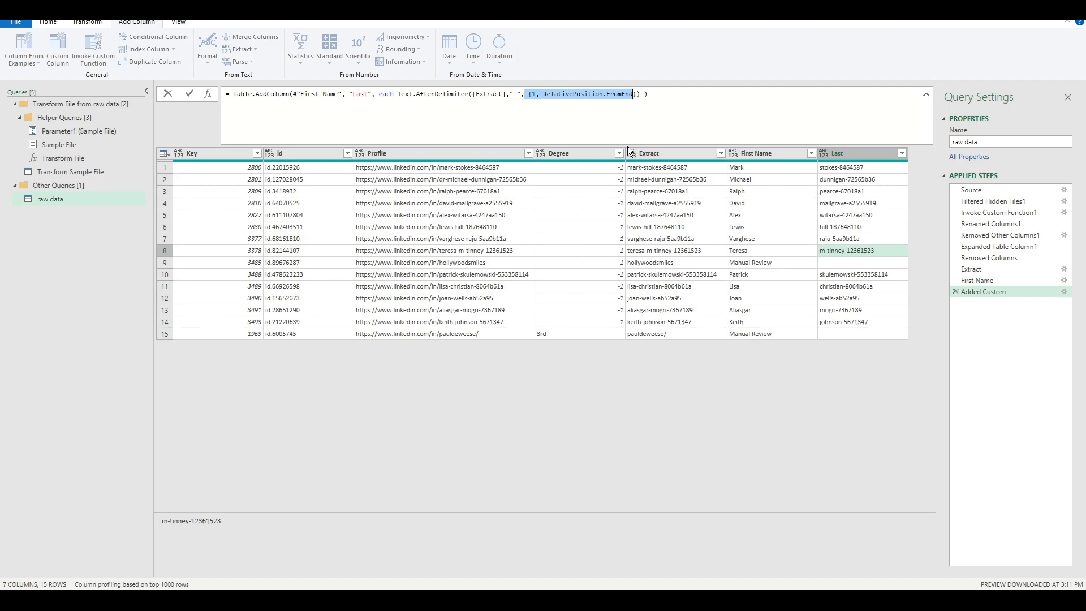
# - Set the delimiter index to 0 in the Last formula, apply it and check the Last values in rows 4 and 5
pyautogui.click(535, 94)
pyautogui.press('BackSpace')
pyautogui.write('0')
pyautogui.press('Return')
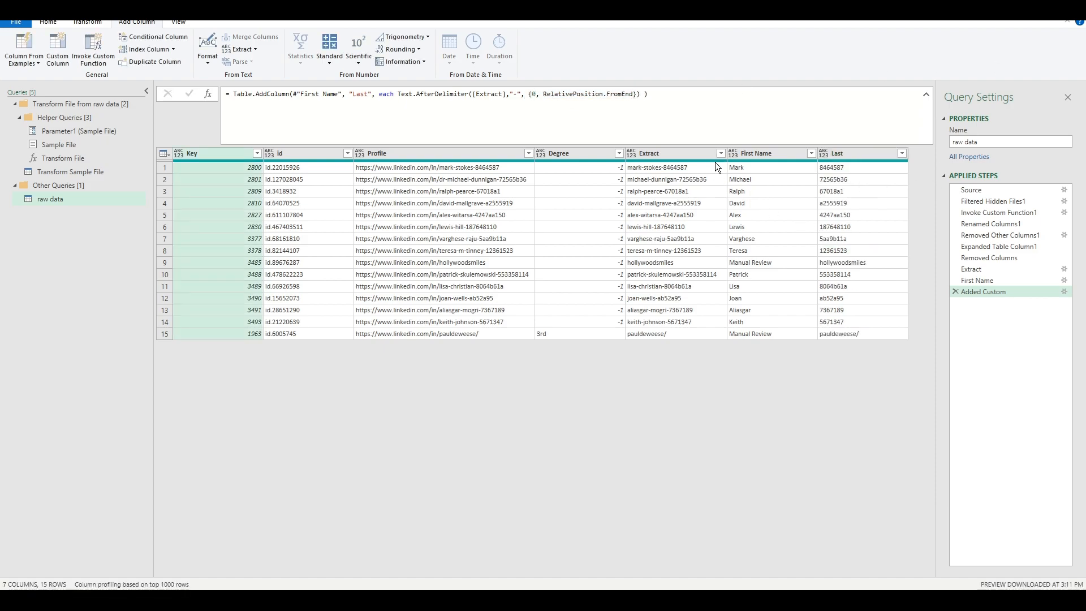
pyautogui.click(844, 204)
pyautogui.click(831, 219)
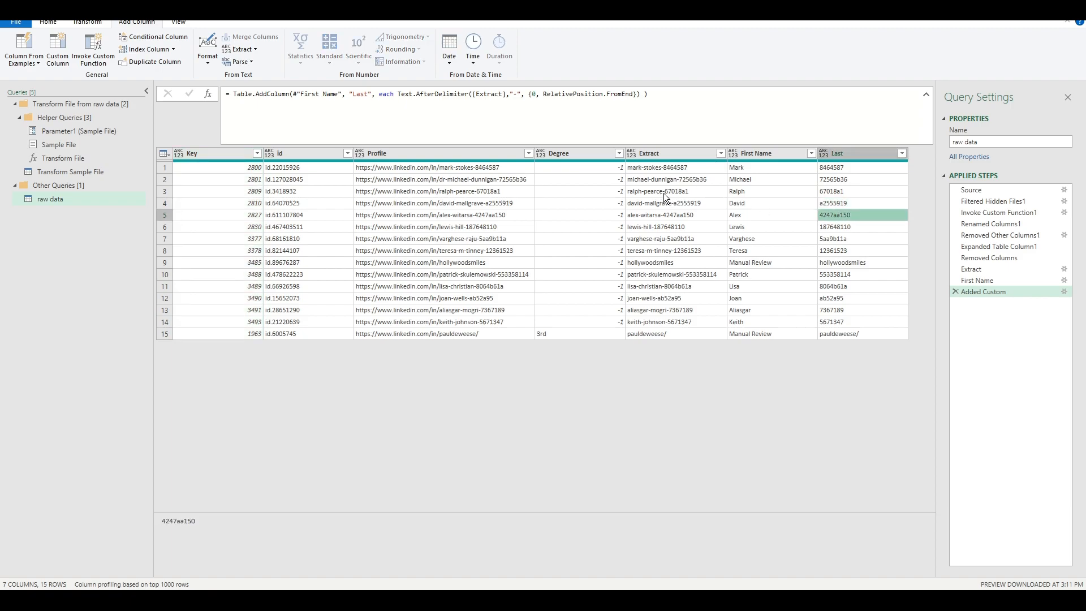
# - Set the delimiter index to 1 in the Last formula, apply it and check the Last value in row 8
pyautogui.click(536, 93)
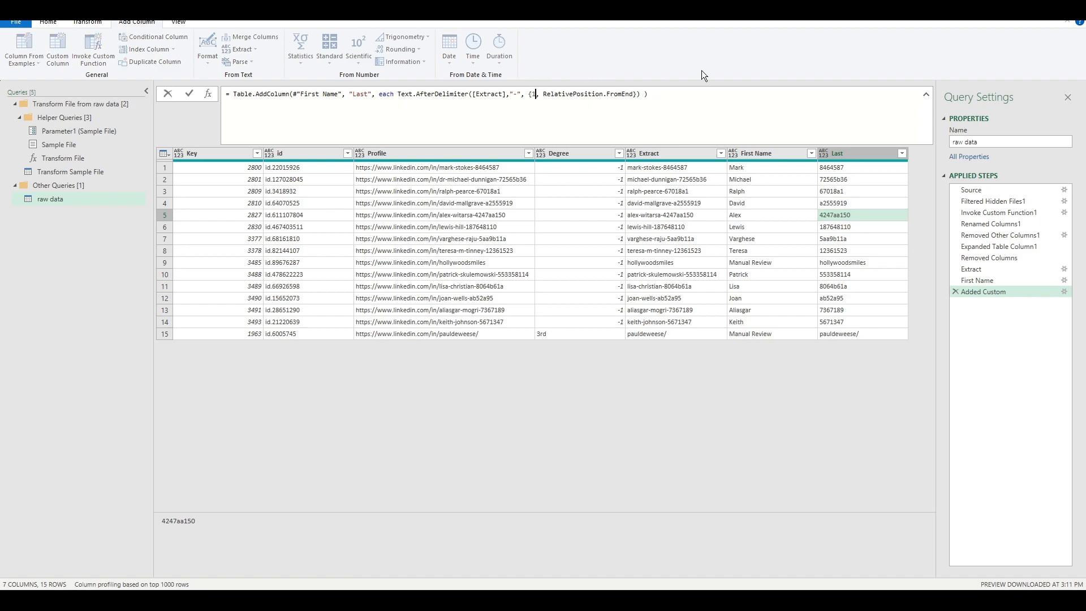
pyautogui.press('Return')
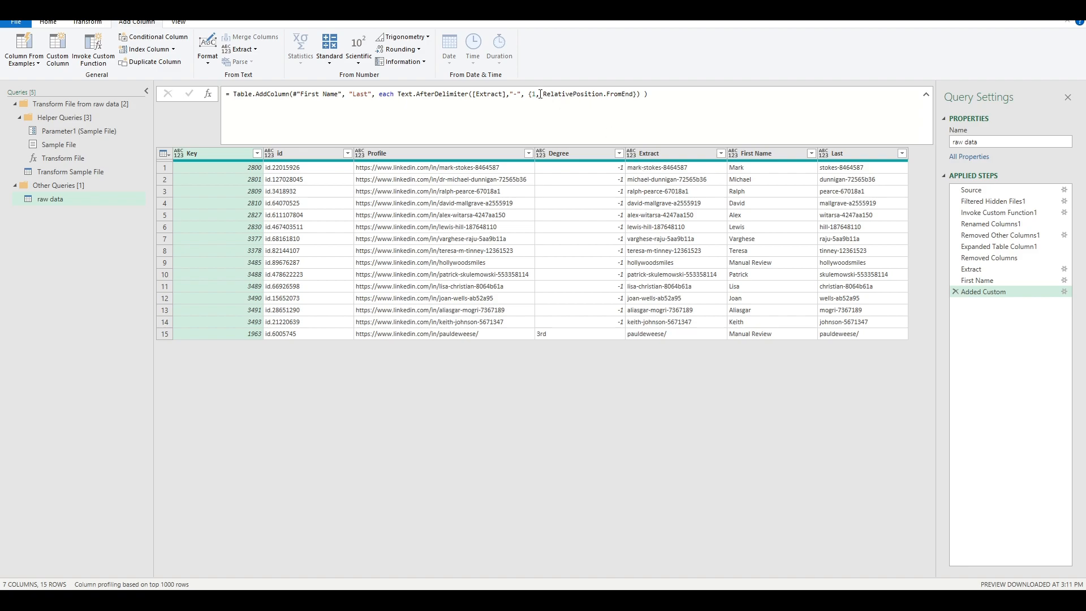
pyautogui.click(830, 253)
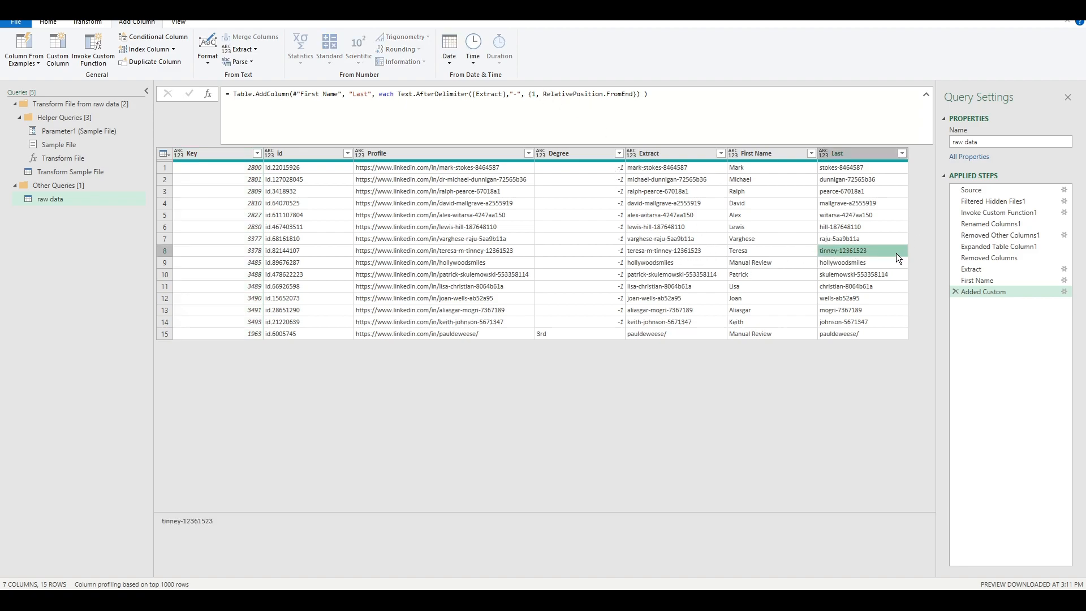
# - Compare the Extract, First Name and Last values in row 15, and examine the Text.AfterDelimiter call in the Last formula
pyautogui.click(868, 150)
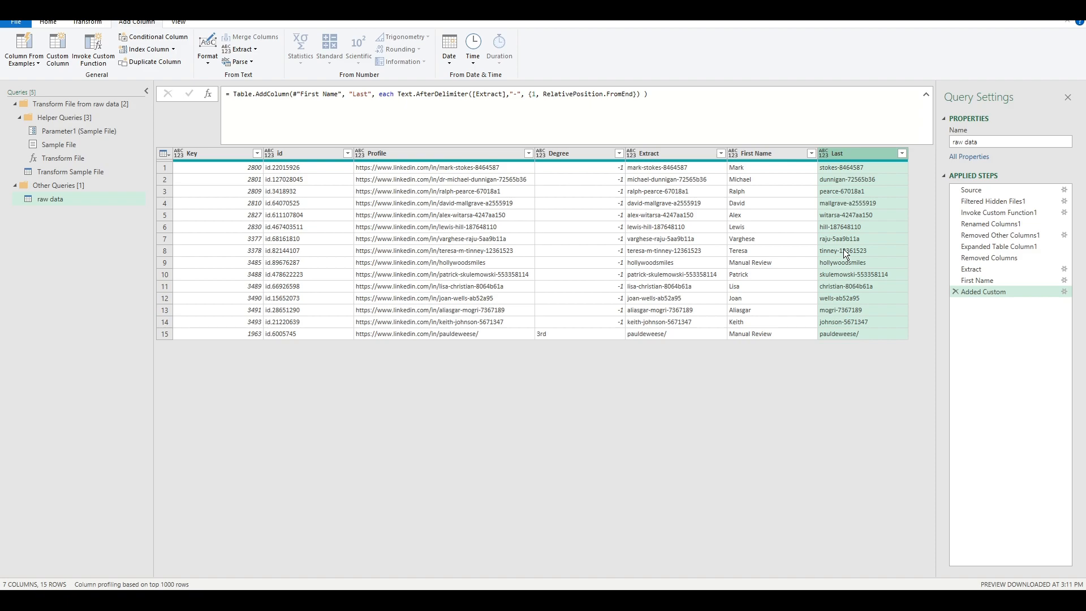
pyautogui.click(751, 338)
pyautogui.click(676, 337)
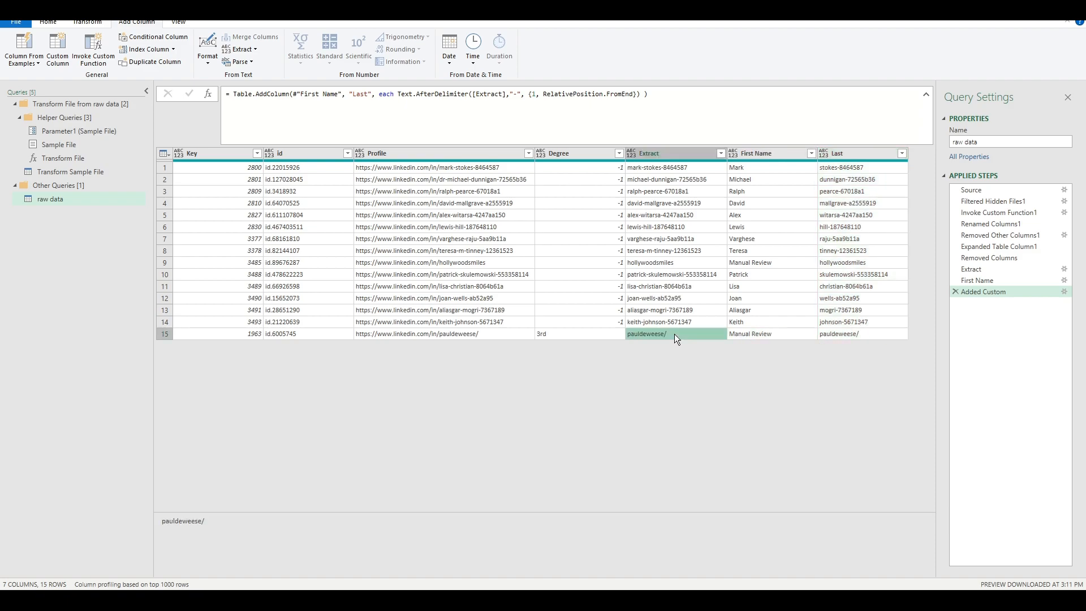
pyautogui.click(394, 94)
pyautogui.click(397, 94)
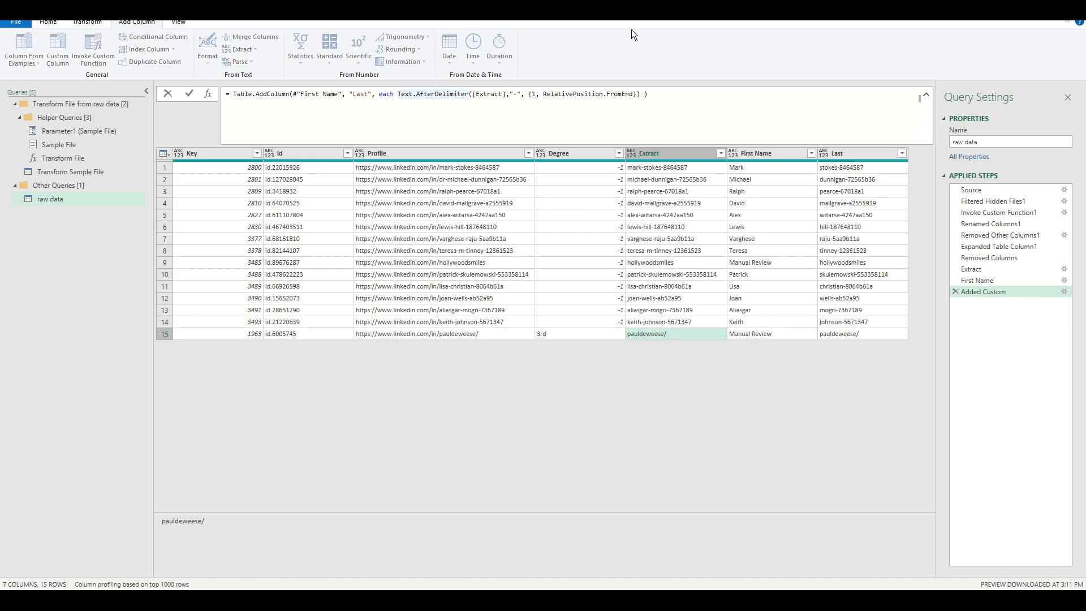
pyautogui.click(867, 336)
pyautogui.click(875, 151)
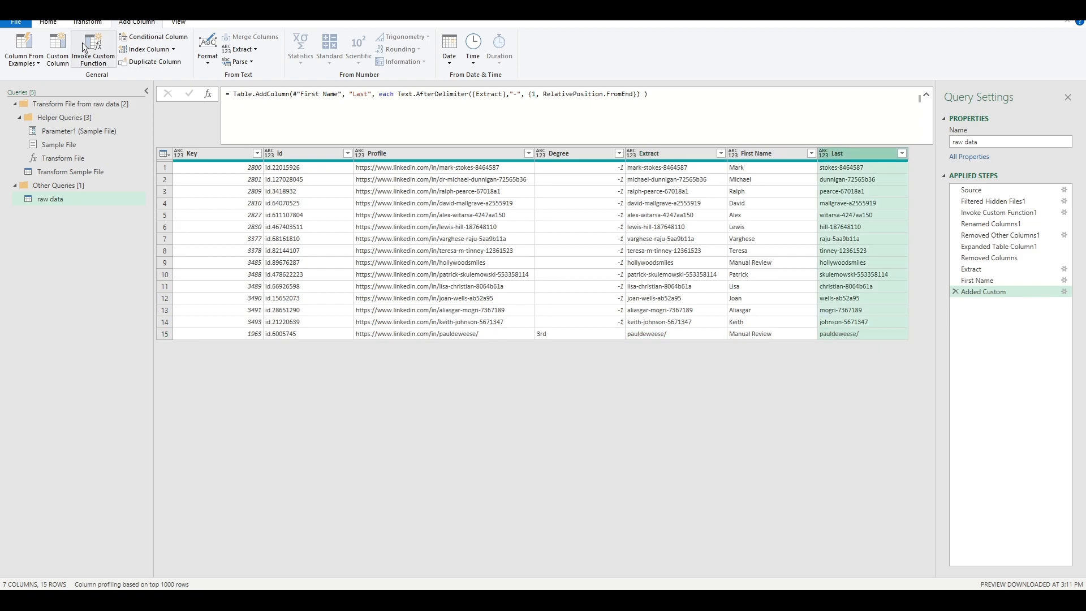
# - Start a new custom column named Last Name and insert [Last] into its formula
pyautogui.click(57, 50)
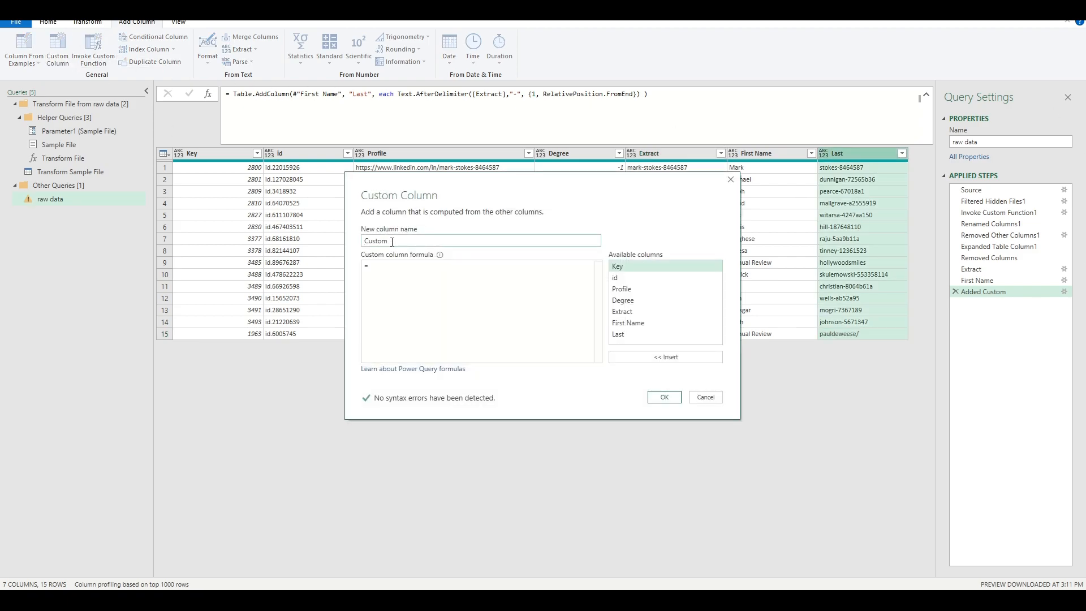
pyautogui.doubleClick(393, 242)
pyautogui.write('Last Name')
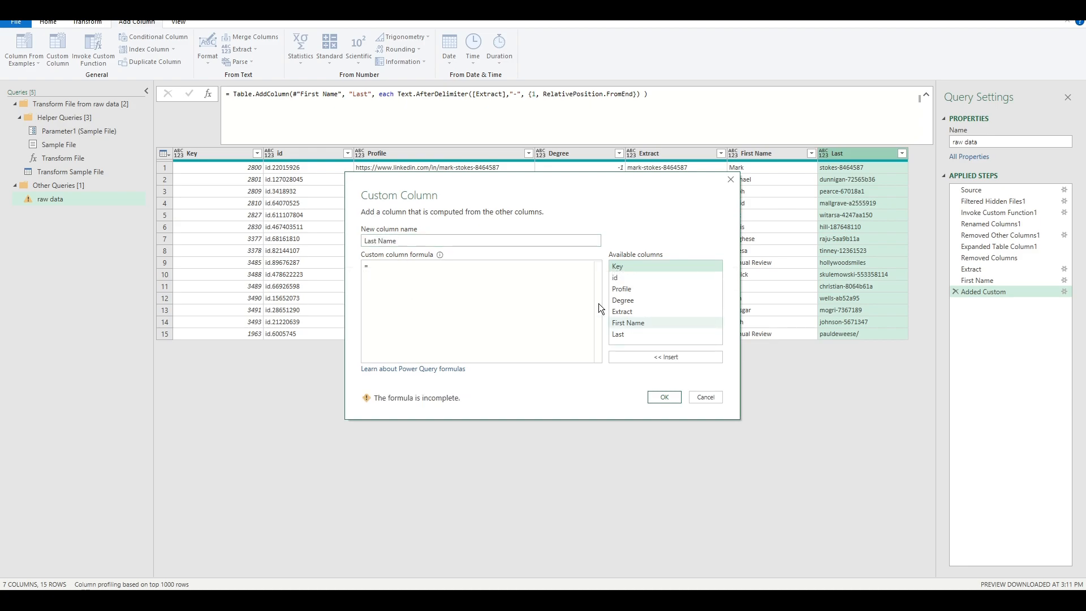
pyautogui.doubleClick(679, 335)
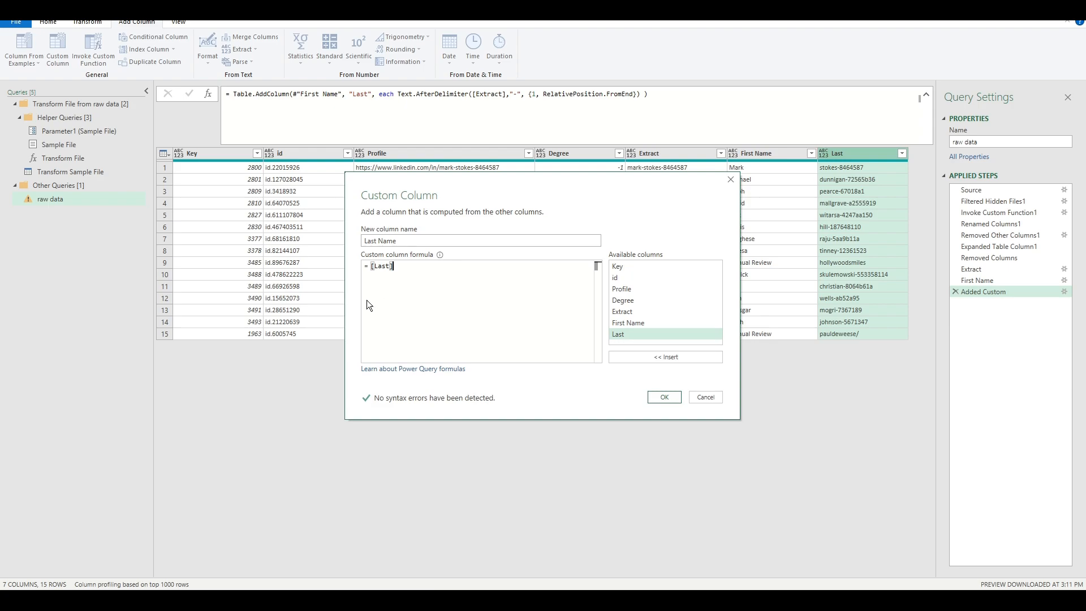
# - Build the Last Name formula's condition around [Last] as each if Text.Contains([Last],"-") then
pyautogui.click(370, 266)
pyautogui.write('Text.')
pyautogui.press('Escape')
pyautogui.press('BackSpace')
pyautogui.press('BackSpace')
pyautogui.write('.C')
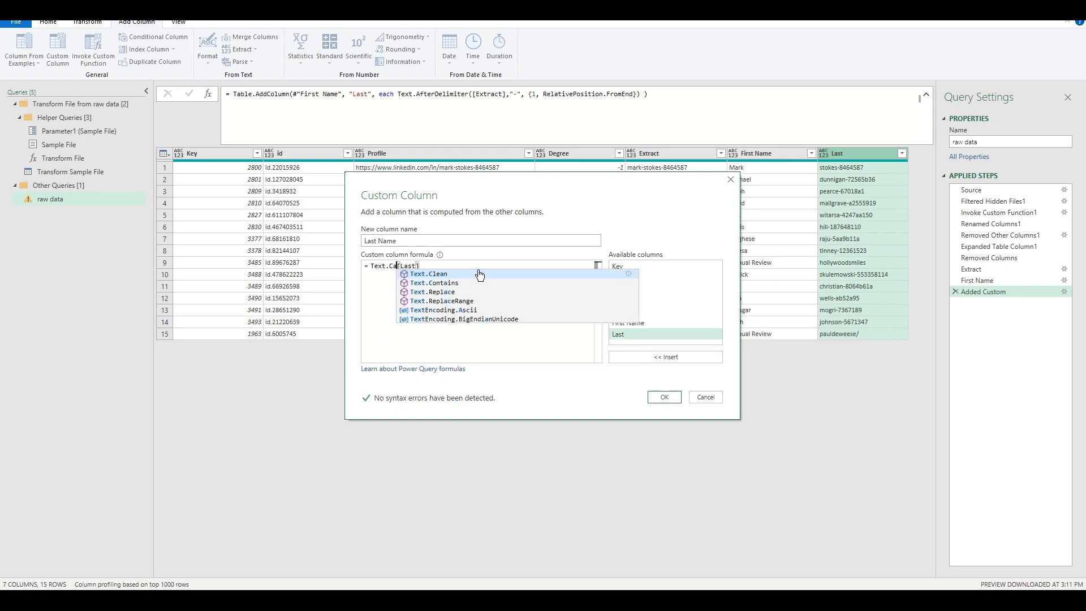
pyautogui.write('ontains([Last]')
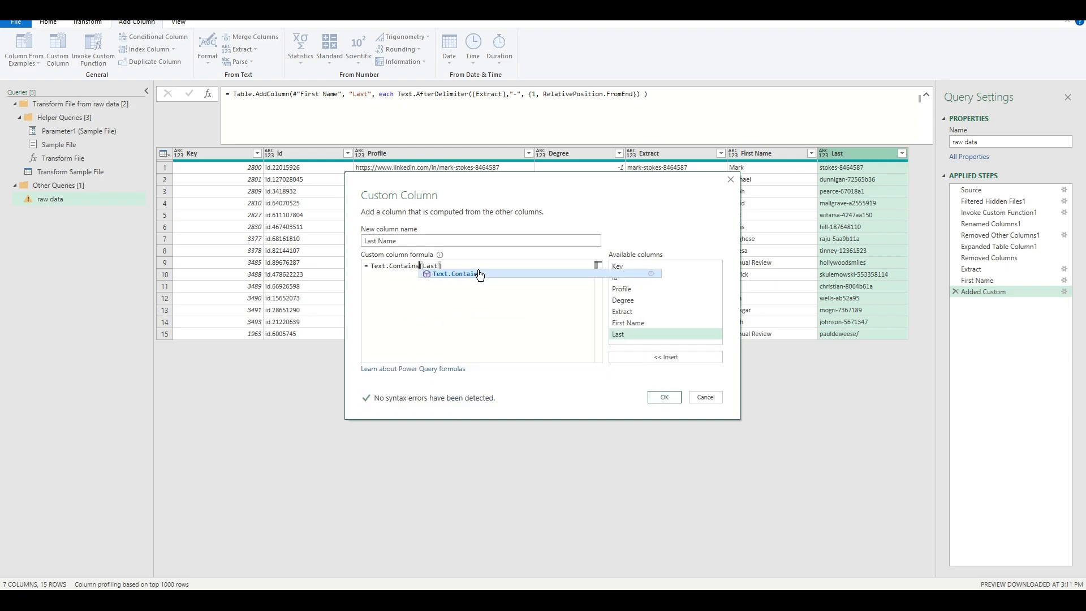
pyautogui.write(',')
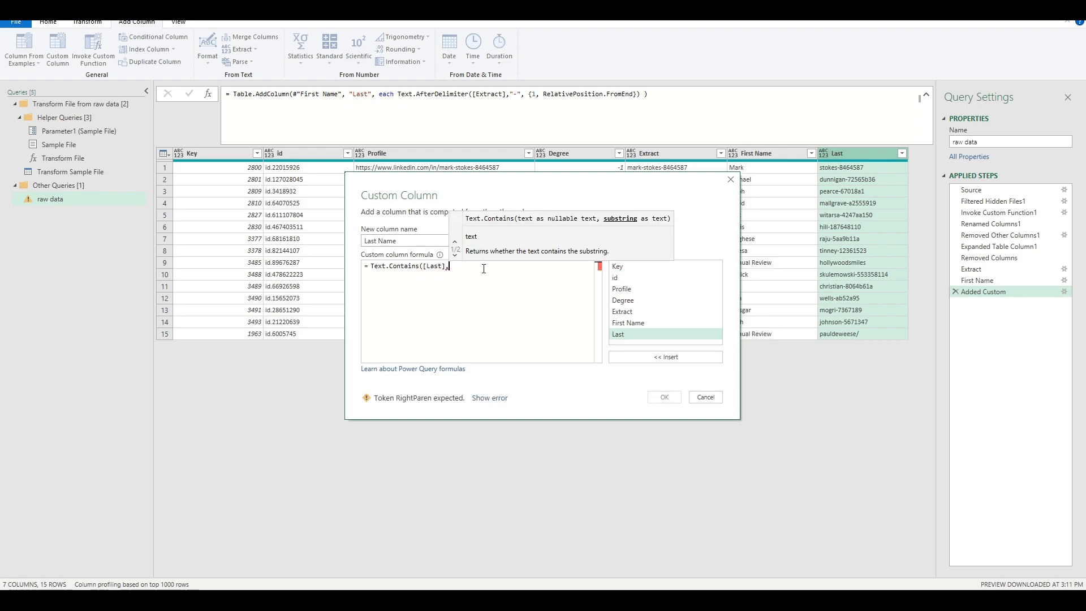
pyautogui.write('"-") then')
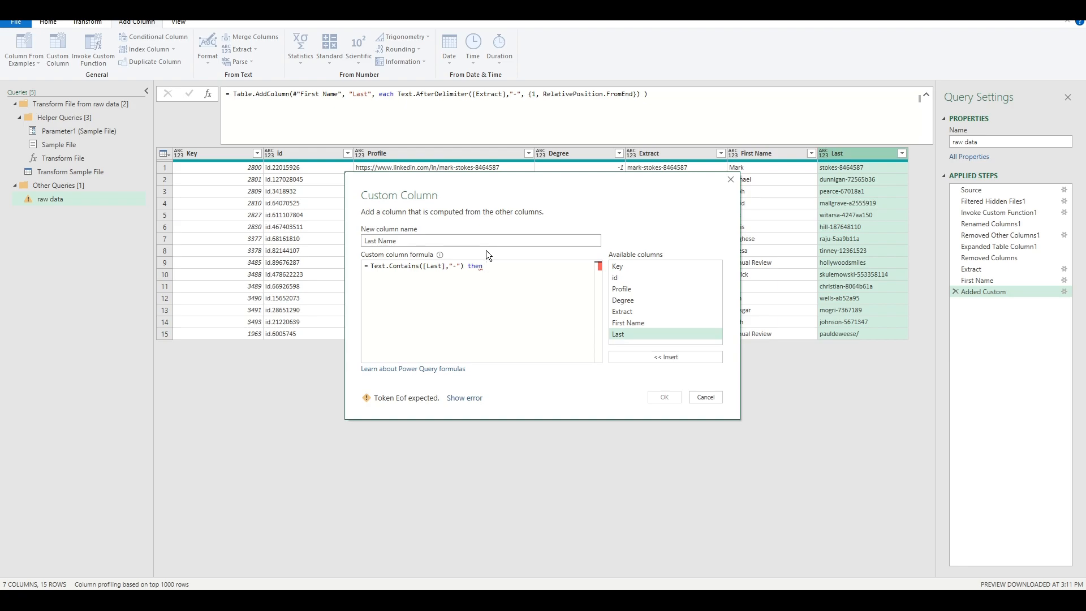
pyautogui.click(371, 266)
pyautogui.write('each if ')
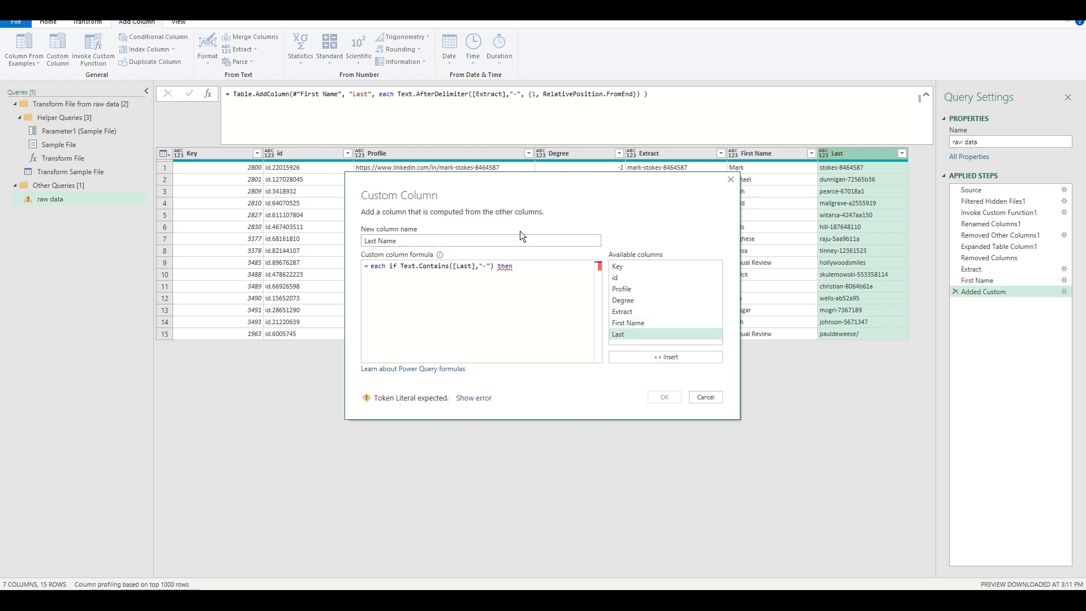
# - Add Text.BeforeDelimiter([Last],"-") as the then result of the Last Name formula, removing the duplicated Text prefix
pyautogui.write('Text.')
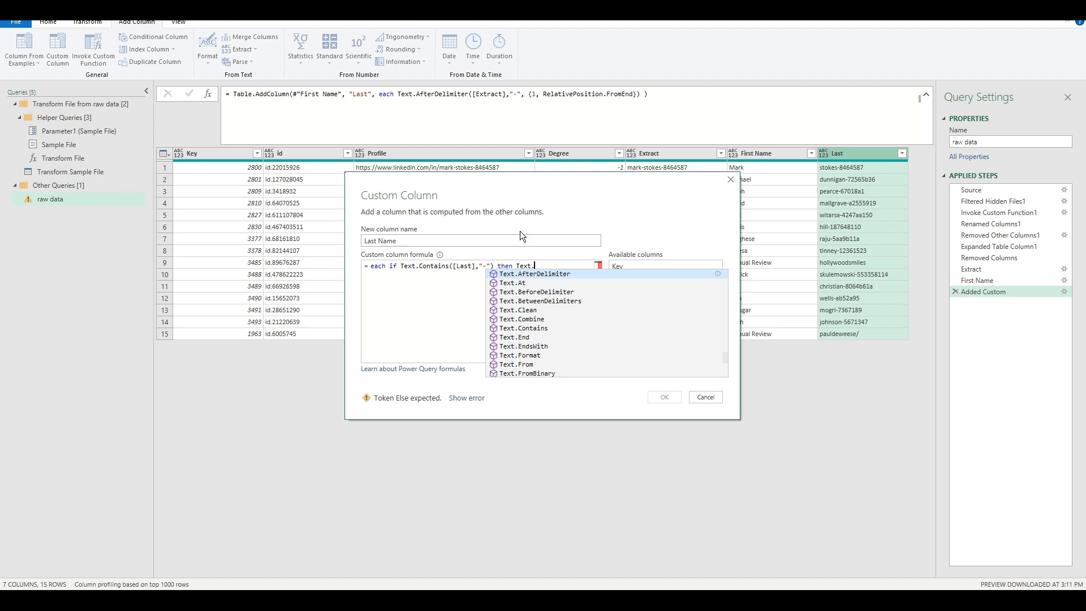
pyautogui.write('B')
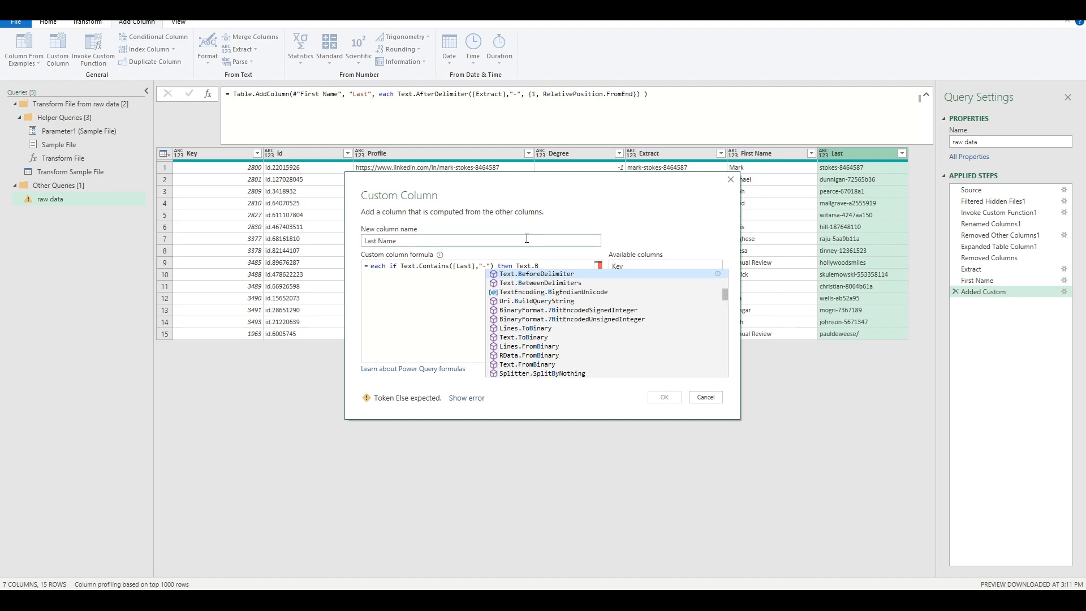
pyautogui.write('efore')
pyautogui.click(563, 273)
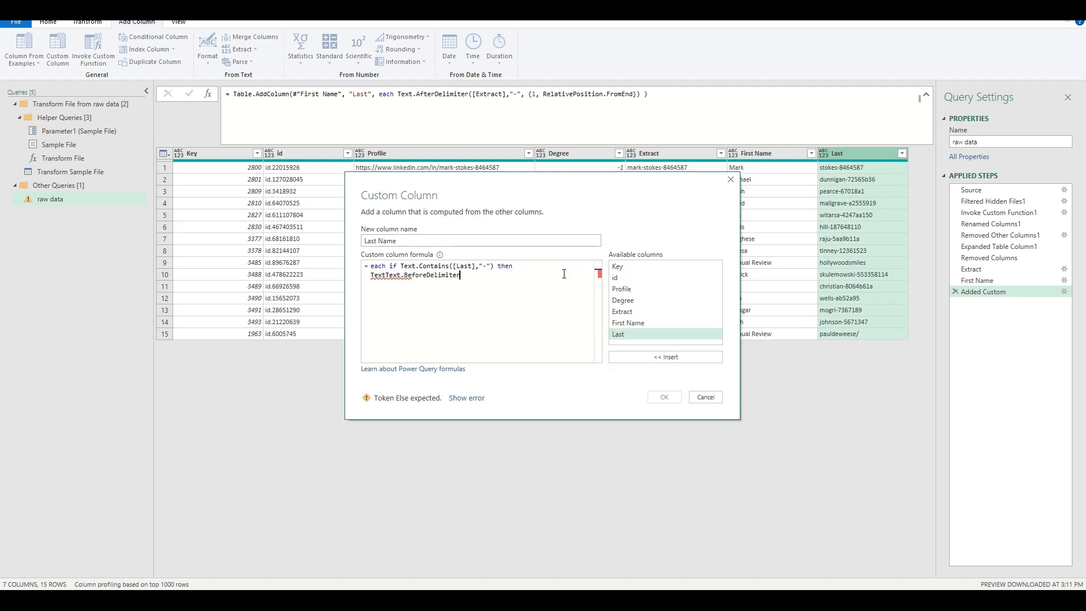
pyautogui.write('(')
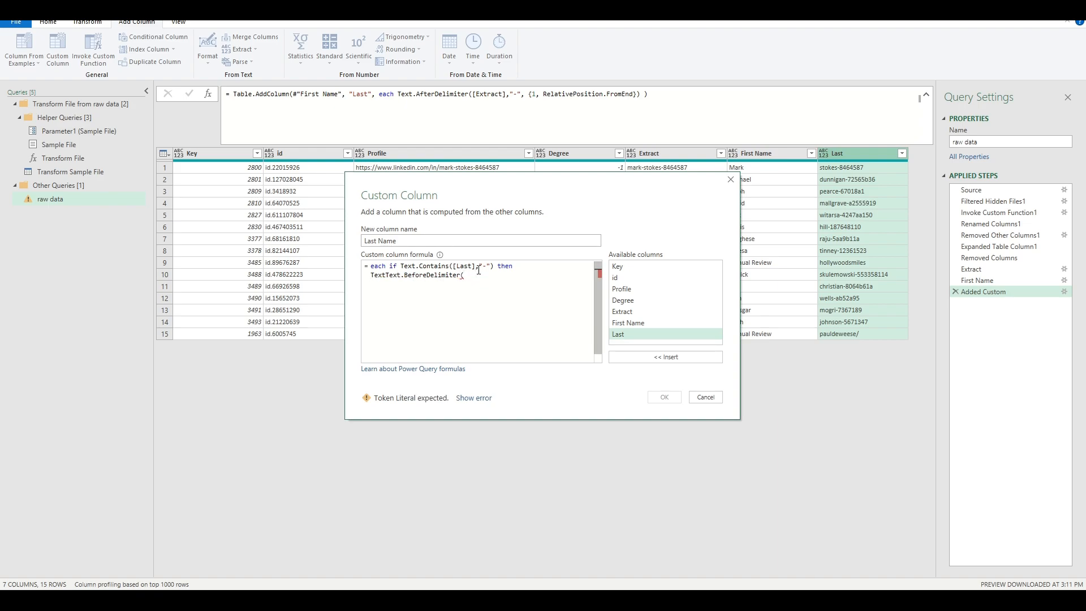
pyautogui.click(387, 276)
pyautogui.press('BackSpace')
pyautogui.press('BackSpace')
pyautogui.press('BackSpace')
pyautogui.press('BackSpace')
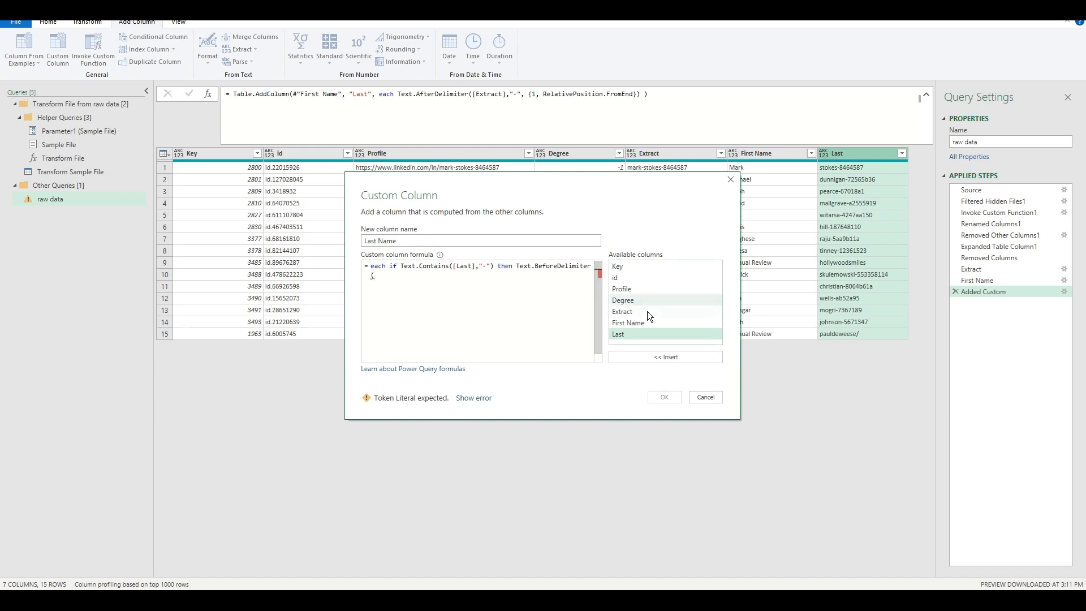
pyautogui.doubleClick(641, 335)
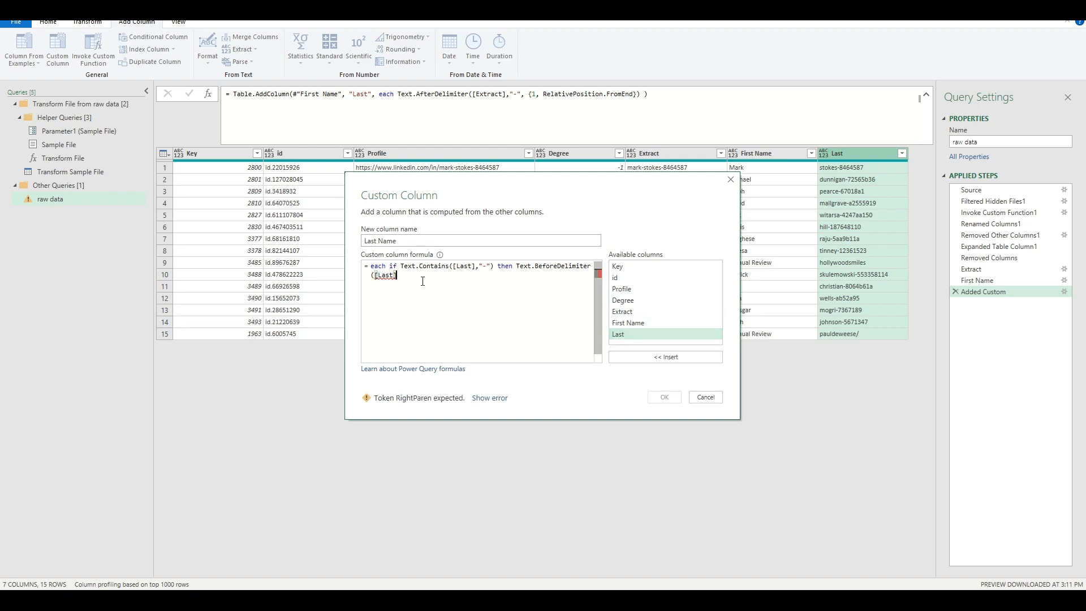
pyautogui.write(',')
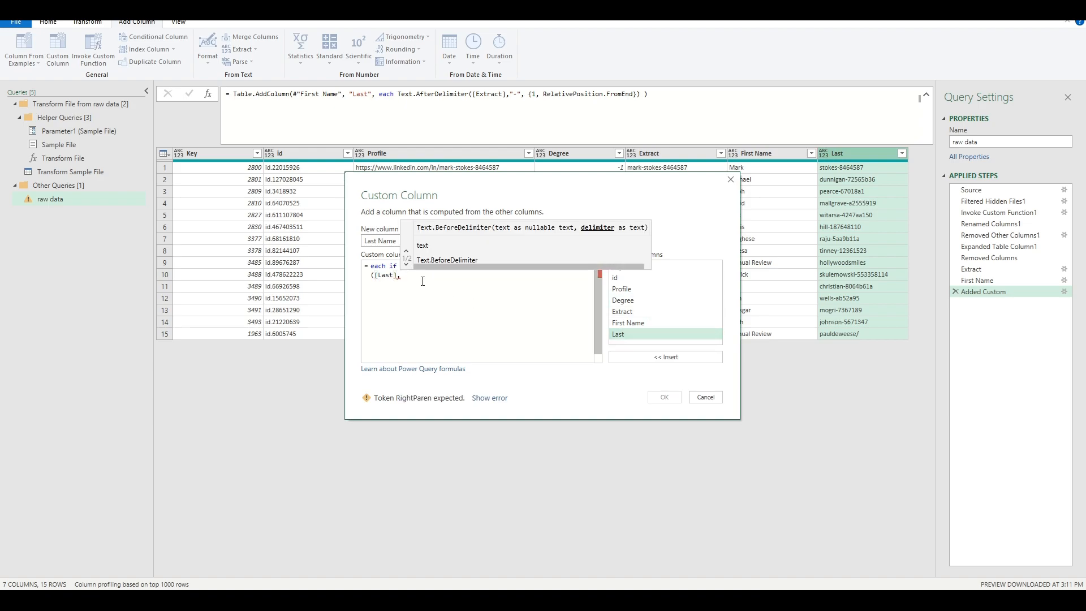
pyautogui.write('"-"')
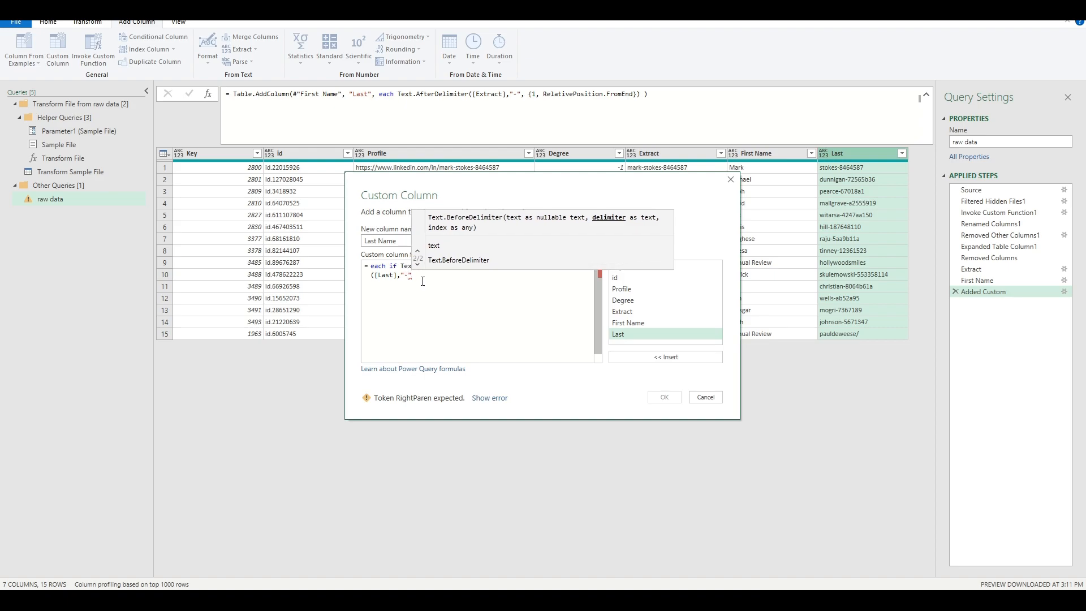
pyautogui.write(')')
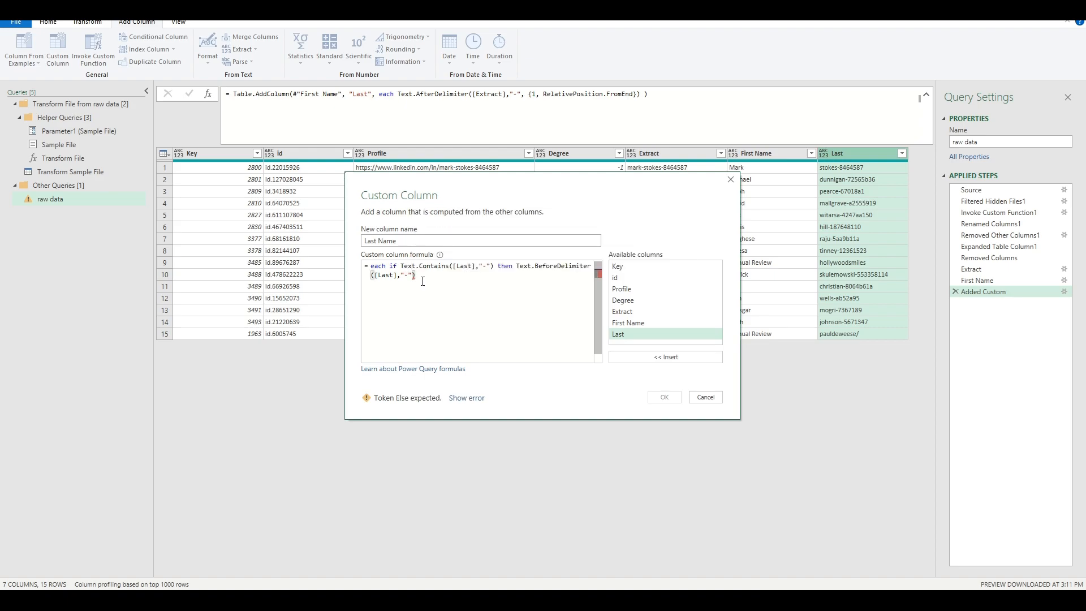
# - Complete the formula with else "Manual Review" and create the Last Name column
pyautogui.write(' else "')
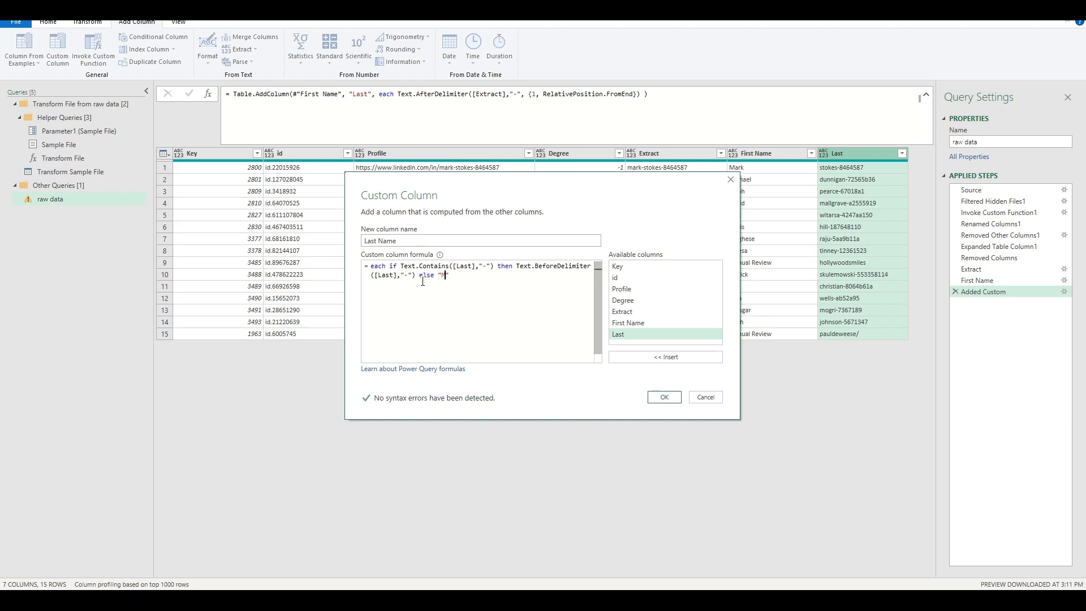
pyautogui.write('Manual Review')
pyautogui.click(667, 397)
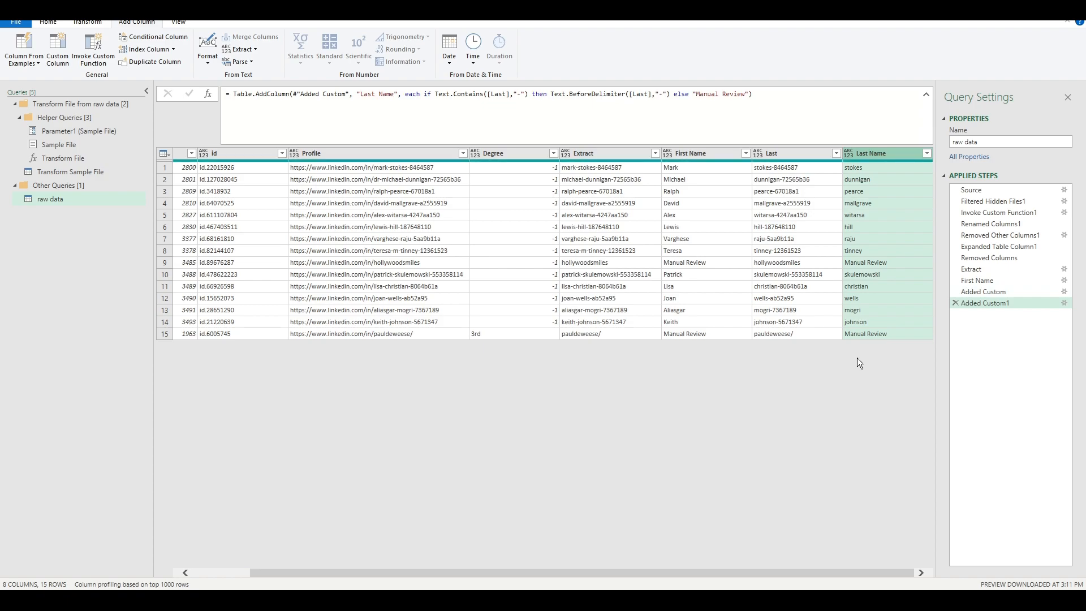
# - Wrap the Text.BeforeDelimiter call of the Last Name formula in Text.Proper and apply the change
pyautogui.click(856, 153)
pyautogui.click(722, 152)
pyautogui.click(878, 156)
pyautogui.click(549, 94)
pyautogui.write('Text.Pr')
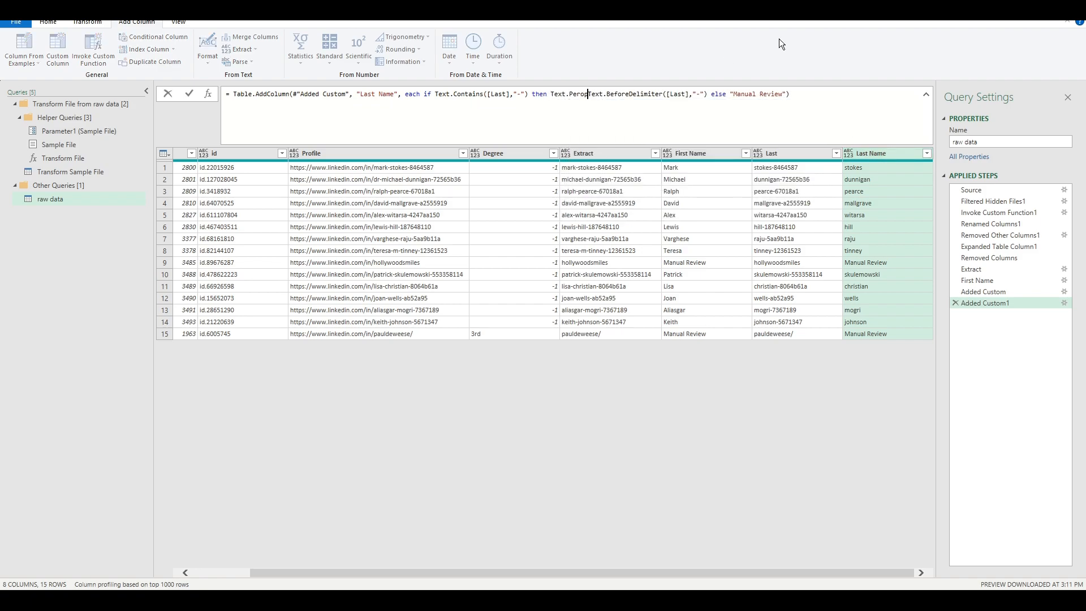
pyautogui.write('oper(')
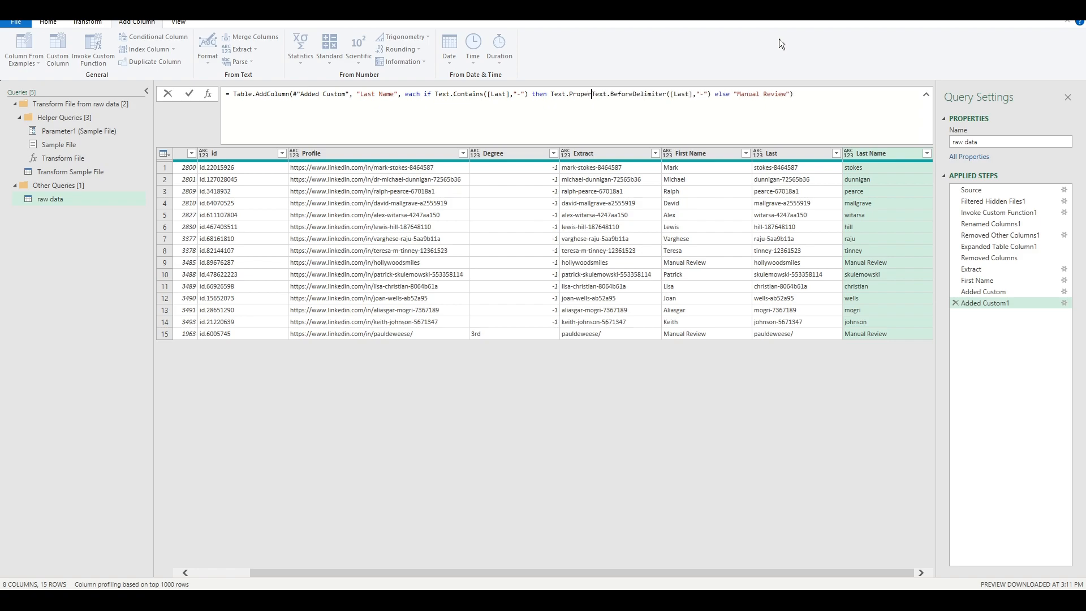
pyautogui.click(715, 94)
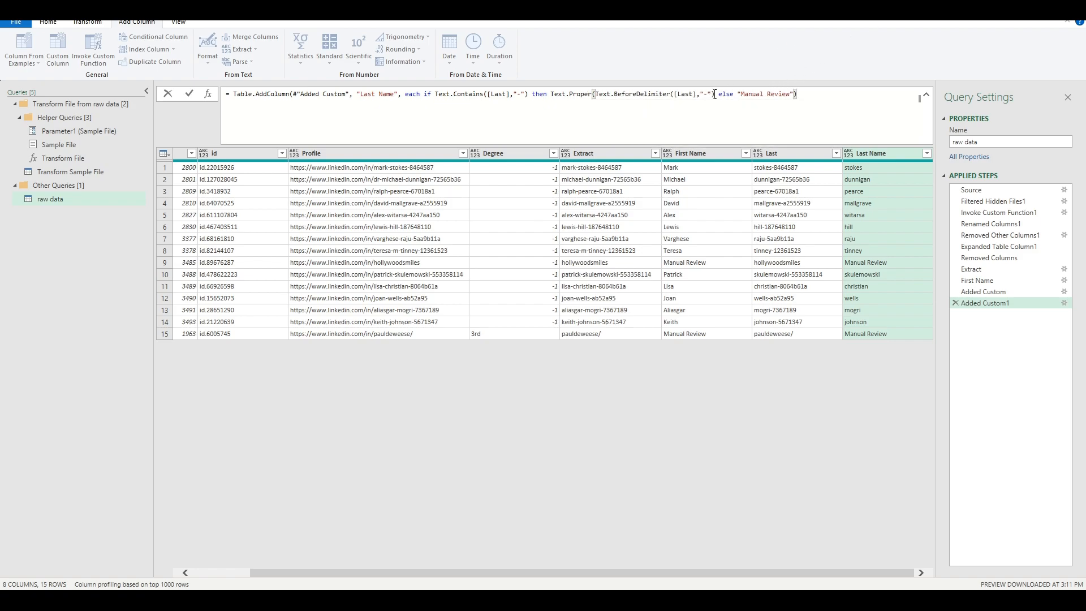
pyautogui.write(')')
pyautogui.press('Return')
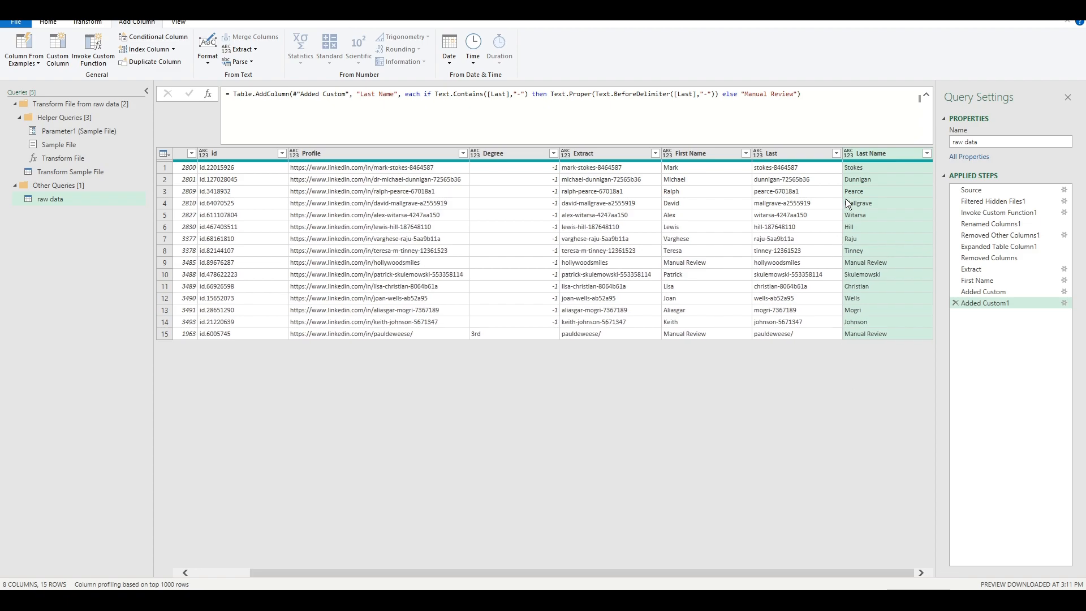
# - Check the Last Name value in row 1 and compare the First Name and Last Name columns
pyautogui.click(856, 169)
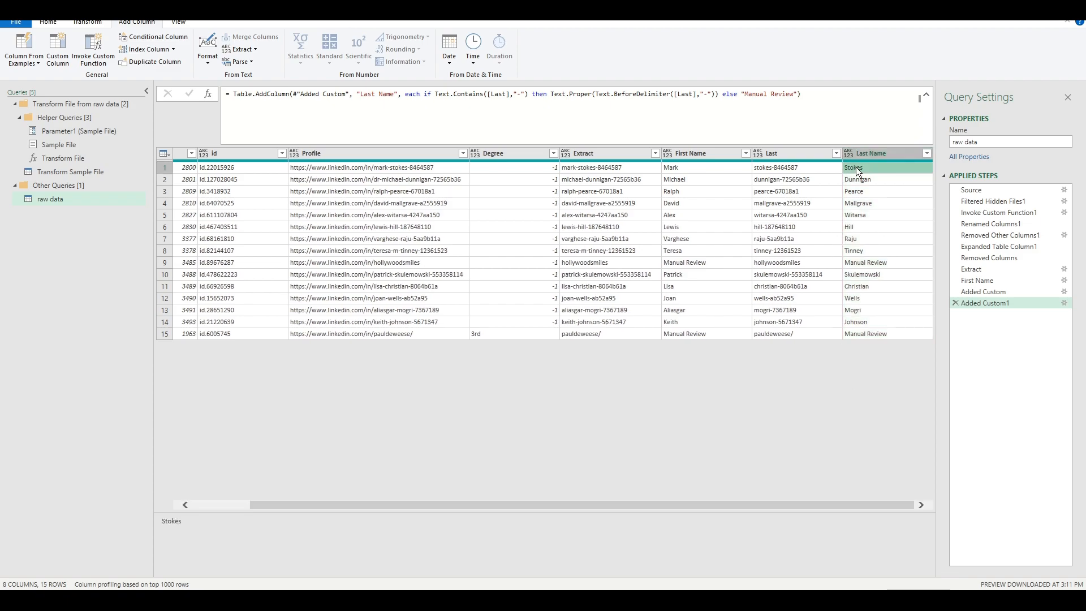
pyautogui.click(704, 154)
pyautogui.keyDown('ctrl'); pyautogui.click(880, 151); pyautogui.keyUp('ctrl')
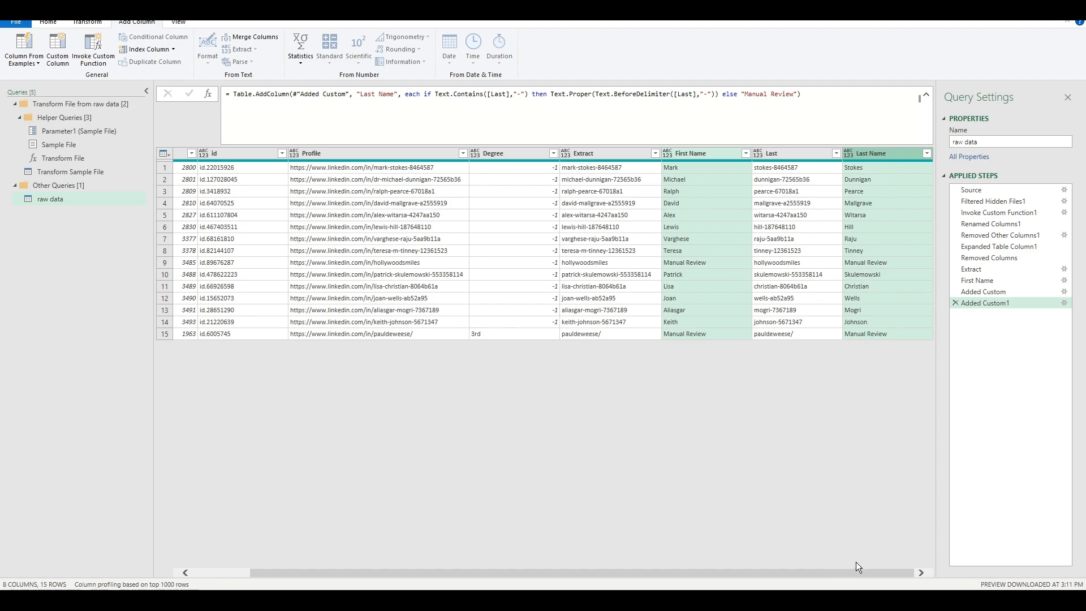
# - Close the query editor, load the raw data query into the workbook and check its First Name and Last Name columns
pyautogui.click(48, 21)
pyautogui.click(16, 46)
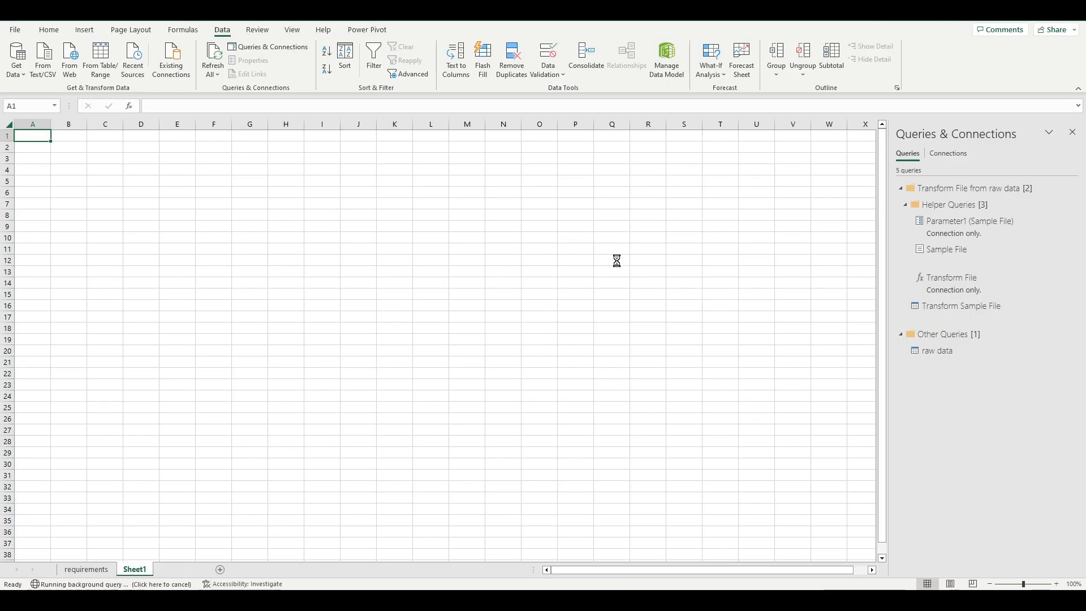
pyautogui.click(478, 363)
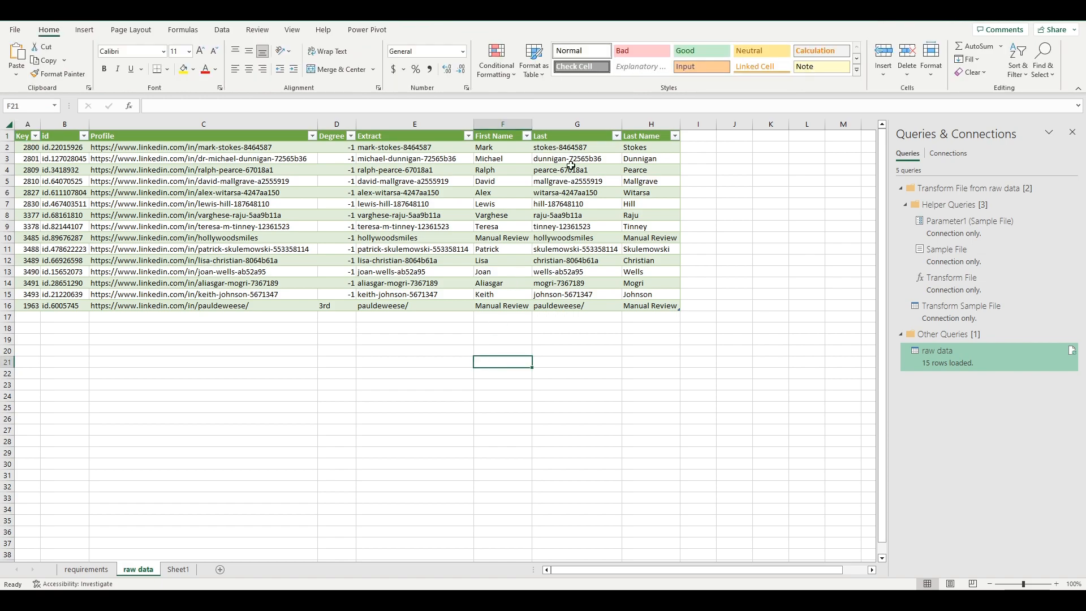
pyautogui.click(502, 124)
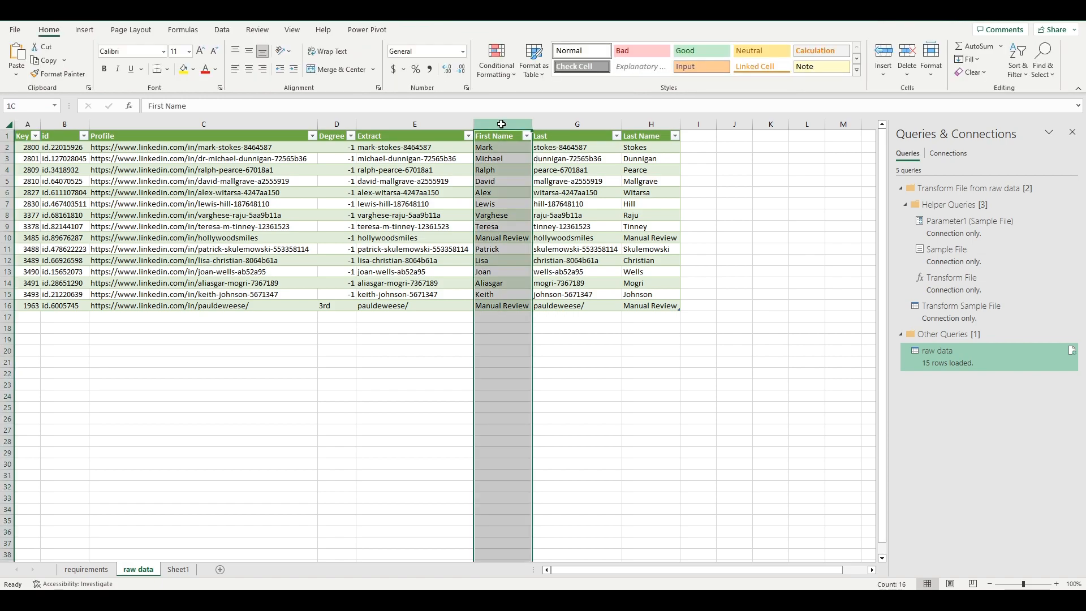
pyautogui.click(651, 124)
# - Remove the Extract and Last columns from the raw data query and load the result back to the worksheet
pyautogui.rightClick(960, 355)
pyautogui.click(987, 387)
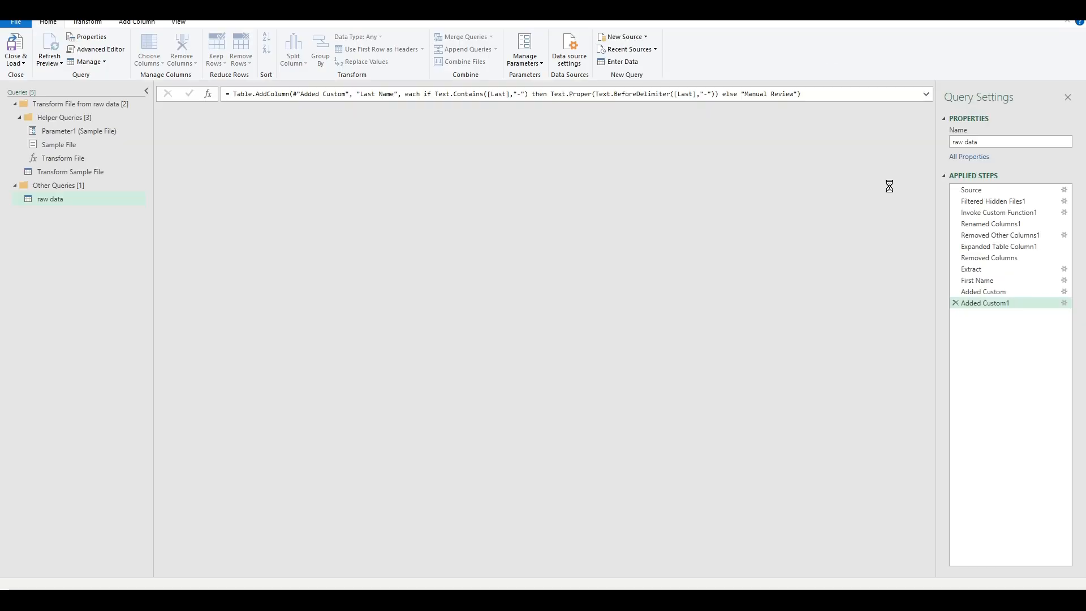
pyautogui.moveTo(809, 573); pyautogui.dragTo(976, 573)
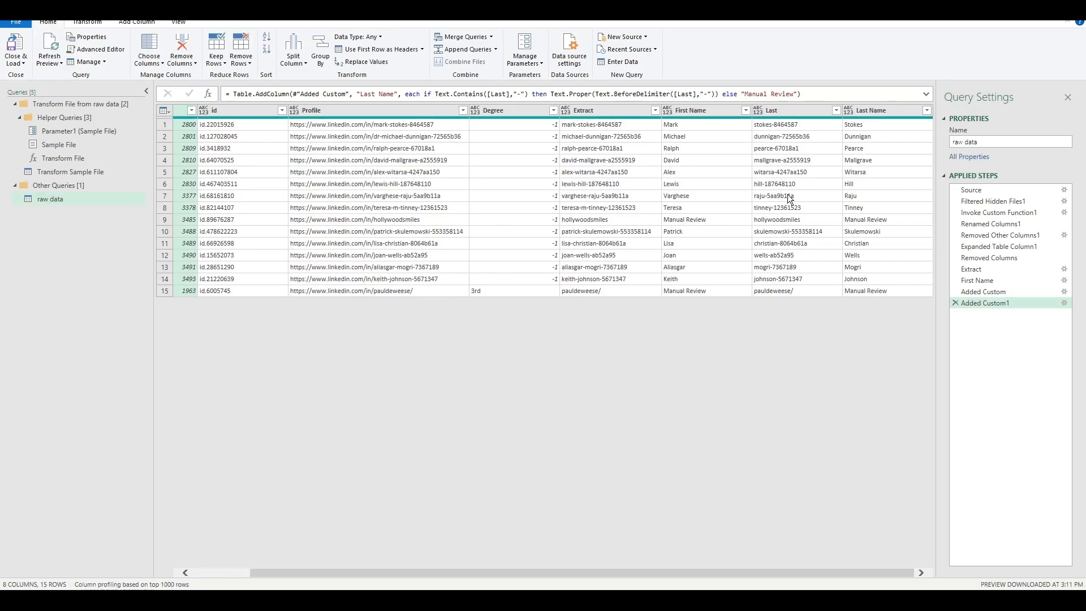
pyautogui.click(779, 109)
pyautogui.keyDown('ctrl'); pyautogui.click(625, 108); pyautogui.keyUp('ctrl')
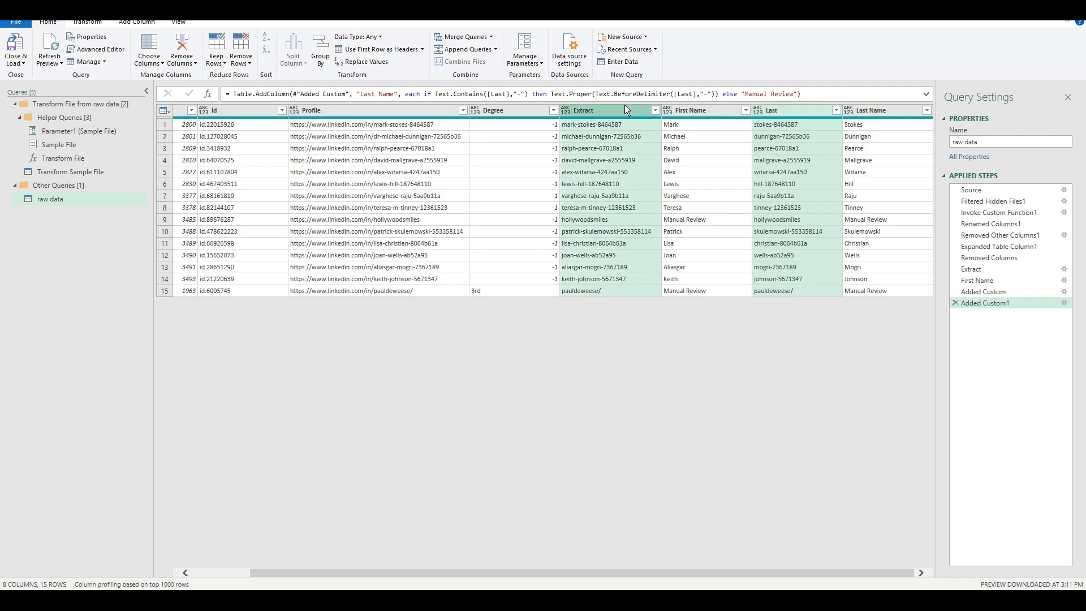
pyautogui.rightClick(625, 108)
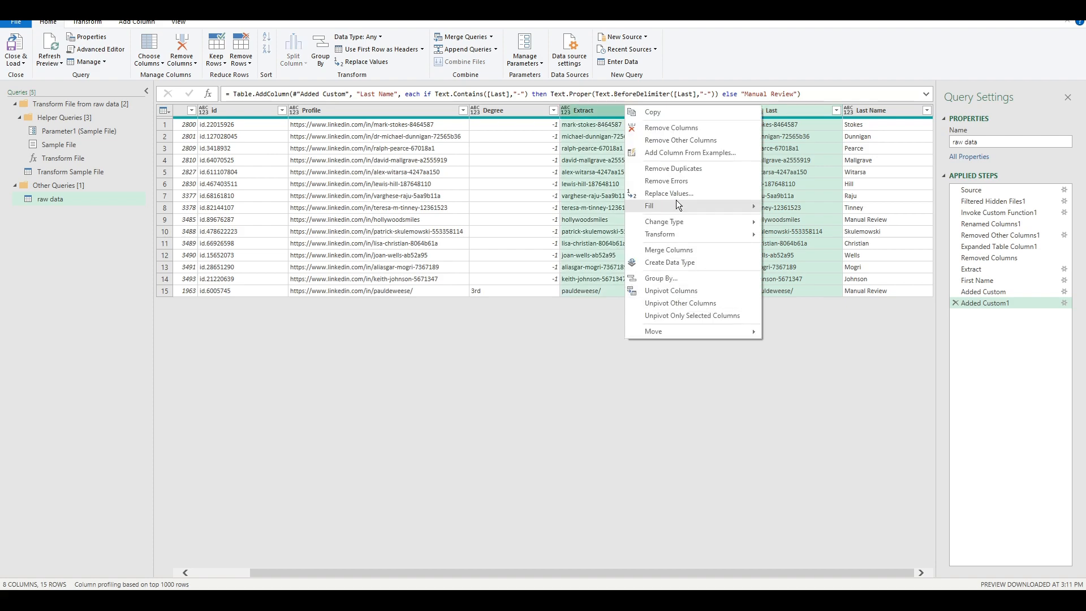
pyautogui.click(679, 129)
pyautogui.click(14, 48)
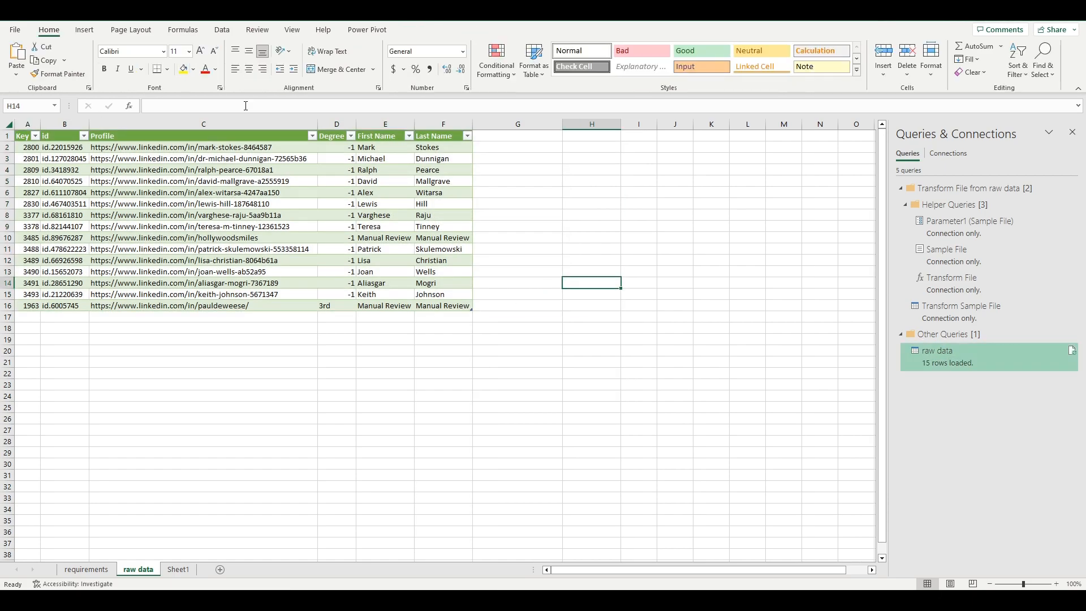
# - Review the names in rows 2 to 15, the First Name entry in row 10 and the profile URLs in rows 9 and 10
pyautogui.click(222, 31)
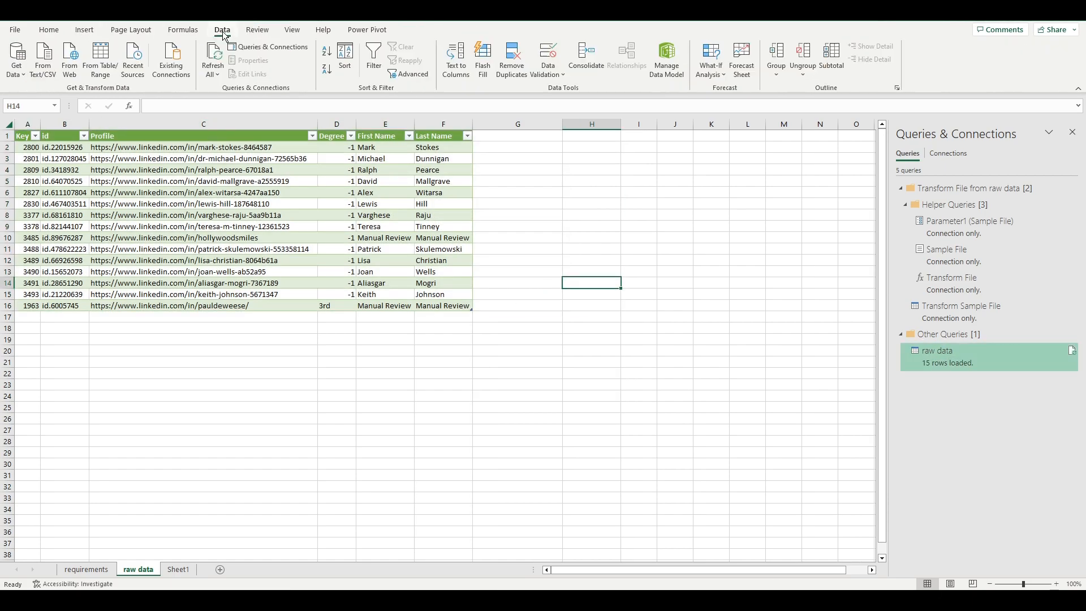
pyautogui.click(374, 148)
pyautogui.moveTo(373, 148); pyautogui.dragTo(439, 297)
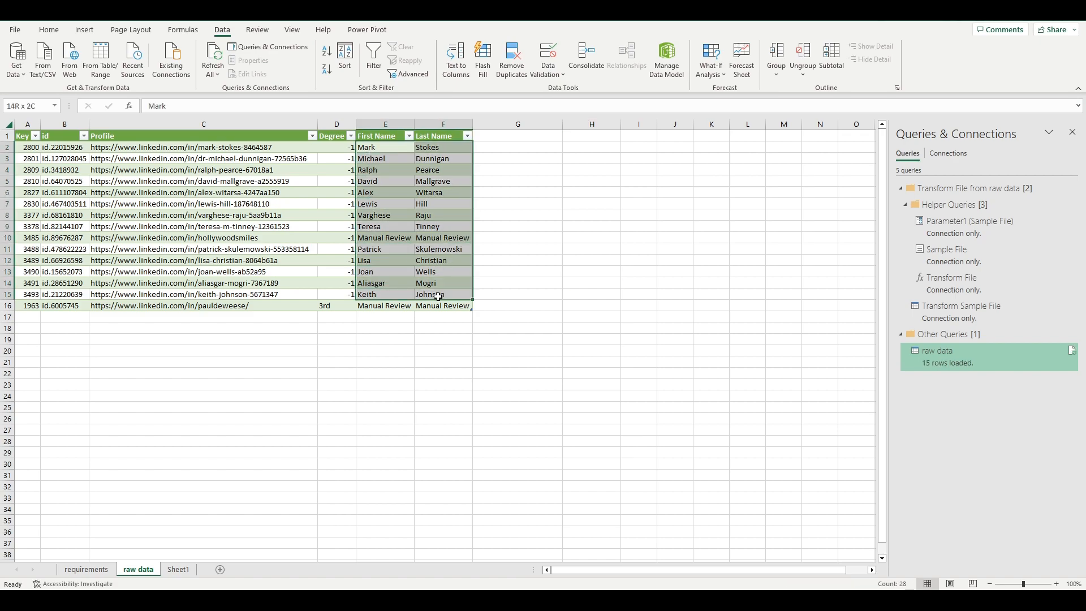
pyautogui.click(439, 339)
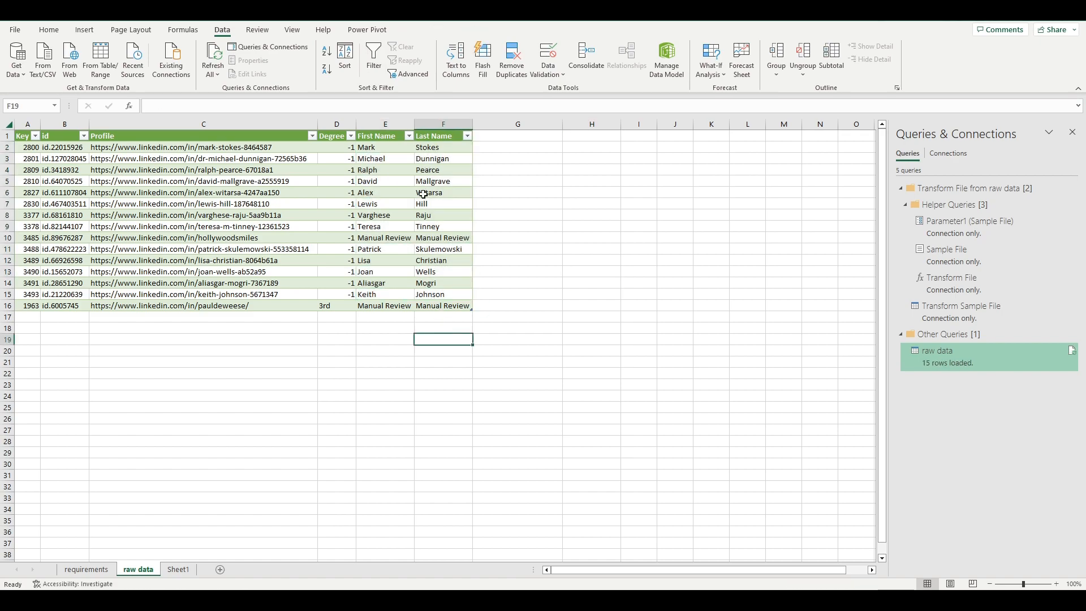
pyautogui.click(374, 237)
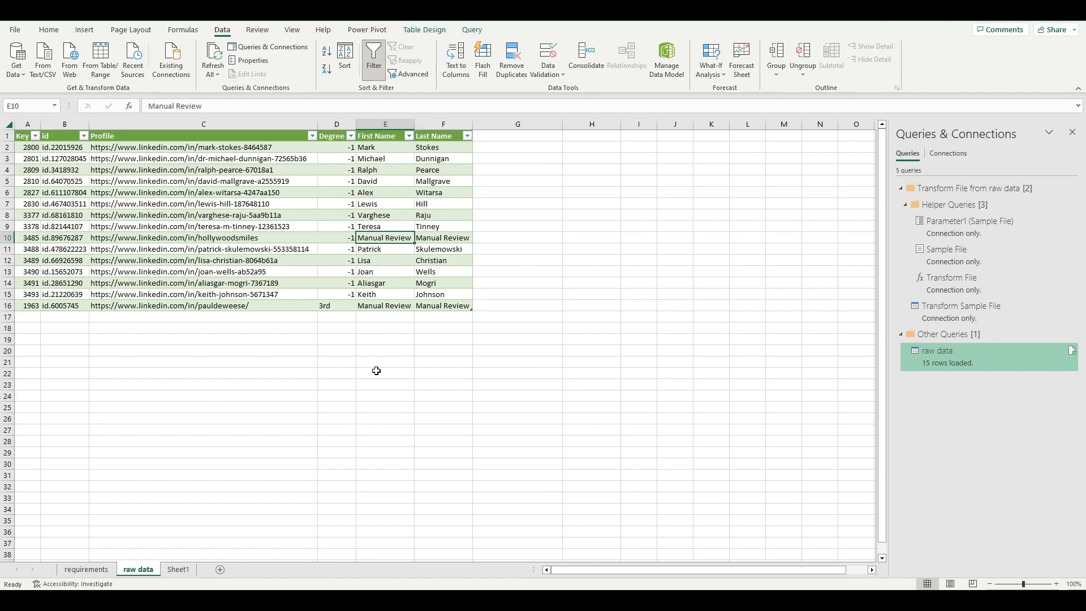
pyautogui.click(216, 235)
pyautogui.click(249, 225)
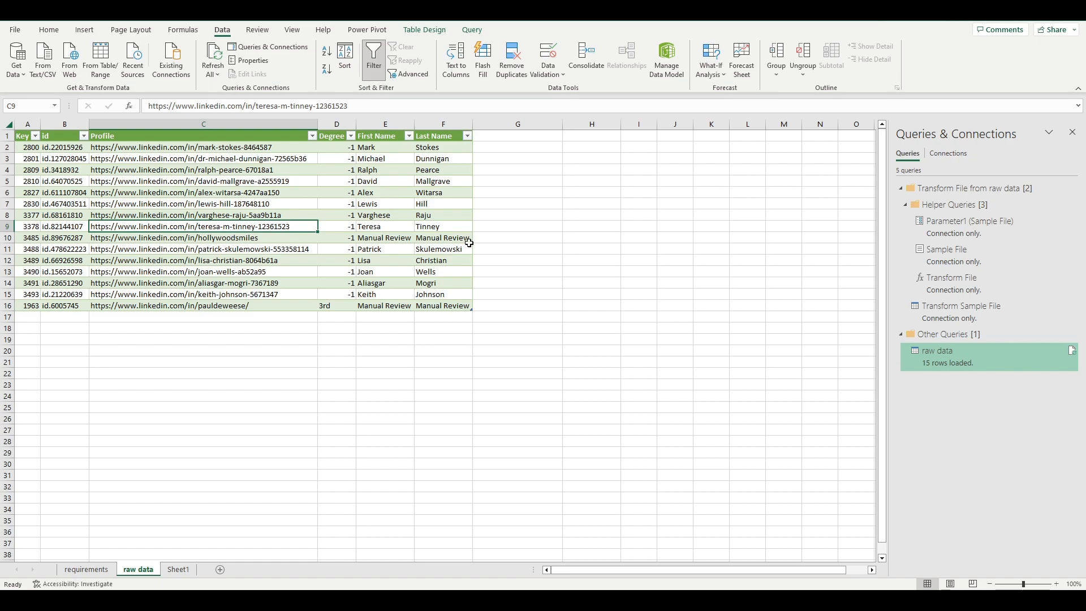
# - Compare the job requirements with the First Name and Last Name columns on the raw data sheet
pyautogui.hotkey('ctrl', 'pageup')
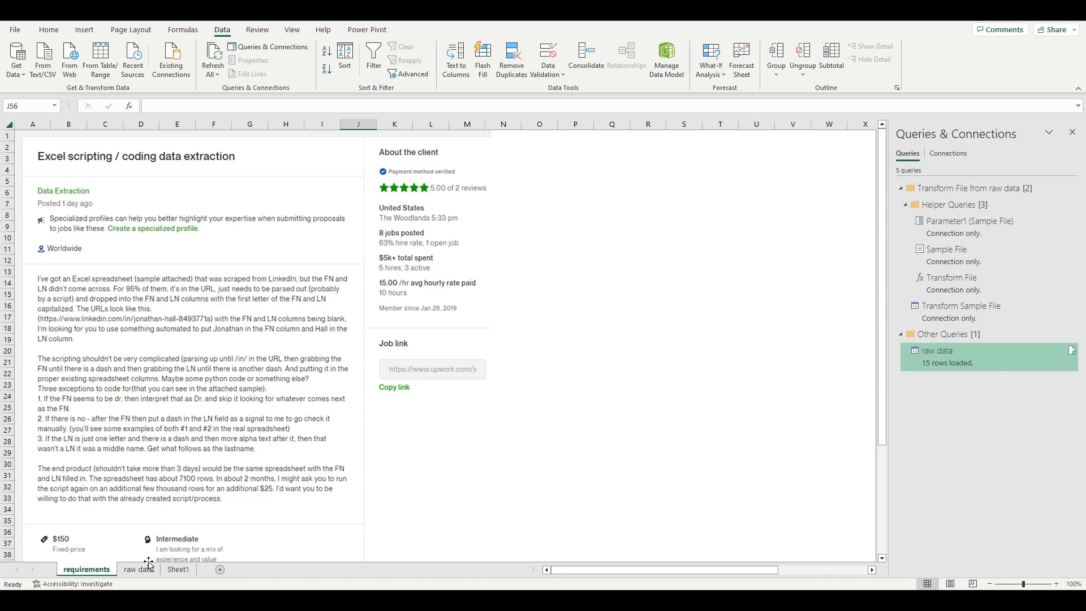
pyautogui.click(146, 566)
pyautogui.click(379, 123)
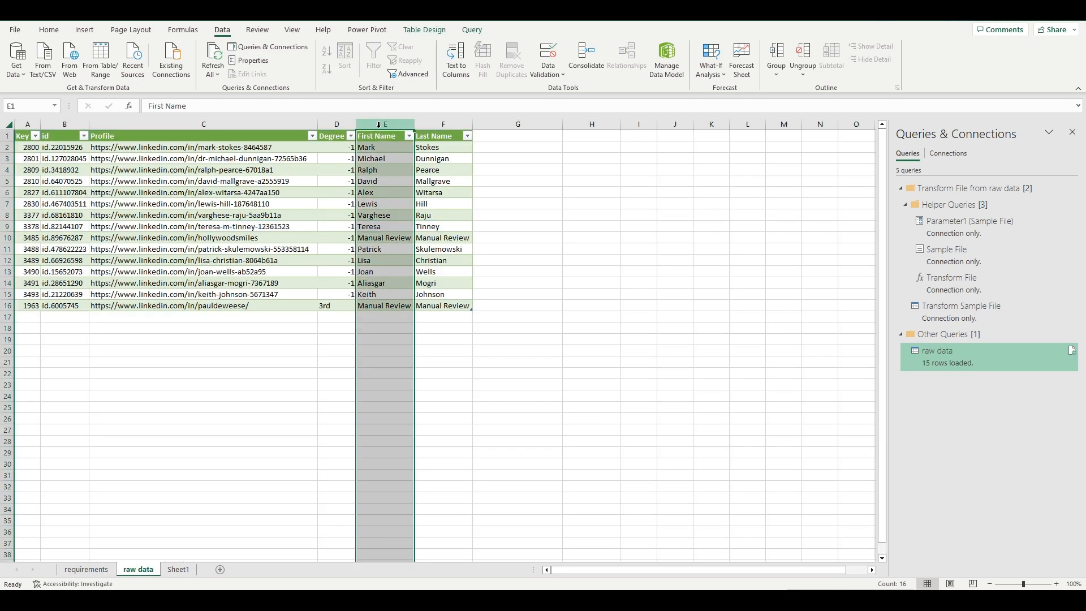
pyautogui.click(439, 130)
pyautogui.click(260, 497)
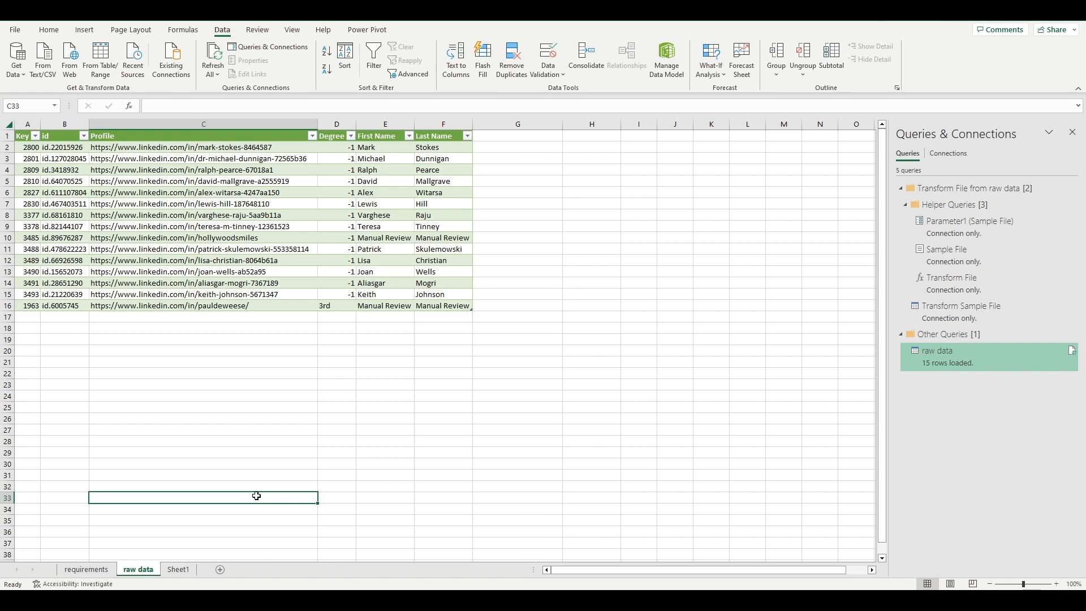
pyautogui.click(88, 569)
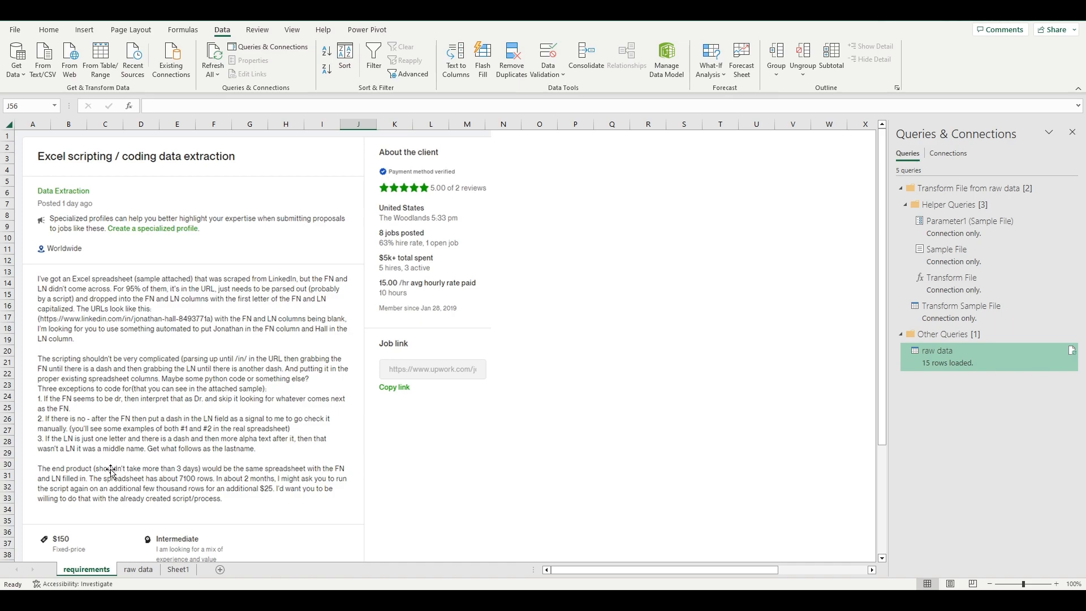
# - Switch to File Explorer and move raw data2.xlsx from the PQ6 folder into its raw data subfolder
pyautogui.click(290, 600)
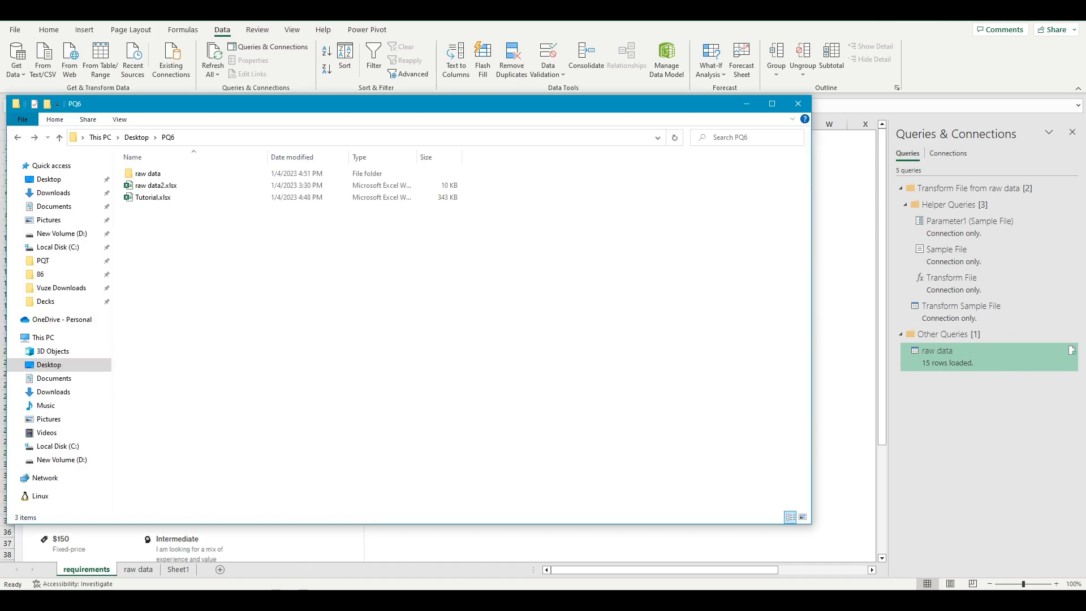
pyautogui.click(168, 189)
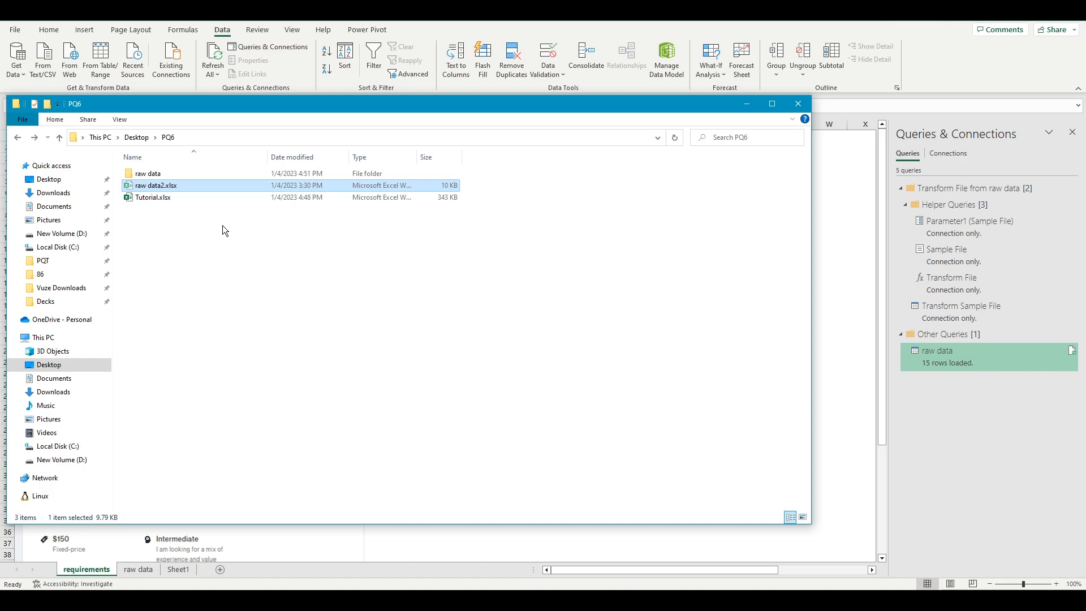
pyautogui.press('Up')
pyautogui.press('Return')
pyautogui.hotkey('ctrl', 'v')
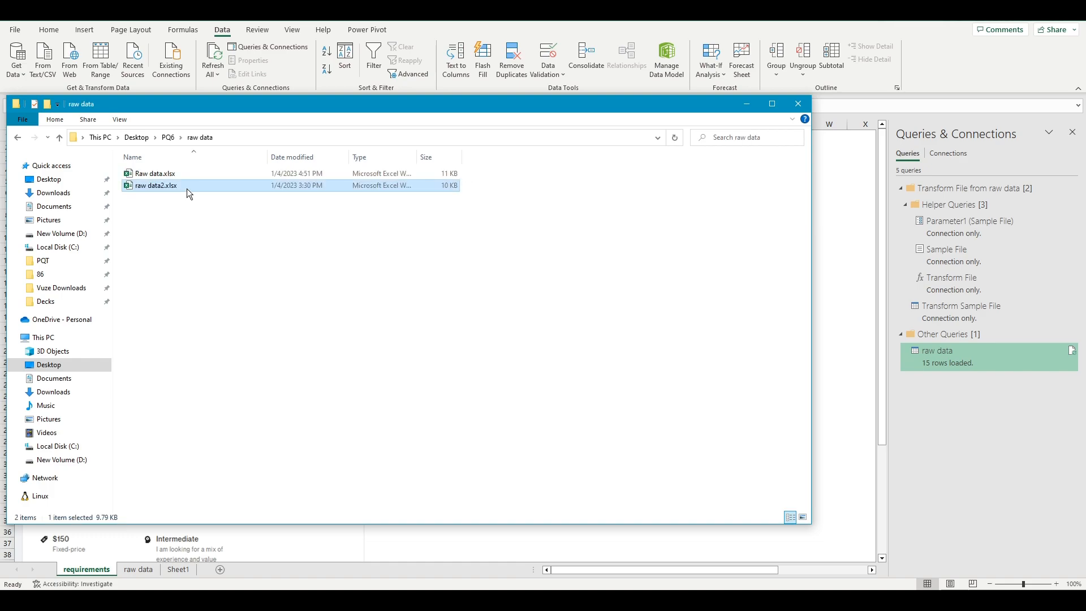
# - Move Raw data.xlsx out of the raw data subfolder into the PQ6 folder
pyautogui.click(187, 174)
pyautogui.press('BackSpace')
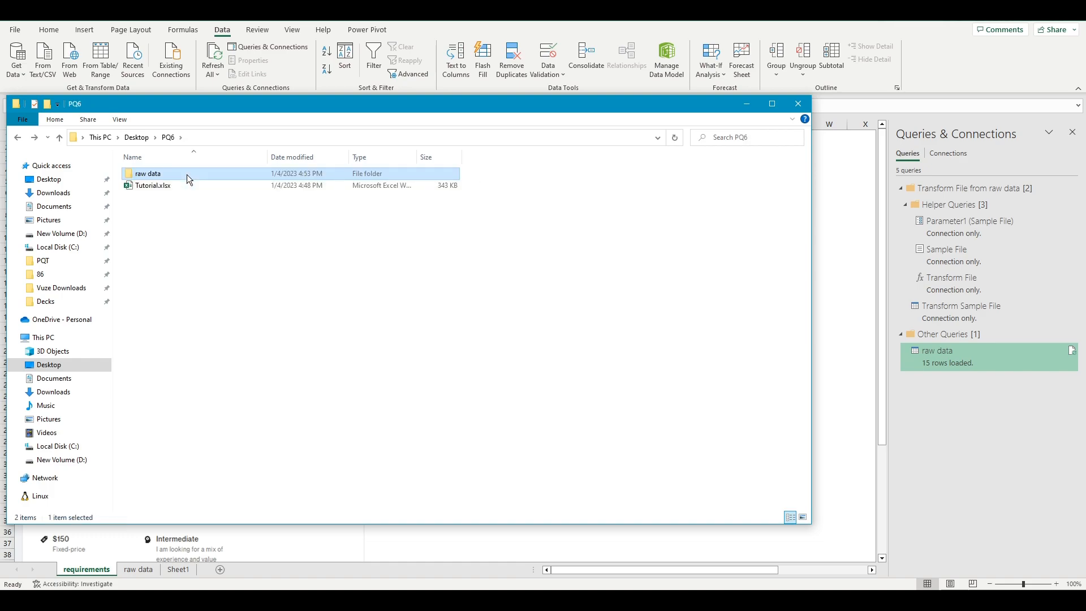
pyautogui.click(220, 286)
pyautogui.hotkey('ctrl', 'v')
pyautogui.click(210, 177)
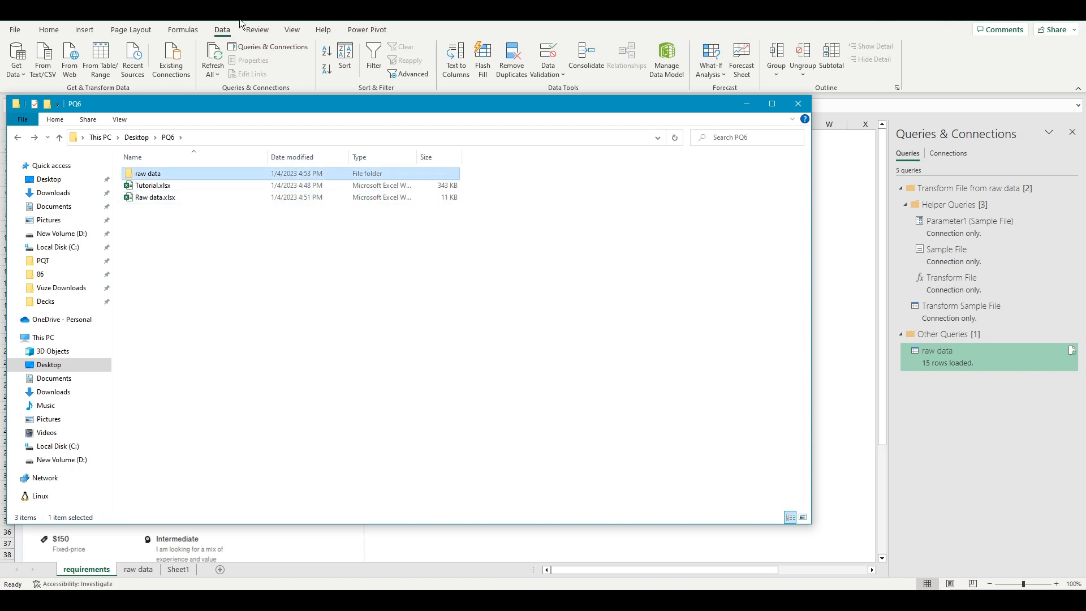
# - Return to the Excel workbook and refresh all queries with the raw data sheet showing
pyautogui.click(212, 49)
pyautogui.click(144, 570)
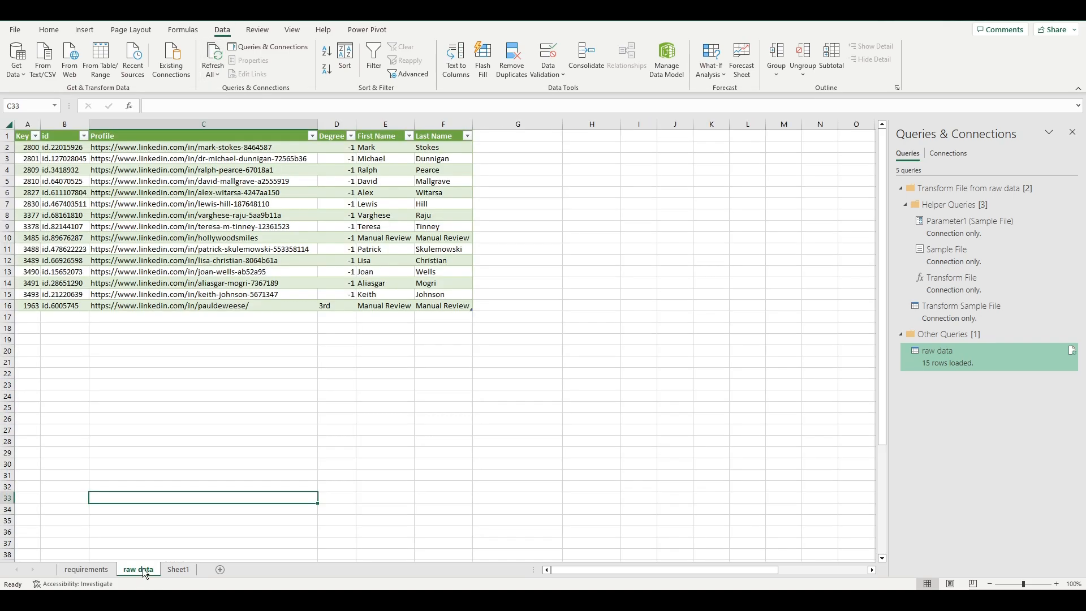
pyautogui.click(213, 57)
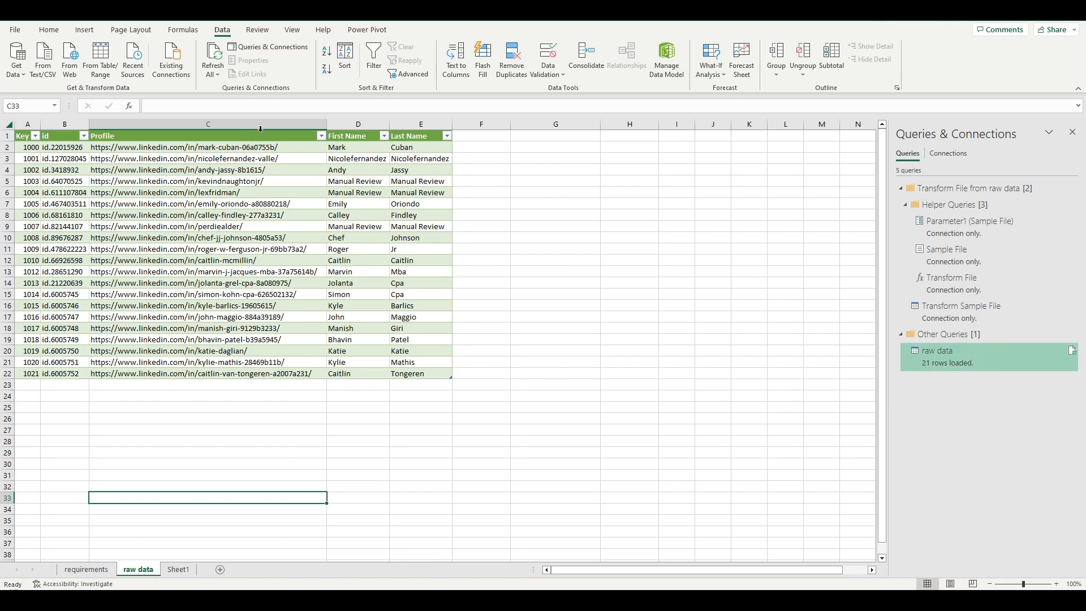
# - Review the refreshed profile URLs in rows 2 to 22 and the First Name and Last Name columns
pyautogui.moveTo(257, 148); pyautogui.dragTo(271, 370)
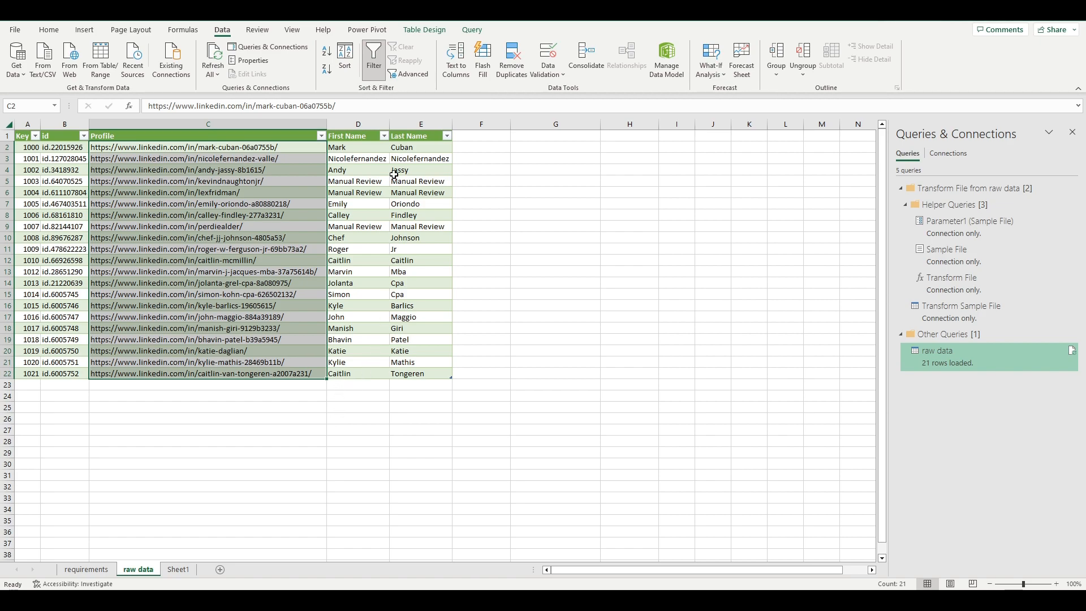
pyautogui.click(502, 247)
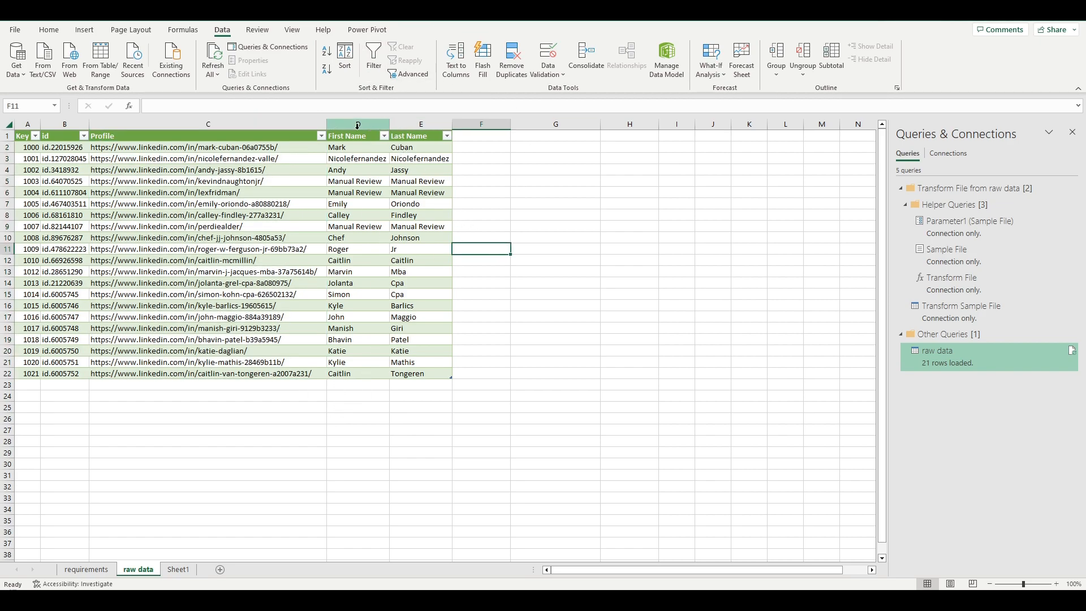
pyautogui.moveTo(358, 124); pyautogui.dragTo(403, 129)
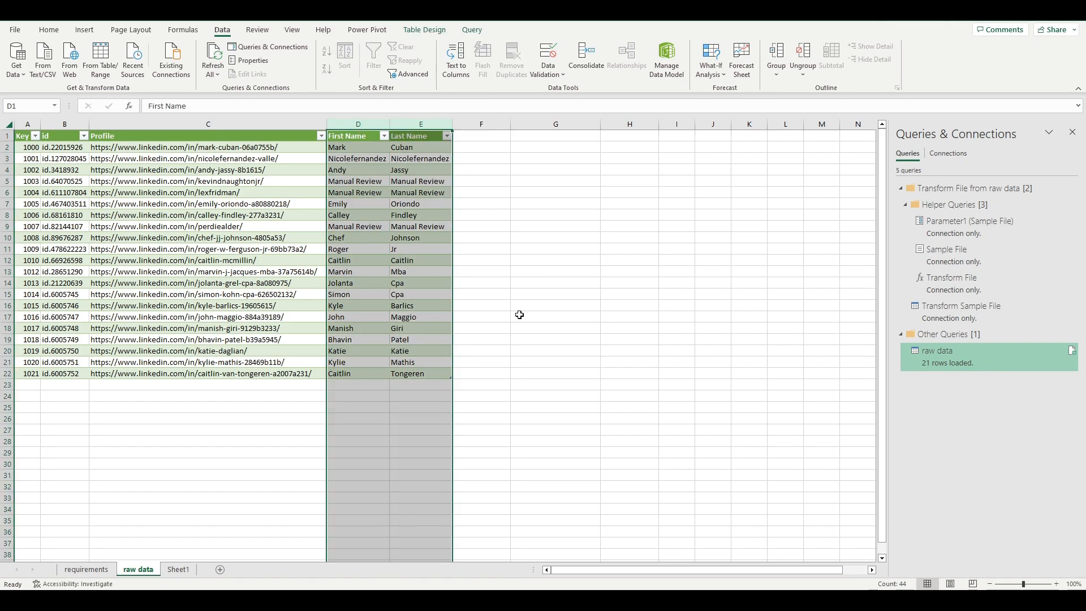
pyautogui.click(534, 247)
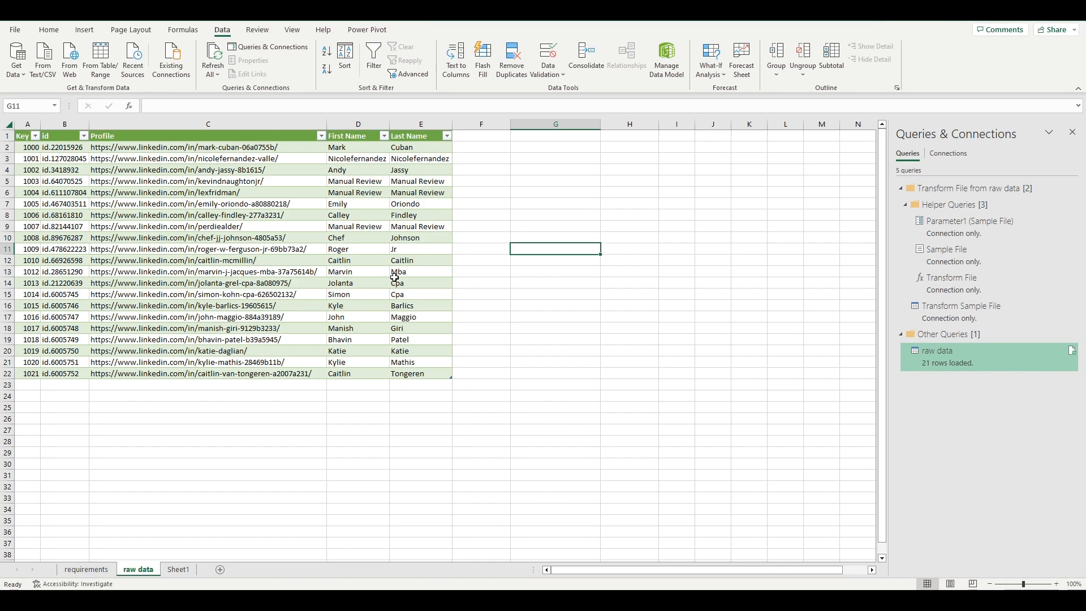
# - Bold the Last Name entries Mba and Cpa in cells E13 to E15
pyautogui.click(421, 271)
pyautogui.hotkey('ctrl', 'b')
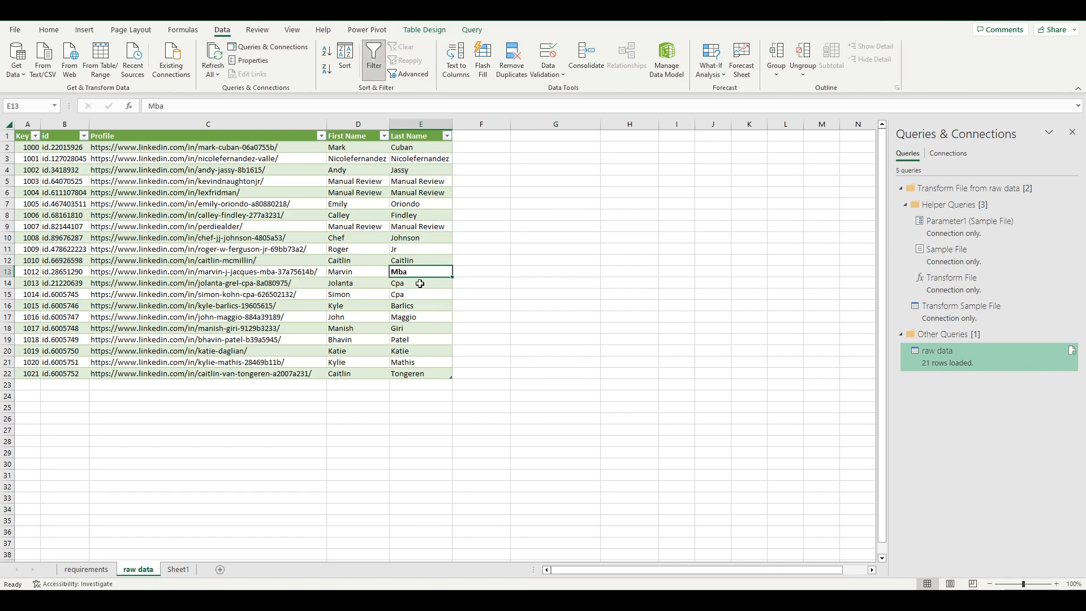
pyautogui.moveTo(421, 283); pyautogui.dragTo(417, 296)
pyautogui.hotkey('ctrl', 'b')
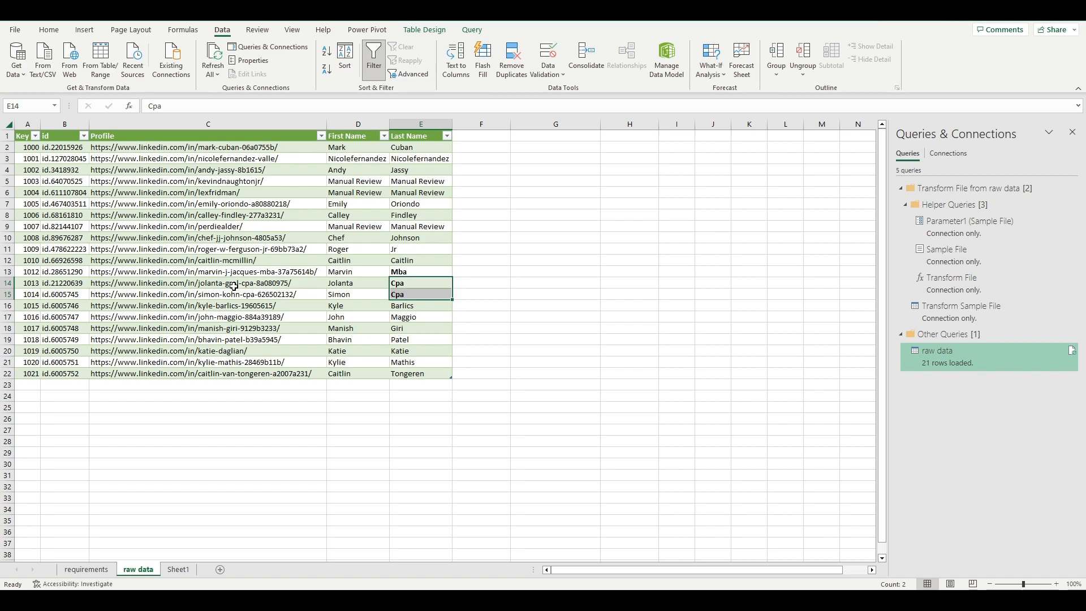
# - Examine the part from cpa onward in the row 14 profile URL and compare it with that row's Last Name
pyautogui.click(244, 284)
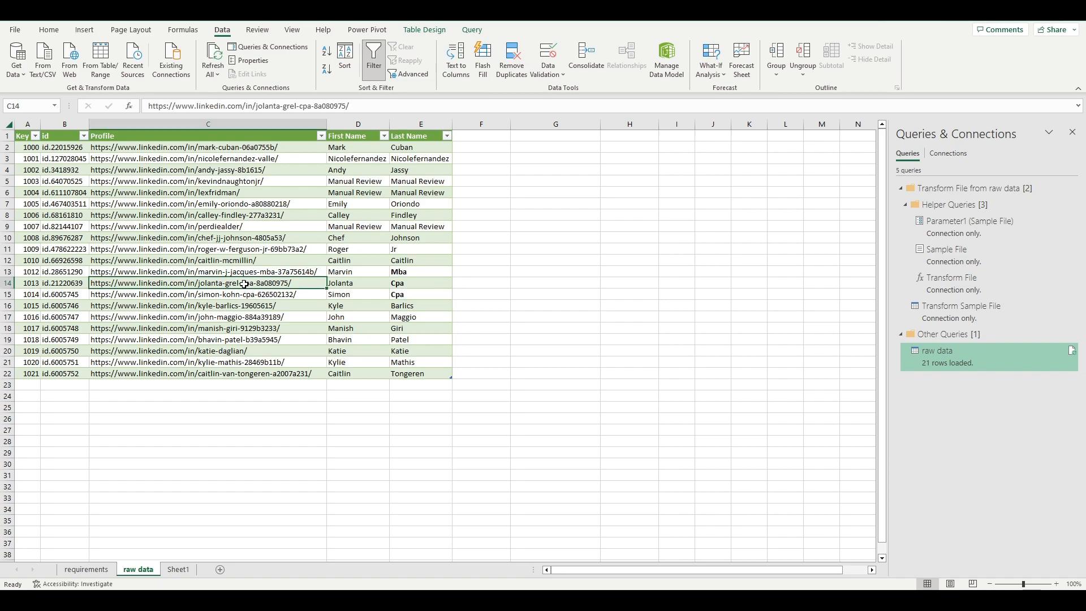
pyautogui.doubleClick(243, 284)
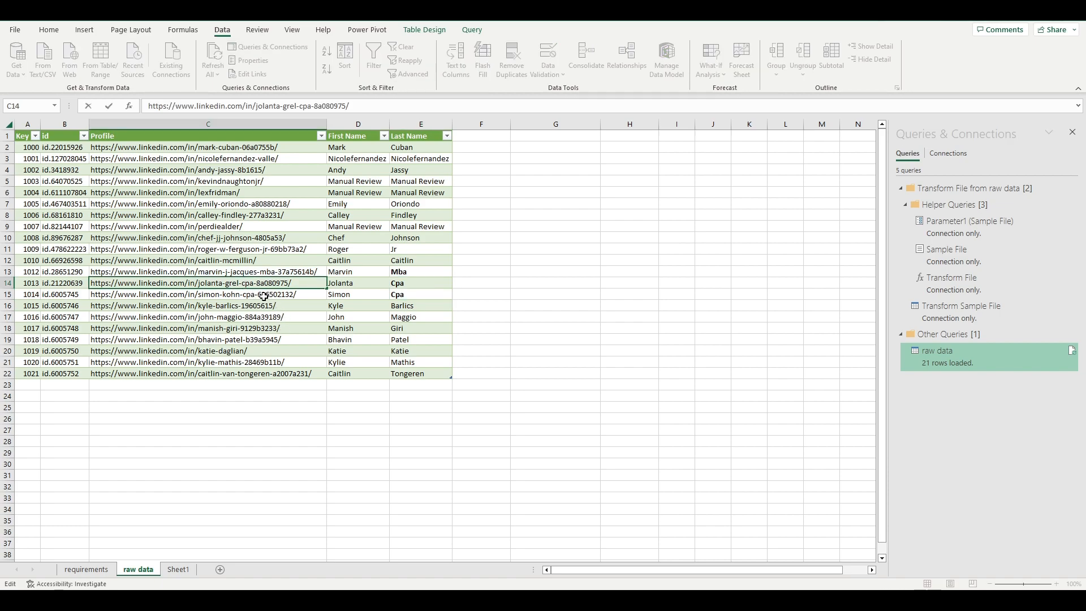
pyautogui.moveTo(241, 283); pyautogui.dragTo(291, 282)
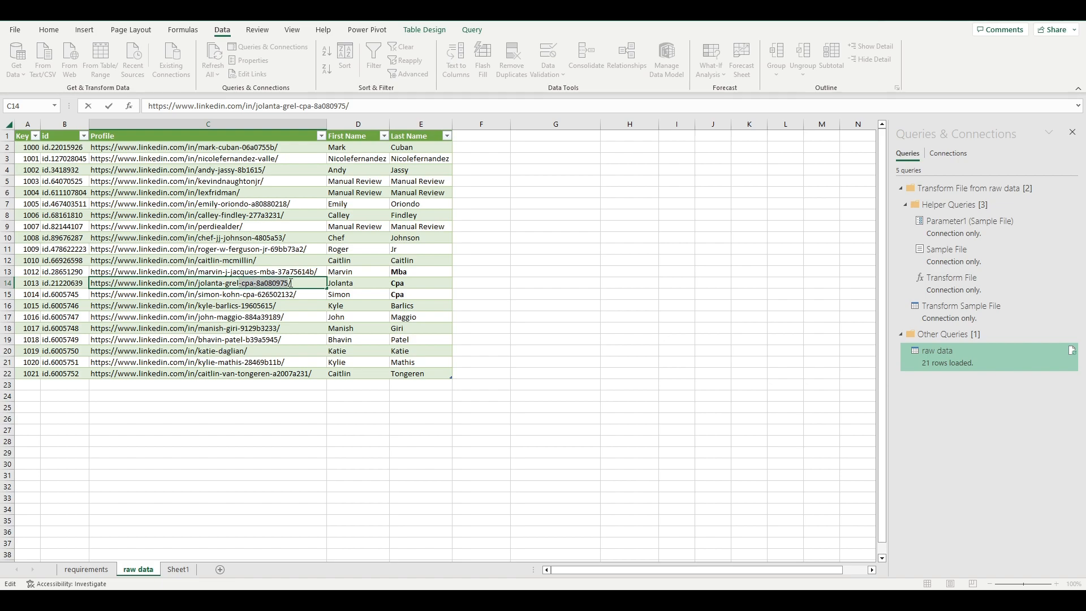
pyautogui.click(423, 283)
pyautogui.press('Left')
pyautogui.press('Left')
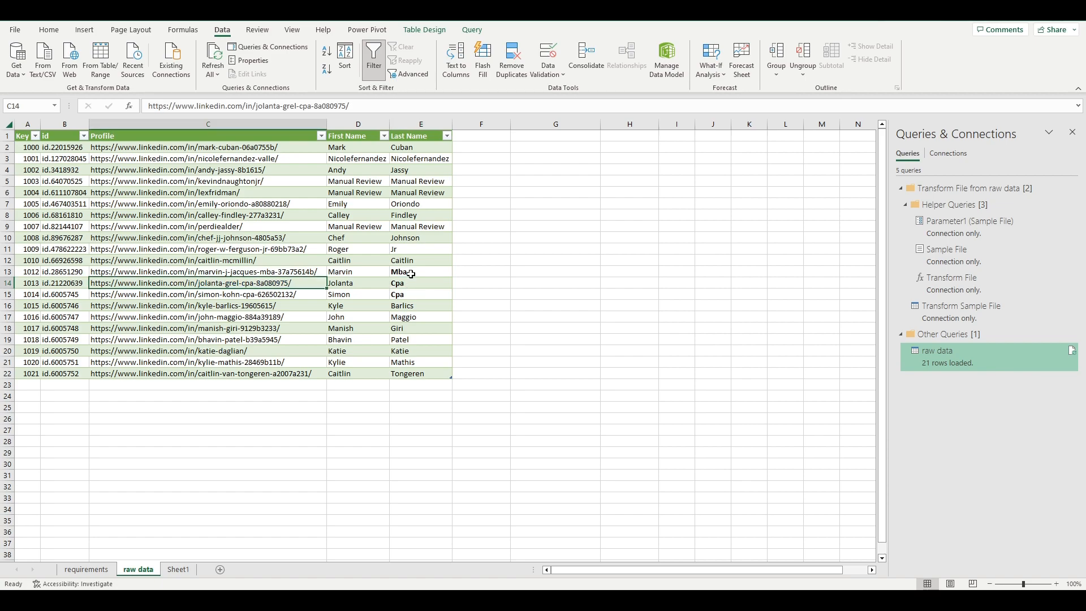
# - Check the profile URL in row 11 and bold that row's Last Name entry, Jr
pyautogui.press('Up')
pyautogui.press('Up')
pyautogui.press('Up')
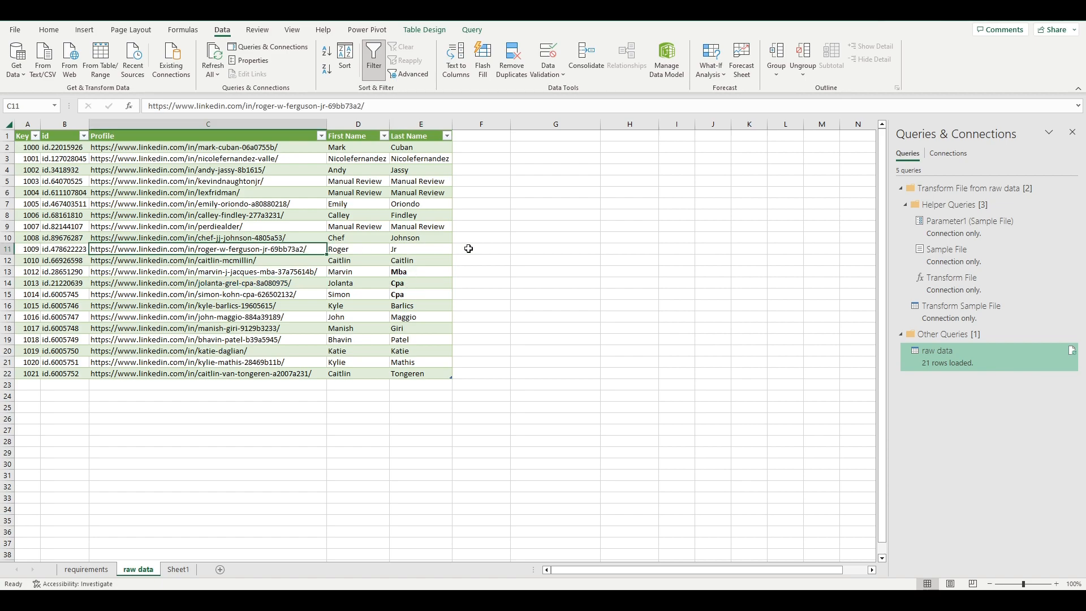
pyautogui.click(430, 249)
# - Review the Last Name entries in rows 13 to 15 and rows 20 to 22
pyautogui.moveTo(412, 272); pyautogui.dragTo(405, 296)
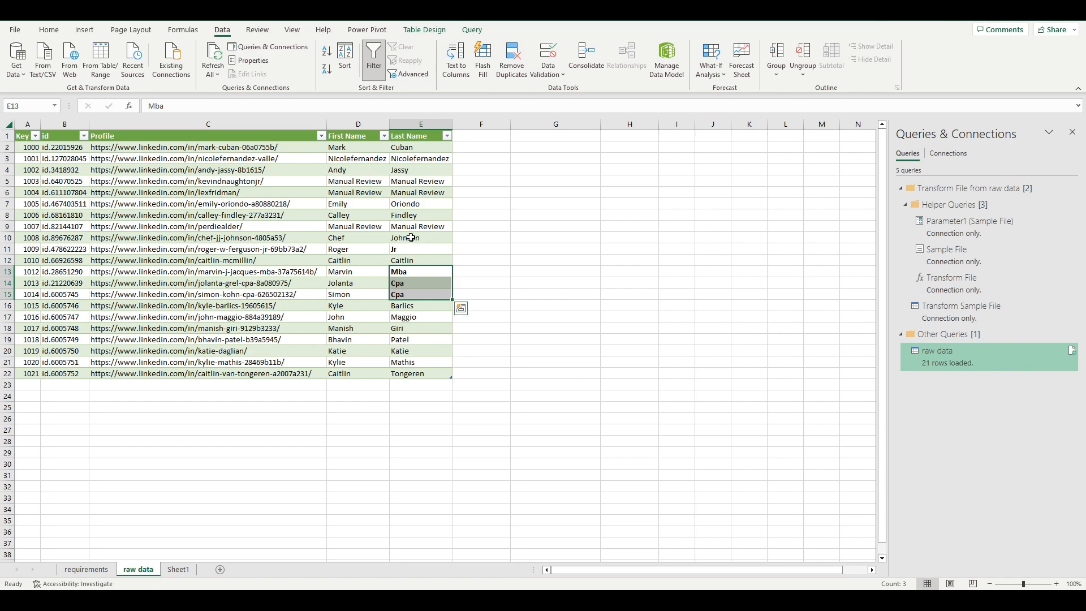
pyautogui.moveTo(417, 372); pyautogui.dragTo(437, 362)
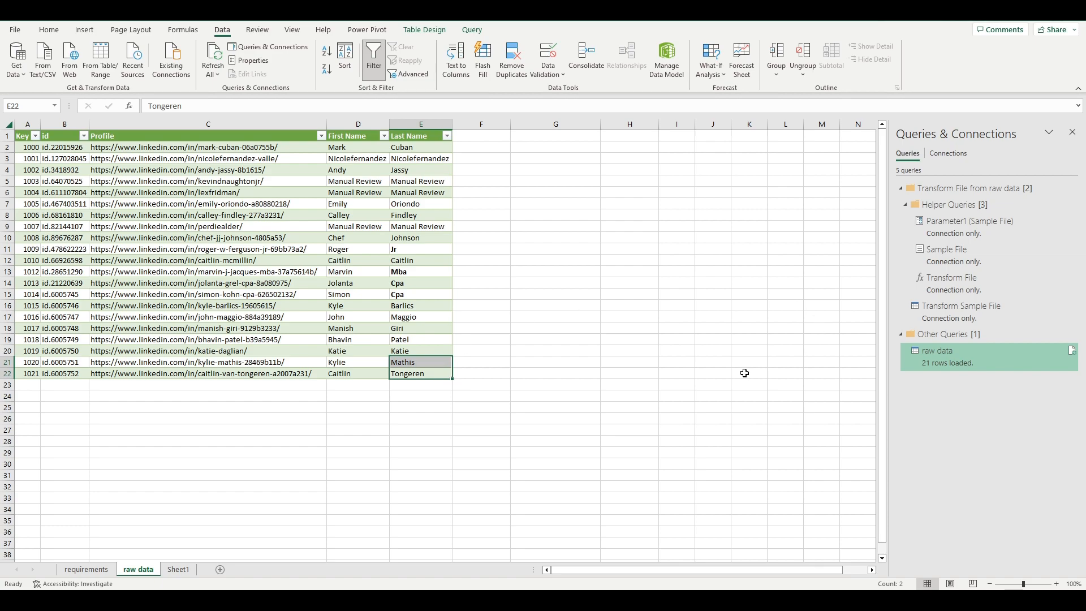
pyautogui.click(555, 395)
pyautogui.click(419, 351)
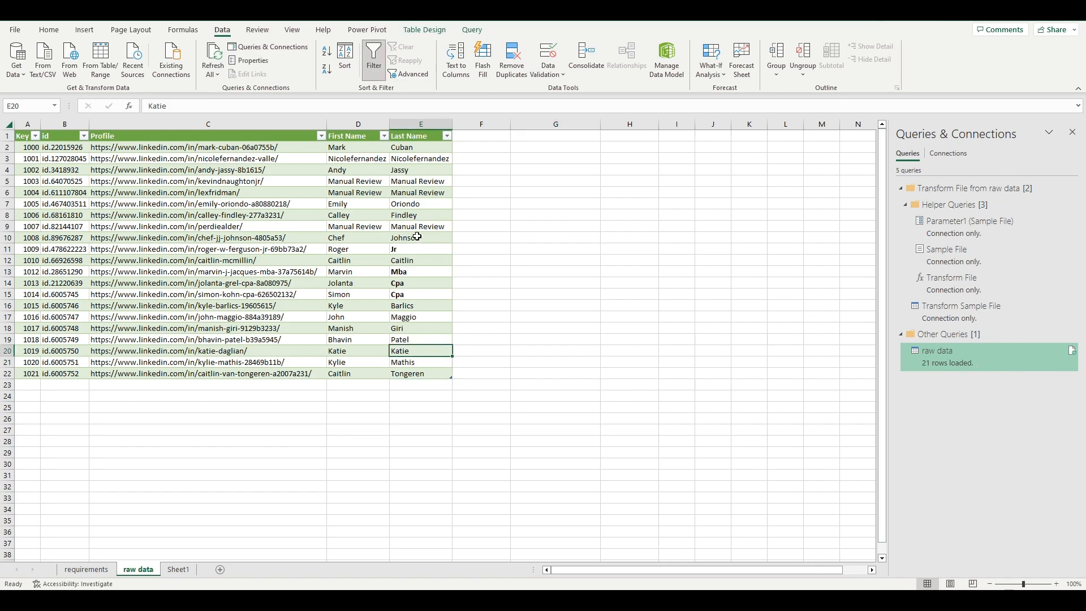
# - Examine the trailing code in the row 2 profile URL and compare it with row 3's URL and First Name
pyautogui.click(268, 159)
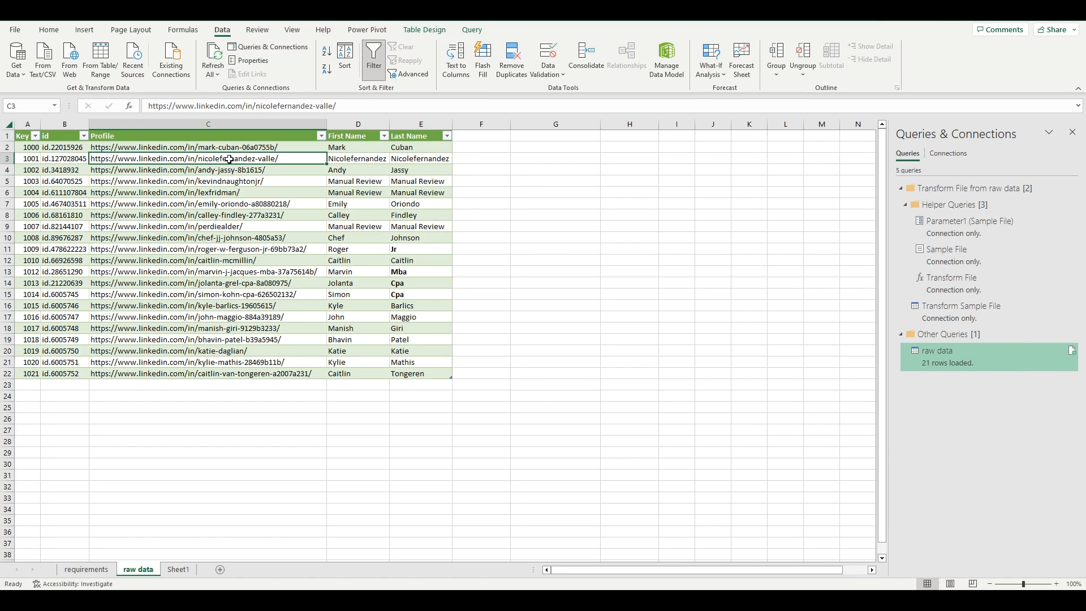
pyautogui.doubleClick(255, 148)
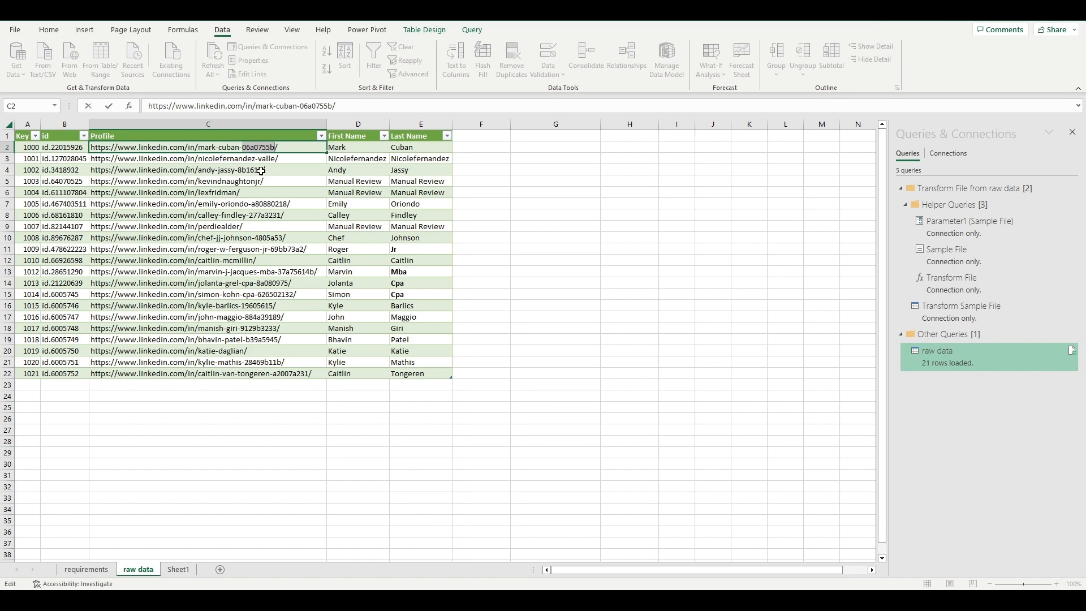
pyautogui.click(292, 161)
pyautogui.hotkey('ctrl', 'z')
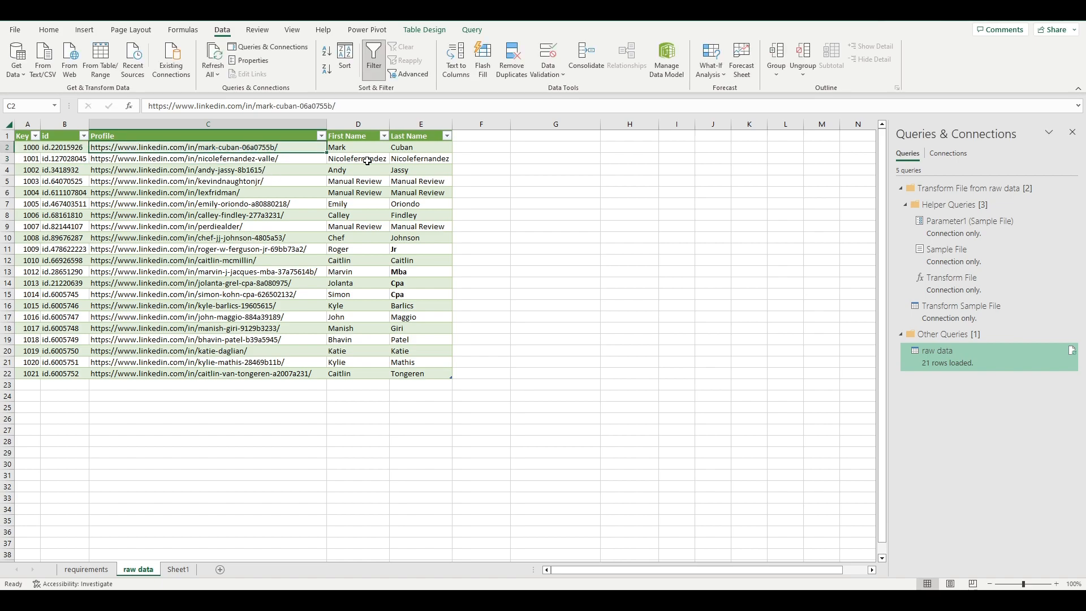
pyautogui.click(284, 160)
pyautogui.click(342, 155)
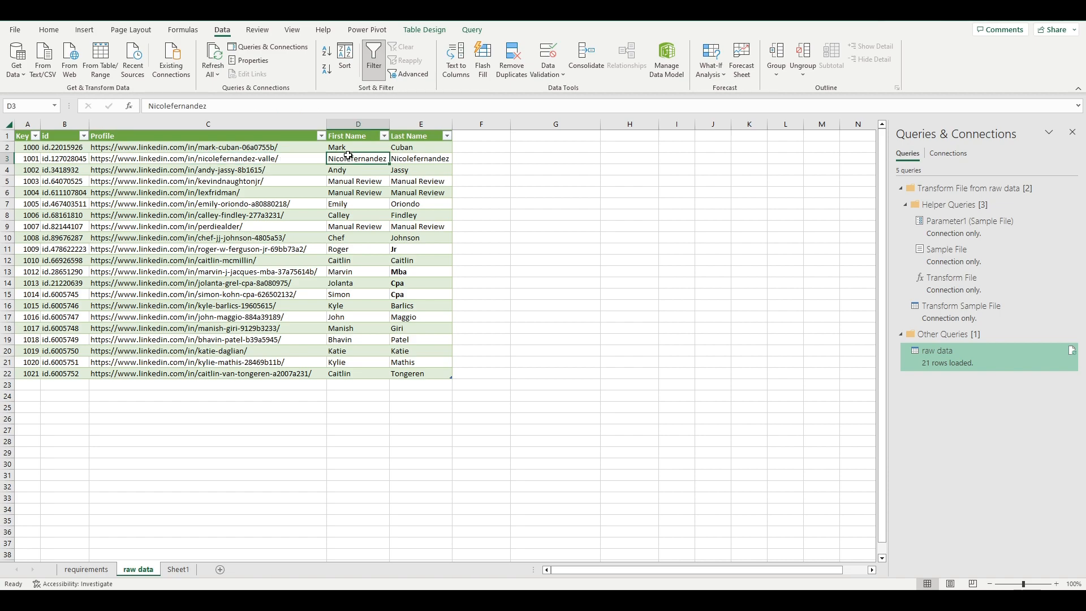
# - Examine the ending after the hyphen in the row 3 profile URL and compare it with both name entries in that row
pyautogui.doubleClick(256, 159)
pyautogui.moveTo(254, 159); pyautogui.dragTo(280, 159)
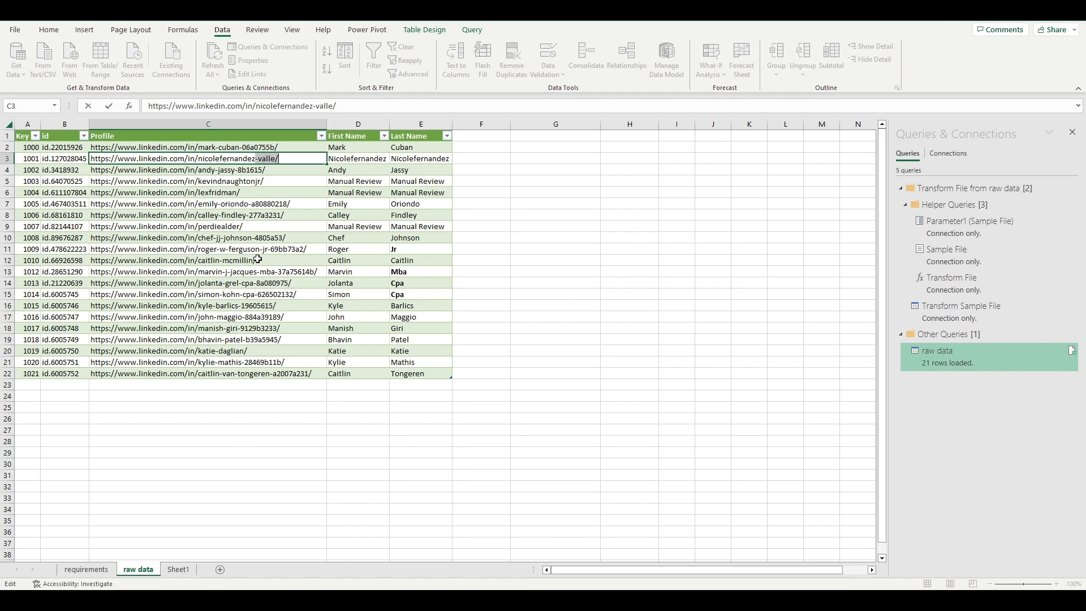
pyautogui.click(252, 213)
pyautogui.hotkey('ctrl', 'z')
pyautogui.click(404, 155)
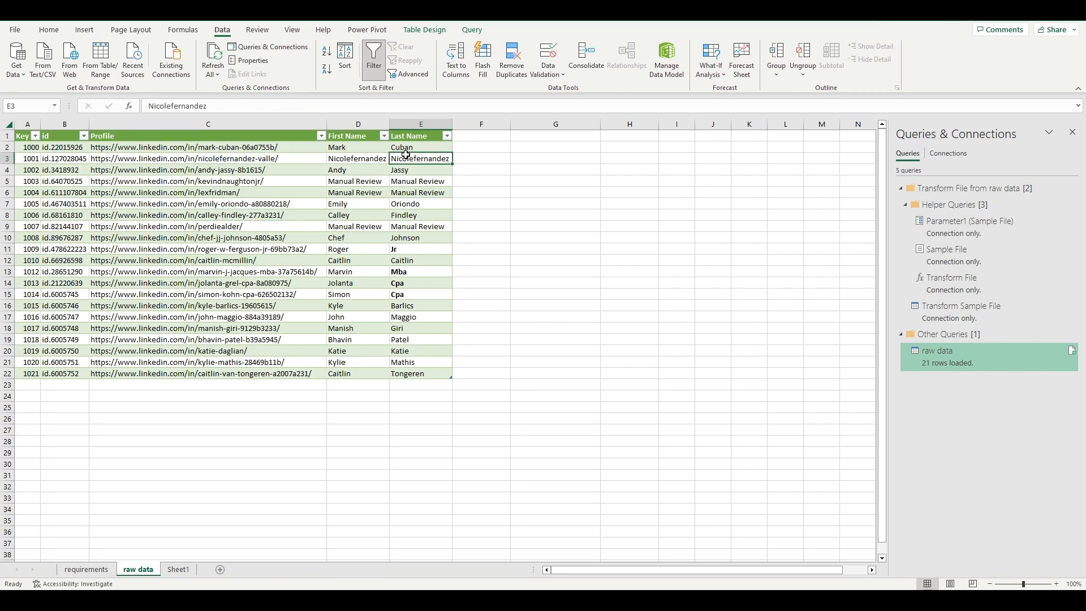
pyautogui.moveTo(404, 155); pyautogui.dragTo(360, 158)
pyautogui.click(394, 340)
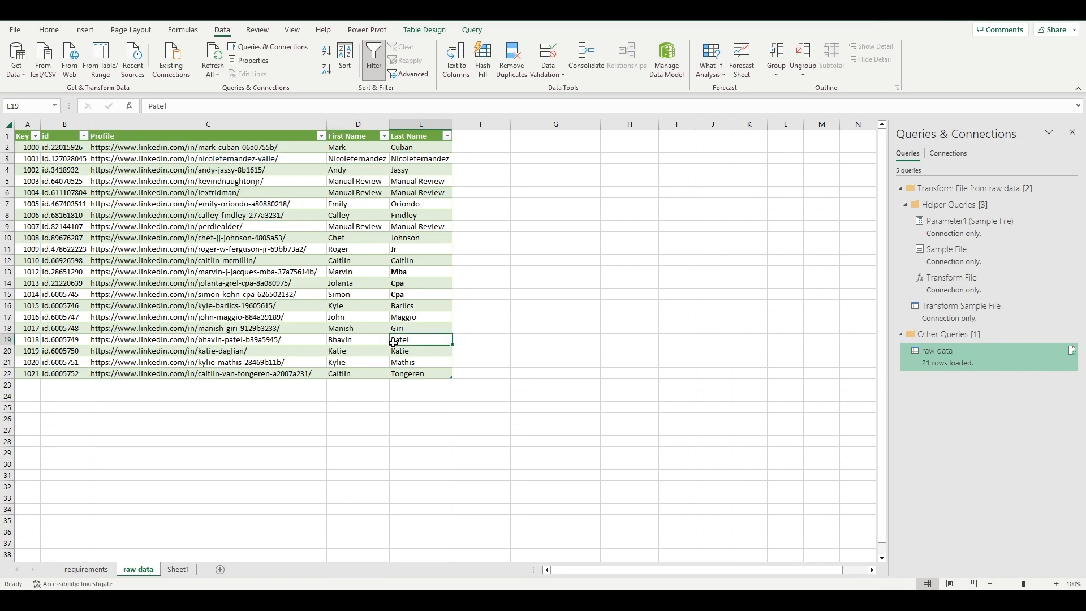
# - Open the raw data query for editing, delete its Removed Columns1 step and bring the Last Name column into view
pyautogui.rightClick(921, 366)
pyautogui.click(970, 388)
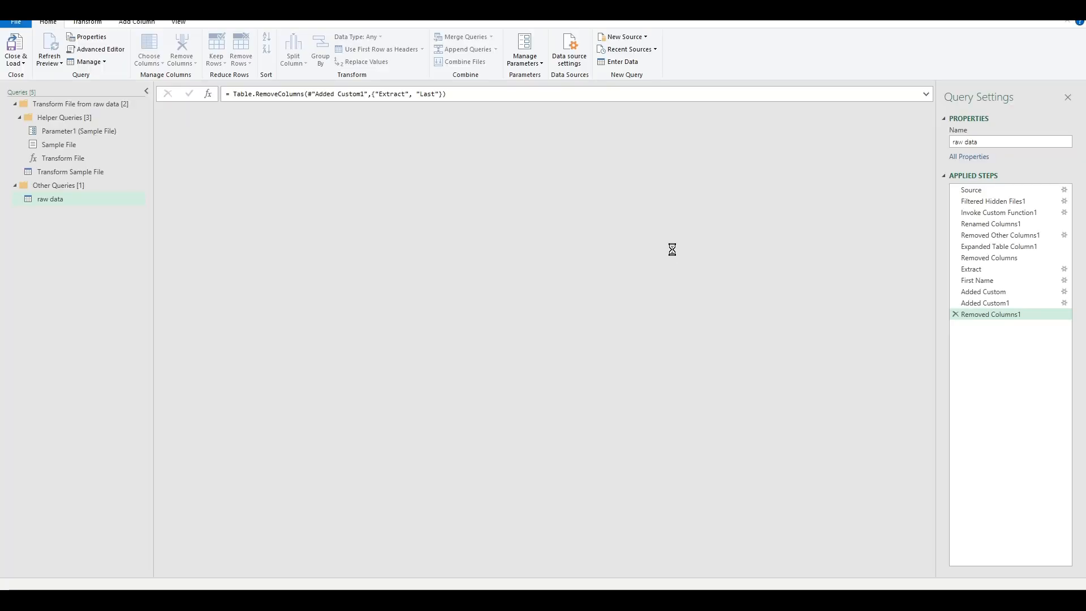
pyautogui.click(955, 314)
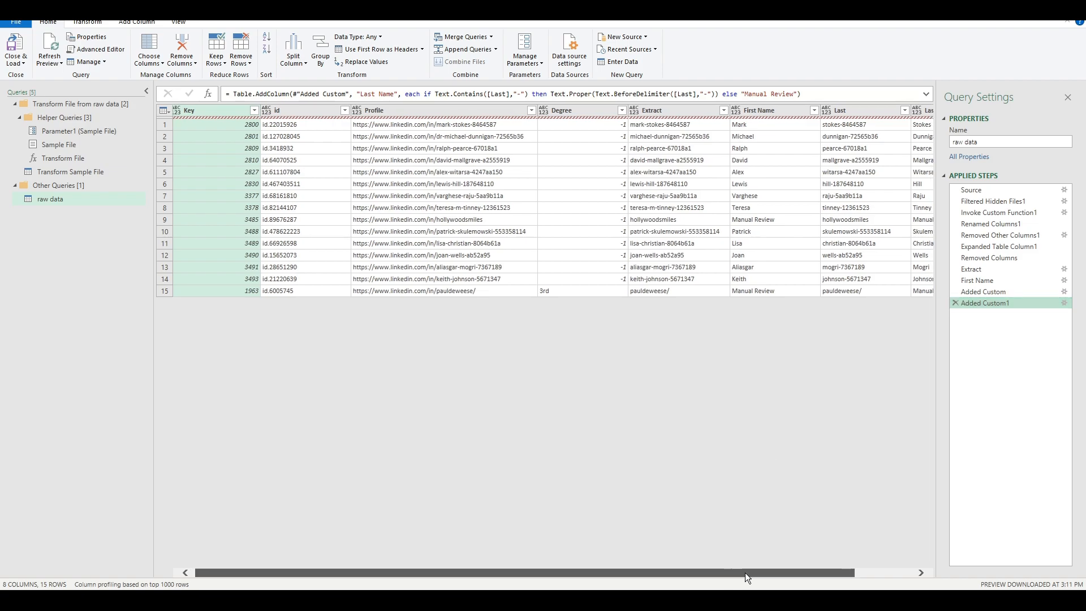
pyautogui.moveTo(735, 573); pyautogui.dragTo(800, 571)
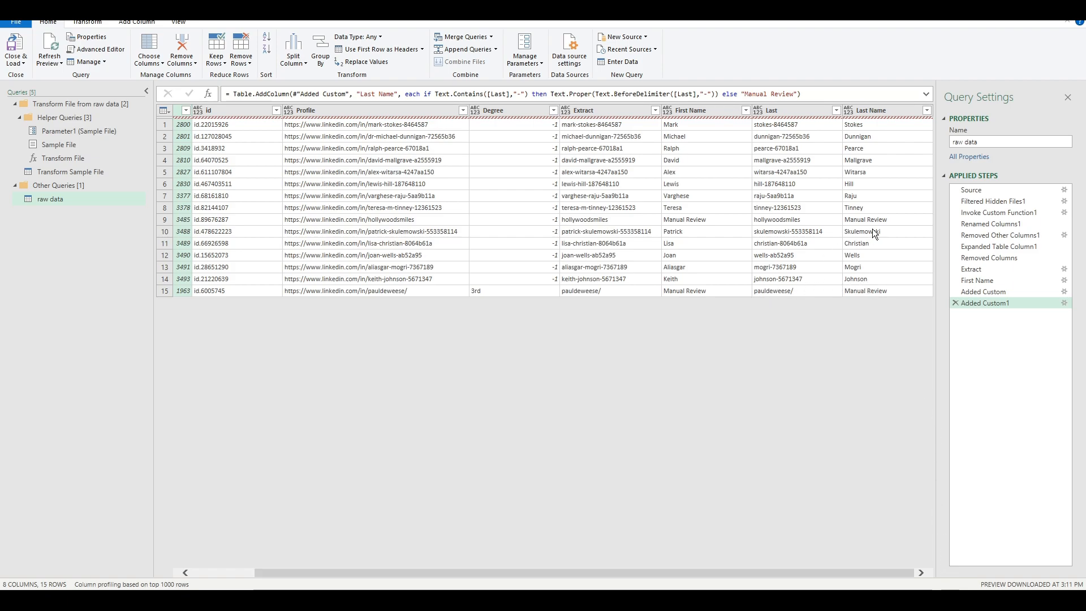
# - Refresh the query preview and review the Last Name values in rows 10 and 14 against the Last and Extract columns
pyautogui.click(50, 51)
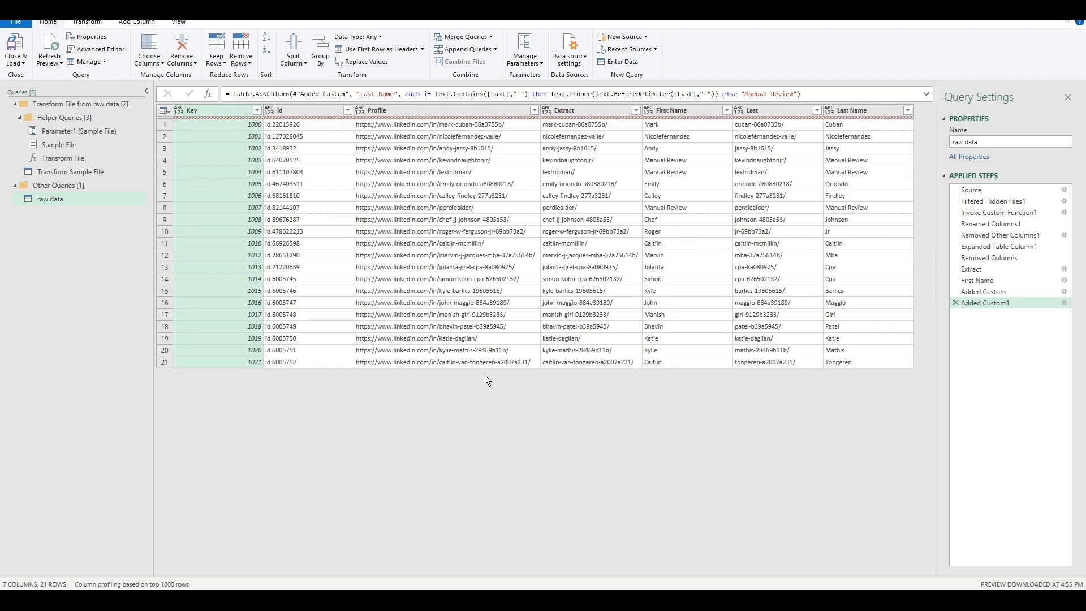
pyautogui.click(861, 110)
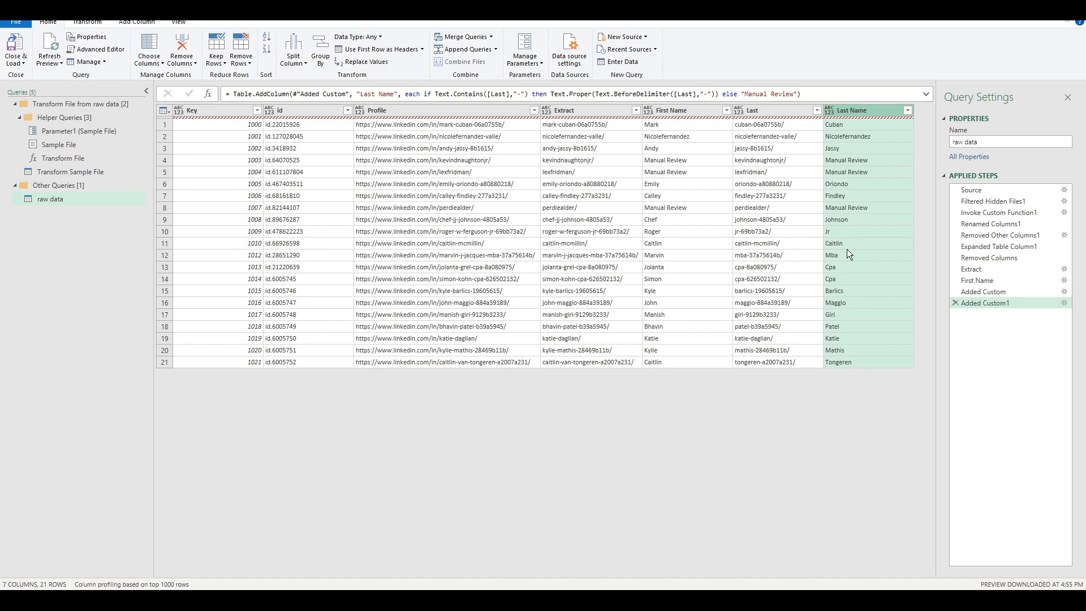
pyautogui.moveTo(843, 256); pyautogui.dragTo(837, 276)
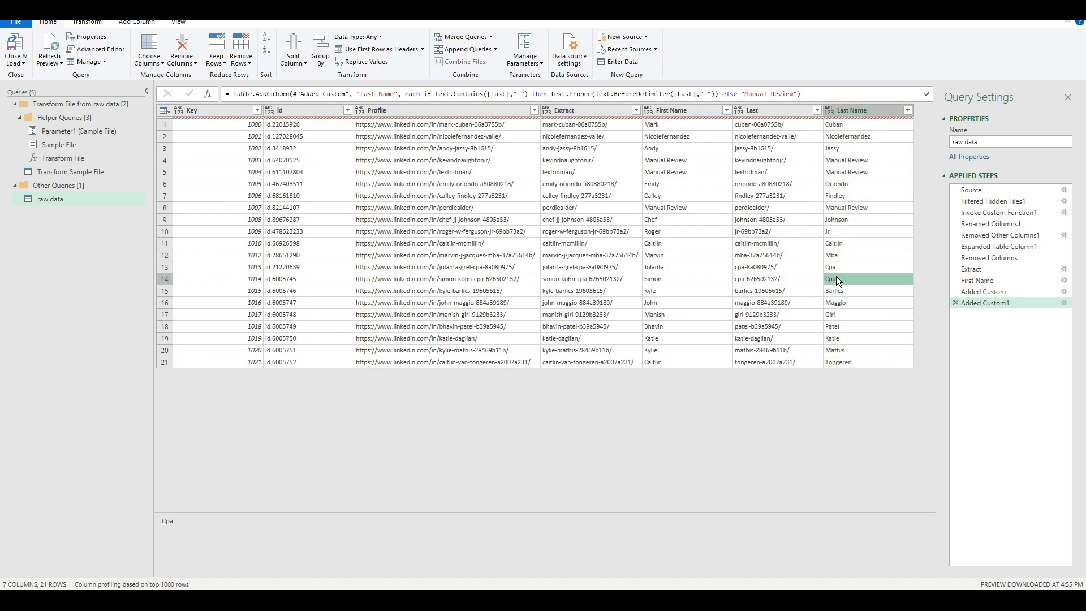
pyautogui.click(845, 229)
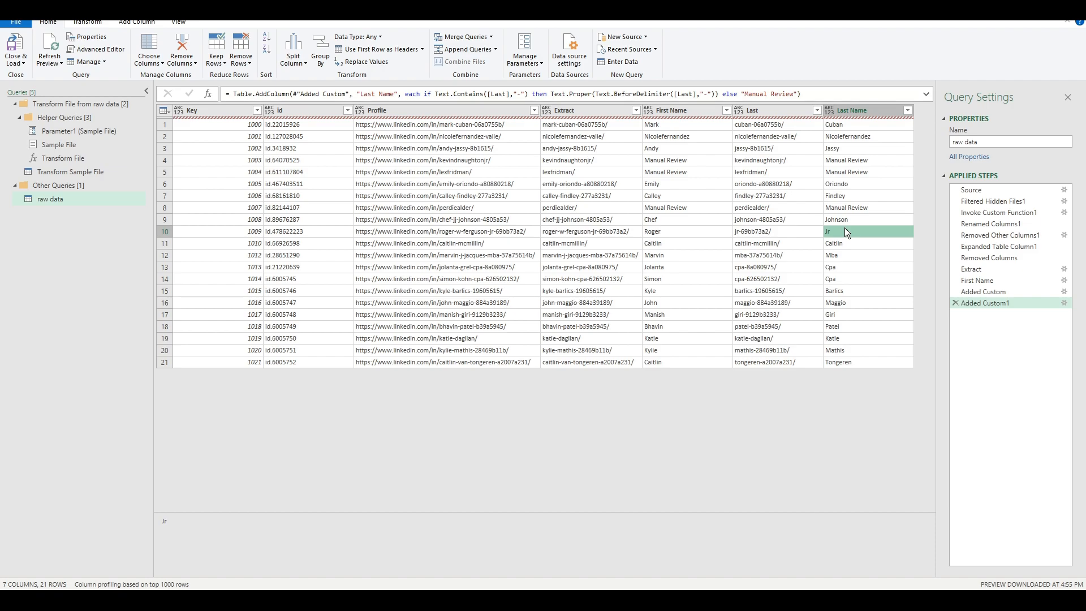
pyautogui.click(774, 111)
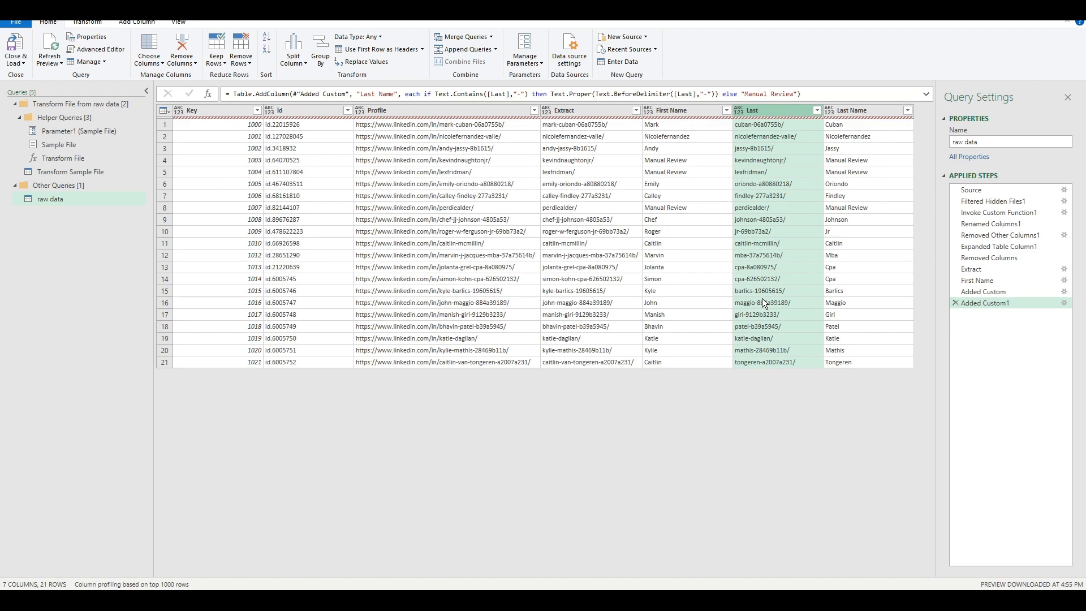
pyautogui.click(556, 112)
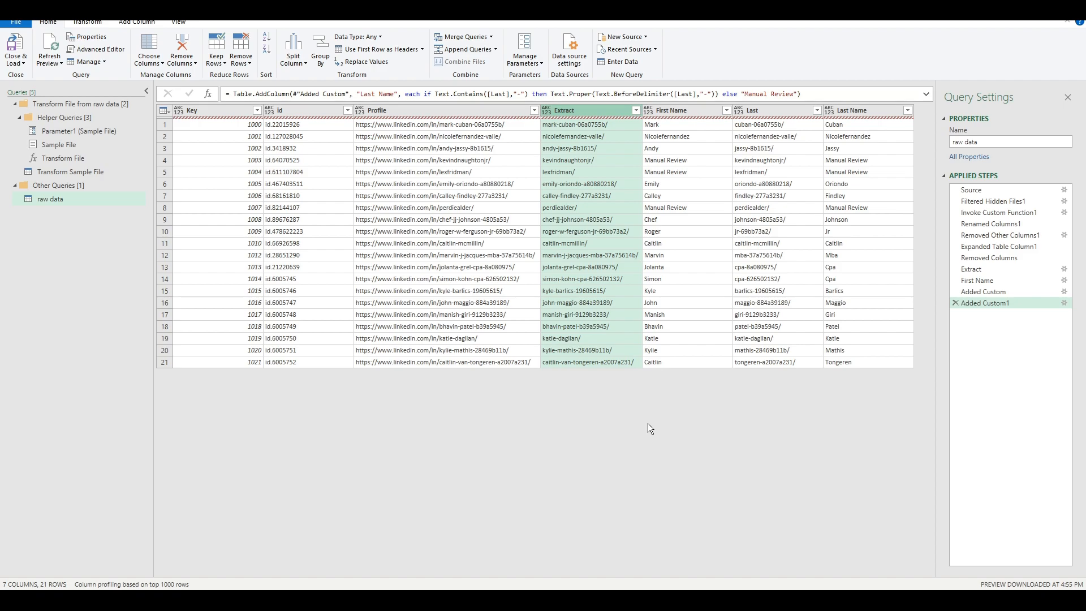
# - Insert a step directly after Extract that replaces "-cpa-" with "-" in the Extract column
pyautogui.click(1013, 273)
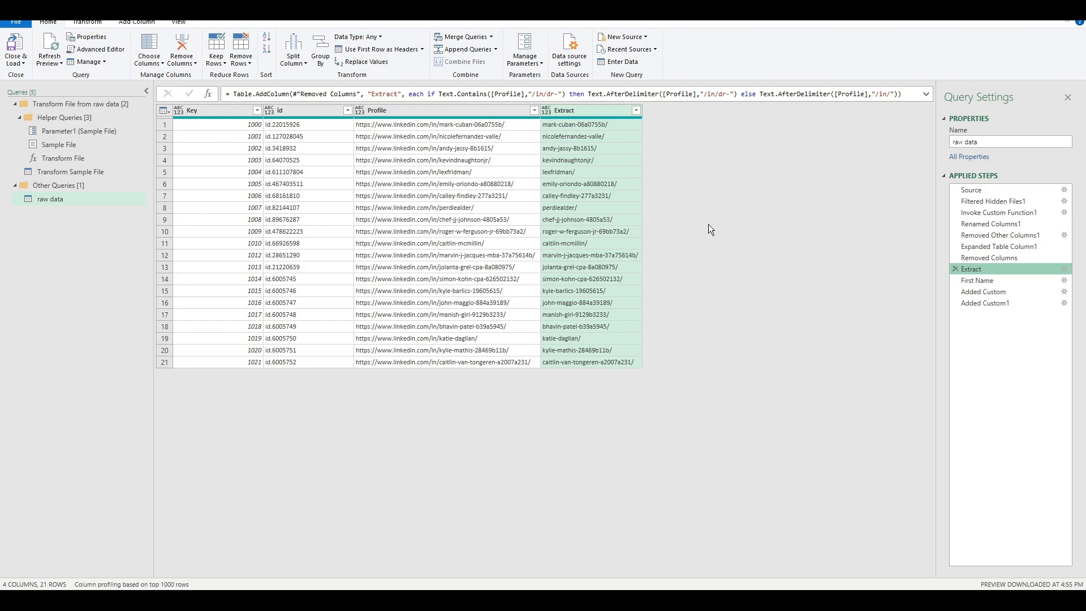
pyautogui.rightClick(589, 112)
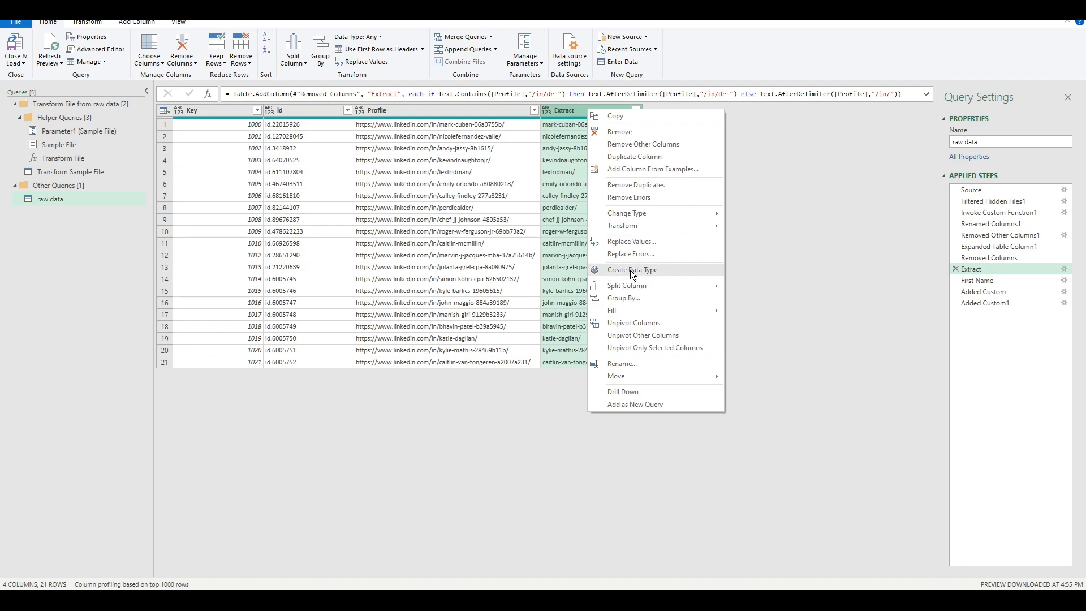
pyautogui.click(658, 244)
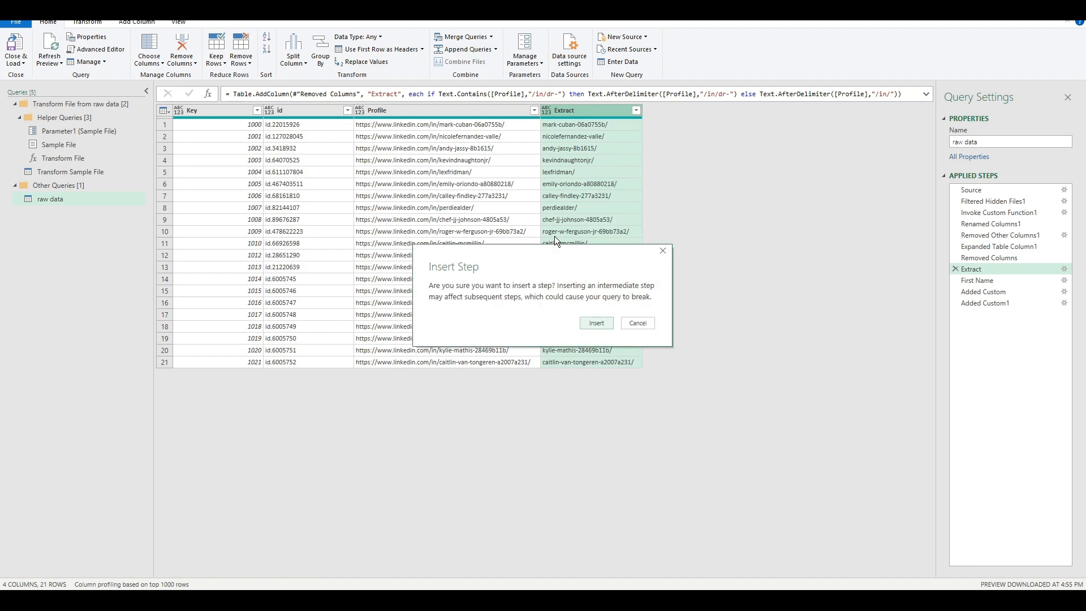
pyautogui.click(607, 322)
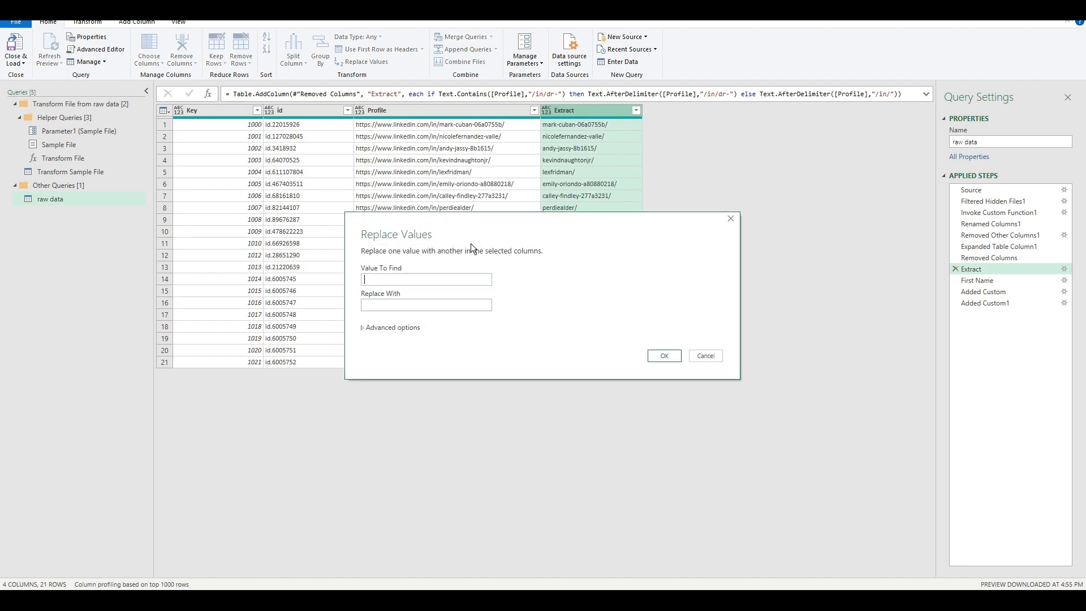
pyautogui.write('cpa-')
pyautogui.press('Home')
pyautogui.write('-cpa-')
pyautogui.moveTo(383, 280); pyautogui.dragTo(296, 280)
pyautogui.click(383, 302)
pyautogui.click(665, 355)
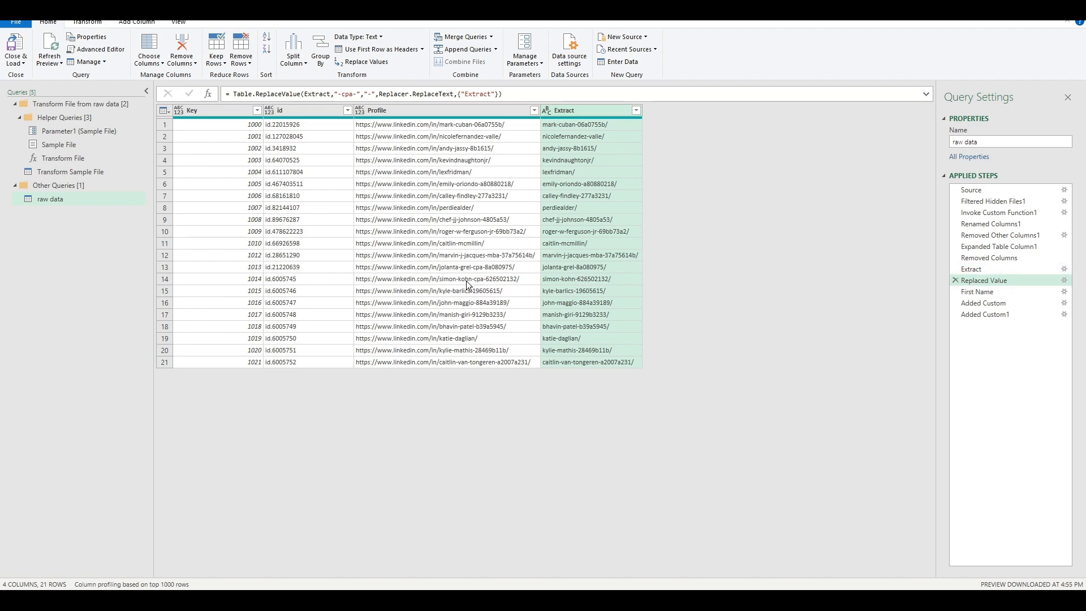
# - Insert another replacement step that changes "-mba-" to "-" in the Extract column
pyautogui.rightClick(575, 110)
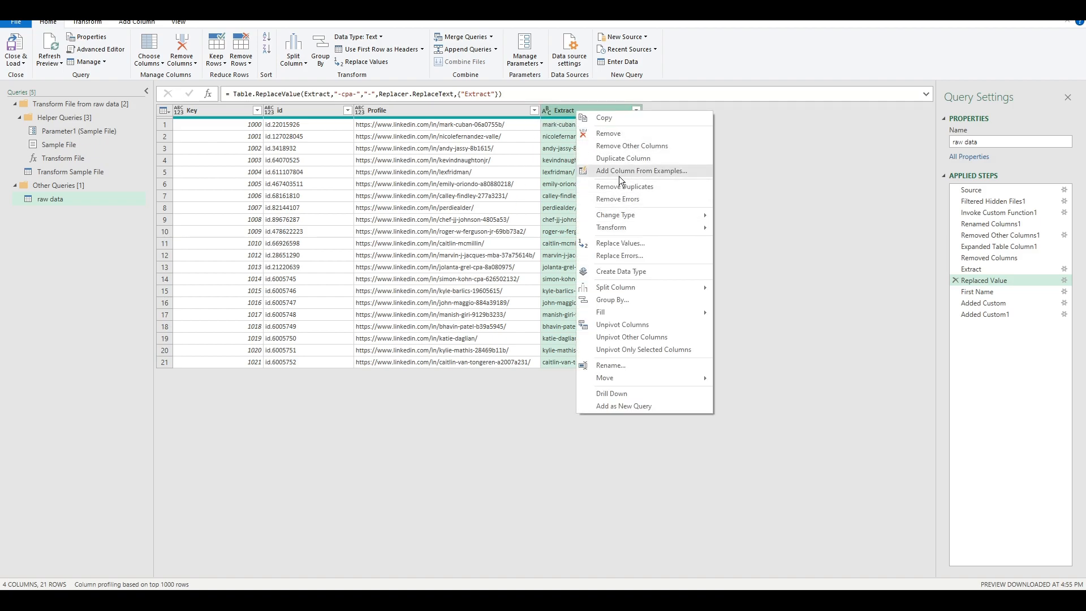
pyautogui.click(629, 243)
pyautogui.click(602, 324)
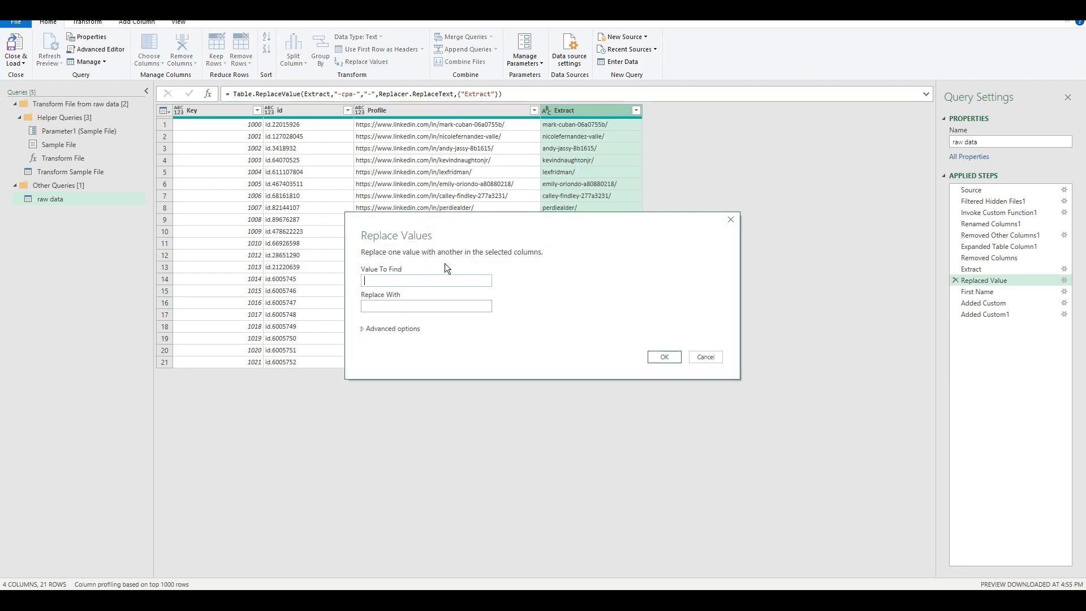
pyautogui.write('cpa')
pyautogui.press('BackSpace')
pyautogui.press('BackSpace')
pyautogui.write('mb')
pyautogui.press('Tab')
pyautogui.write('-')
pyautogui.click(388, 285)
pyautogui.write('-')
pyautogui.press('Home')
pyautogui.write('-')
pyautogui.hotkey('ctrl', 'a')
pyautogui.click(661, 356)
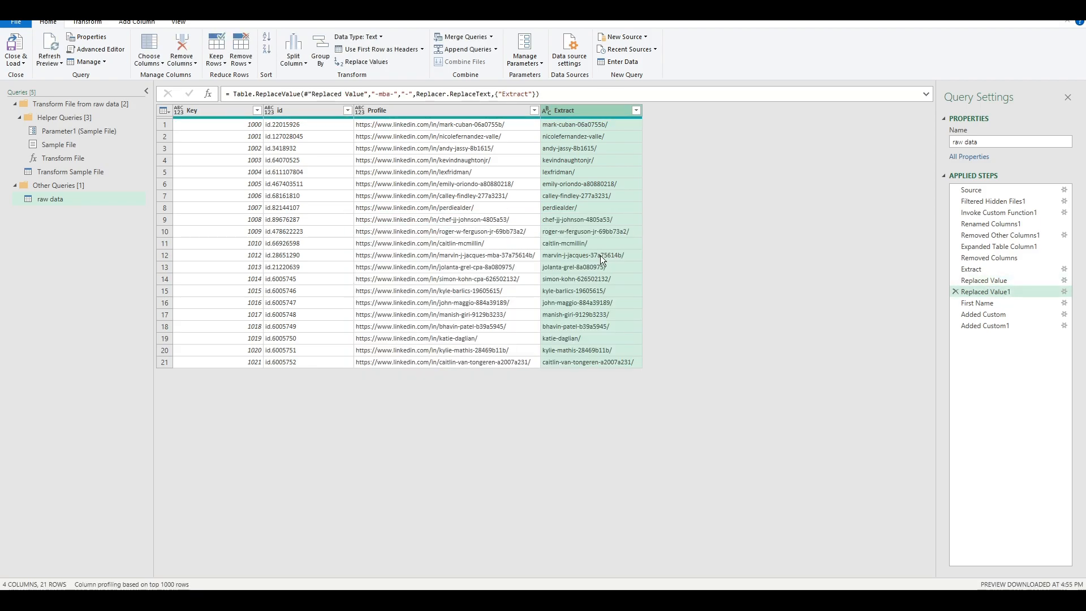
# - Rename the "-mba-" replacement step as MBA and the "-cpa-" replacement step as CPA
pyautogui.doubleClick(990, 292)
pyautogui.write('R')
pyautogui.press('BackSpace')
pyautogui.write('MBA')
pyautogui.press('Return')
pyautogui.doubleClick(999, 282)
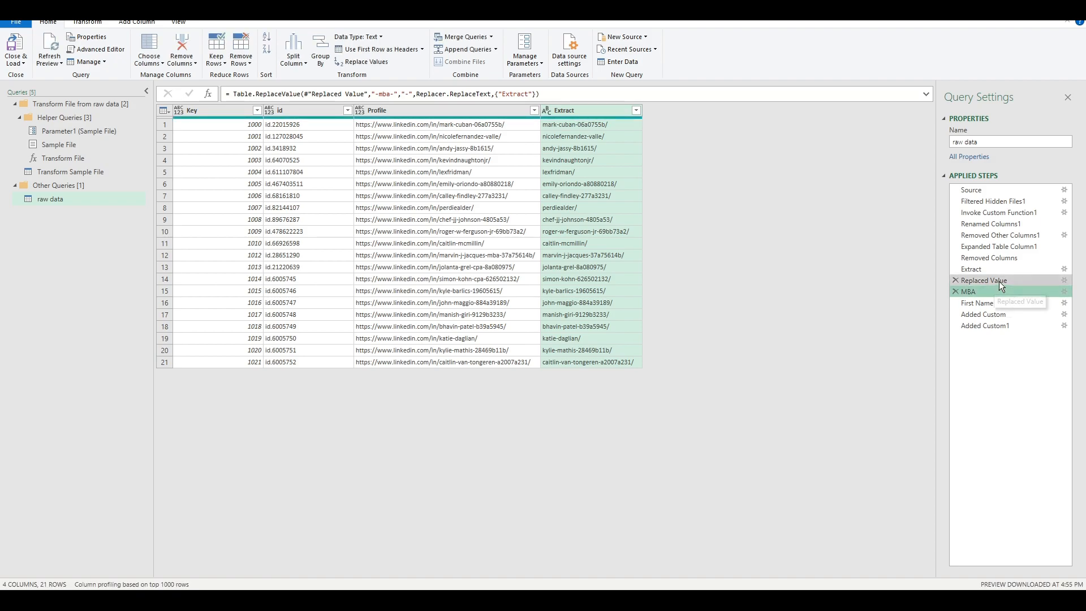
pyautogui.write('CPA')
pyautogui.press('Return')
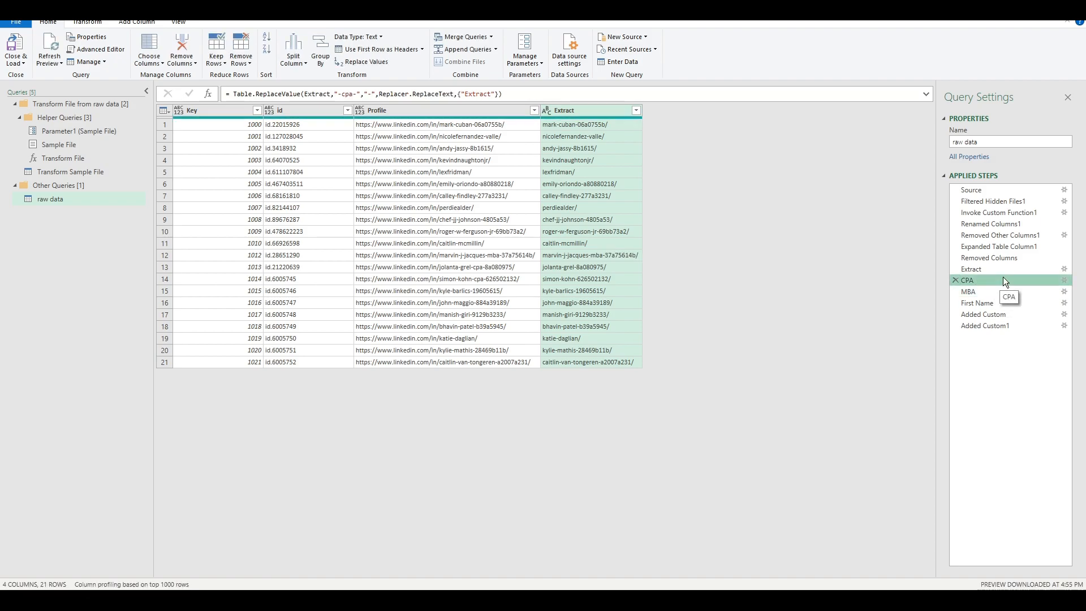
# - Insert a step after MBA that replaces "-jr-" with "-" in the Extract column
pyautogui.click(1000, 288)
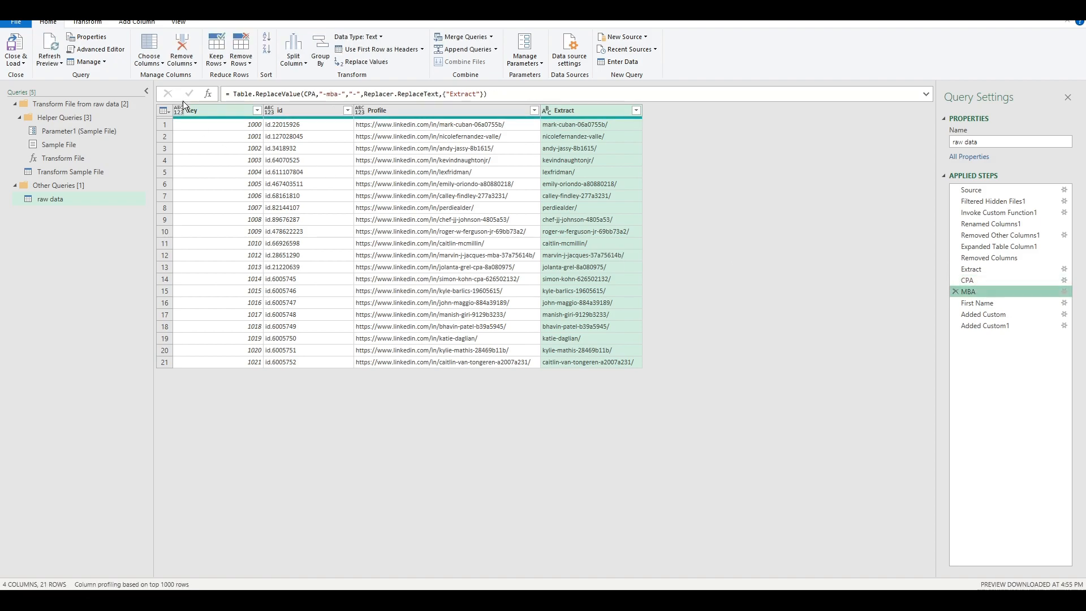
pyautogui.rightClick(609, 108)
pyautogui.click(683, 238)
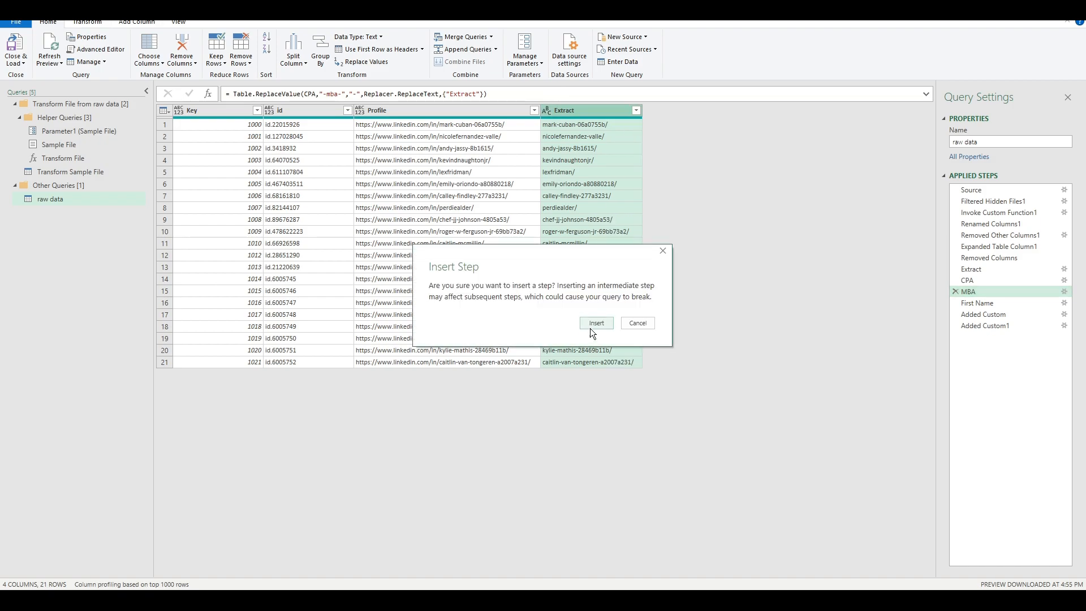
pyautogui.click(591, 326)
pyautogui.write('-jr-')
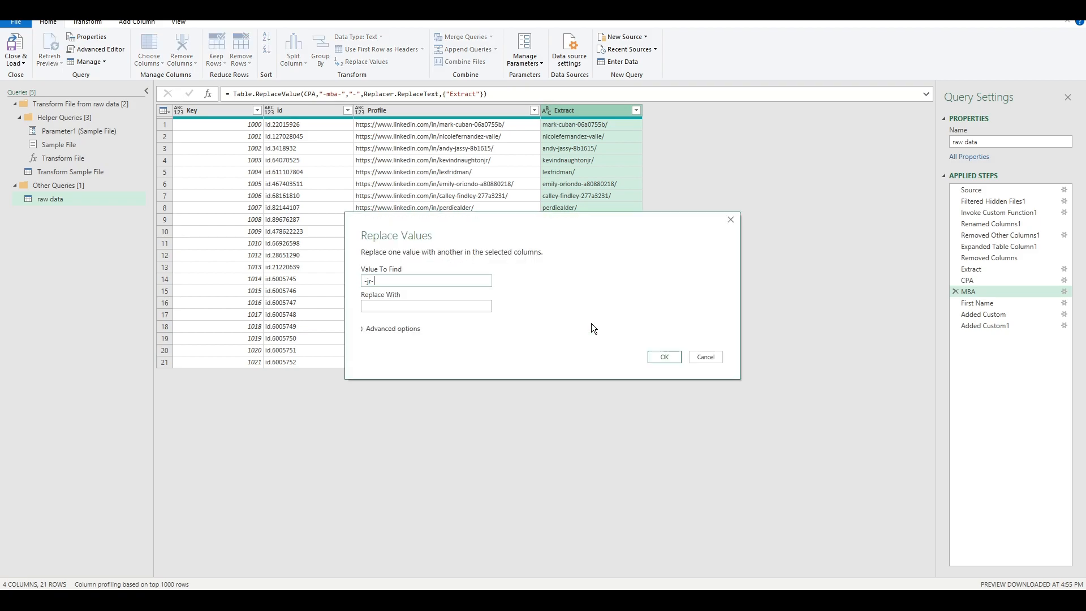
pyautogui.press('Tab')
pyautogui.write('-')
pyautogui.click(677, 356)
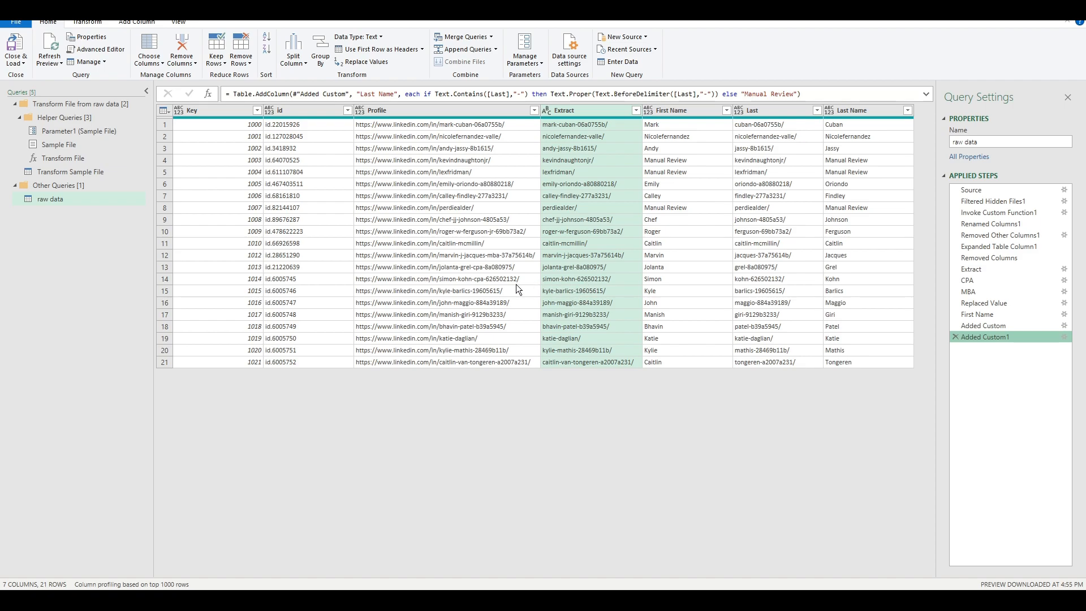
# - Check the Last Name entries in rows 13 and 14 against their profile URLs
pyautogui.click(484, 283)
pyautogui.click(508, 266)
pyautogui.click(848, 267)
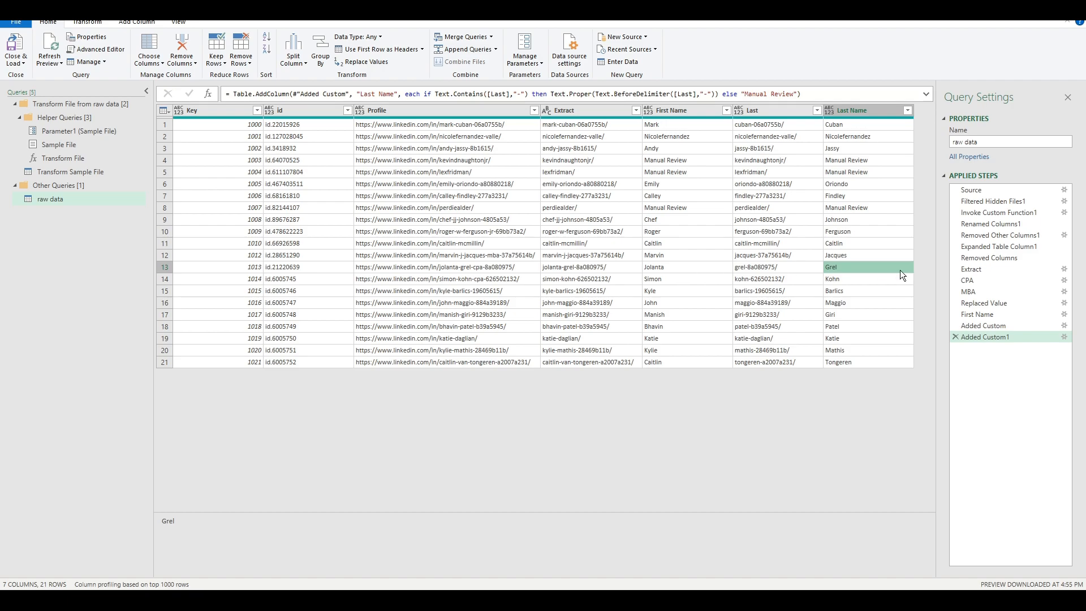
pyautogui.click(842, 278)
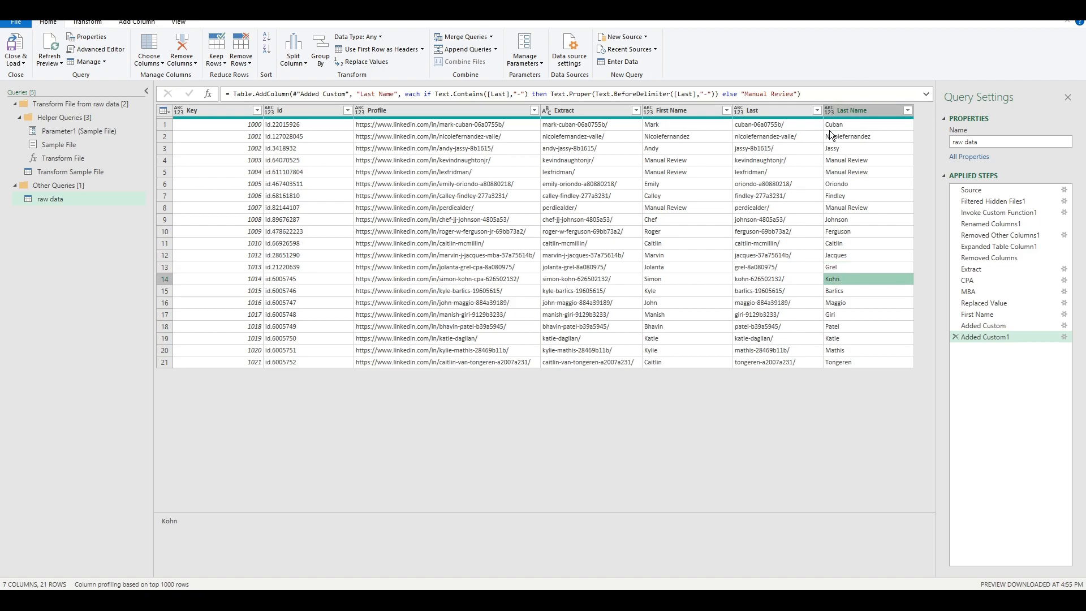
# - Compare the First Name and Last Name entries in row 2
pyautogui.click(784, 128)
pyautogui.click(872, 137)
pyautogui.click(676, 134)
pyautogui.click(877, 139)
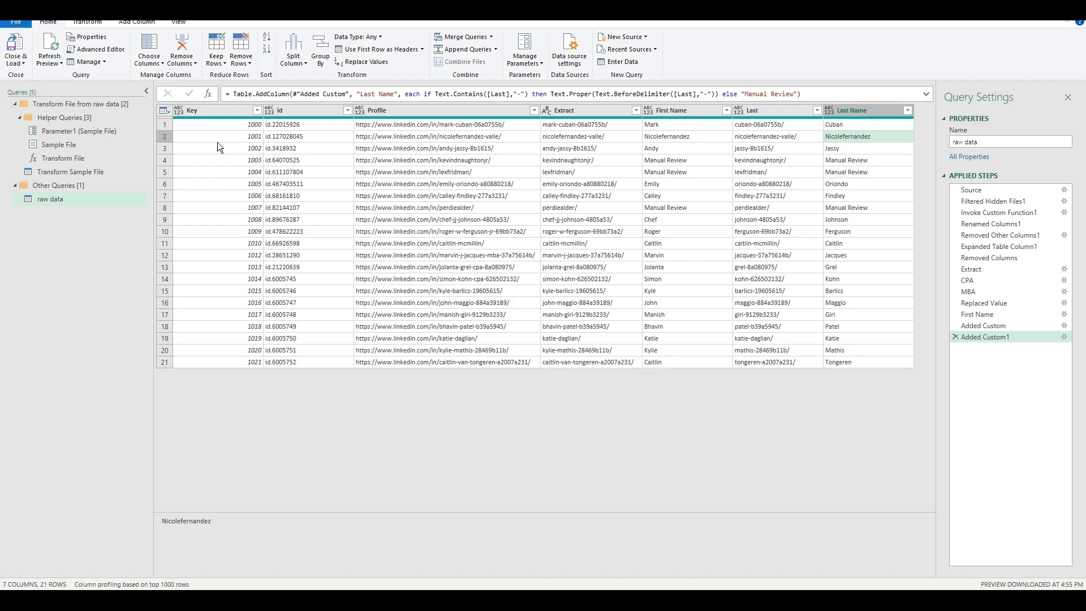
# - Start a custom column named LastName with the condition "each if [First Name]= [Last Name] then" in its formula
pyautogui.click(99, 21)
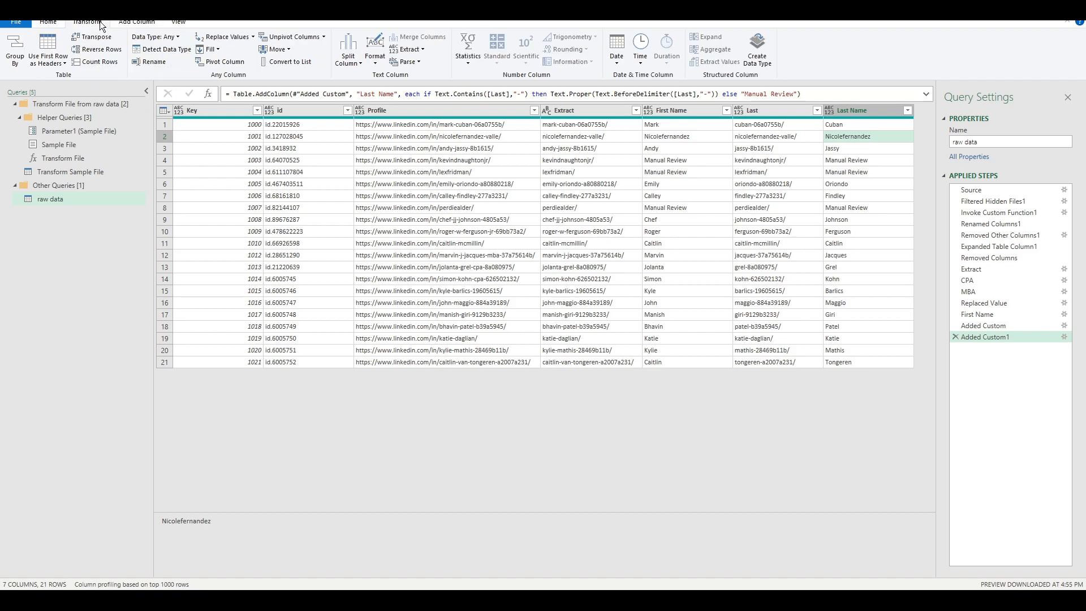
pyautogui.click(136, 22)
pyautogui.click(59, 49)
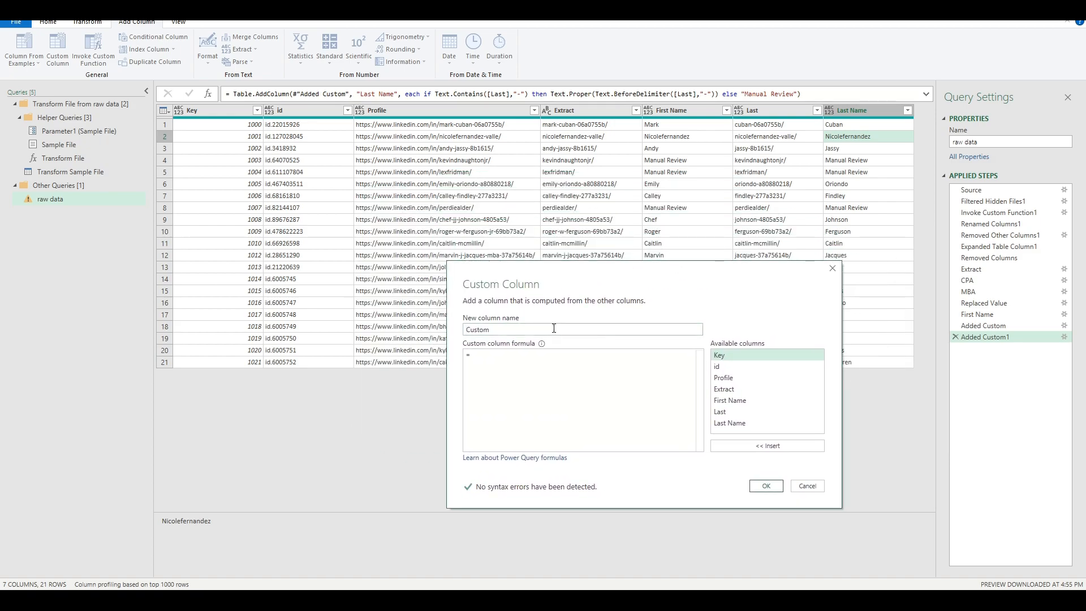
pyautogui.write('LastName')
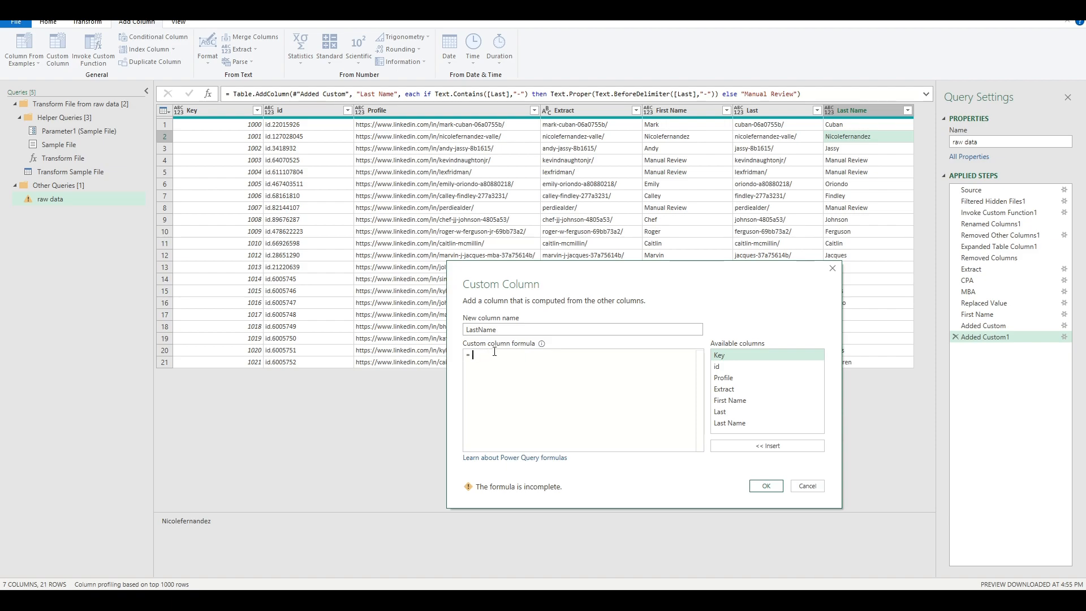
pyautogui.write('each if')
pyautogui.doubleClick(745, 400)
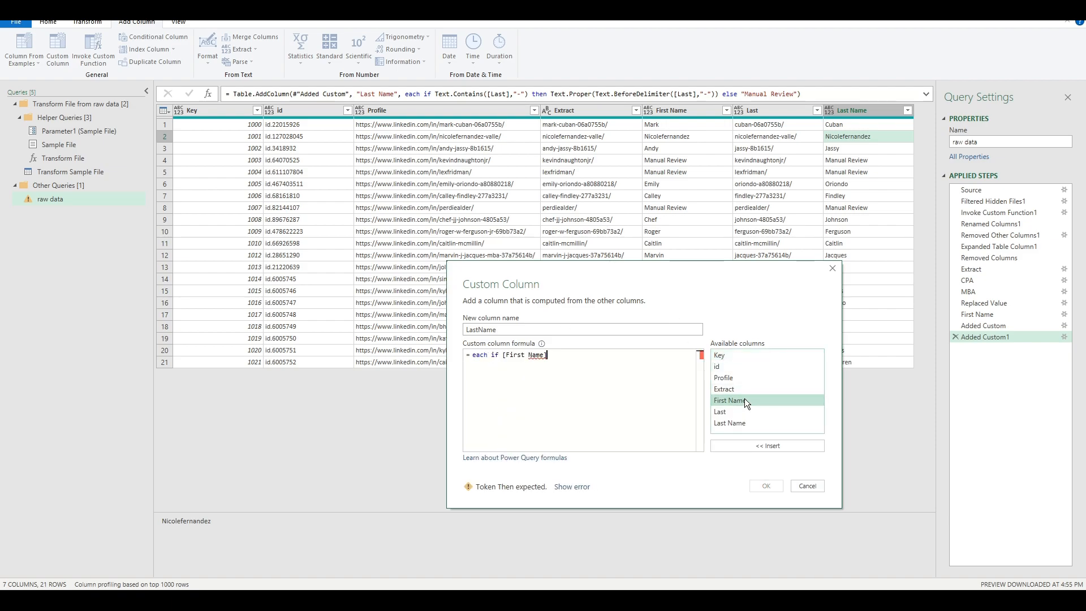
pyautogui.doubleClick(746, 423)
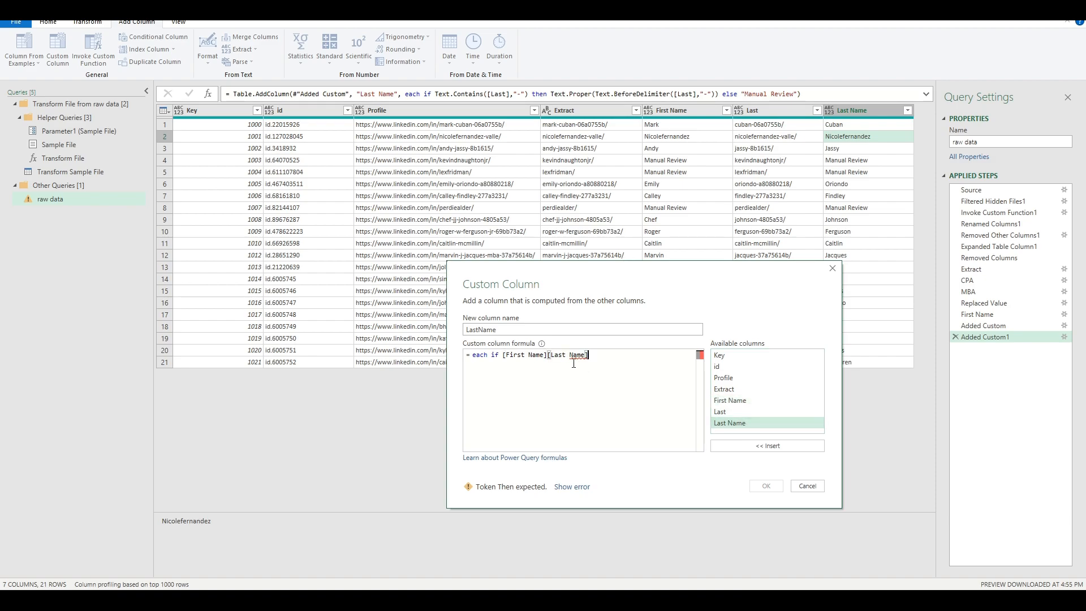
pyautogui.click(549, 355)
pyautogui.write('=')
pyautogui.click(632, 356)
pyautogui.write('then')
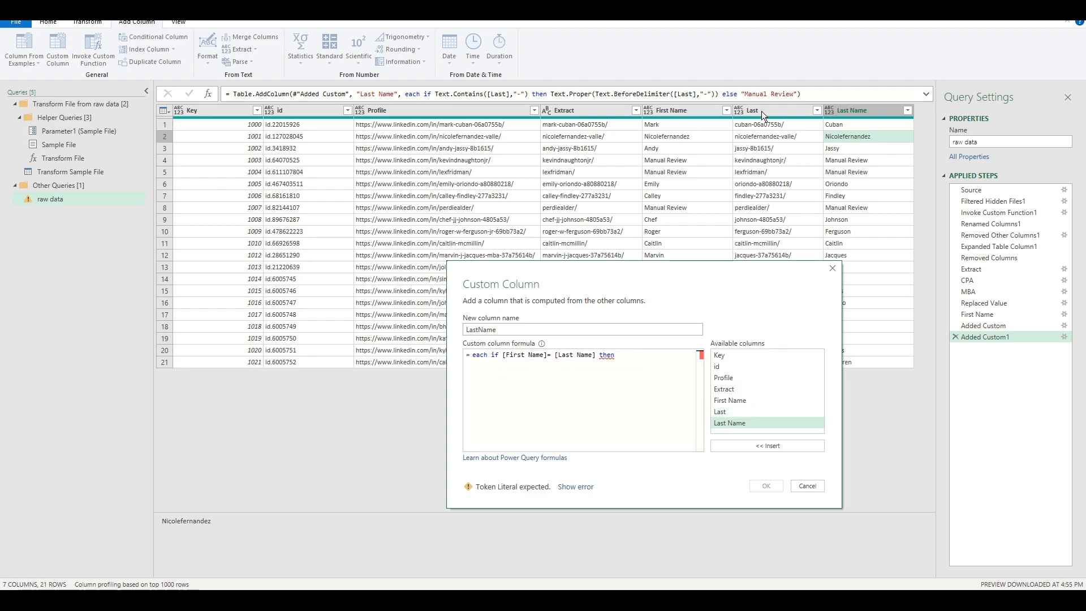
# - Add the then branch Text.AfterDelimiter([Last],"-") to the LastName custom column formula
pyautogui.click(733, 412)
pyautogui.doubleClick(733, 412)
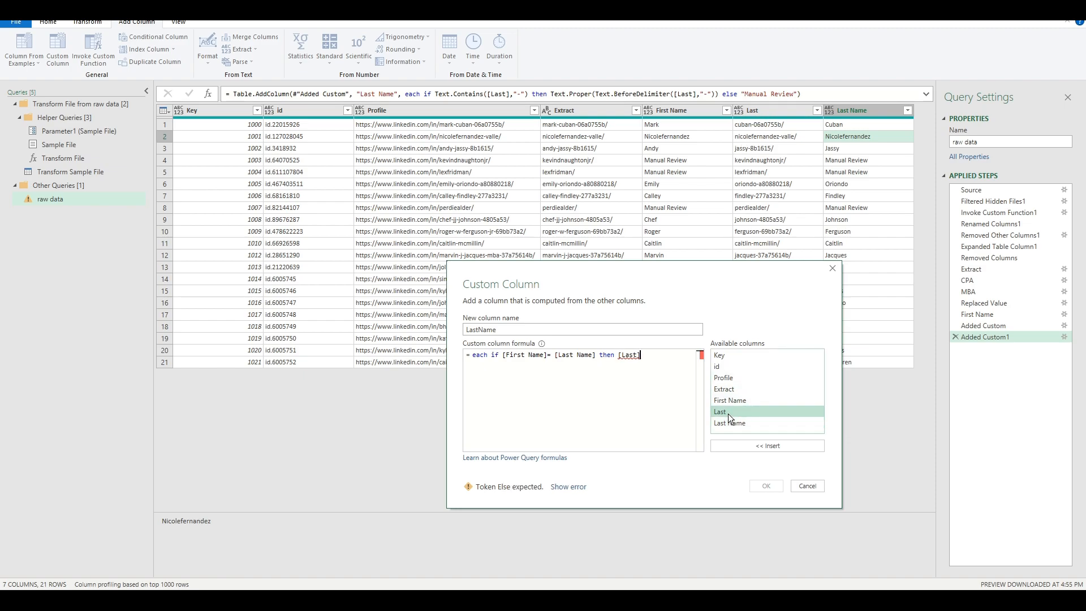
pyautogui.write('Text.Afte')
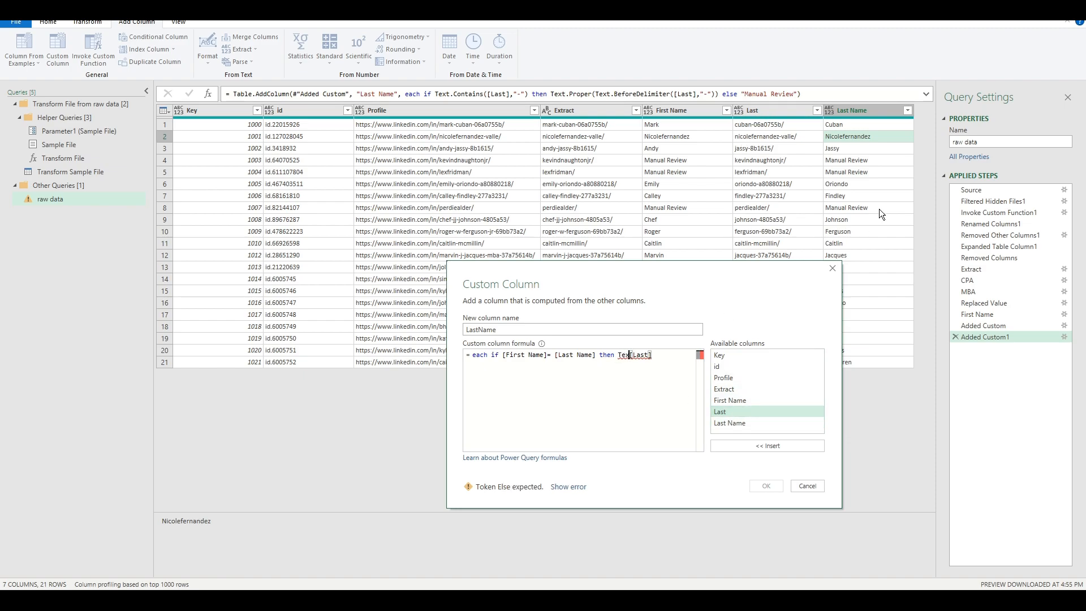
pyautogui.write('r')
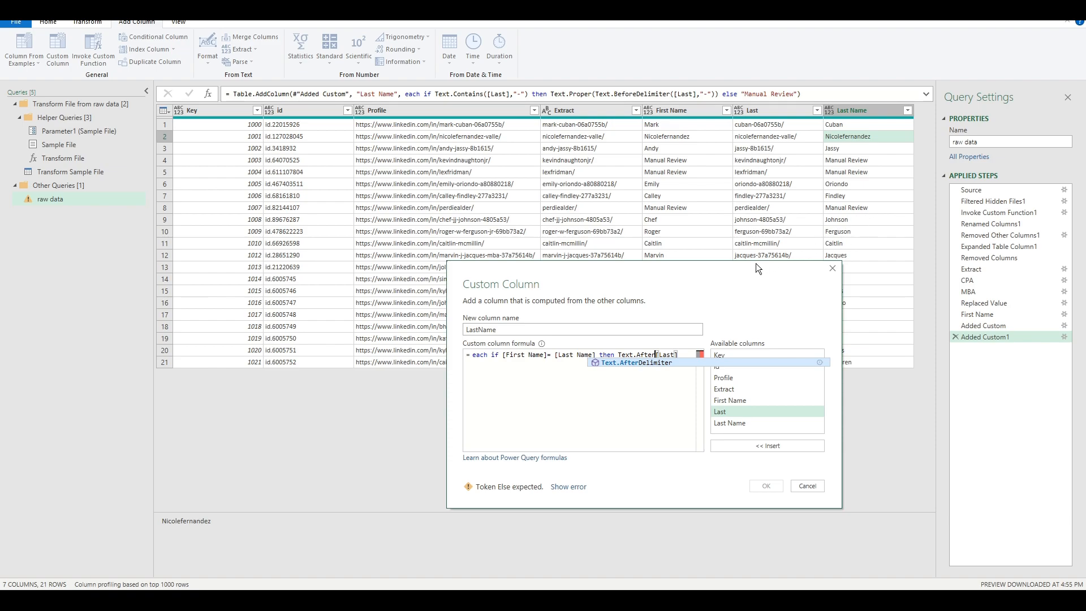
pyautogui.click(655, 362)
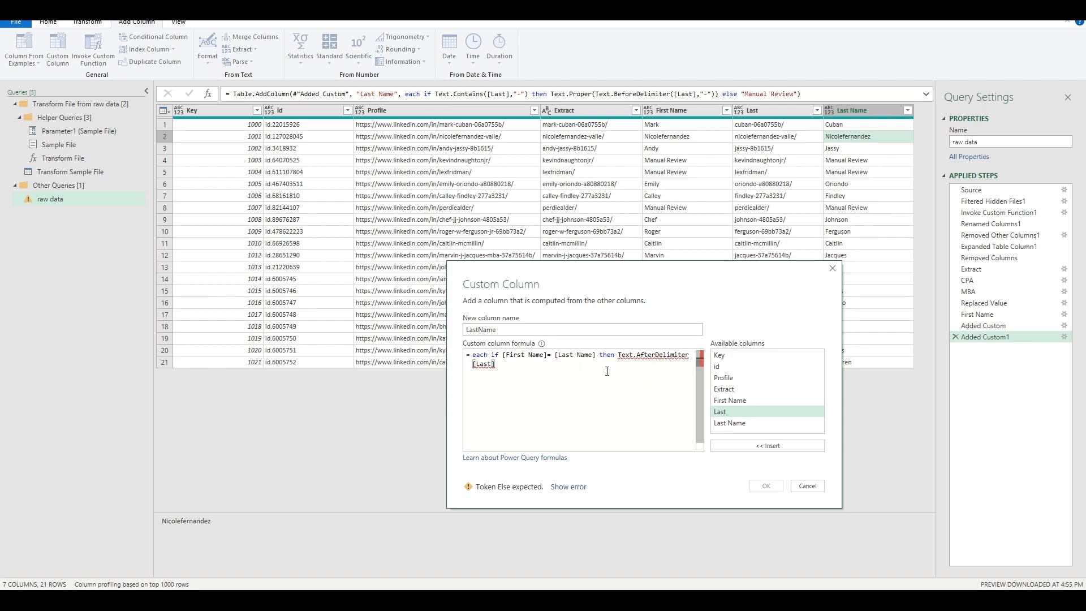
pyautogui.write('(')
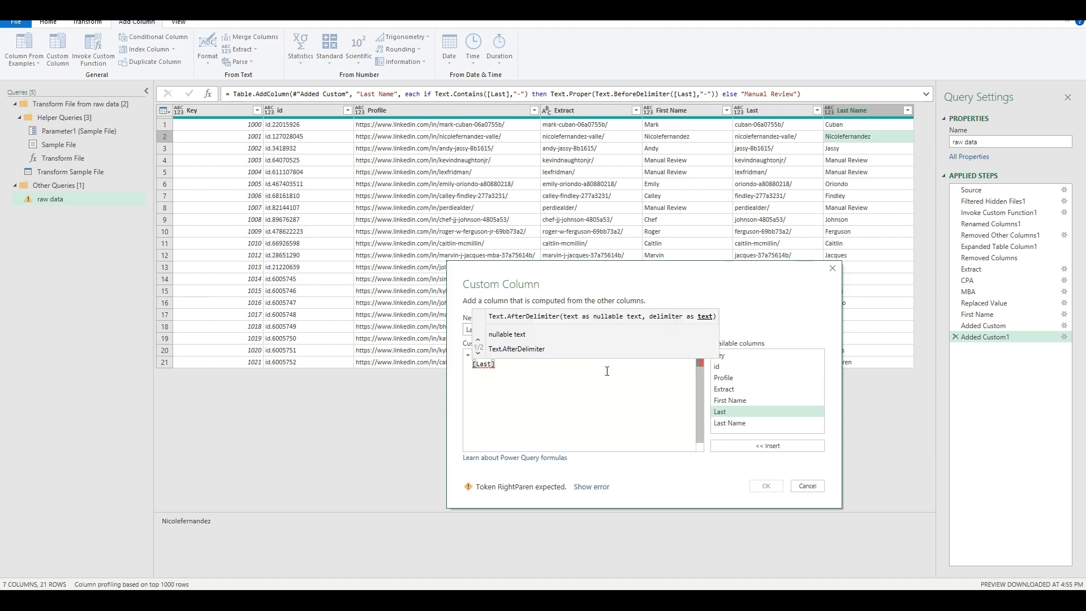
pyautogui.press('End')
pyautogui.write(',"-"')
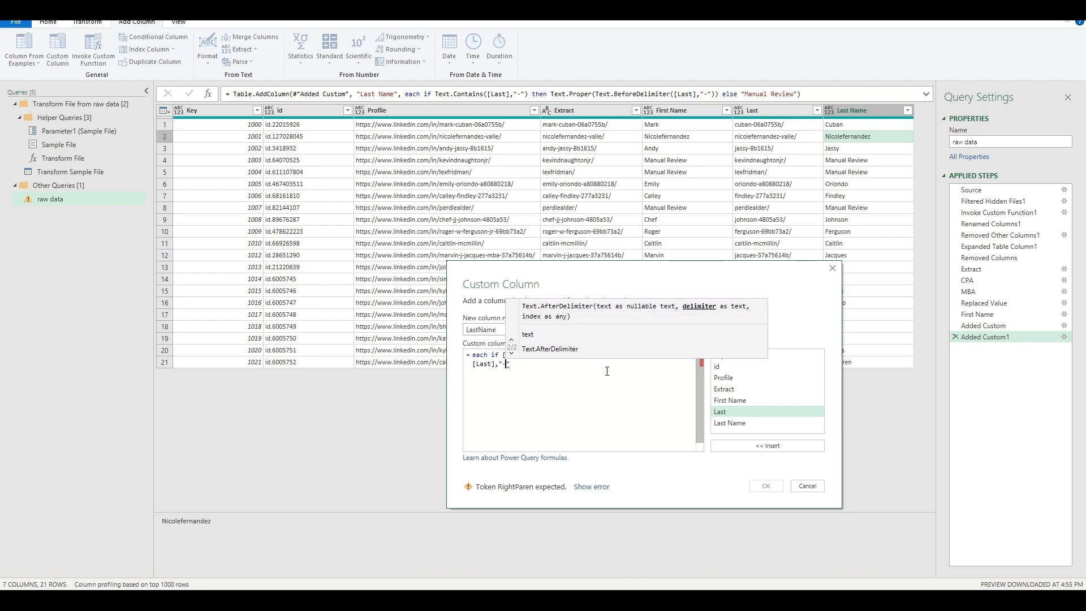
pyautogui.write(')')
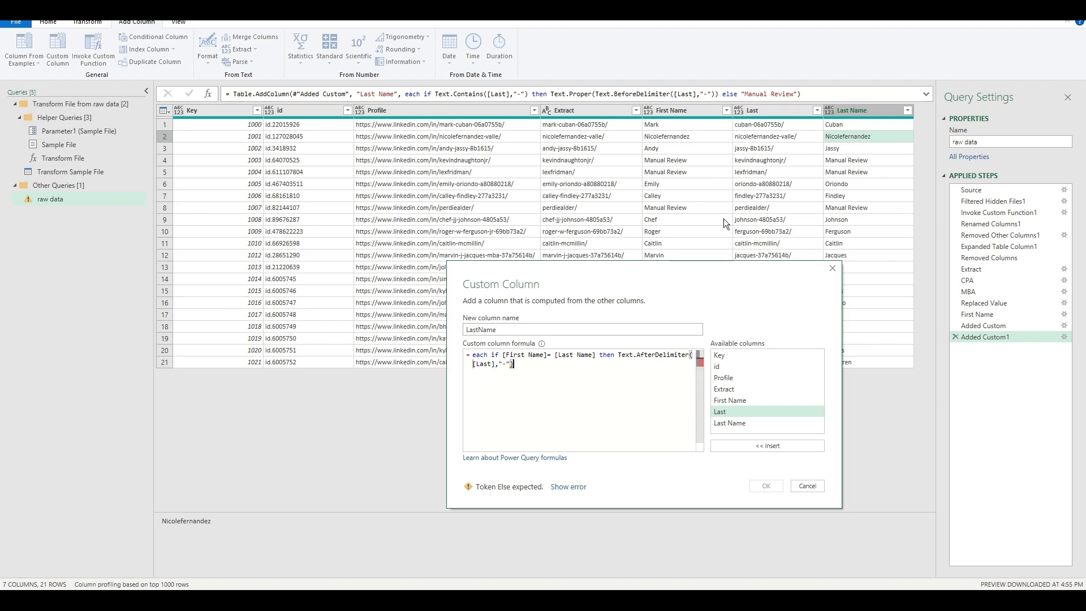
# - Complete the formula with "else [Last Name]", create the LastName column and check its row 2 entry
pyautogui.write('then')
pyautogui.press('BackSpace')
pyautogui.press('BackSpace')
pyautogui.press('BackSpace')
pyautogui.press('BackSpace')
pyautogui.press('BackSpace')
pyautogui.write('else')
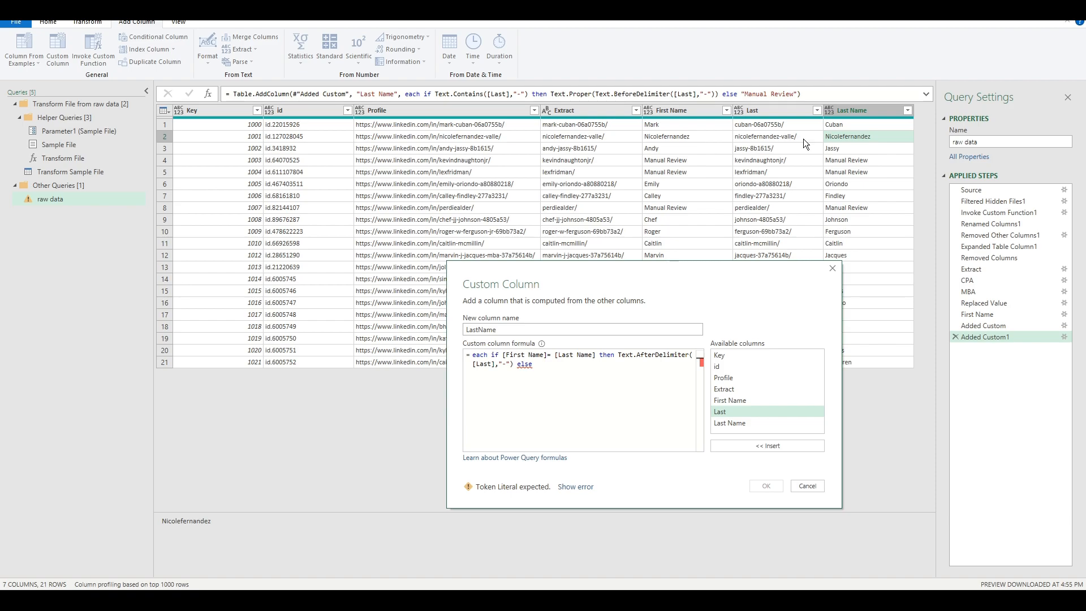
pyautogui.click(734, 413)
pyautogui.doubleClick(732, 424)
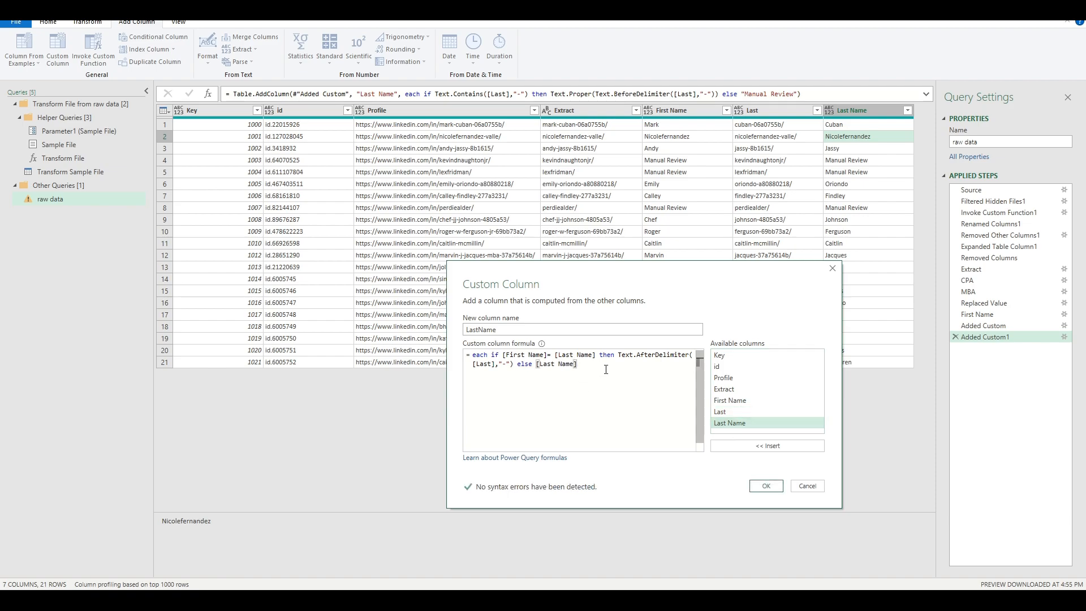
pyautogui.click(764, 486)
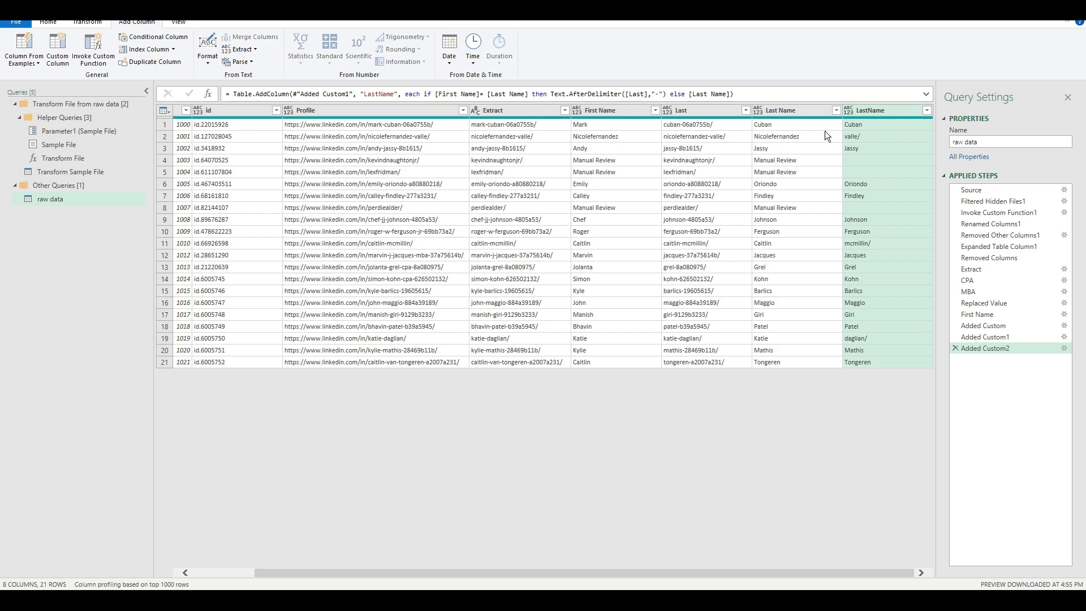
pyautogui.click(876, 135)
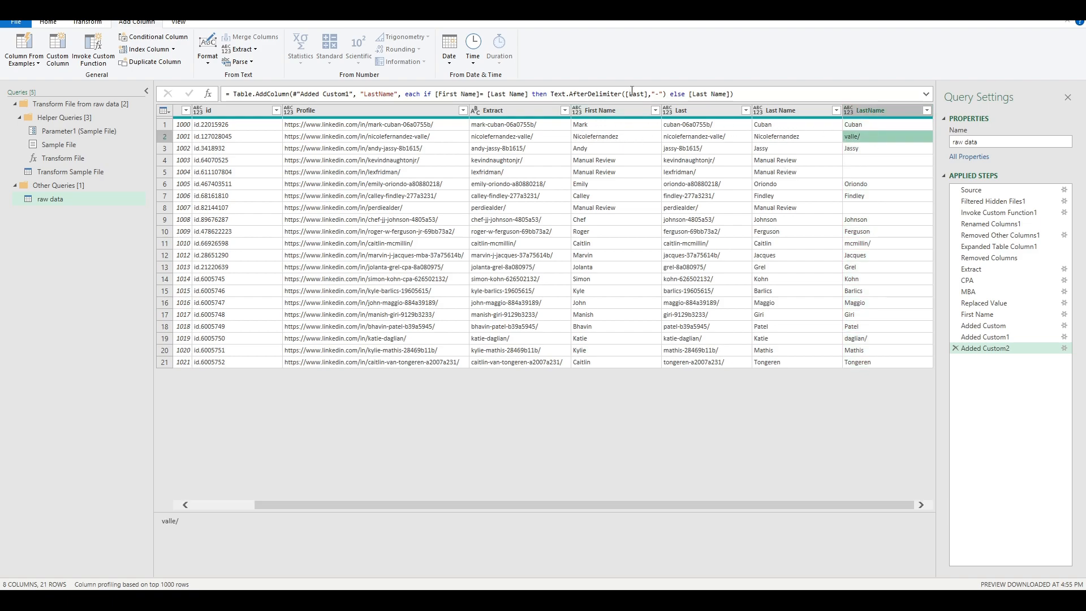
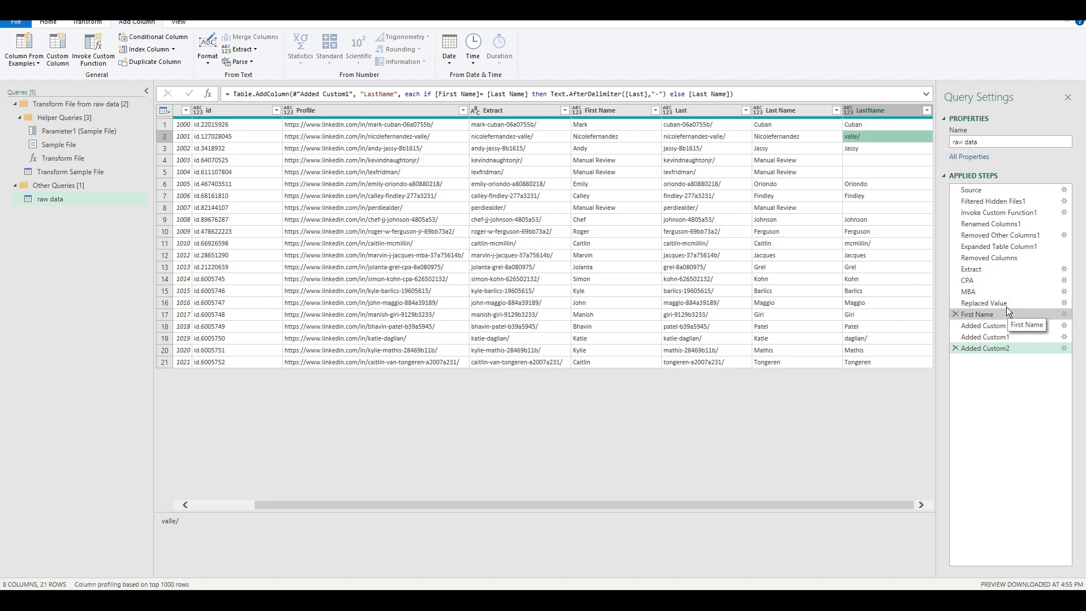
# - Insert a step after Replaced Value that replaces "/" with nothing in the Extract column, and return to the Added Custom2 step
pyautogui.click(1023, 304)
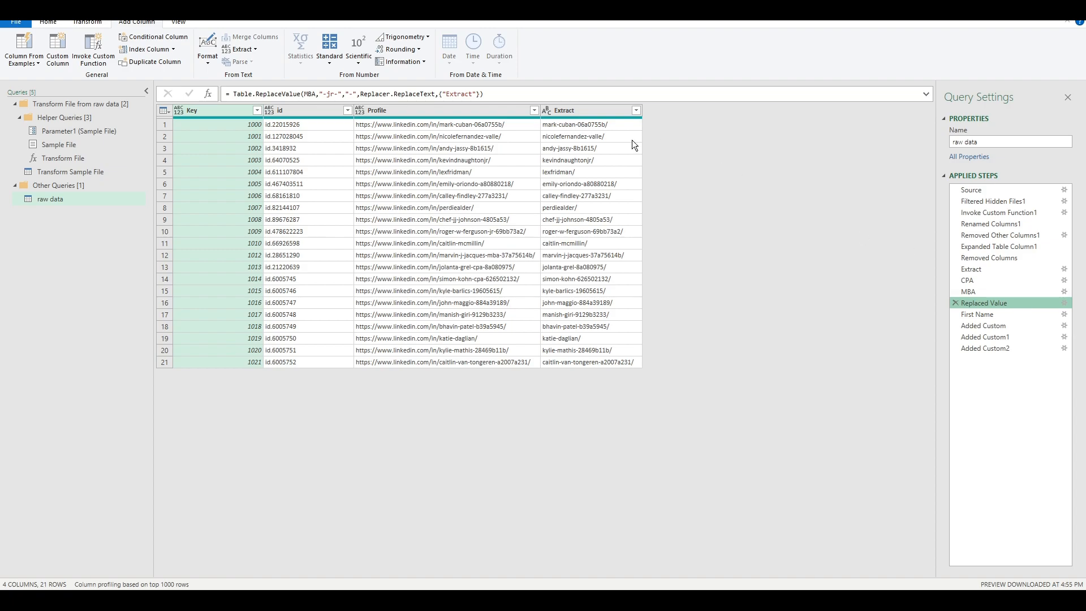
pyautogui.click(615, 107)
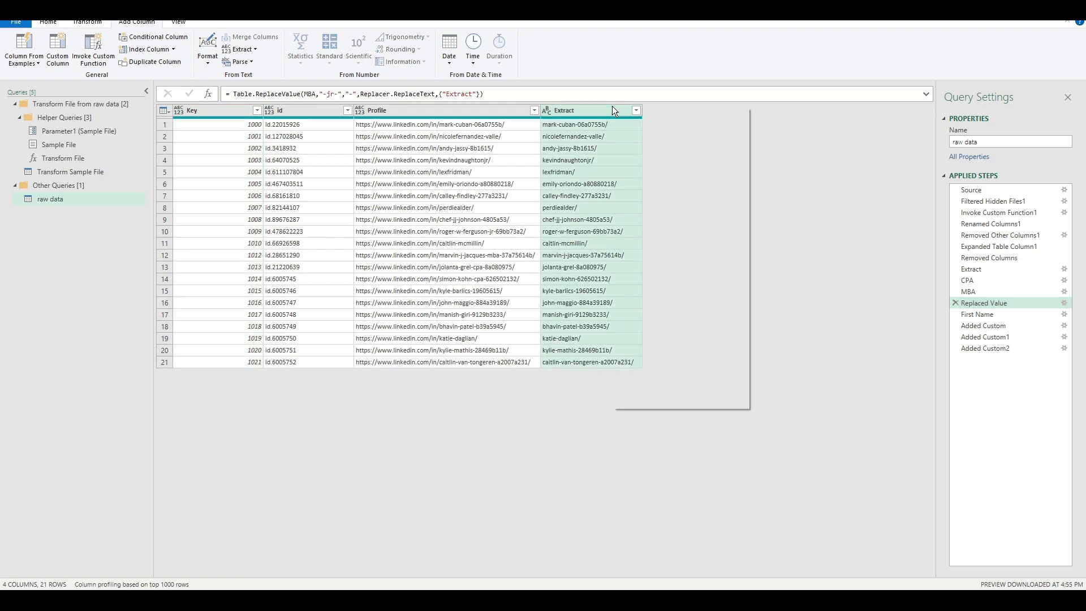
pyautogui.rightClick(612, 108)
pyautogui.click(655, 238)
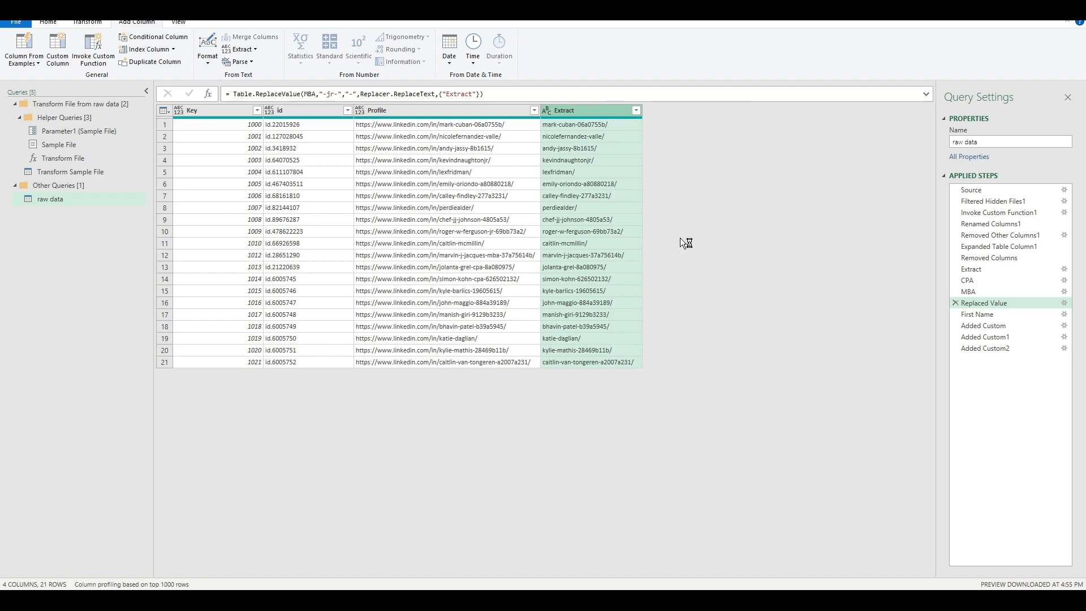
pyautogui.click(594, 321)
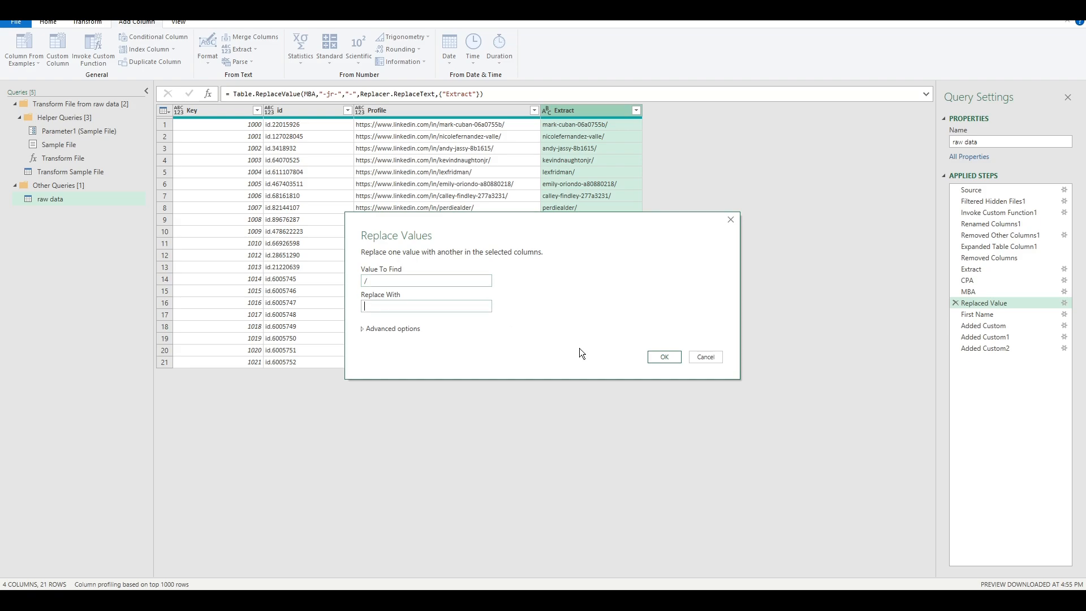
pyautogui.click(665, 357)
pyautogui.click(996, 359)
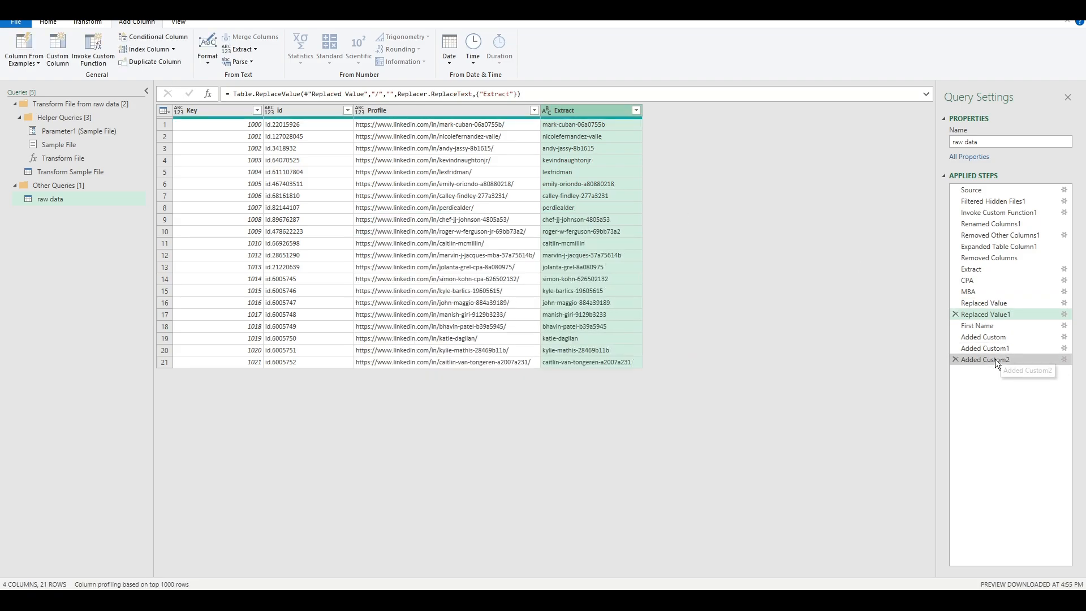
pyautogui.moveTo(837, 574); pyautogui.dragTo(900, 574)
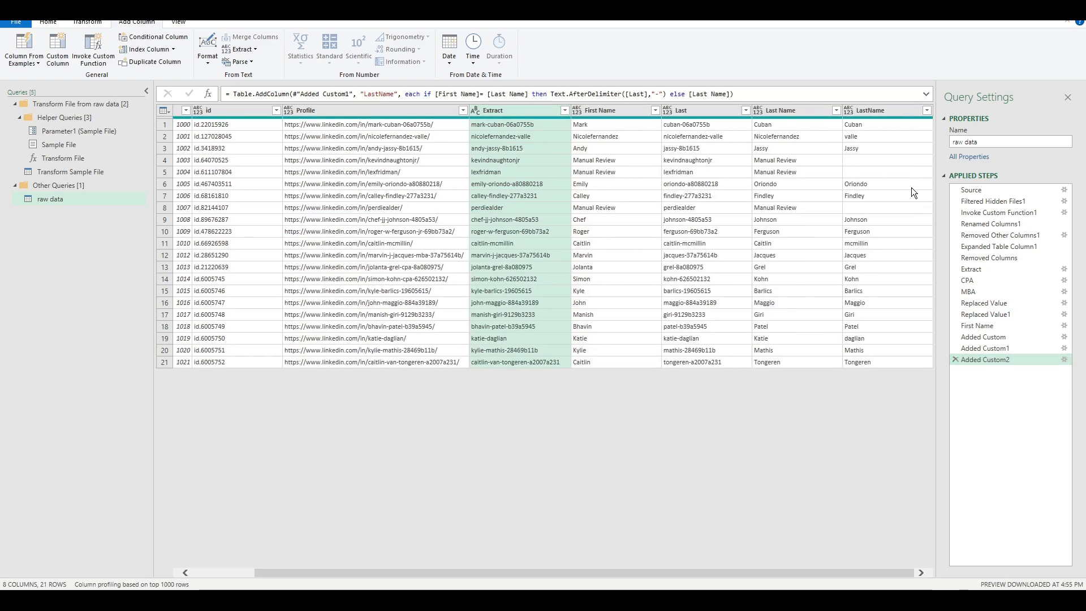
# - Wrap Text.AfterDelimiter([Last],"-") in Text.Proper in the LastName formula and check the row 2 entry
pyautogui.click(860, 138)
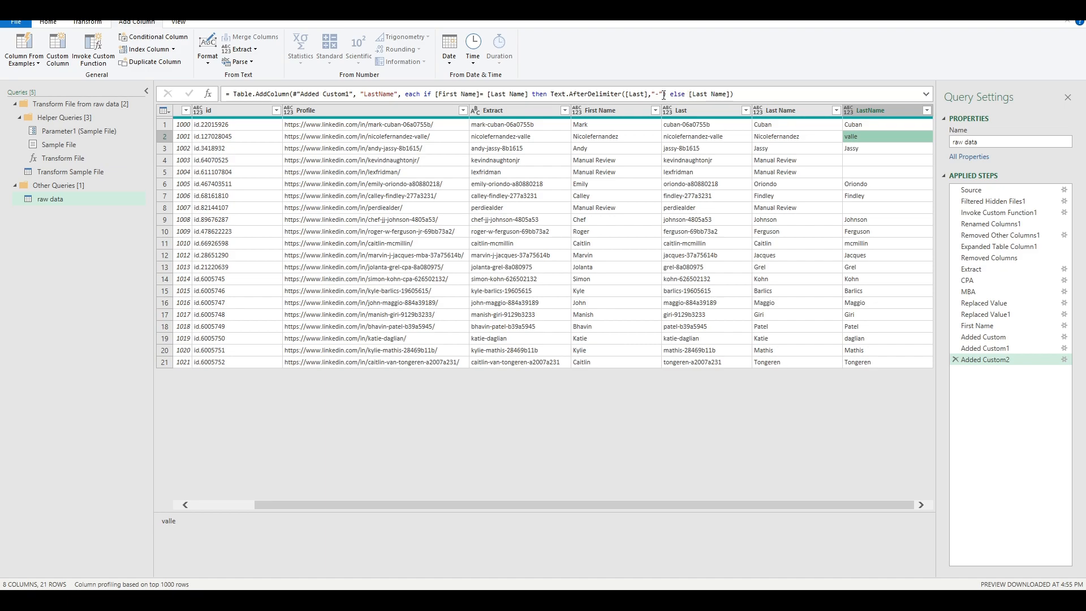
pyautogui.click(567, 90)
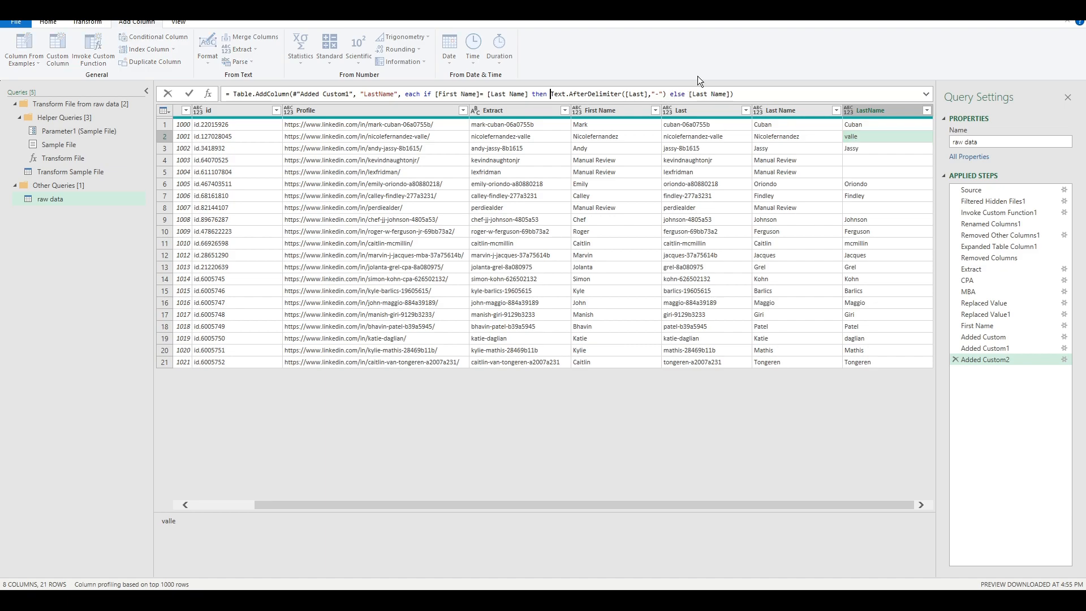
pyautogui.write('Text.')
pyautogui.write('Proper(Text.')
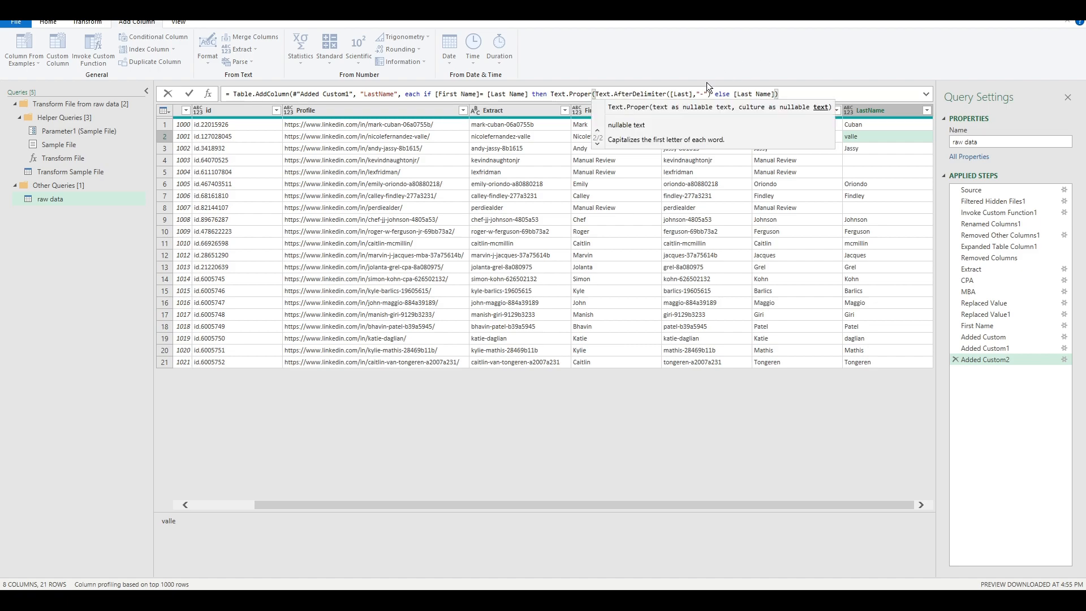
pyautogui.click(712, 93)
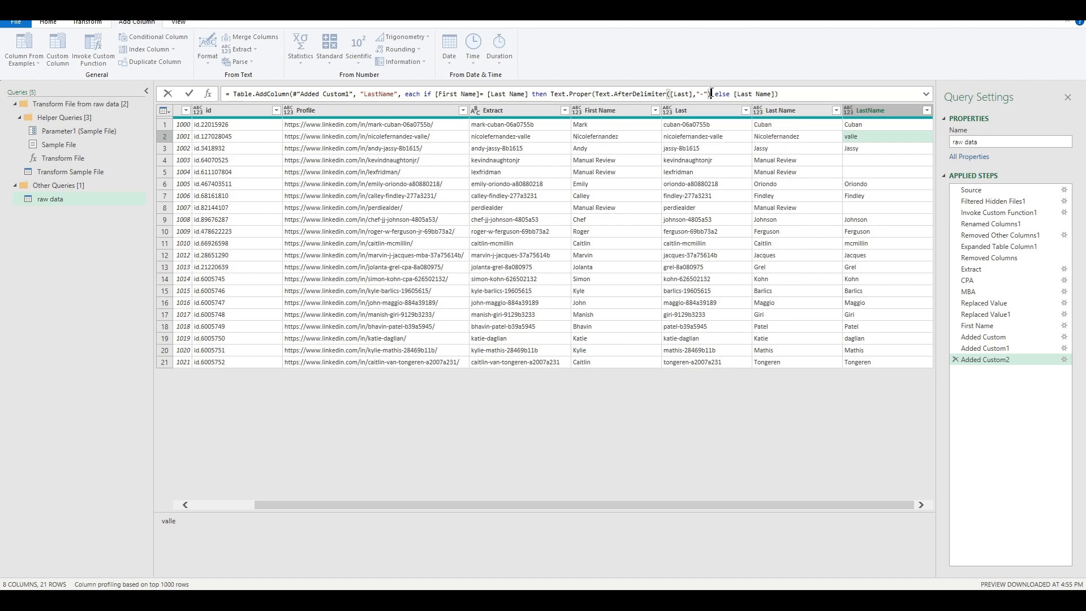
pyautogui.write(')')
pyautogui.press('Return')
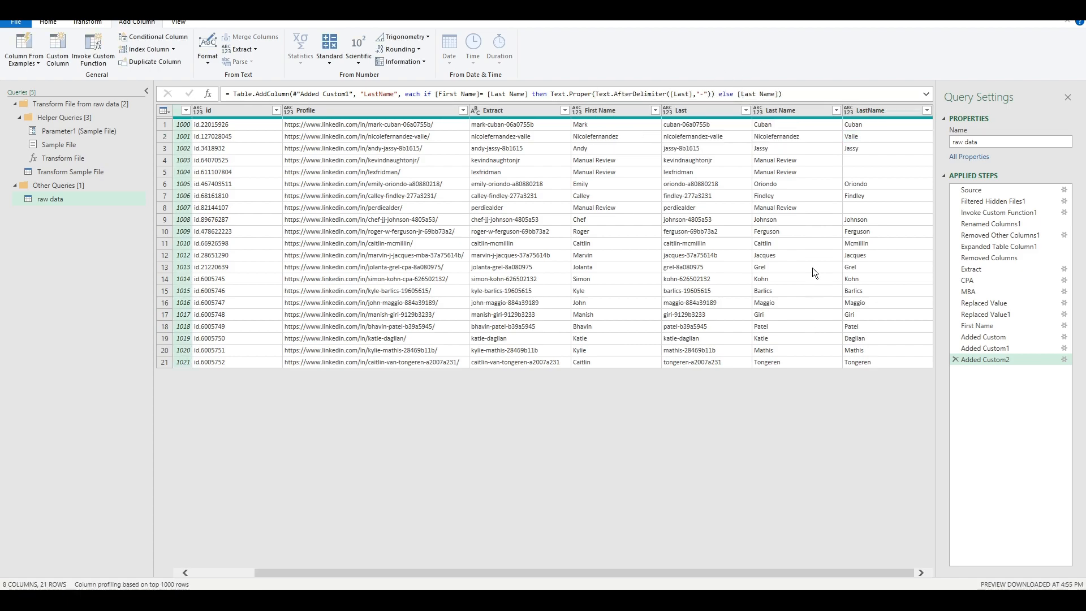
pyautogui.click(635, 136)
pyautogui.click(853, 137)
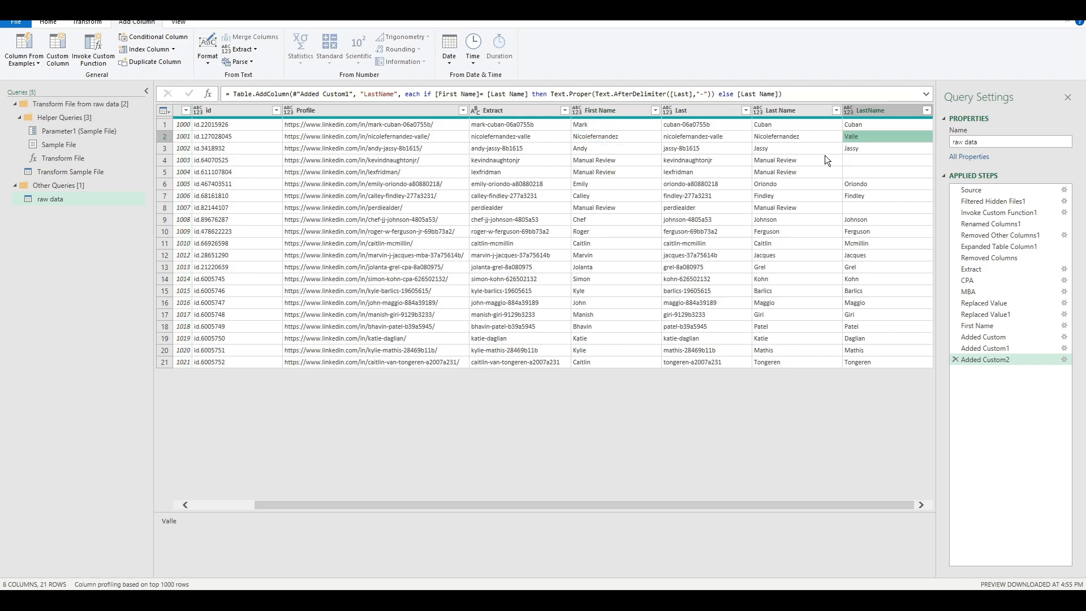
# - Remove the Last and Last Name columns from the query
pyautogui.click(800, 110)
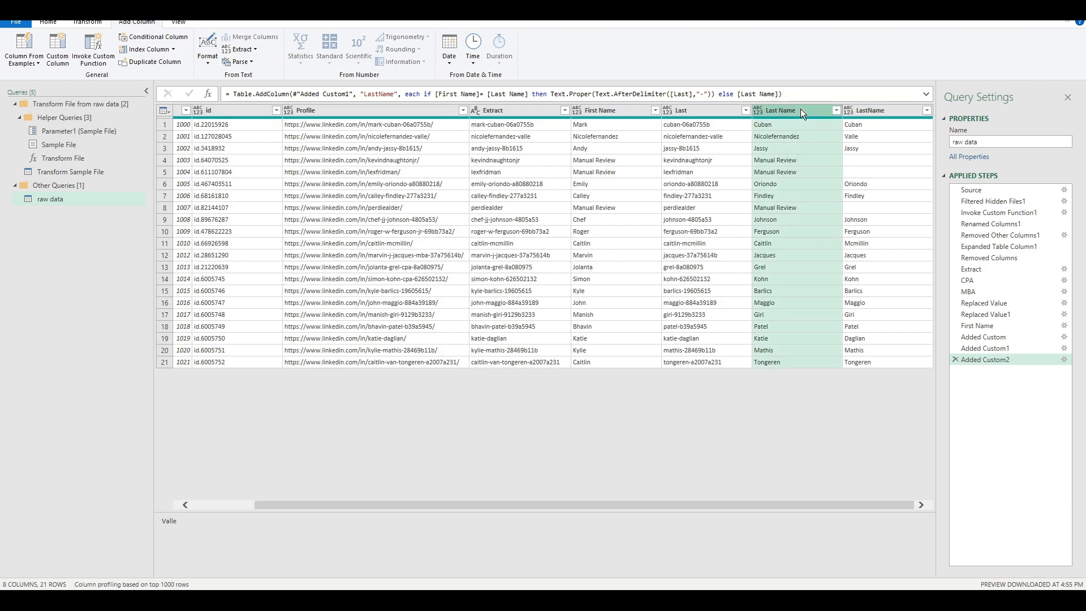
pyautogui.keyDown('ctrl'); pyautogui.click(686, 107); pyautogui.keyUp('ctrl')
pyautogui.rightClick(687, 108)
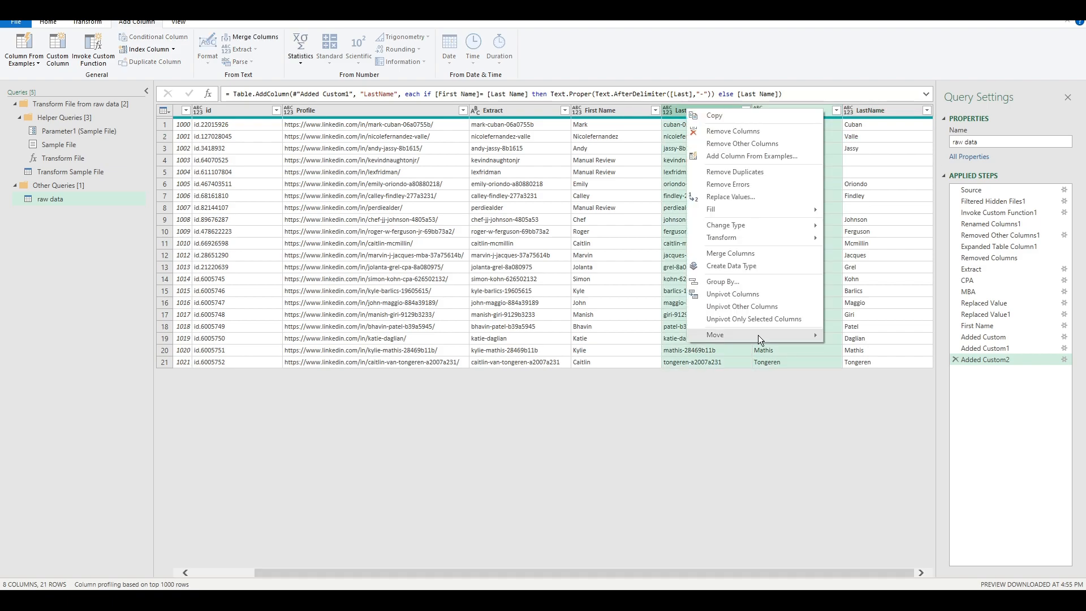
pyautogui.click(734, 131)
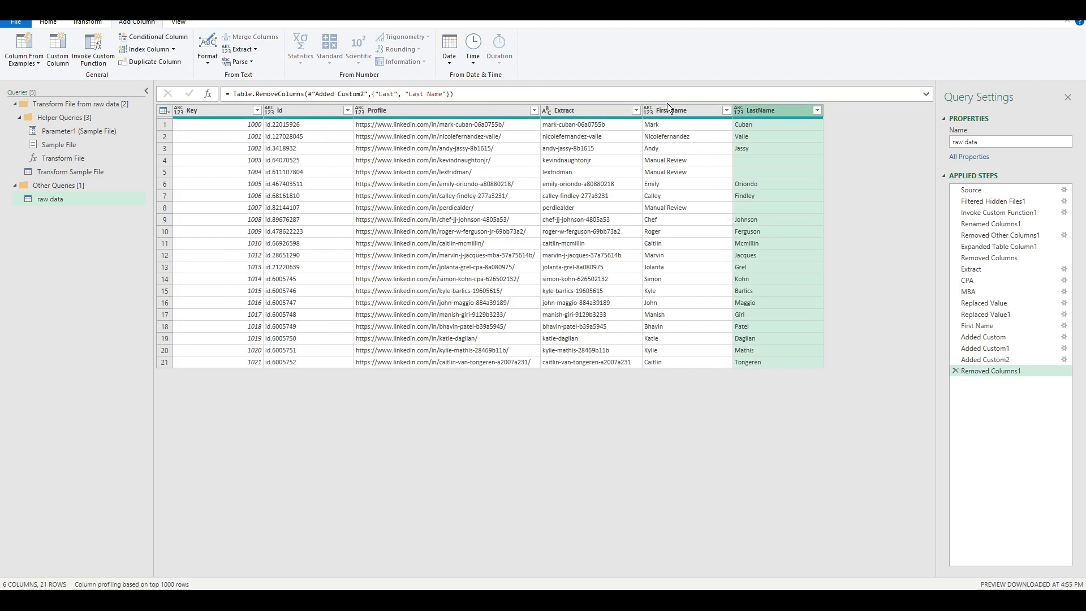
# - Compare the First Name and LastName entries in rows 4 and 5, and check LastName in rows 4, 5 and 8 at the Added Custom2 step
pyautogui.click(693, 163)
pyautogui.click(689, 173)
pyautogui.click(747, 161)
pyautogui.click(752, 173)
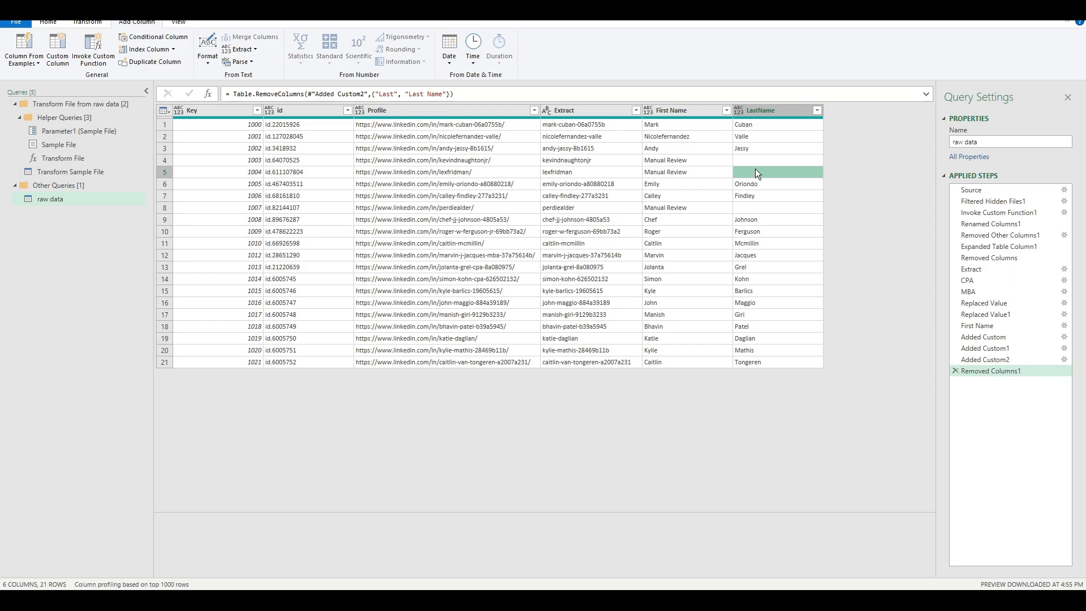
pyautogui.click(1049, 359)
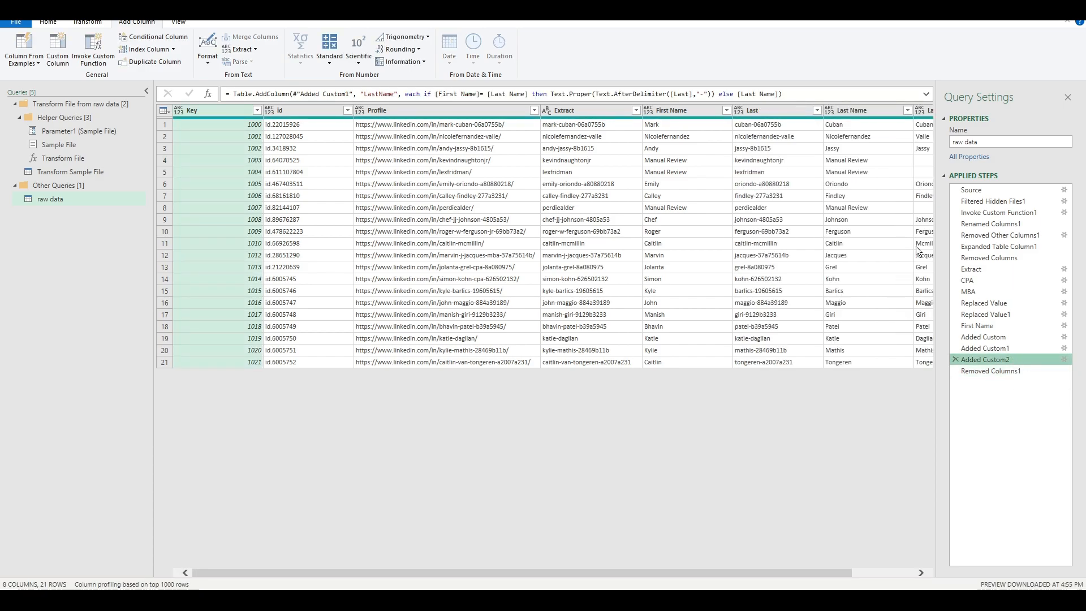
pyautogui.hscroll(3, 804, 565)
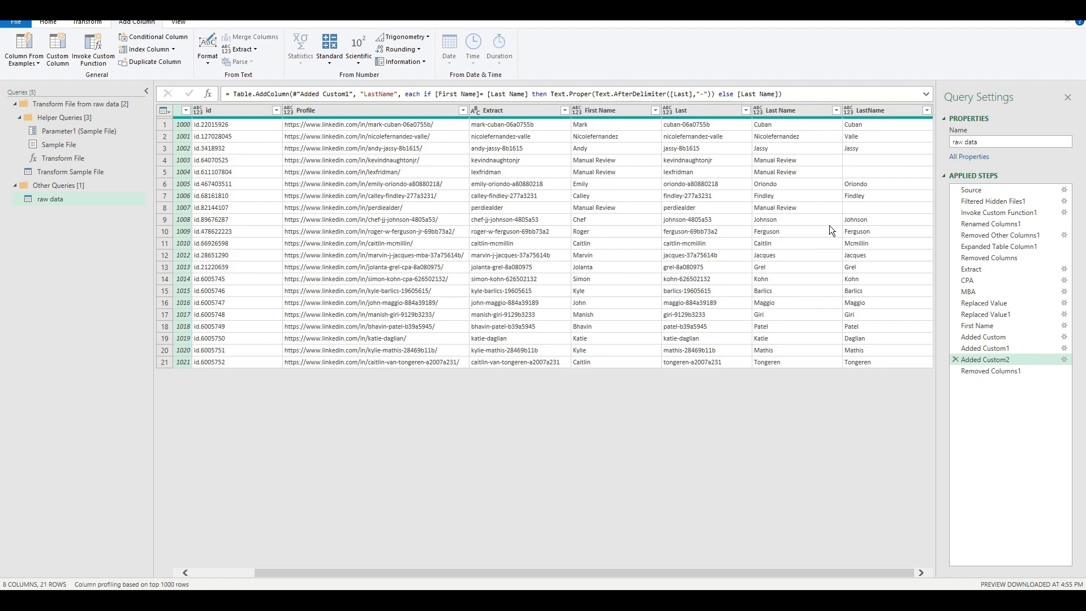
pyautogui.click(865, 206)
pyautogui.click(857, 159)
pyautogui.click(858, 172)
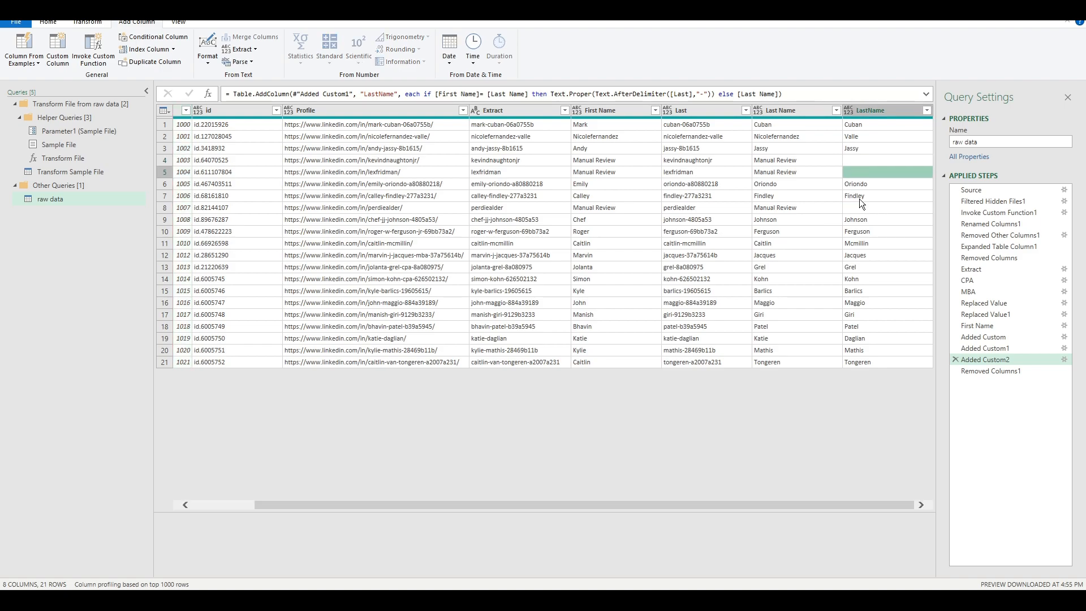
pyautogui.click(860, 210)
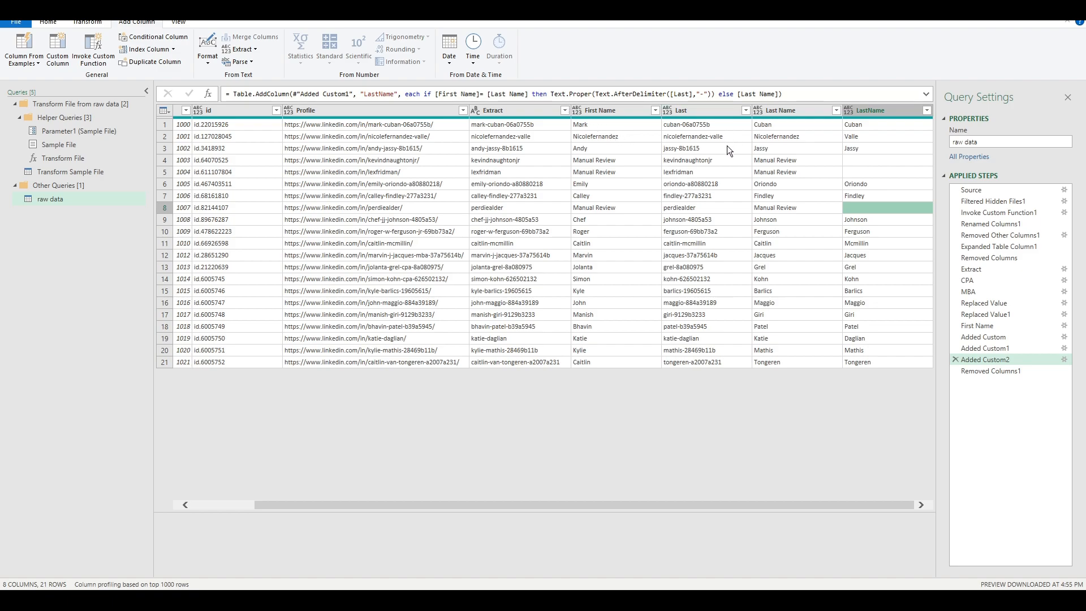
# - Insert if [Last Name] = "Manual Review" then "Manual Revew" else if before the [First Name]= [Last Name] test in the LastName formula
pyautogui.click(485, 94)
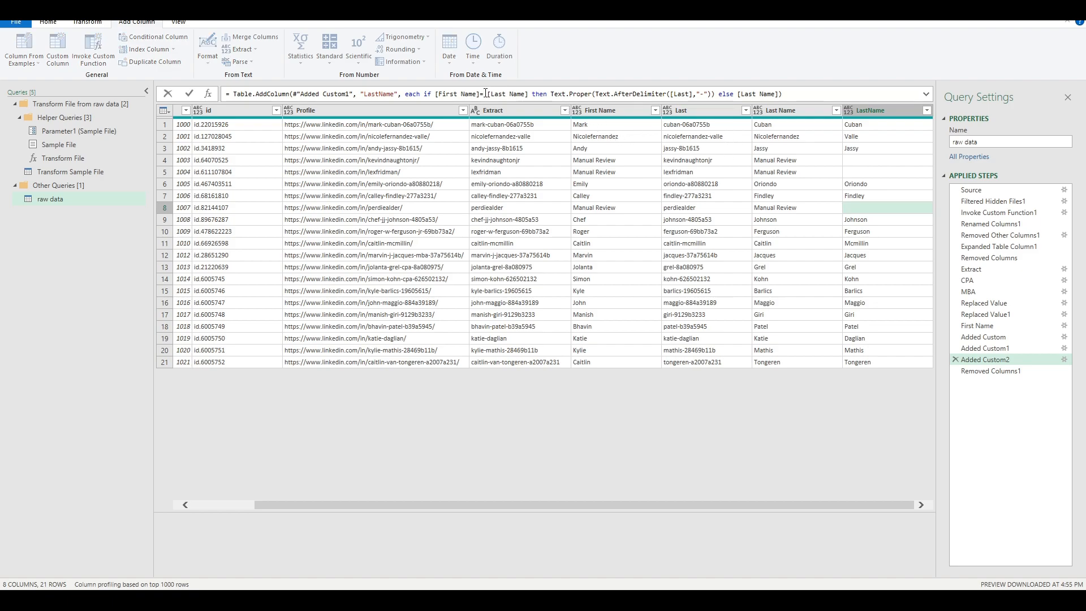
pyautogui.click(436, 94)
pyautogui.write('[Las')
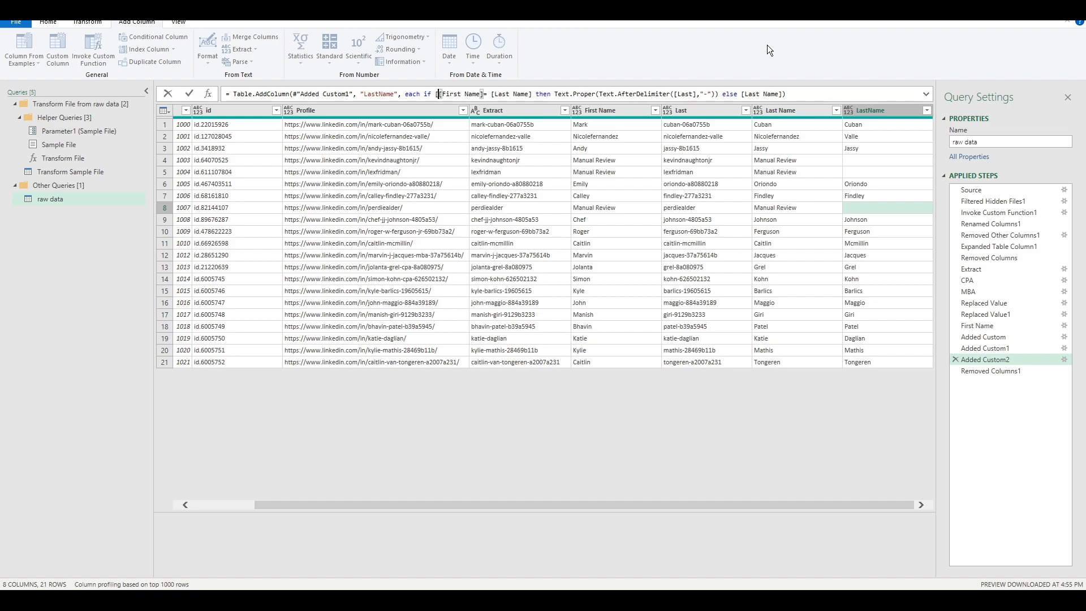
pyautogui.write('t')
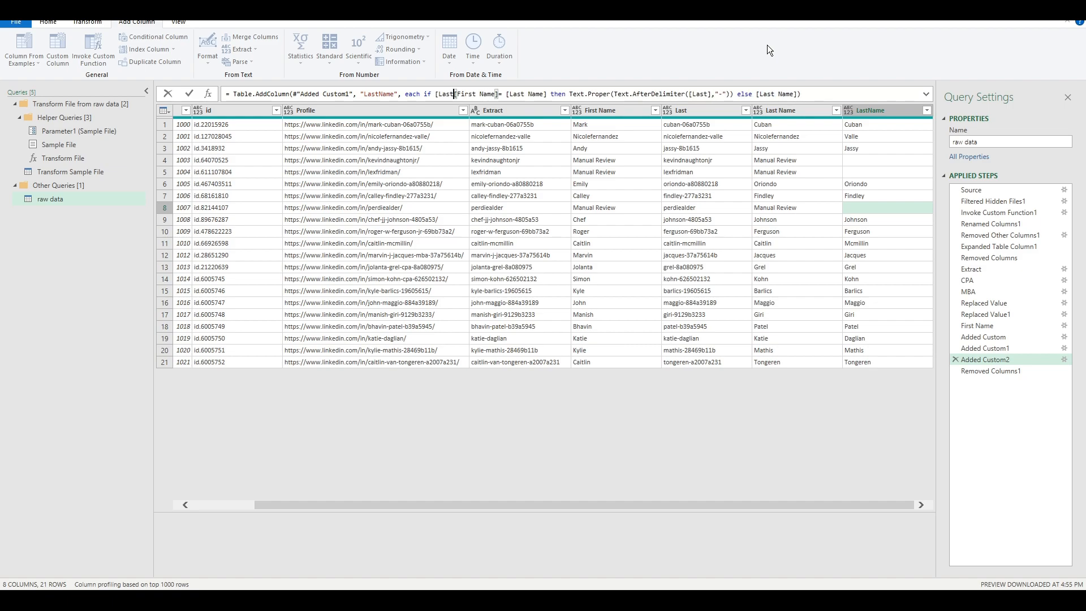
pyautogui.write(' Name] ')
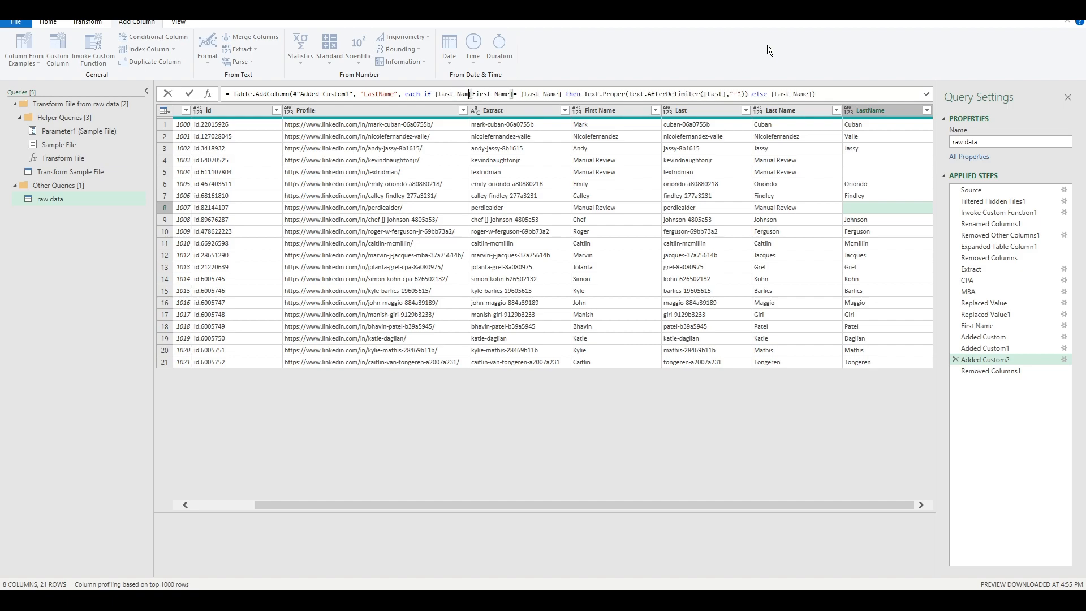
pyautogui.write('= "Manual')
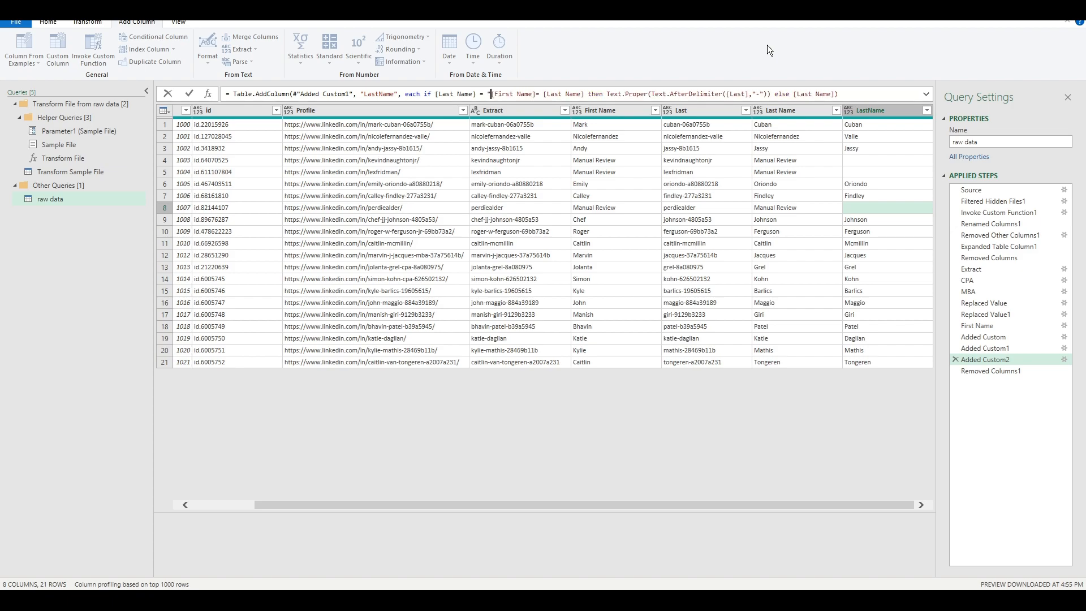
pyautogui.write(' Review" th')
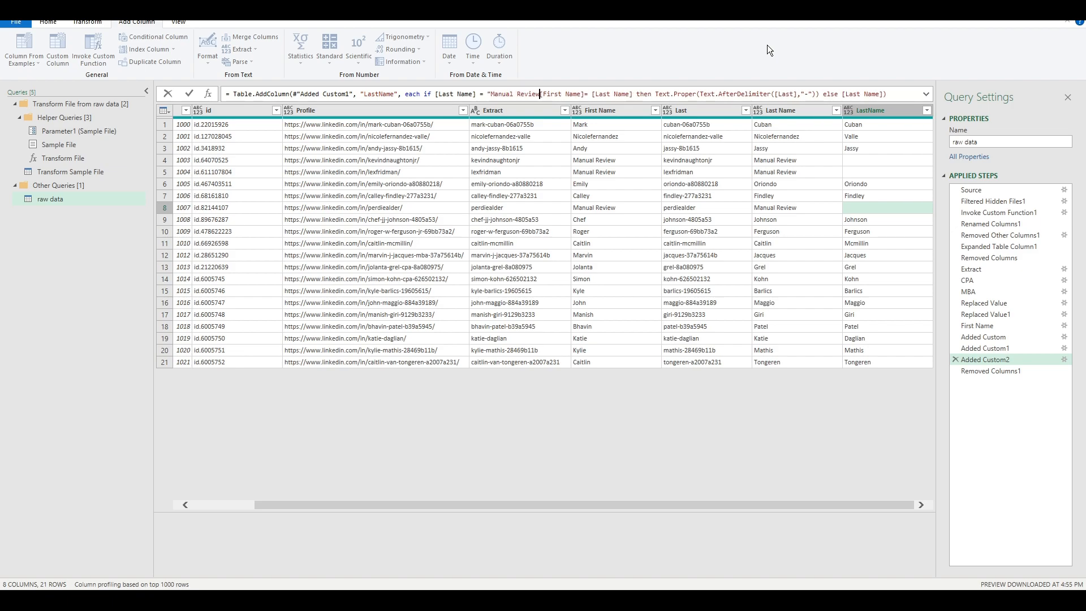
pyautogui.write('en "')
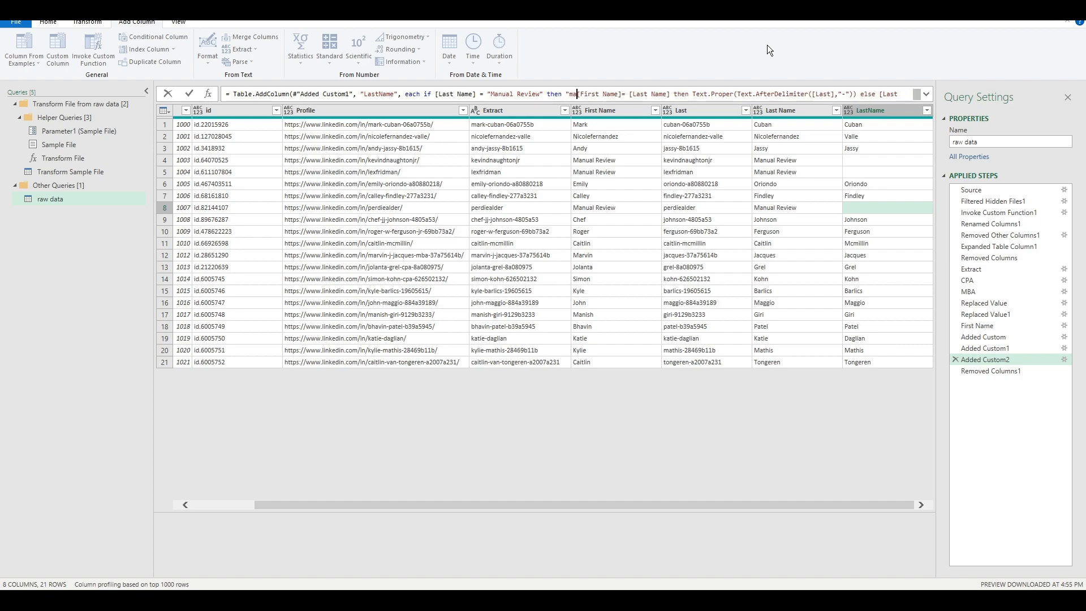
pyautogui.write('Manual R')
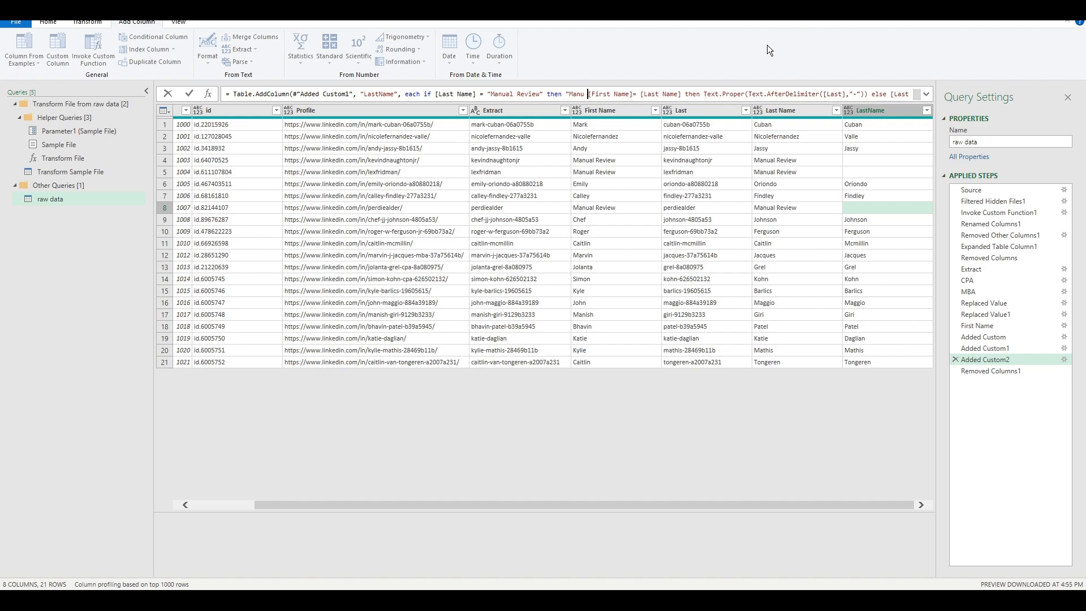
pyautogui.write('w"')
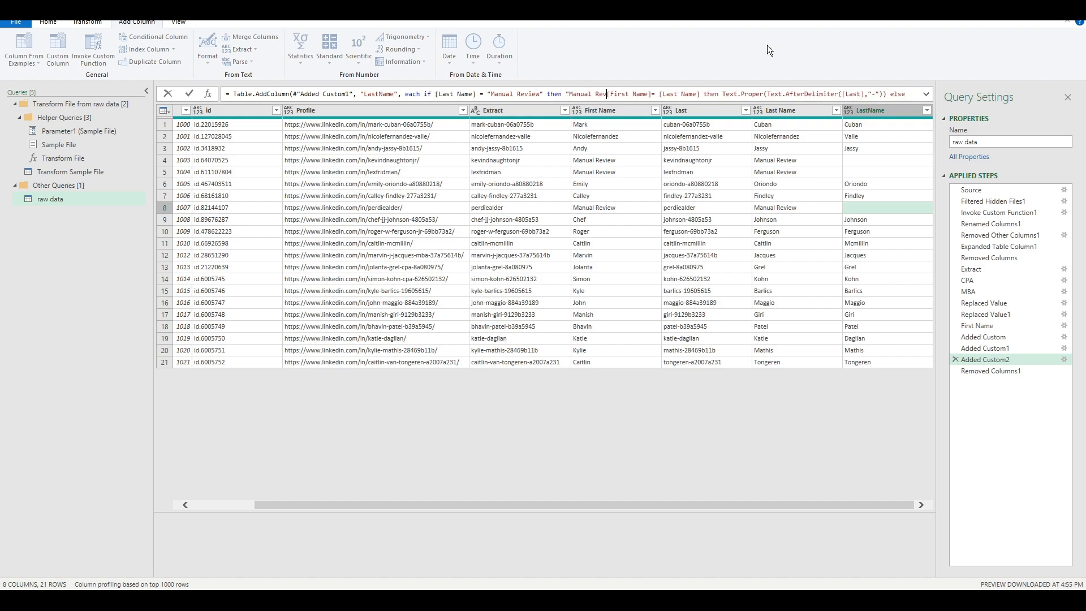
pyautogui.write(' else if')
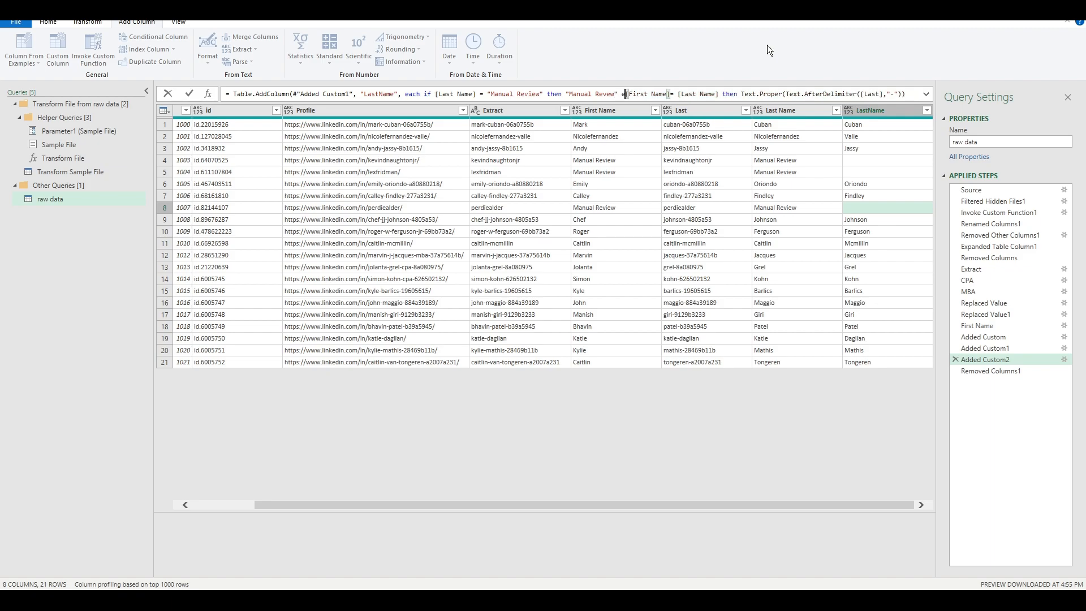
pyautogui.press('Return')
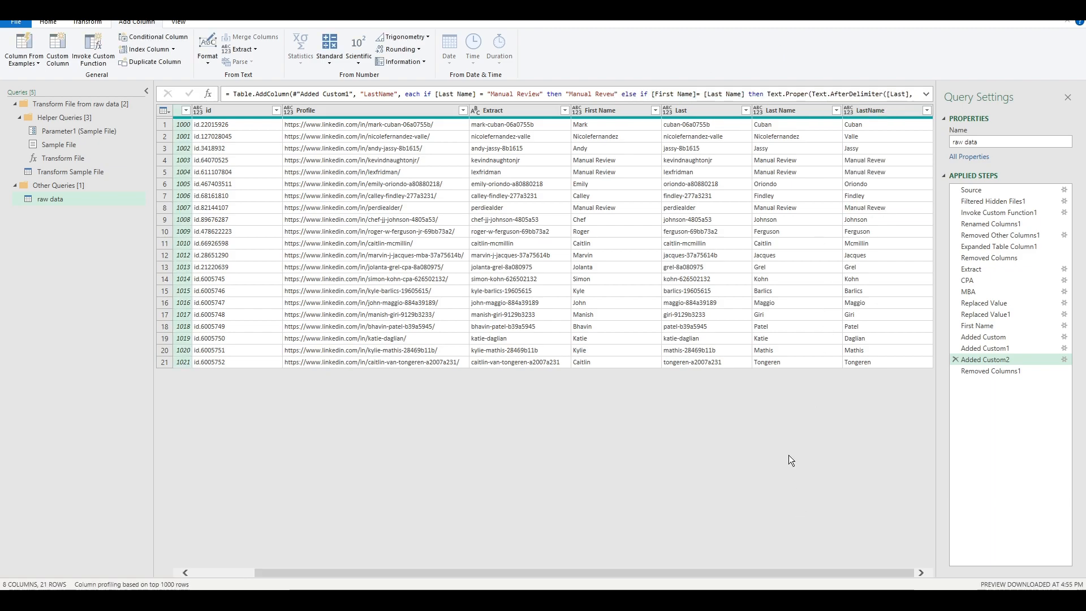
# - Compare the Last Name and LastName entries in row 4 and review the manual-review clause in the full LastName formula
pyautogui.click(798, 160)
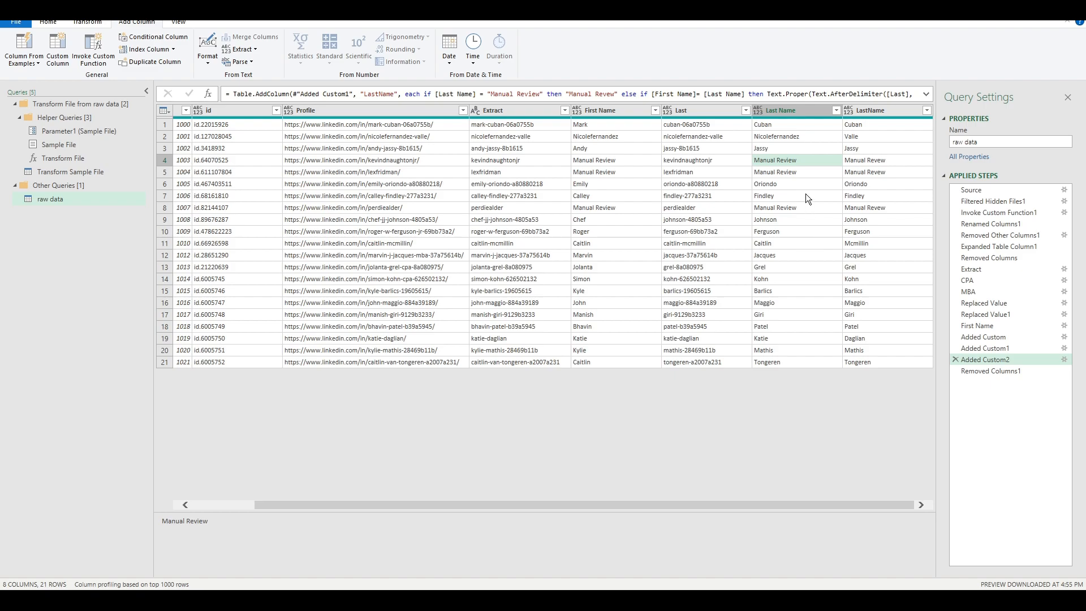
pyautogui.click(888, 160)
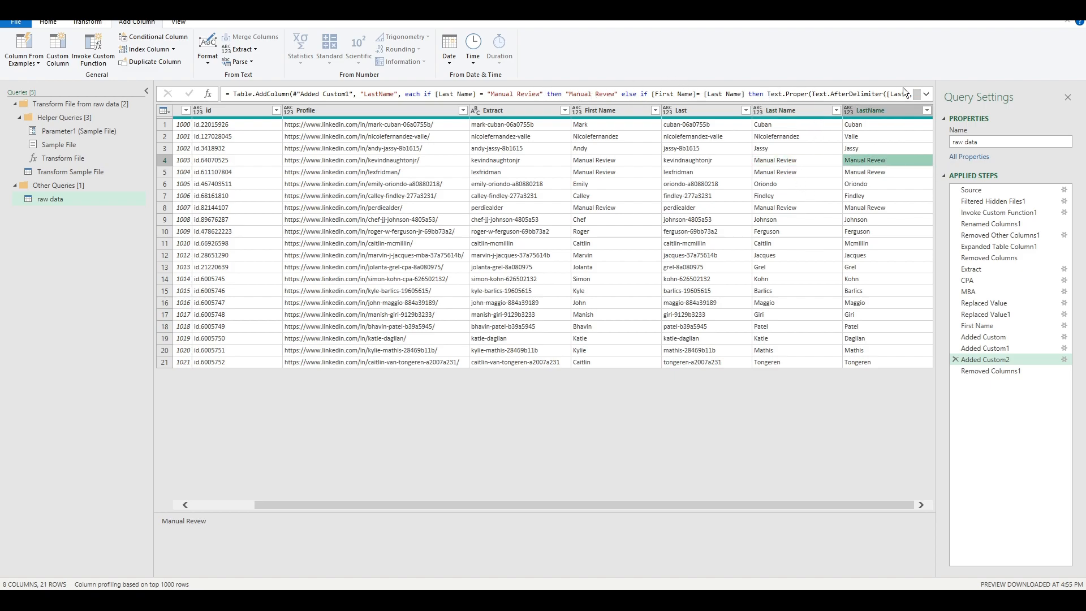
pyautogui.click(926, 94)
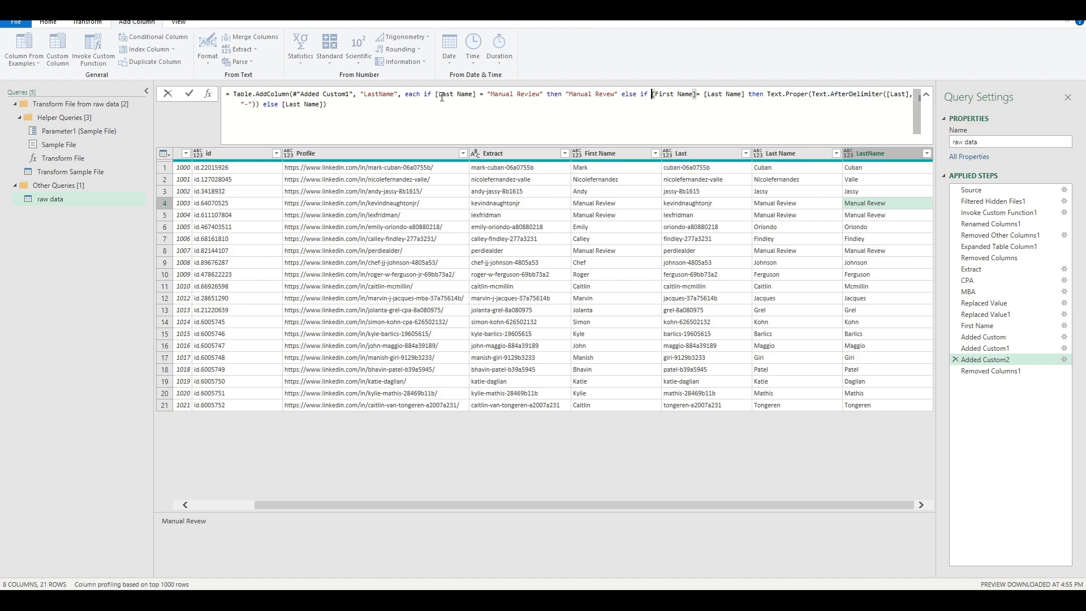
pyautogui.moveTo(425, 95); pyautogui.dragTo(621, 97)
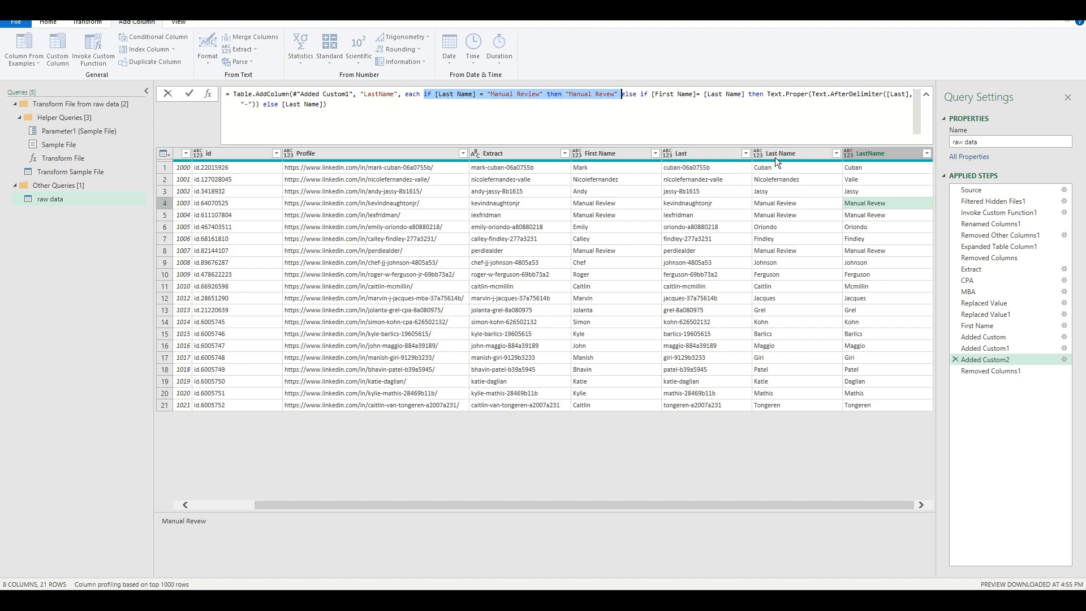
pyautogui.click(794, 165)
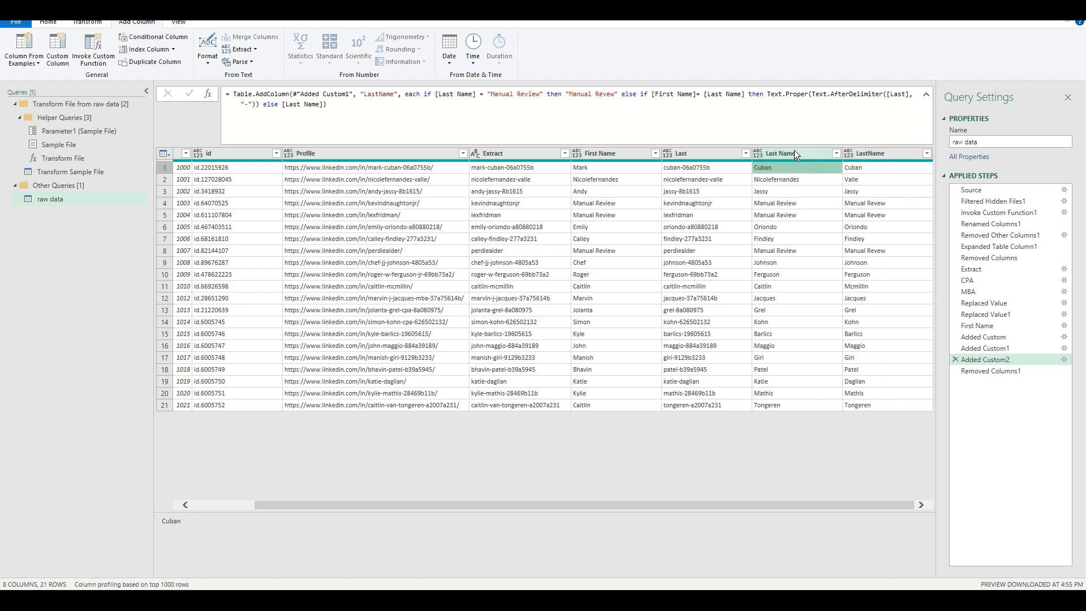
pyautogui.click(794, 152)
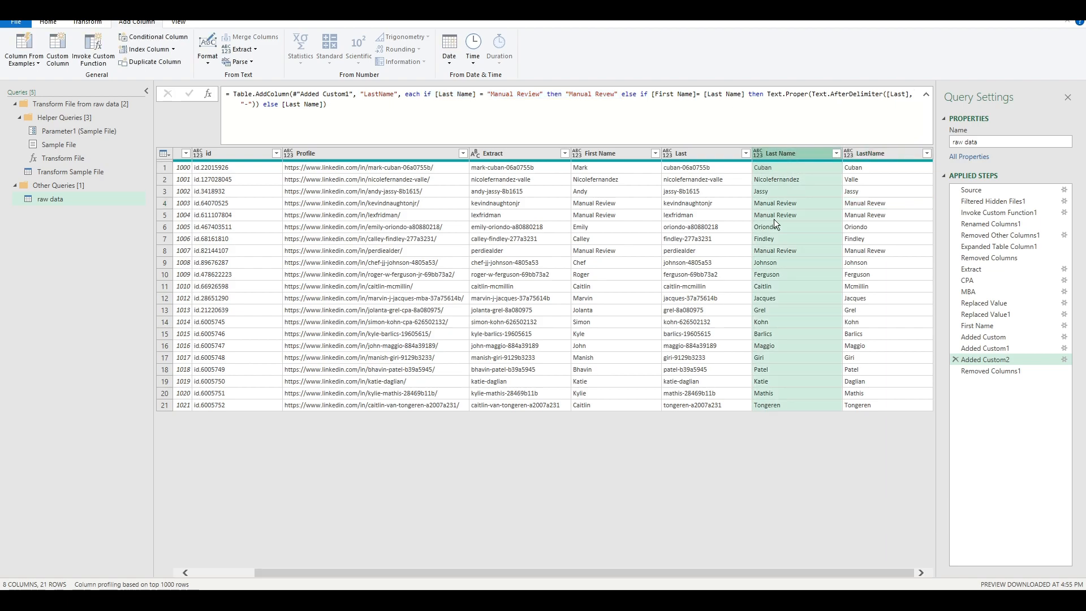
pyautogui.click(878, 206)
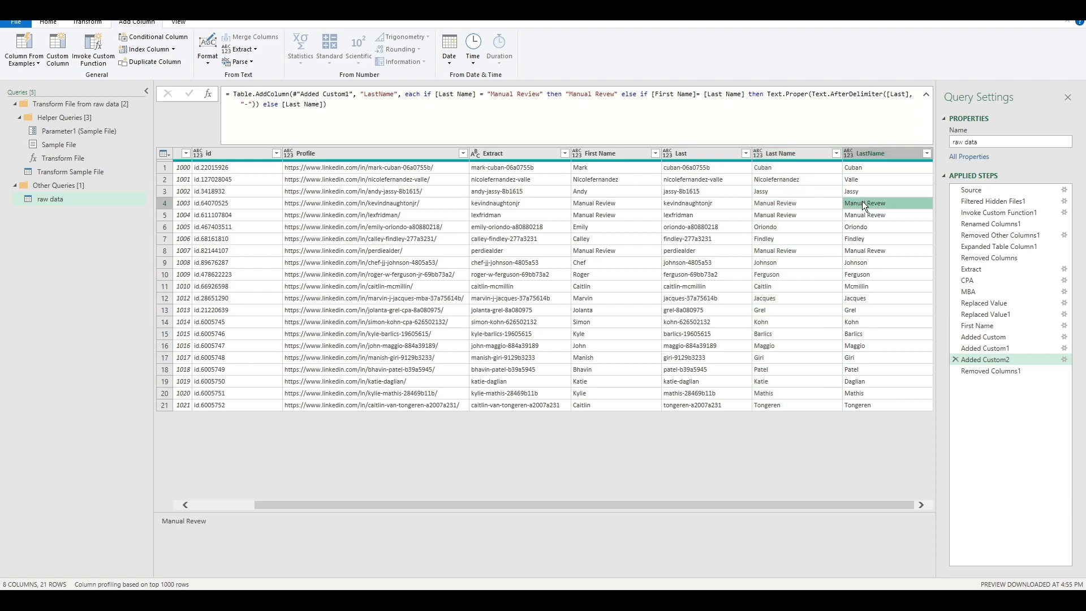
# - Correct the spelling of the text returned by the first clause of the LastName formula to "Manual Review"
pyautogui.click(604, 95)
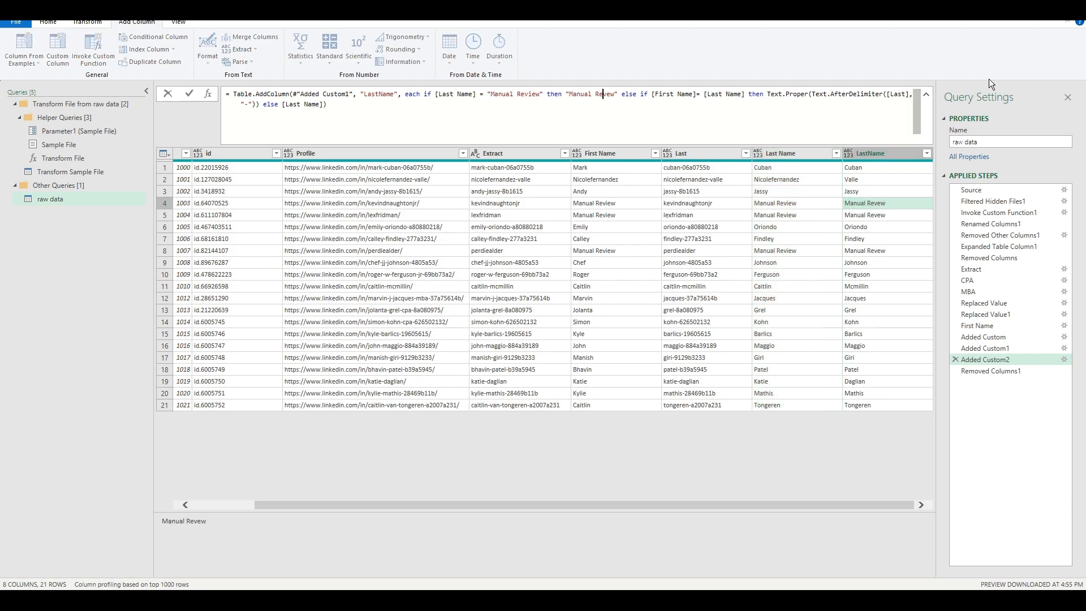
pyautogui.write('i')
pyautogui.press('Return')
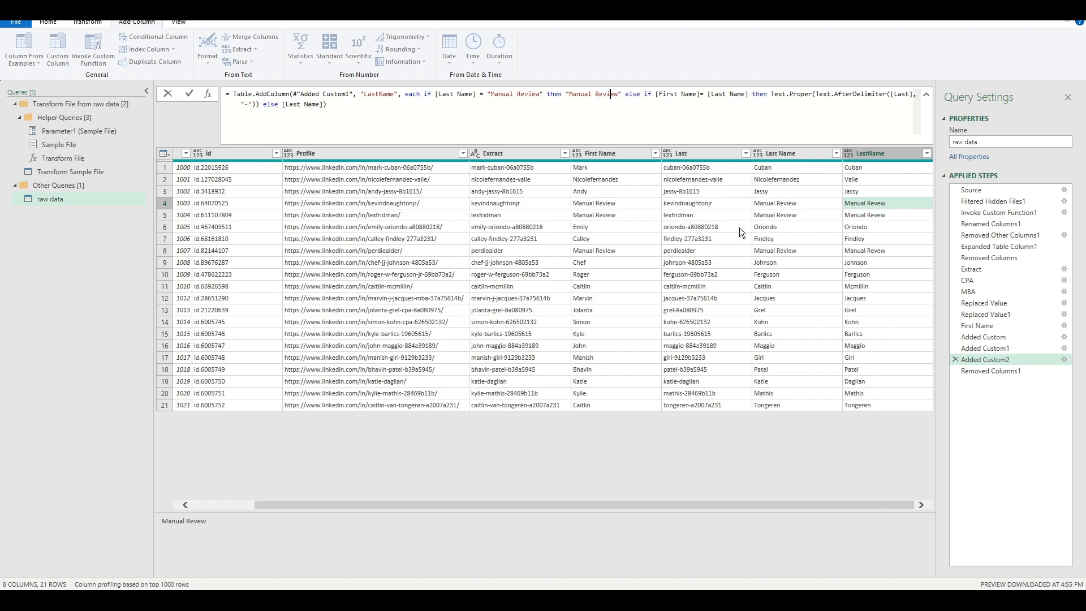
# - Check the LastName column and compare row 2's First Name, Last Name, Last and LastName entries, plus Last Name in row 3
pyautogui.click(879, 155)
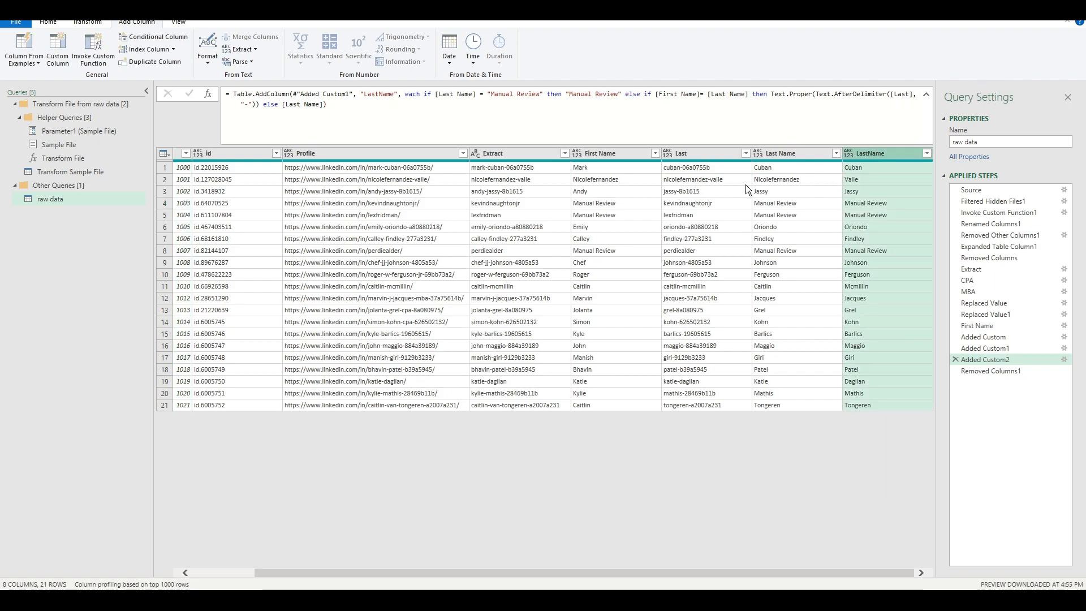
pyautogui.click(608, 181)
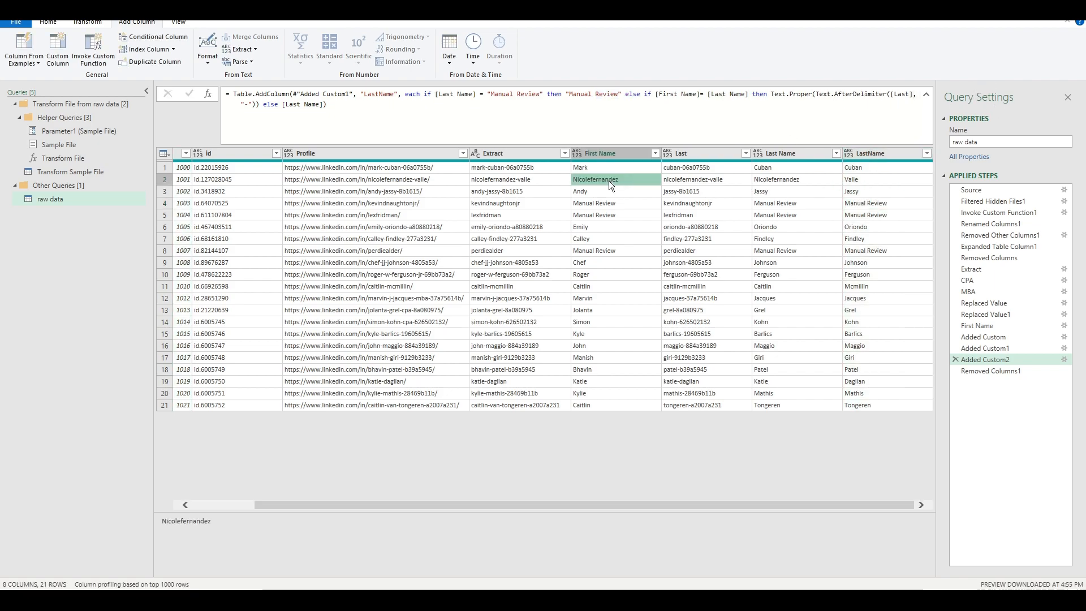
pyautogui.click(806, 179)
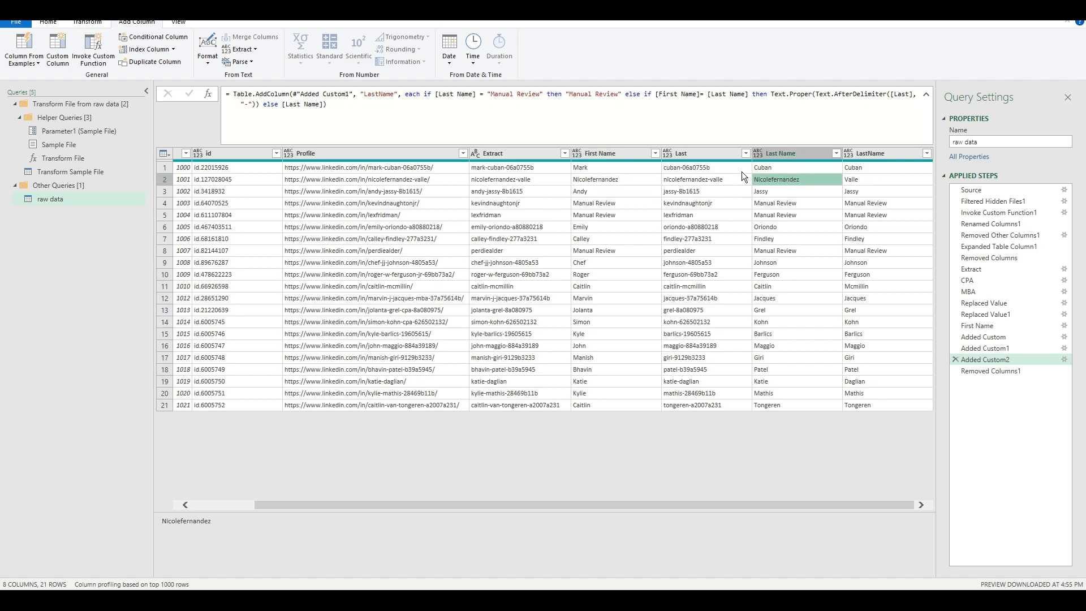
pyautogui.click(709, 180)
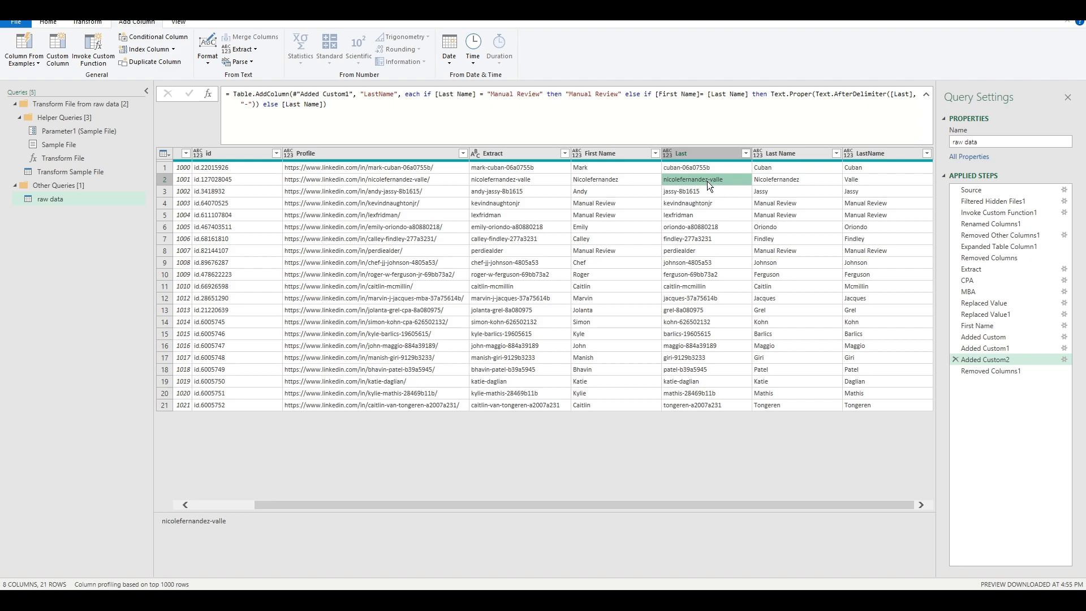
pyautogui.click(890, 179)
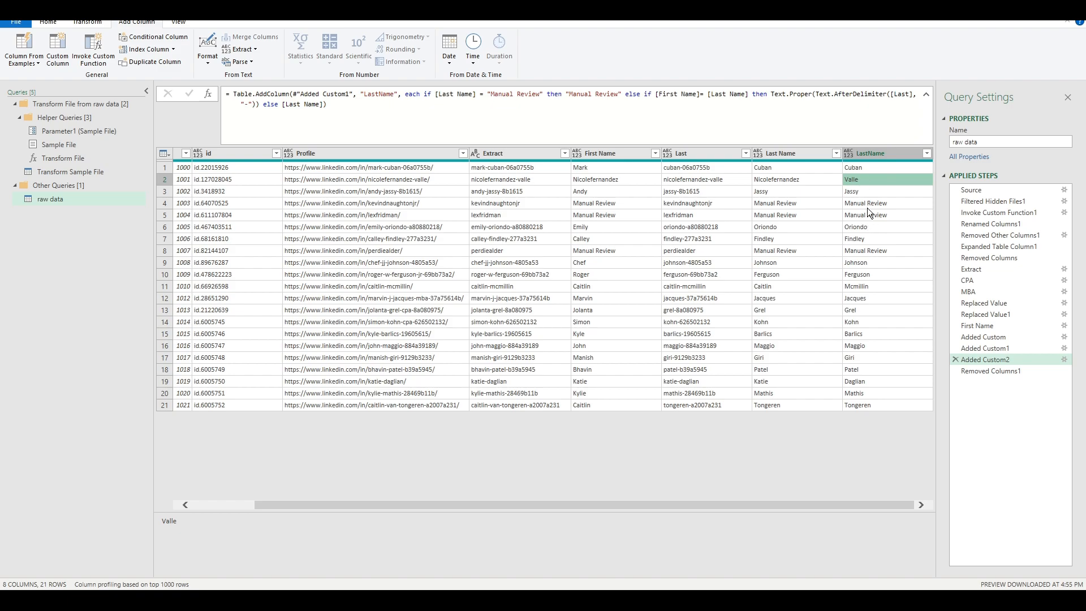
pyautogui.click(812, 180)
pyautogui.click(793, 192)
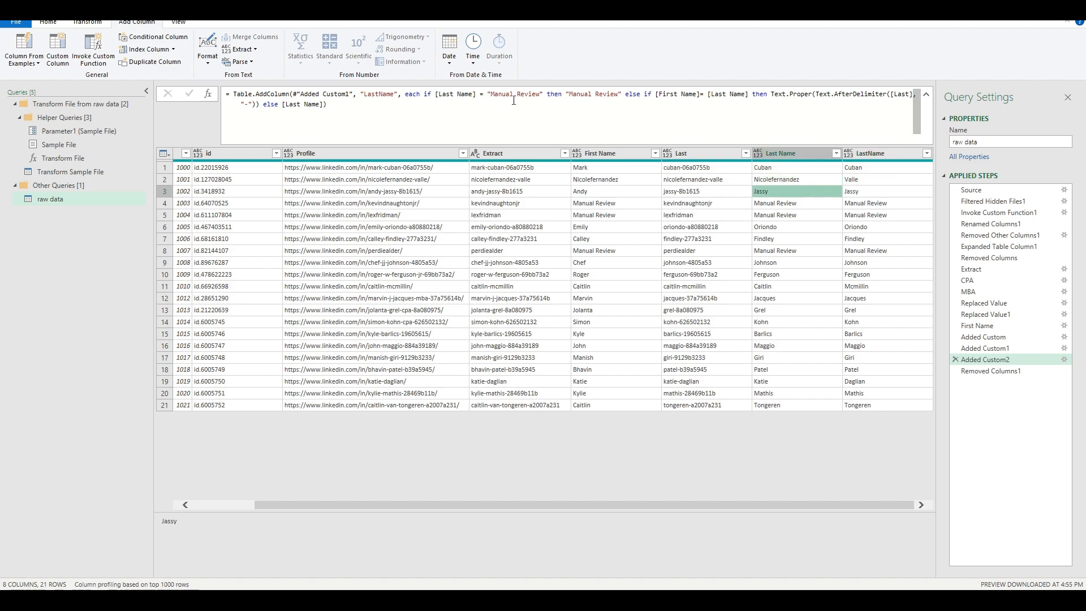
# - Return to the Removed Columns1 step and remove the Extract column as well
pyautogui.click(997, 370)
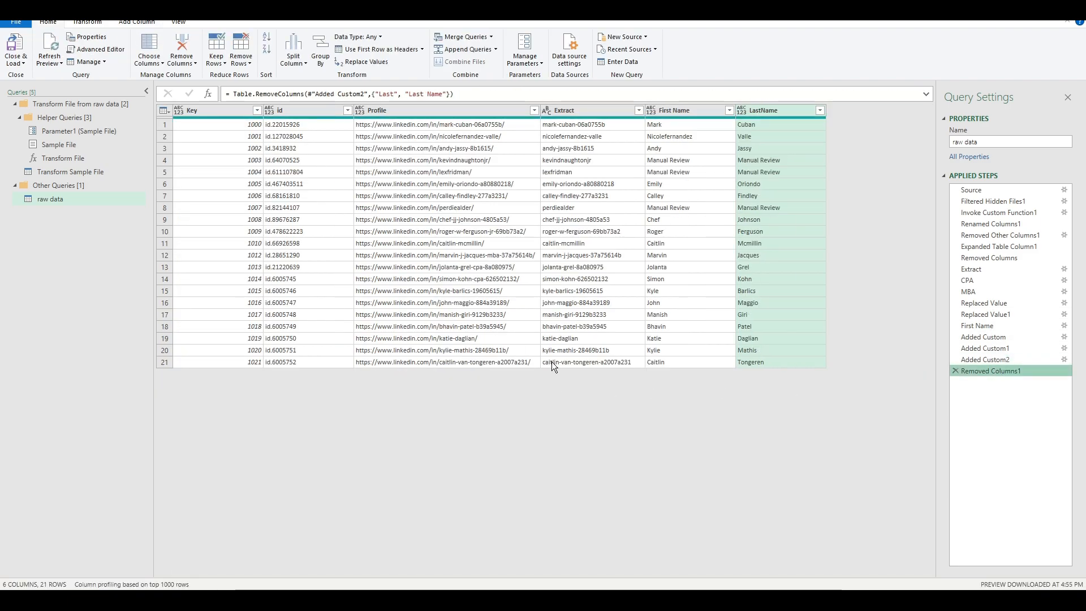
pyautogui.click(595, 109)
pyautogui.rightClick(596, 110)
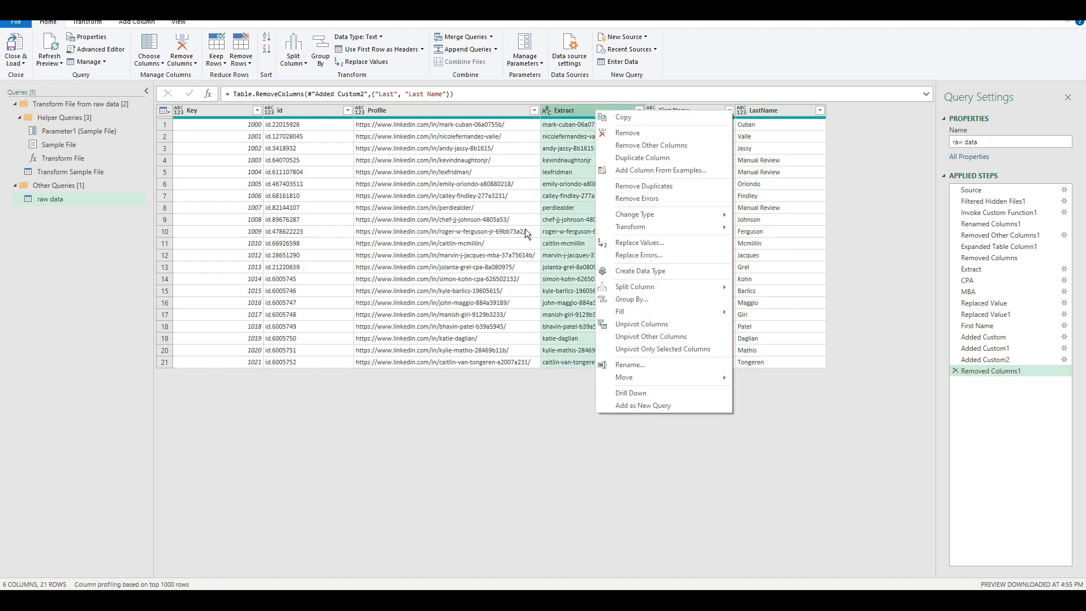
pyautogui.click(640, 135)
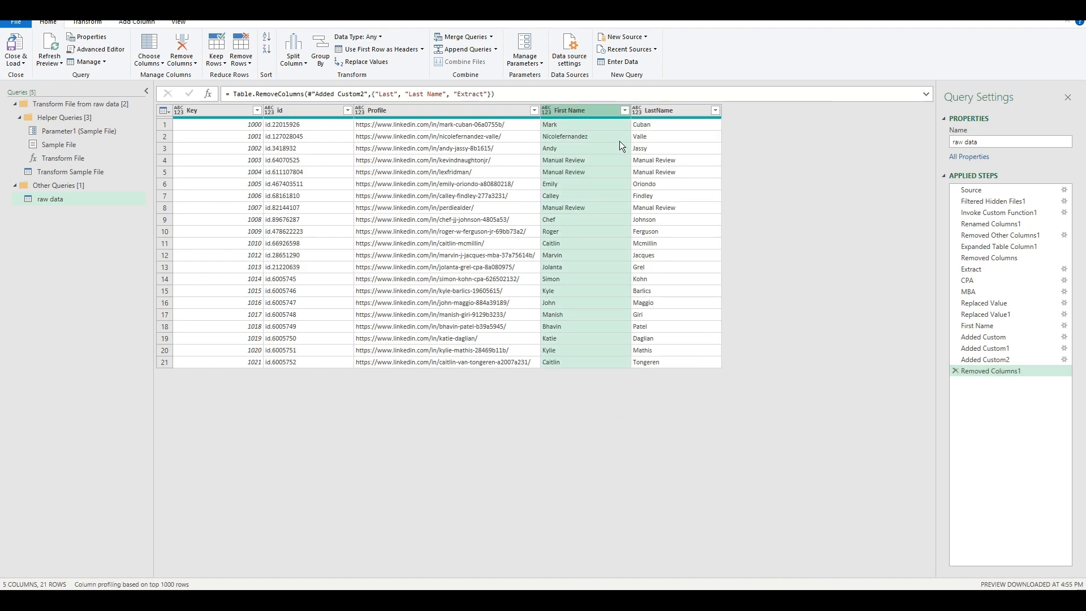
# - Rename the LastName column as Last Name, and close and load the query to the raw data worksheet
pyautogui.click(662, 111)
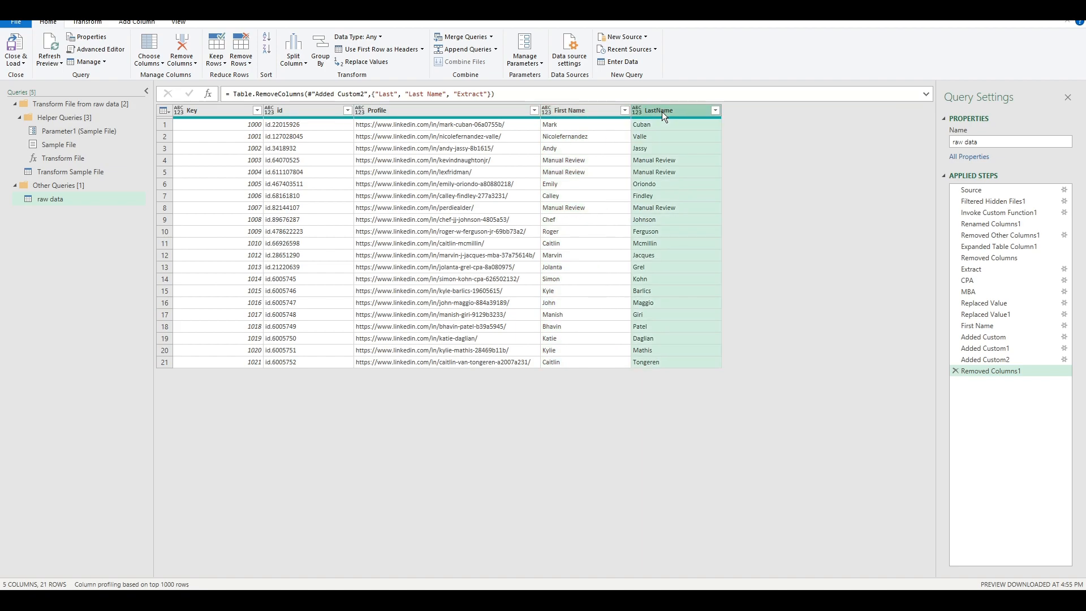
pyautogui.keyDown('ctrl'); pyautogui.click(595, 111); pyautogui.keyUp('ctrl')
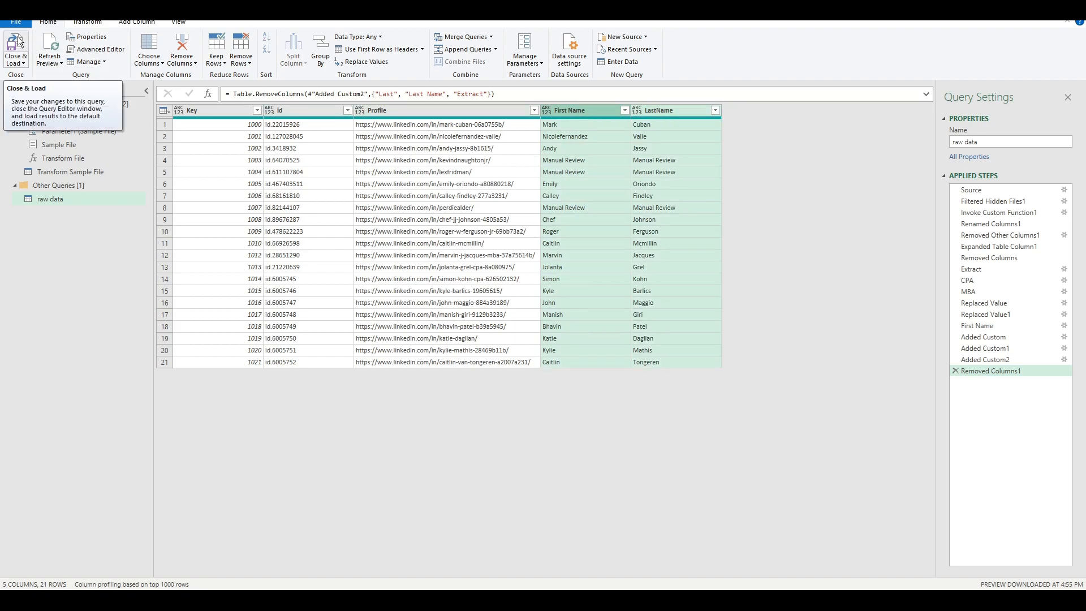
pyautogui.click(661, 113)
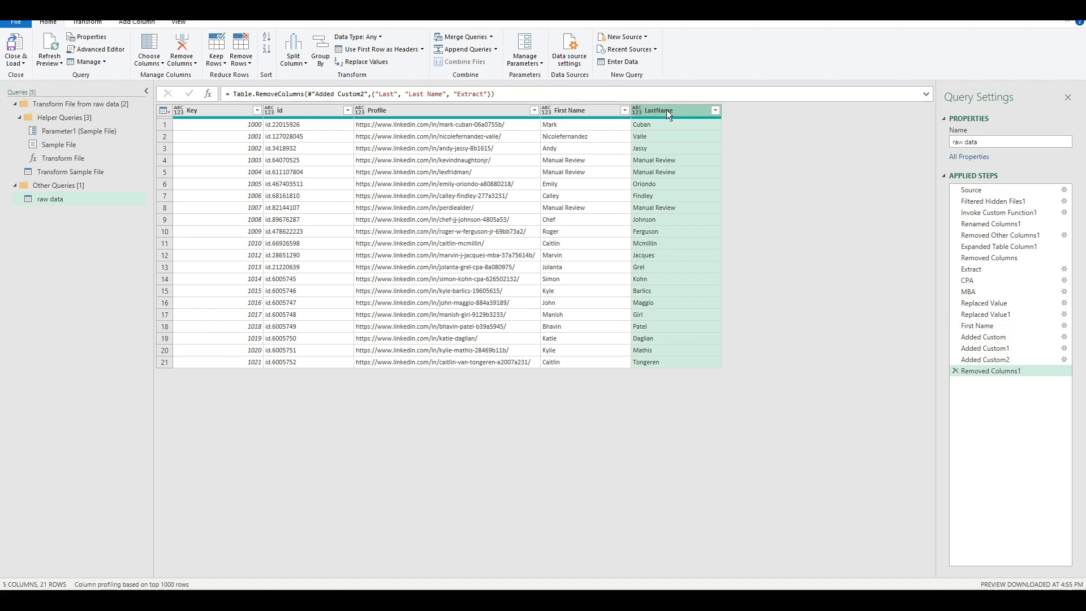
pyautogui.doubleClick(662, 109)
pyautogui.press('Return')
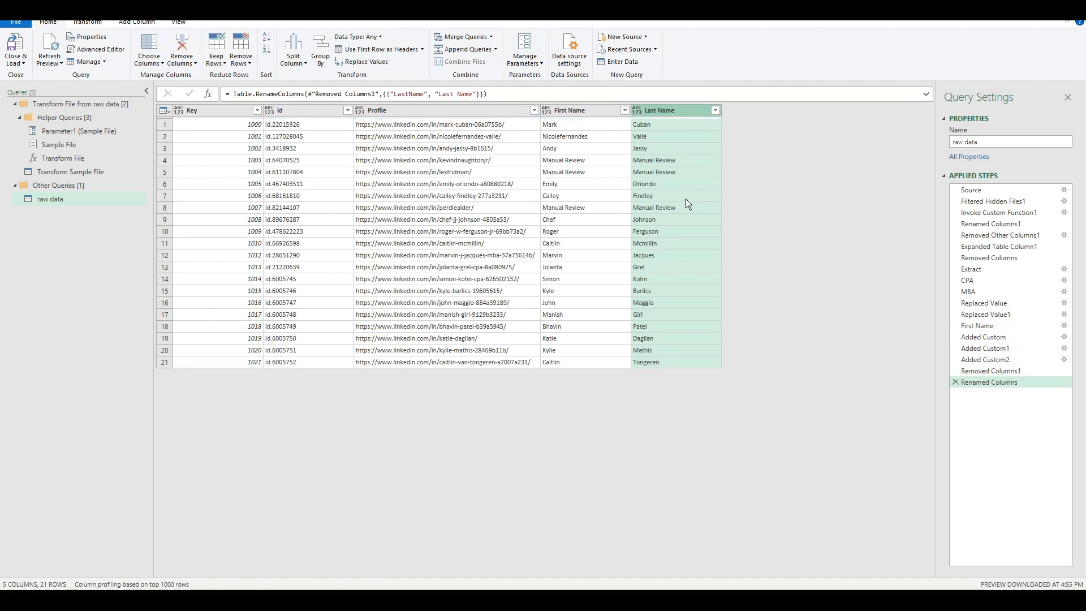
pyautogui.click(22, 39)
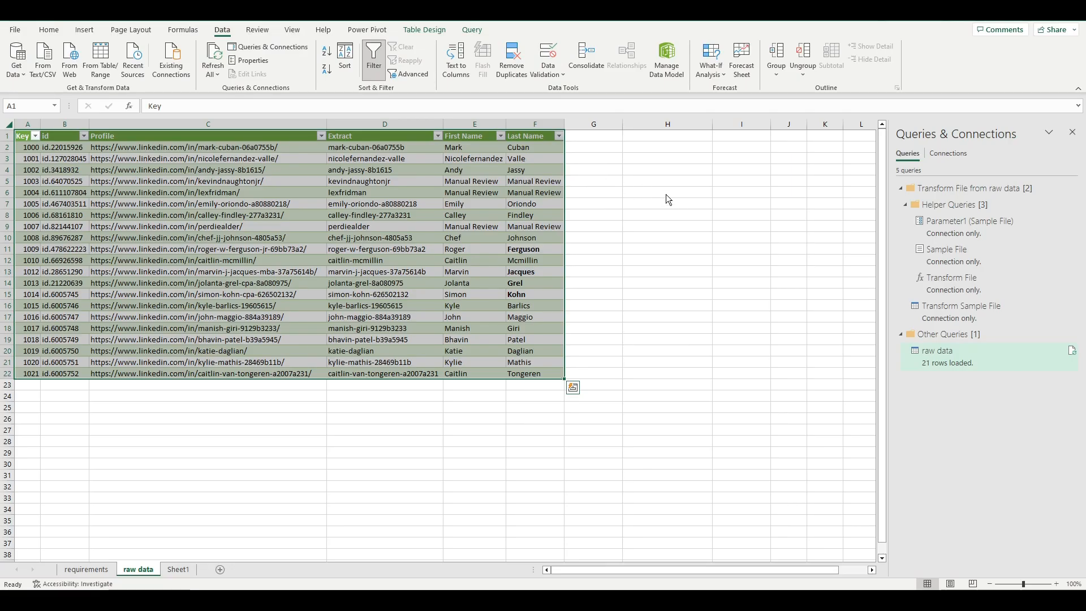
pyautogui.click(497, 194)
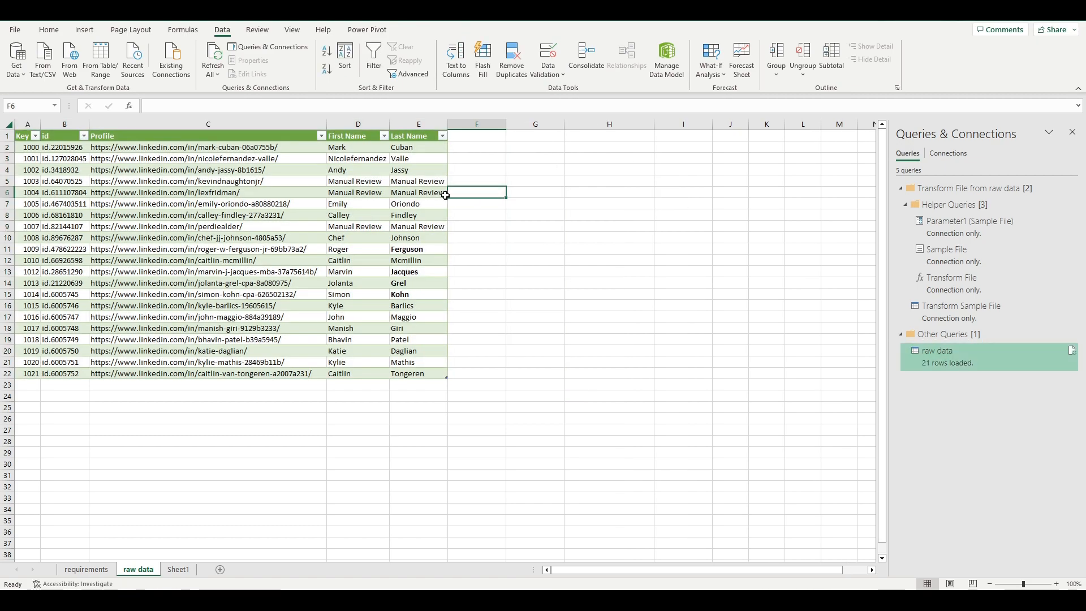
# - Review the loaded First Name and Last Name columns, comparing the entries in rows 2 and 3 and the profile URL in row 5
pyautogui.moveTo(423, 125); pyautogui.dragTo(342, 127)
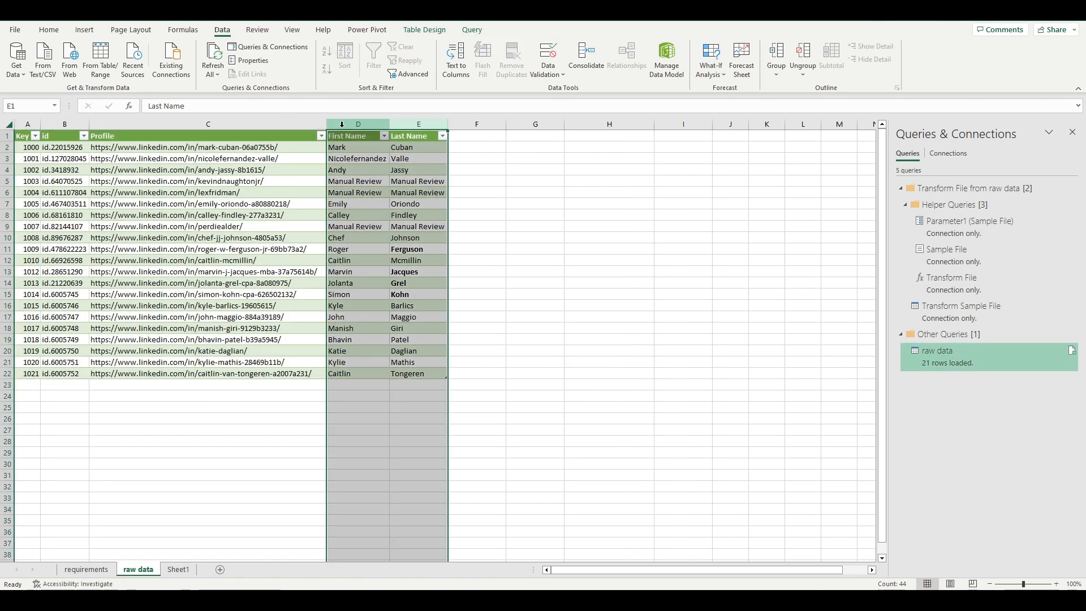
pyautogui.click(534, 325)
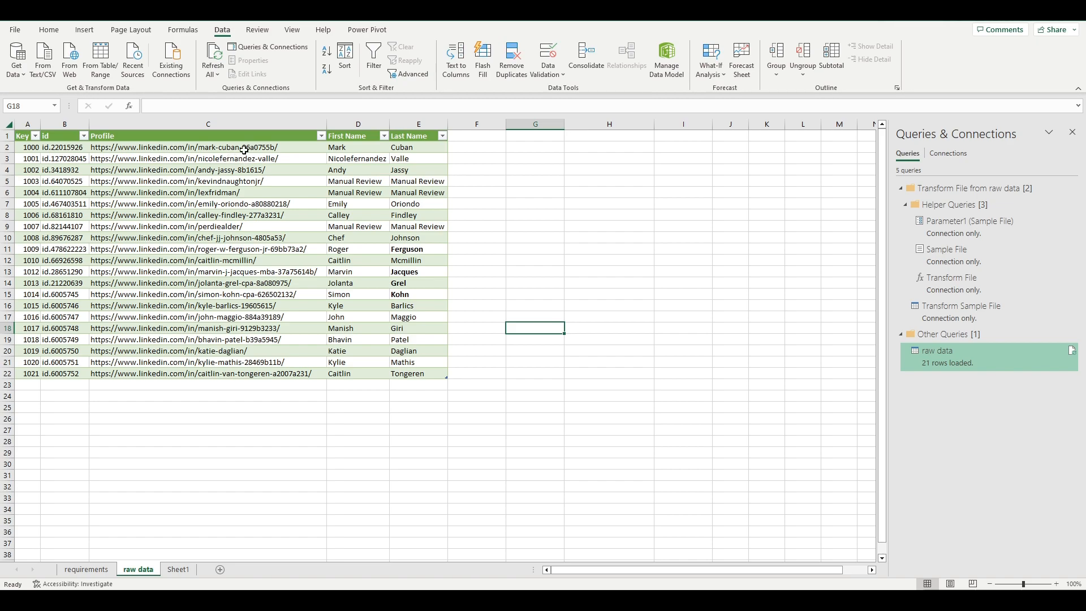
pyautogui.click(355, 149)
pyautogui.moveTo(354, 148); pyautogui.dragTo(419, 160)
pyautogui.click(306, 182)
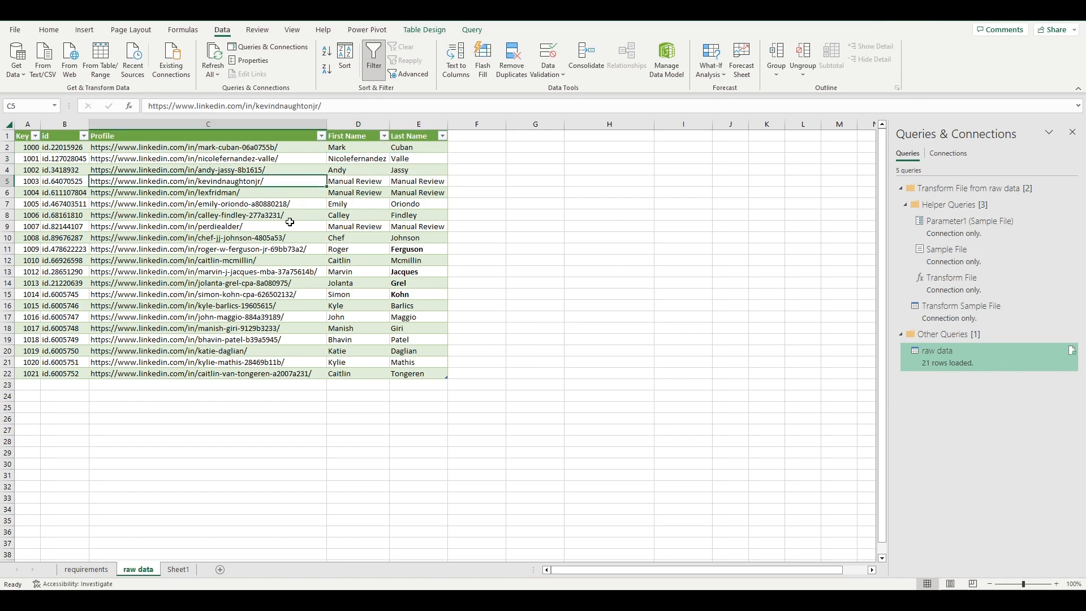
# - Compare the profile URLs with the extracted first and last names in rows 11, 14, 15 and 20, and check the names in row 3
pyautogui.click(276, 285)
pyautogui.moveTo(271, 283)
pyautogui.mouseDown()
pyautogui.moveTo(396, 283)
pyautogui.moveTo(272, 292)
pyautogui.mouseUp()
pyautogui.click(398, 296)
pyautogui.moveTo(425, 249); pyautogui.dragTo(339, 250)
pyautogui.click(397, 251)
pyautogui.click(424, 293)
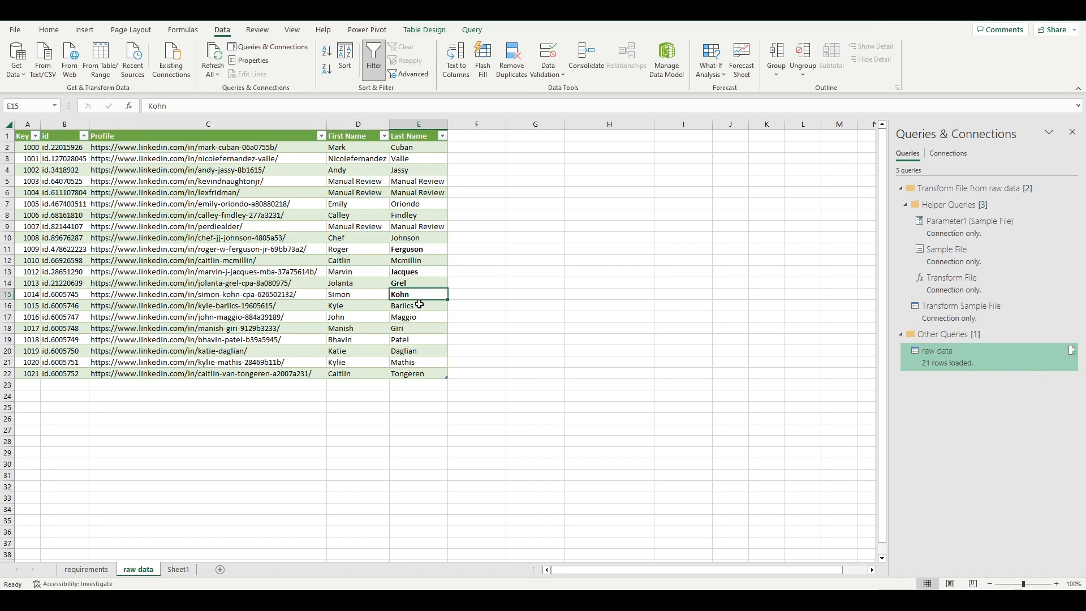
pyautogui.click(267, 355)
pyautogui.moveTo(342, 353); pyautogui.dragTo(416, 353)
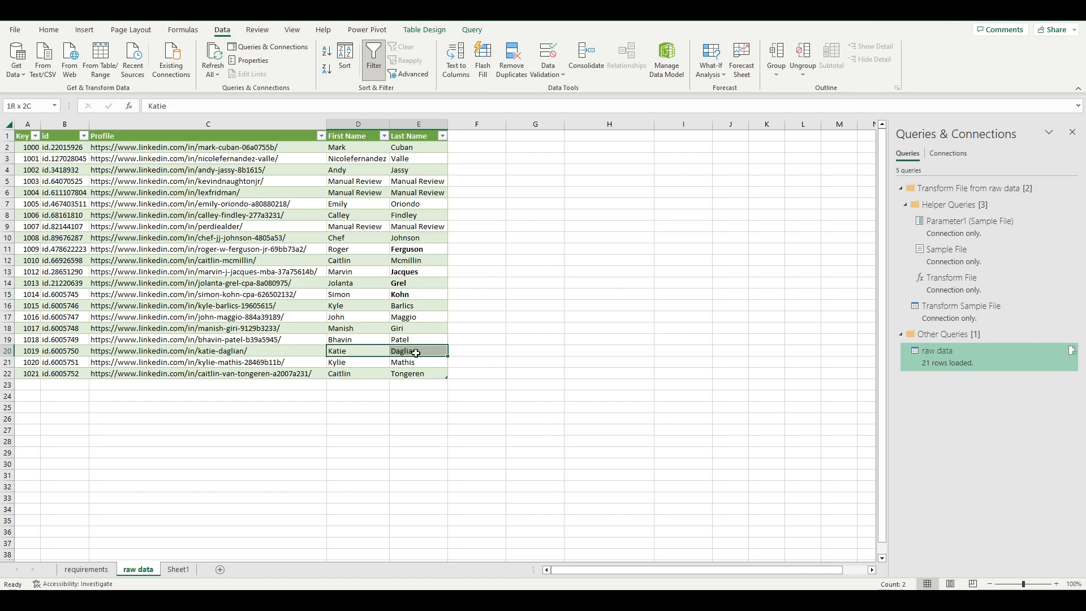
pyautogui.moveTo(363, 157); pyautogui.dragTo(416, 159)
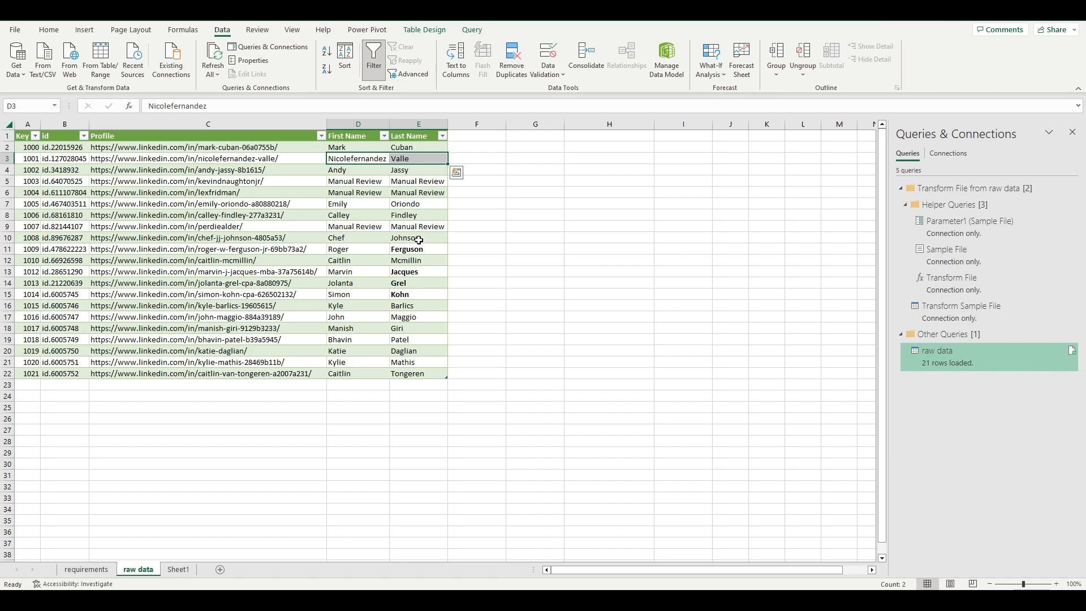
# - Filter the Last Name column to Manual Review only to inspect those rows, and clear the filter
pyautogui.click(447, 137)
pyautogui.click(357, 270)
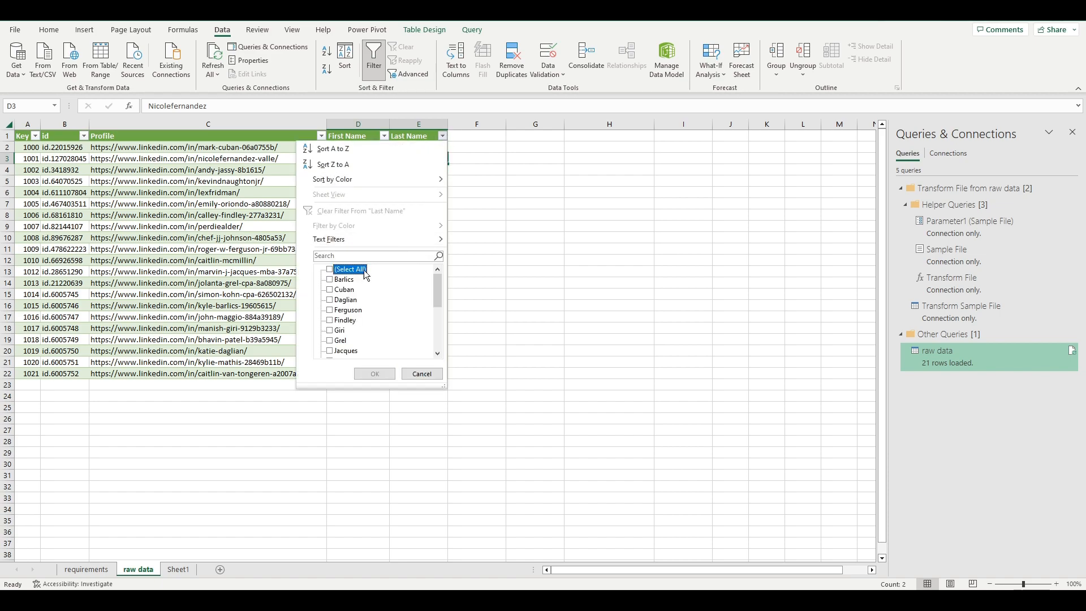
pyautogui.moveTo(434, 297); pyautogui.dragTo(437, 340)
pyautogui.click(350, 300)
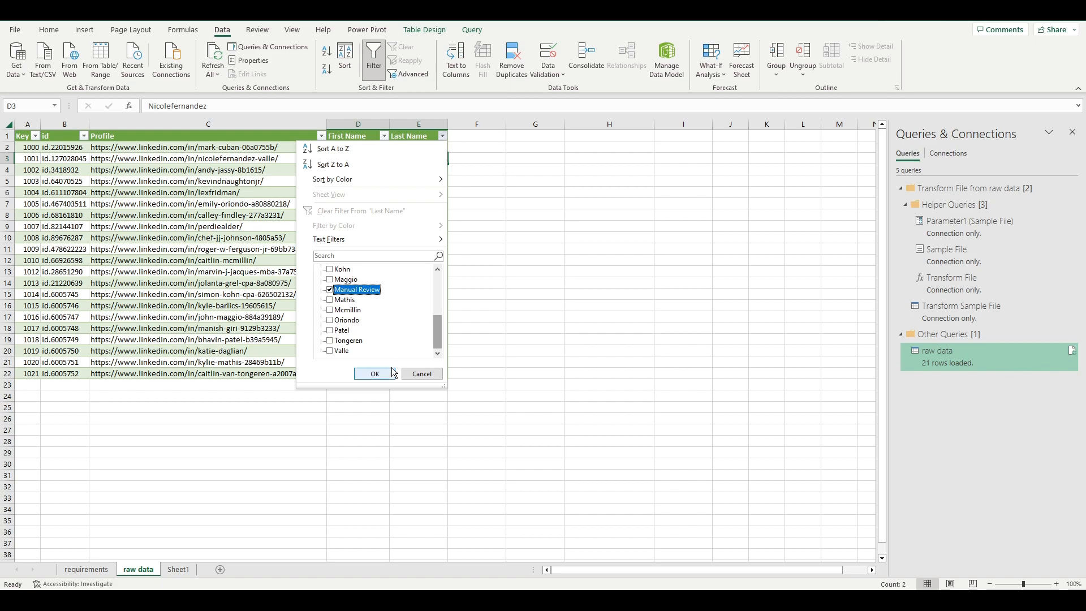
pyautogui.click(374, 374)
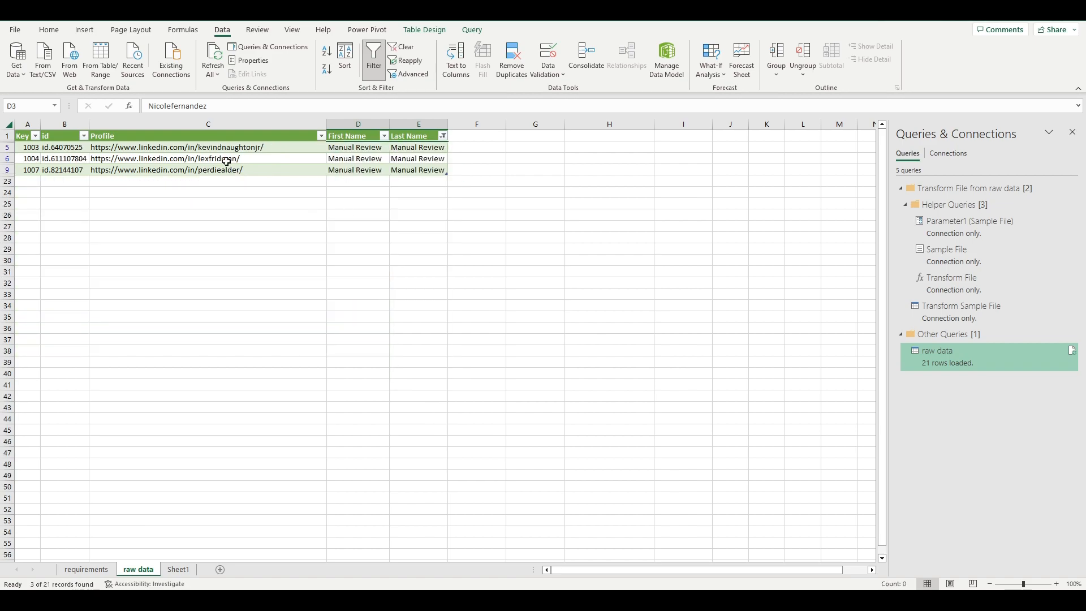
pyautogui.click(400, 47)
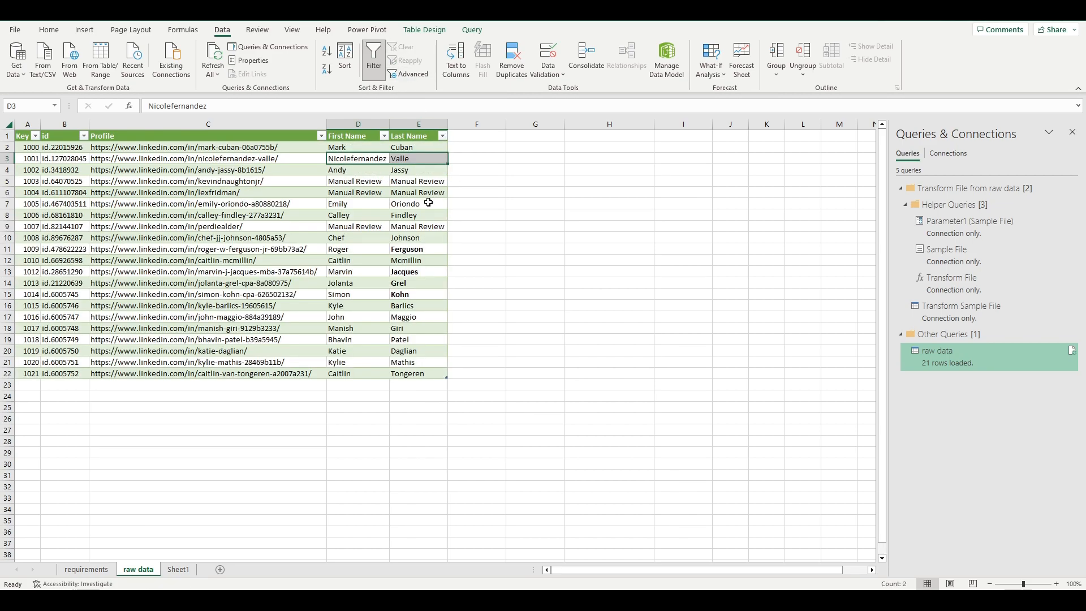
# - Reread the job description on the requirements sheet and return to the raw data sheet
pyautogui.click(405, 305)
pyautogui.click(86, 569)
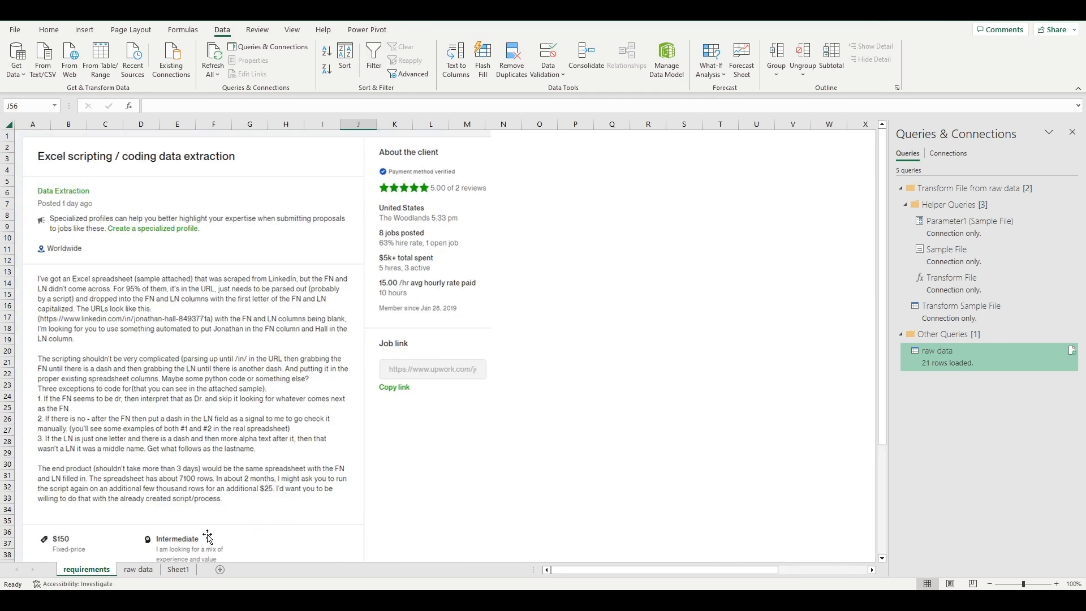
pyautogui.click(138, 569)
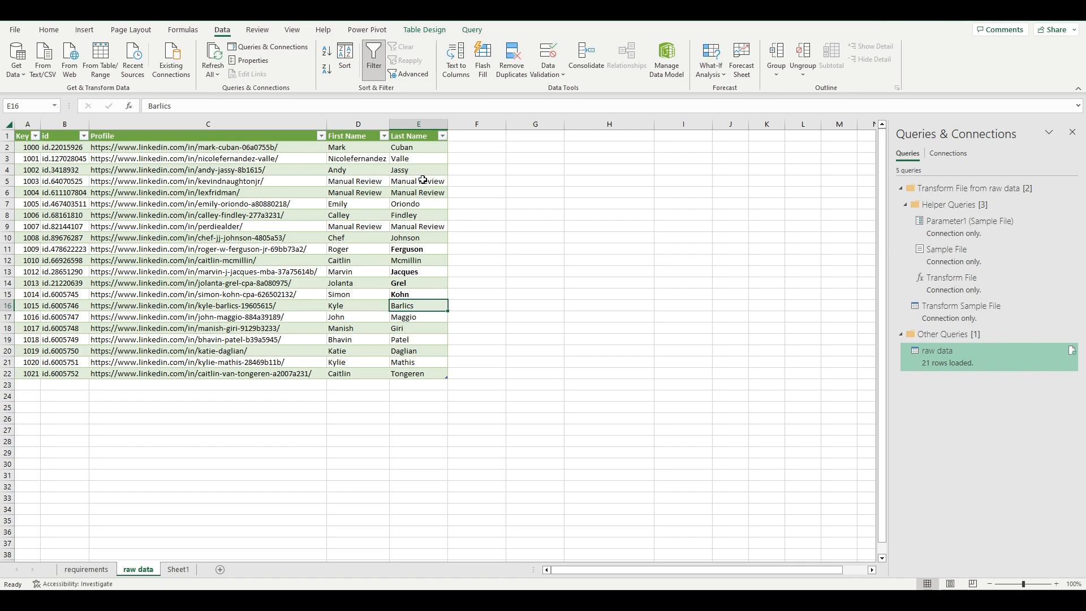
# - Check the full list of profile URLs in rows 2 to 22 against the extracted first and last names
pyautogui.moveTo(261, 146); pyautogui.dragTo(271, 374)
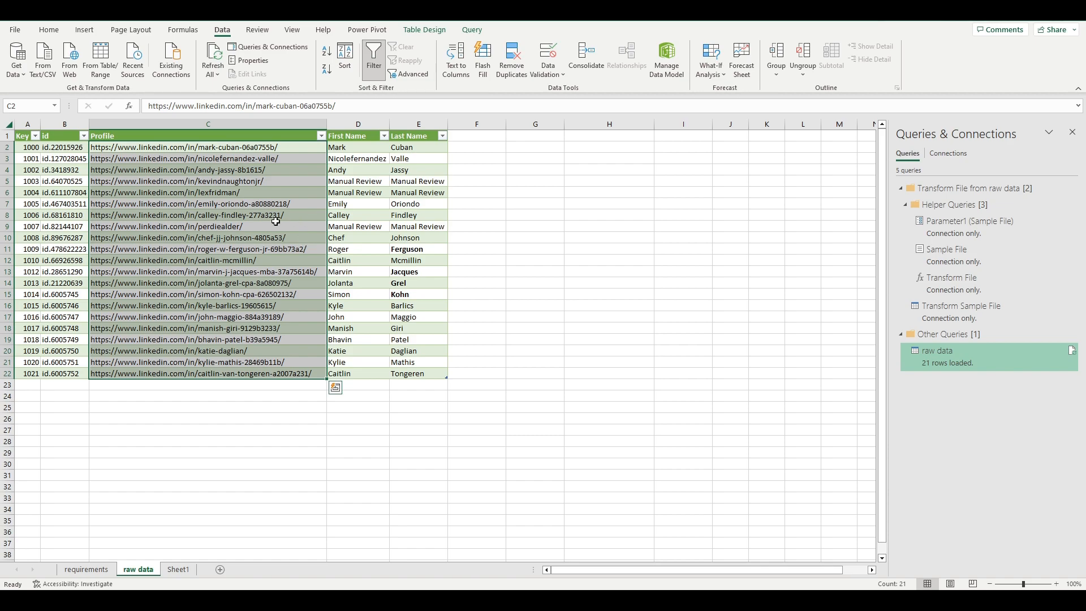
pyautogui.click(229, 407)
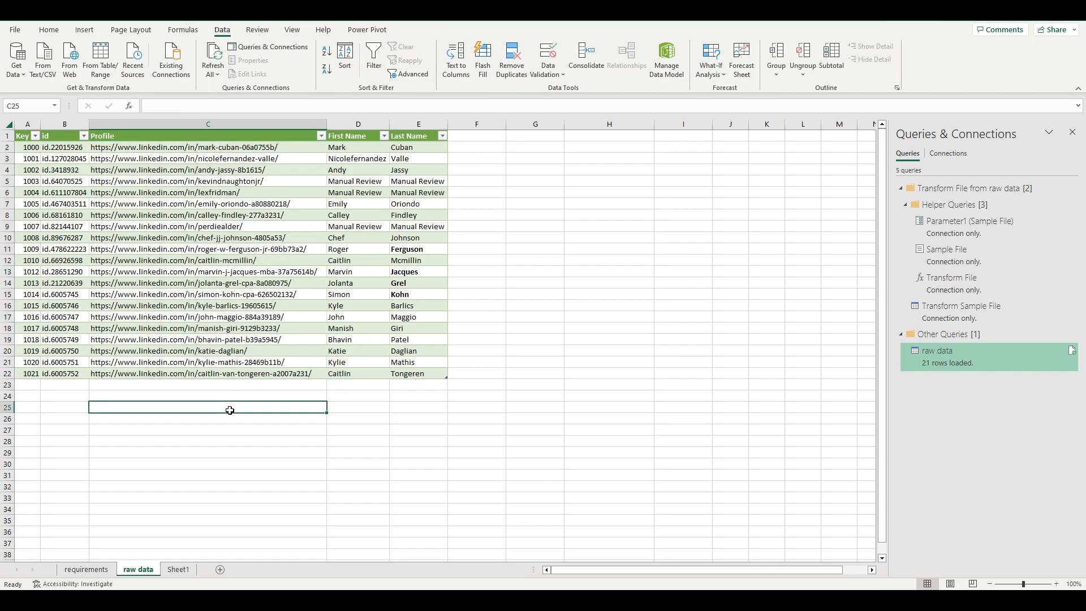
pyautogui.moveTo(359, 147); pyautogui.dragTo(419, 375)
pyautogui.click(360, 407)
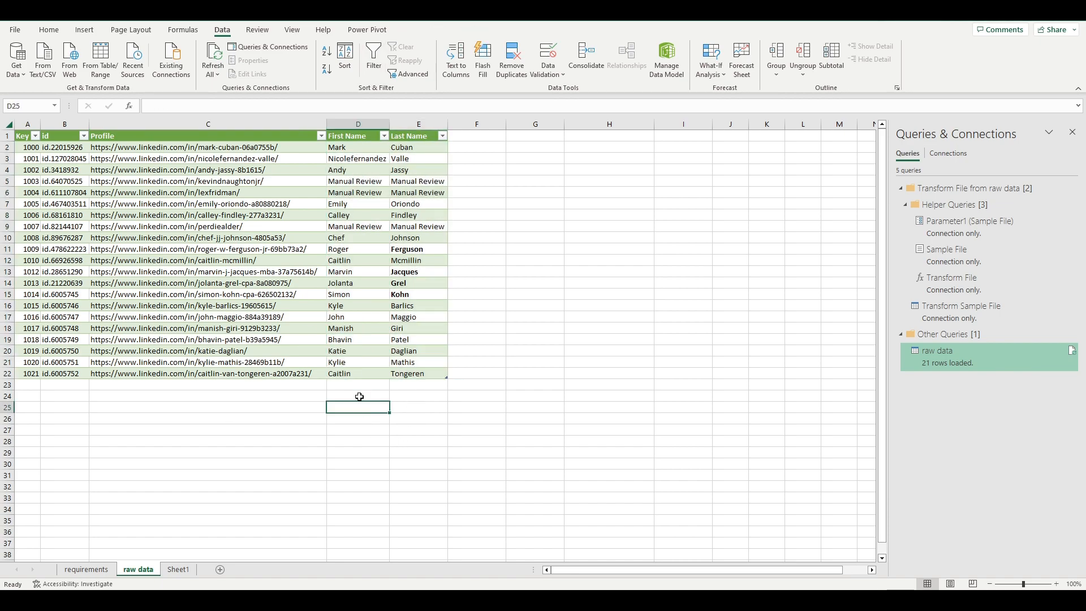